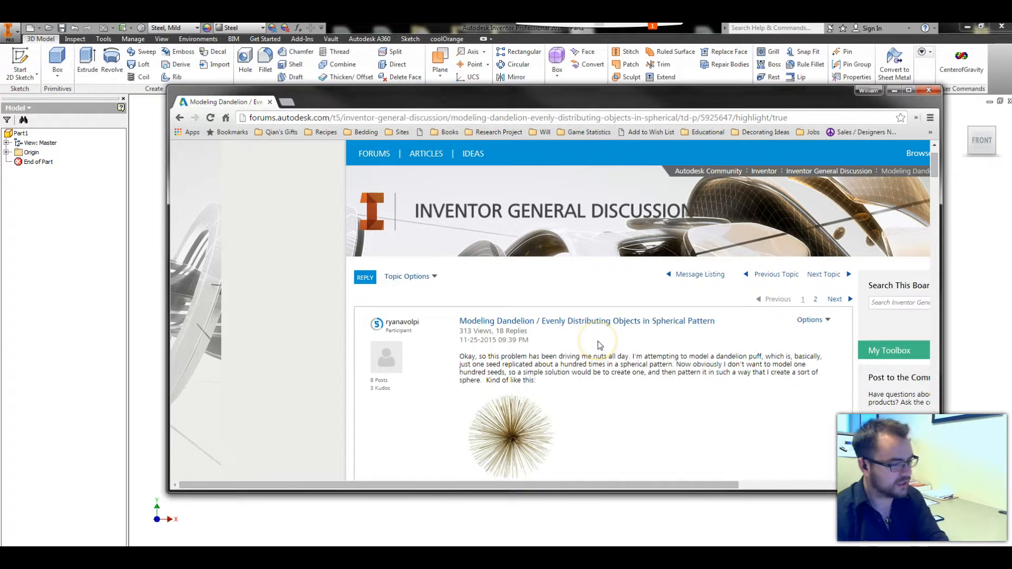
Step: Read the first page of the forum thread on modeling a dandelion, examining the example images and the original poster's manual modeling process
scroll(599, 345, down, 2)
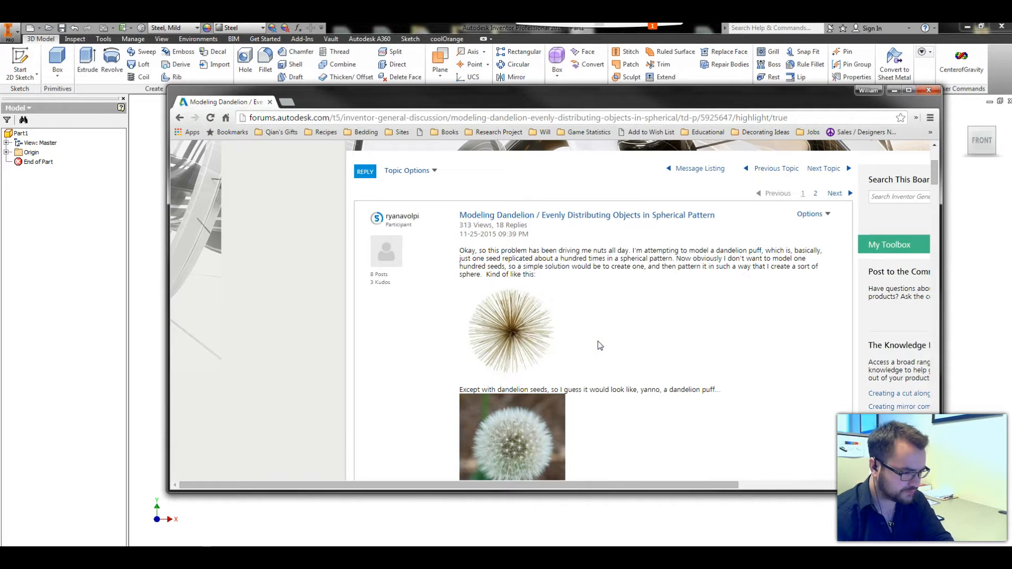
scroll(600, 345, down, 1)
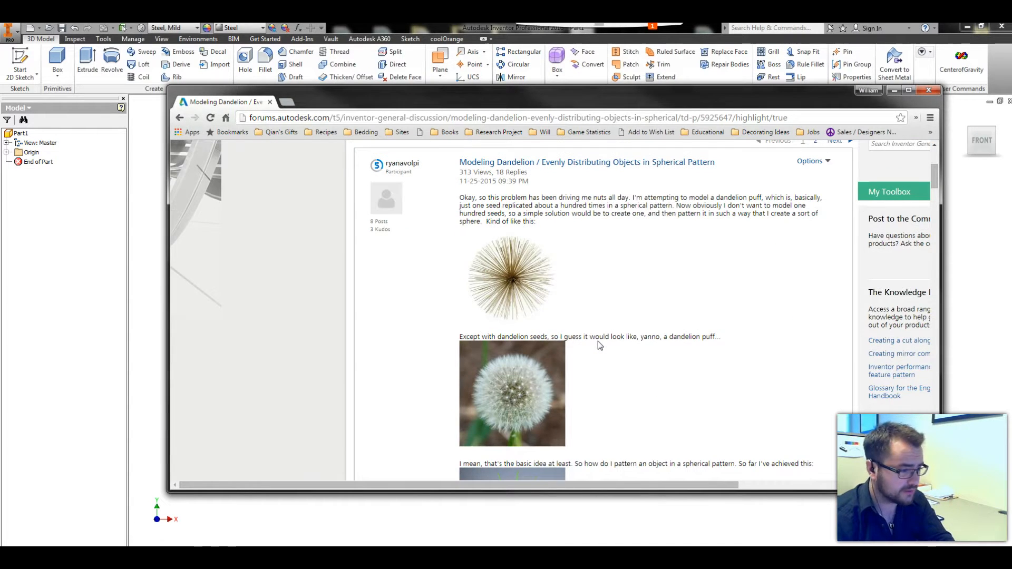
scroll(598, 345, down, 6)
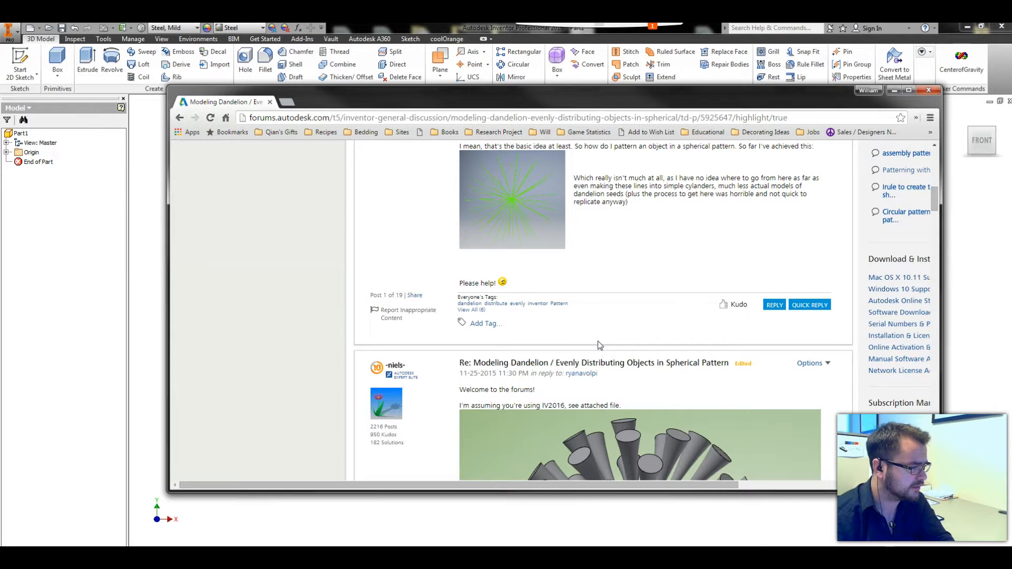
scroll(598, 346, up, 3)
scroll(598, 345, down, 8)
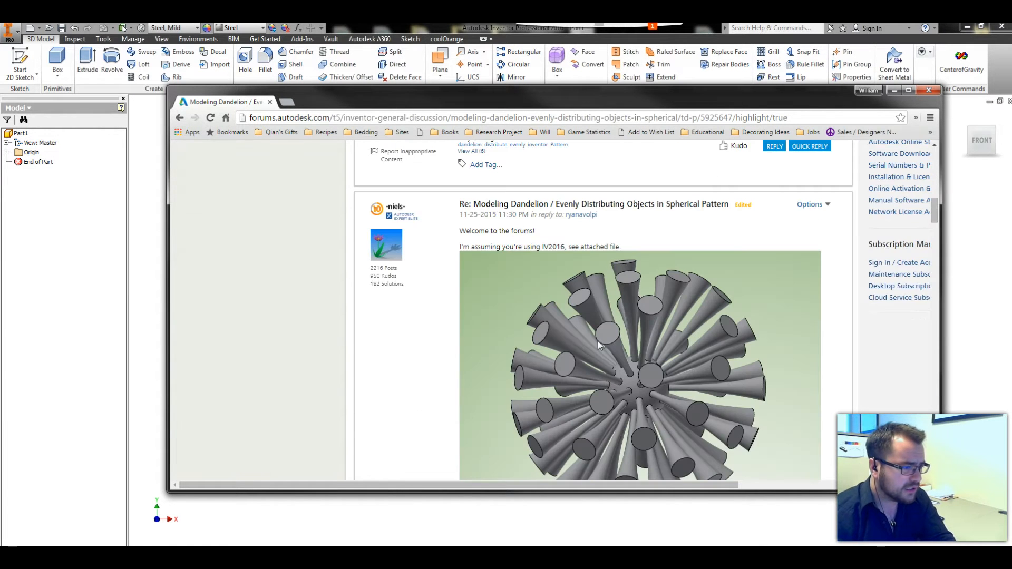
scroll(598, 341, down, 15)
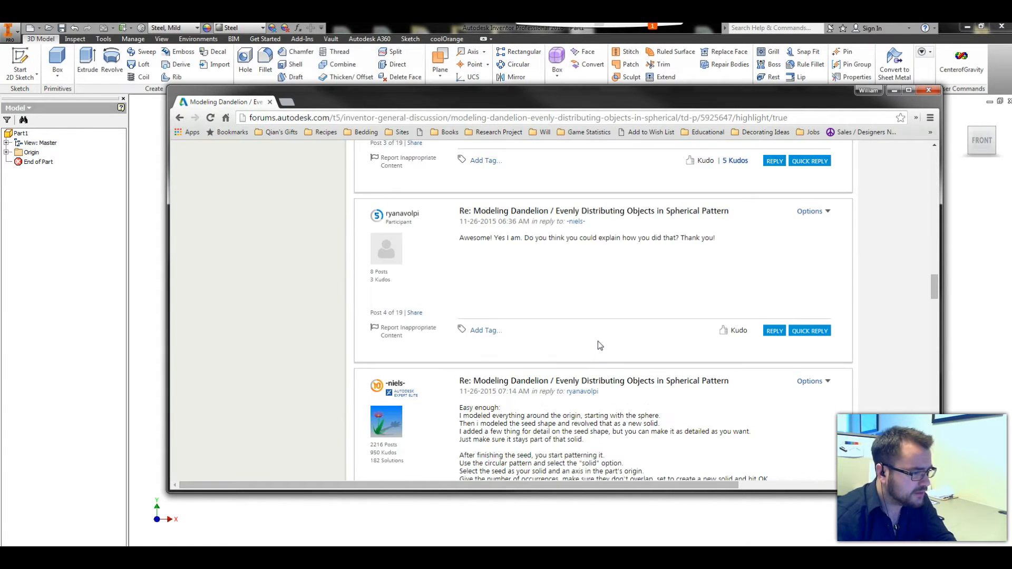
scroll(598, 346, down, 20)
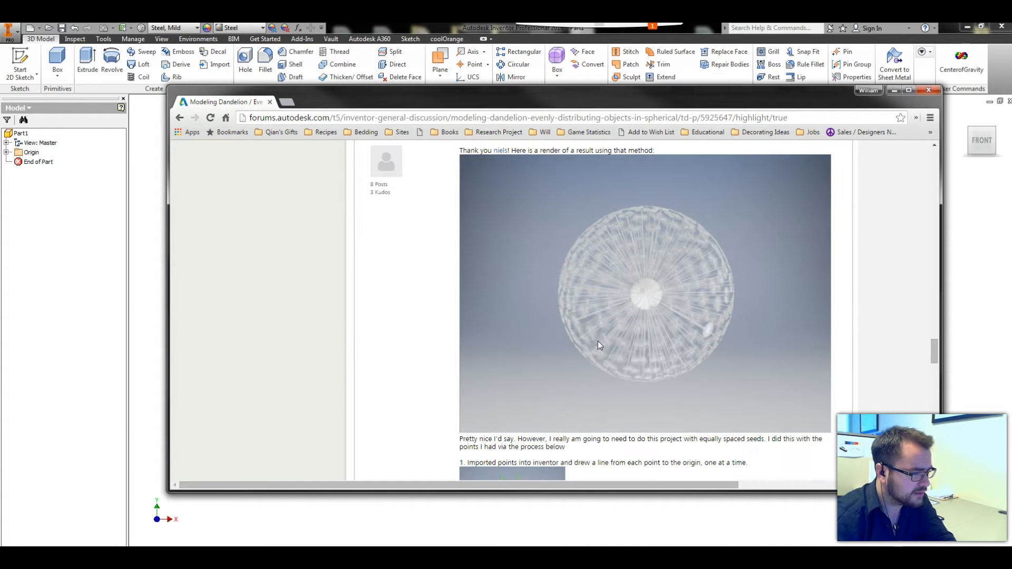
scroll(598, 341, down, 1)
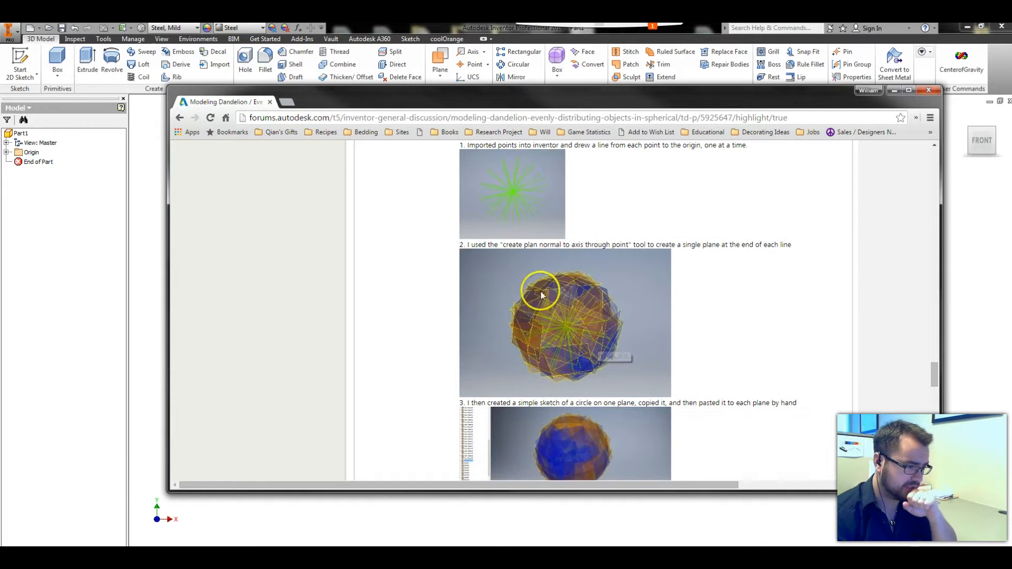
scroll(573, 347, up, 8)
scroll(574, 352, down, 5)
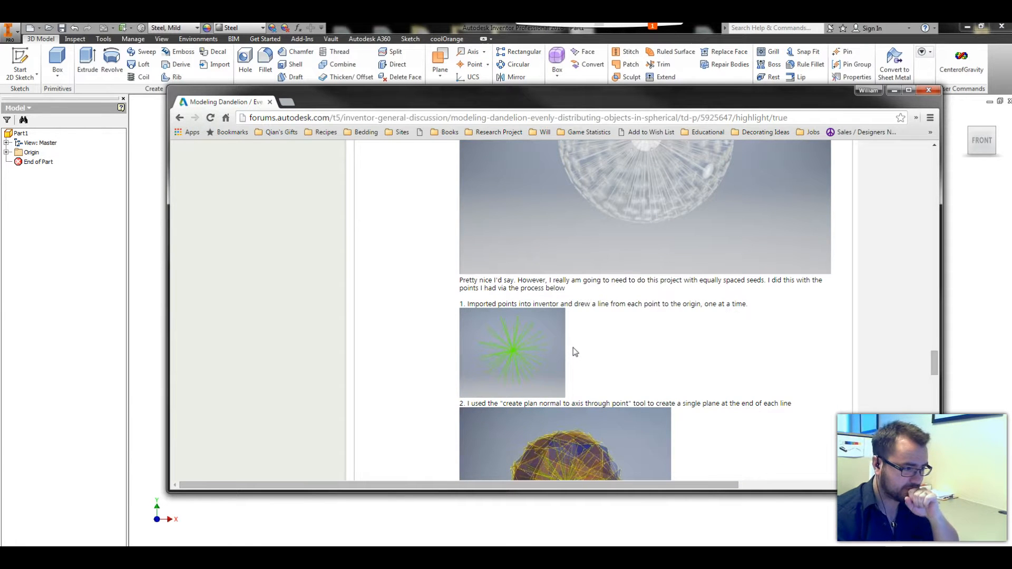
scroll(575, 352, down, 7)
scroll(568, 330, down, 20)
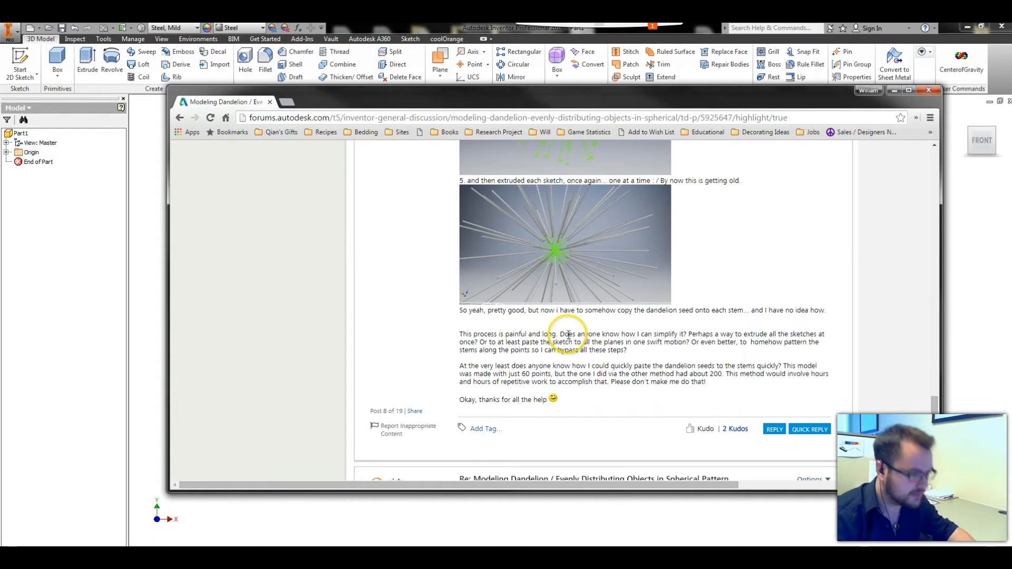
Step: Read the second page of the forum thread down to the last reply and return to Inventor
click(835, 372)
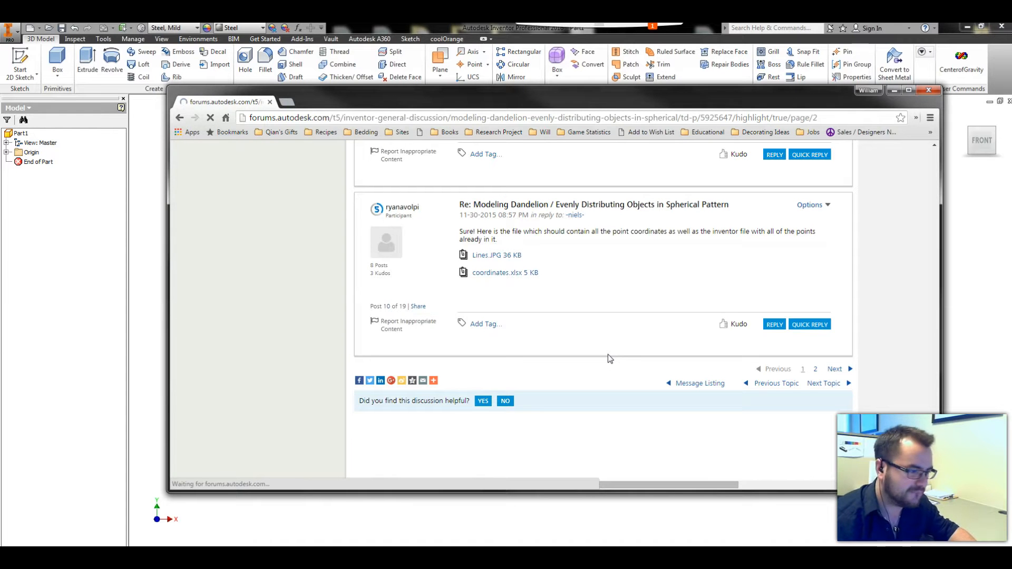
scroll(609, 355, down, 3)
scroll(579, 314, down, 20)
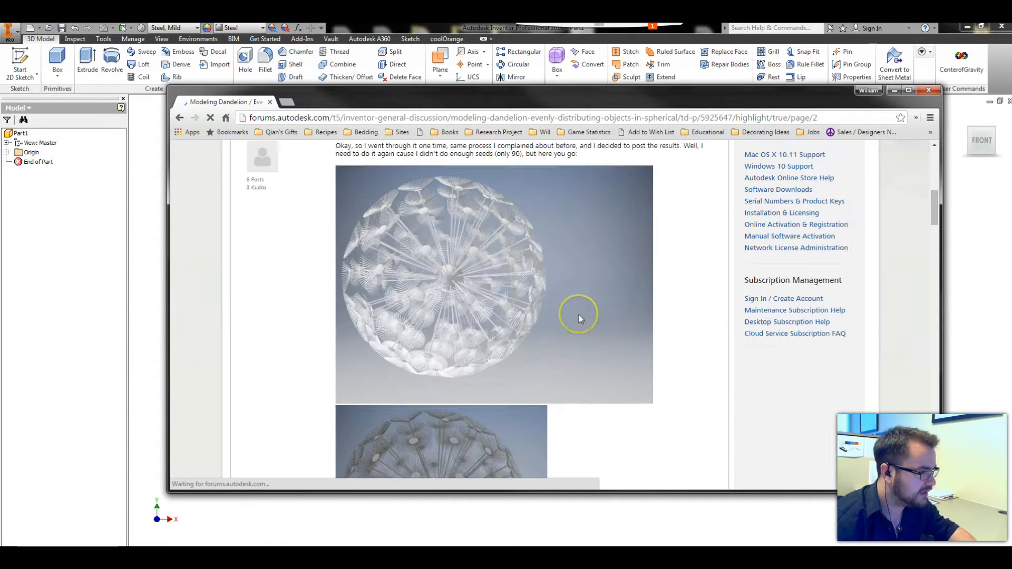
scroll(579, 314, down, 20)
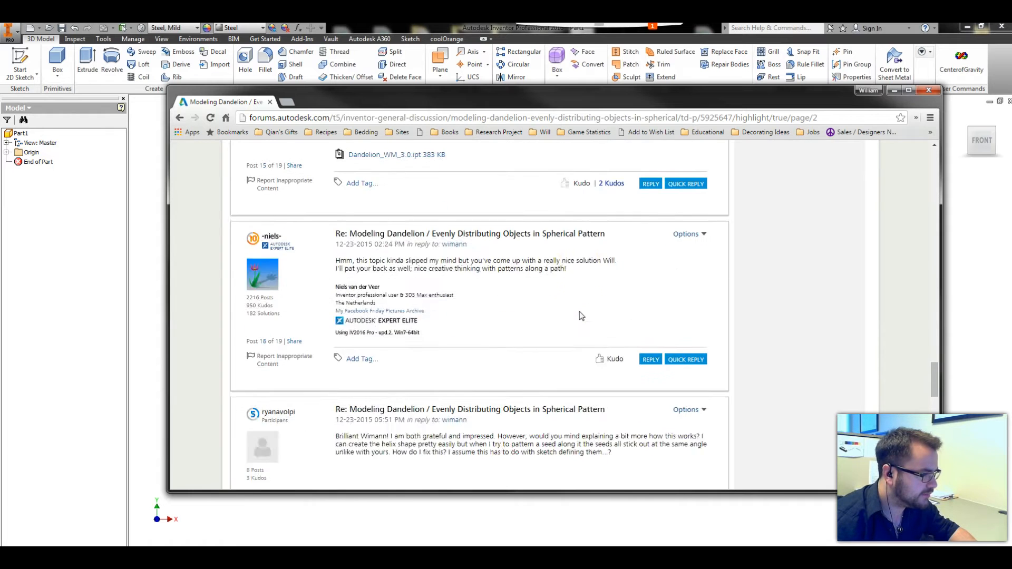
scroll(581, 314, up, 3)
scroll(580, 315, down, 1)
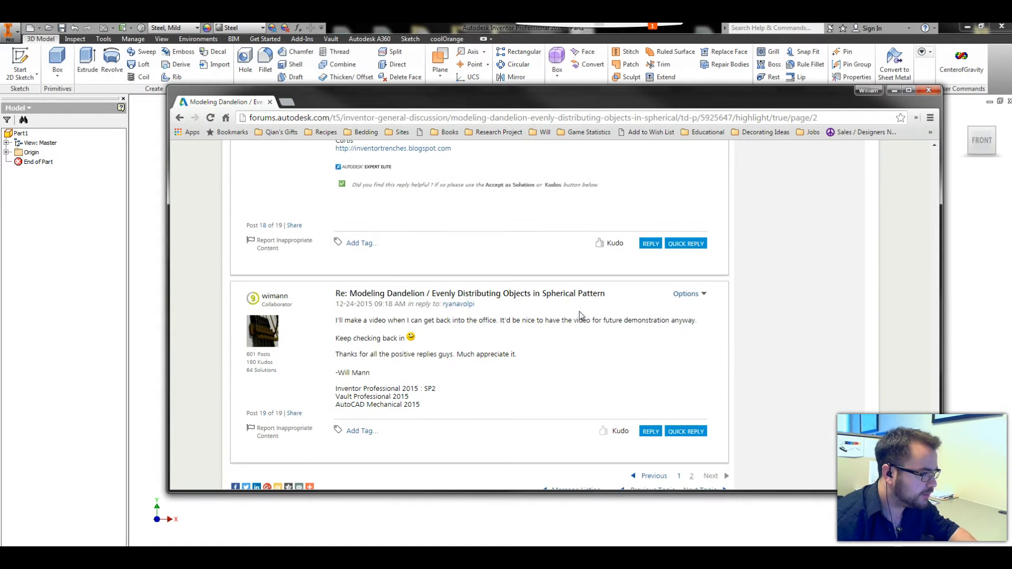
click(894, 92)
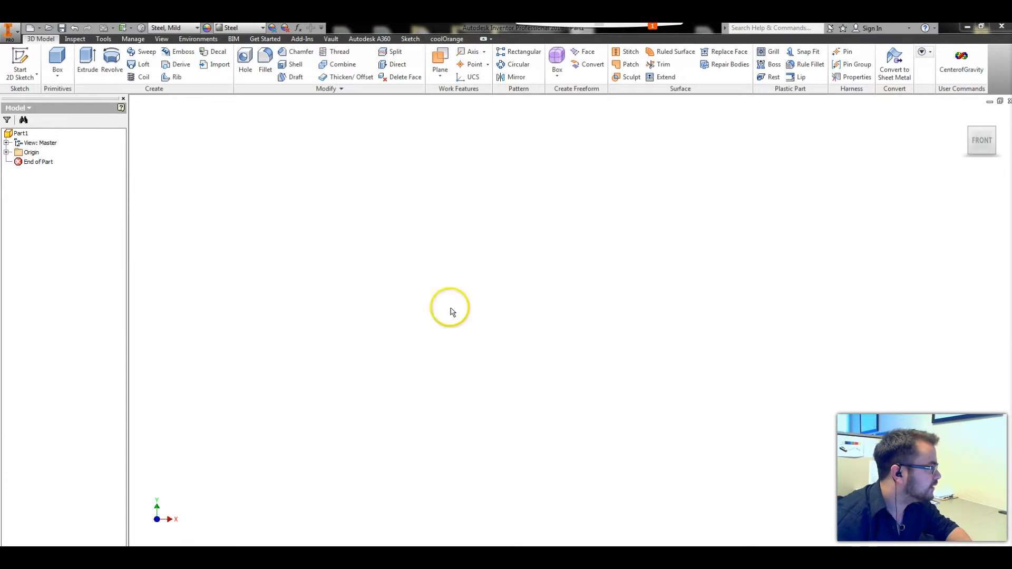
Step: Add two numeric user parameters named nseeds and nturns to the empty part
click(7, 152)
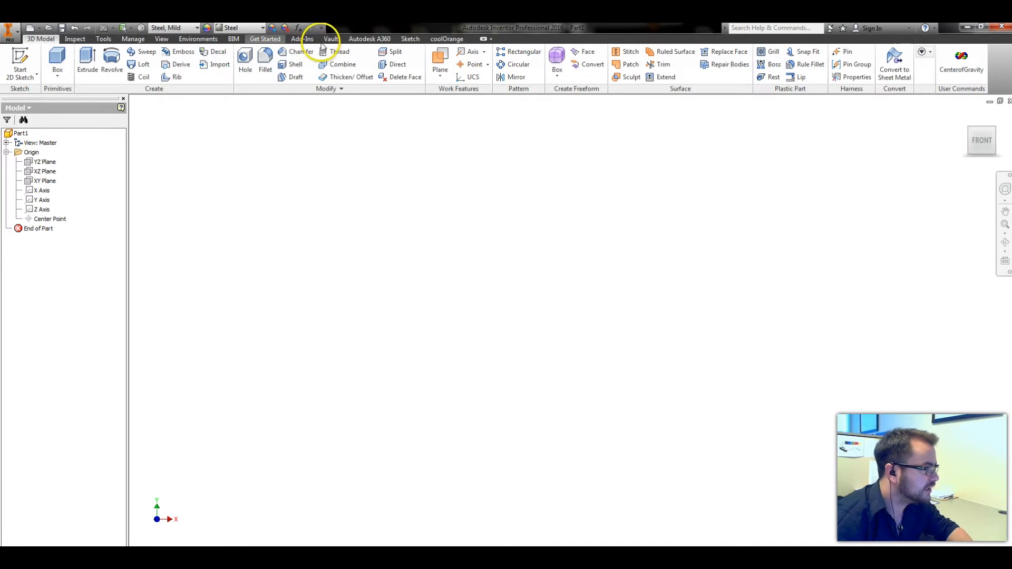
click(297, 28)
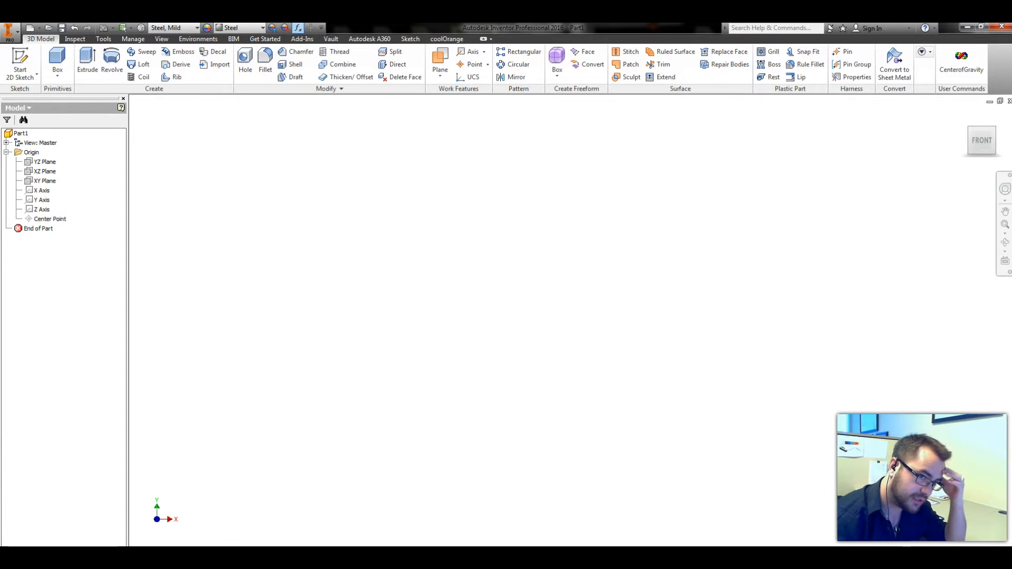
drag(278, 102, 301, 129)
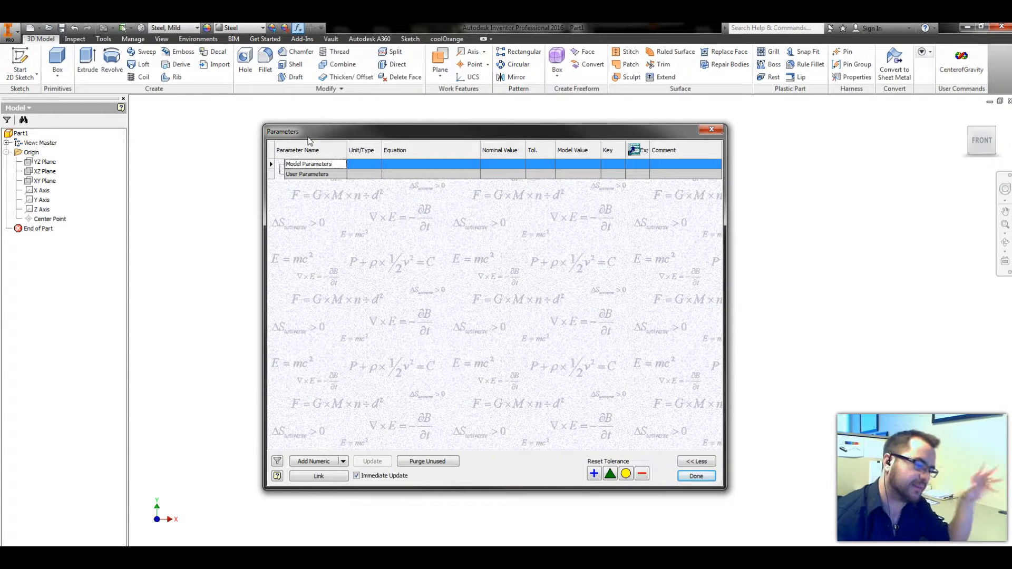
click(316, 462)
text(nseeds)
key(Return)
click(316, 461)
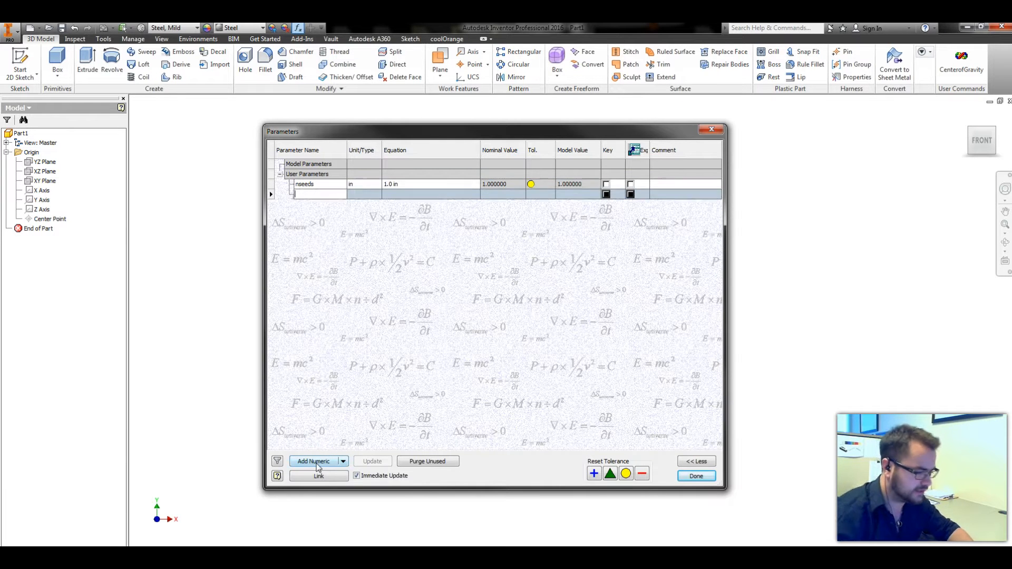
text(nturns)
key(Return)
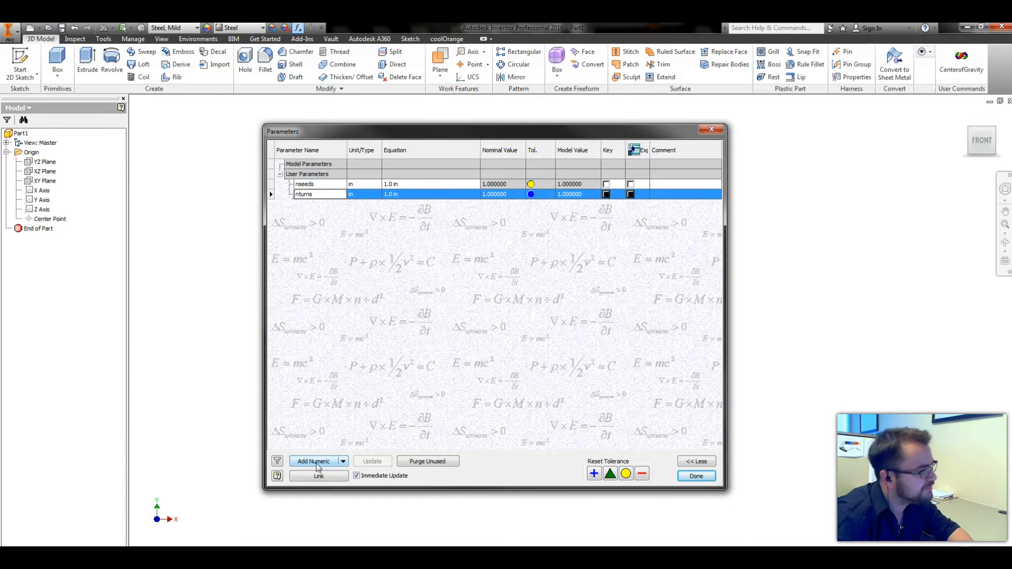
Step: Set the unit type of both nseeds and nturns to unitless (ul)
click(355, 186)
text(ul)
key(Return)
click(357, 194)
text(ul)
key(Return)
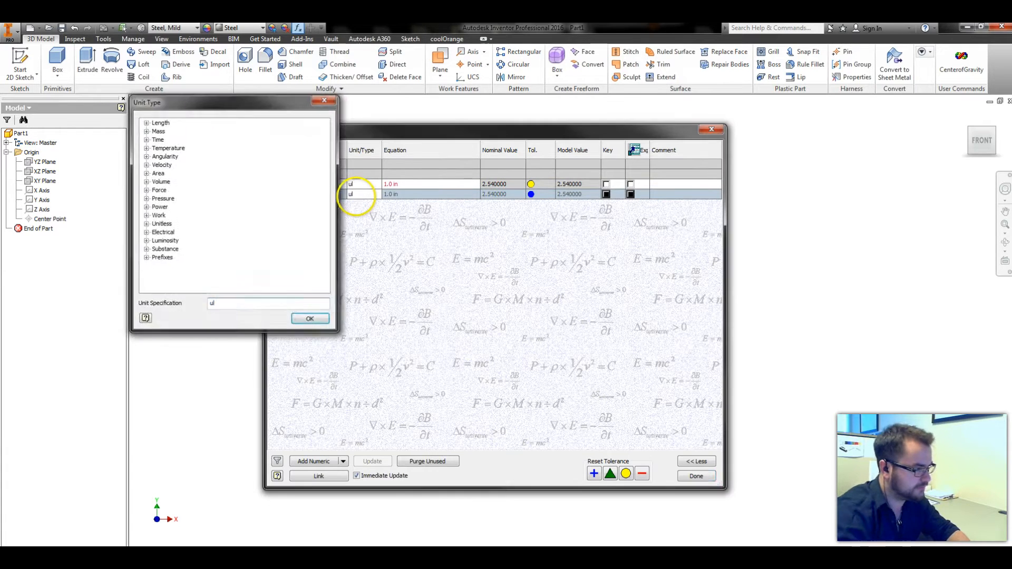
Step: Set nseeds to 200 and nturns to 8, and close the parameter list
click(408, 183)
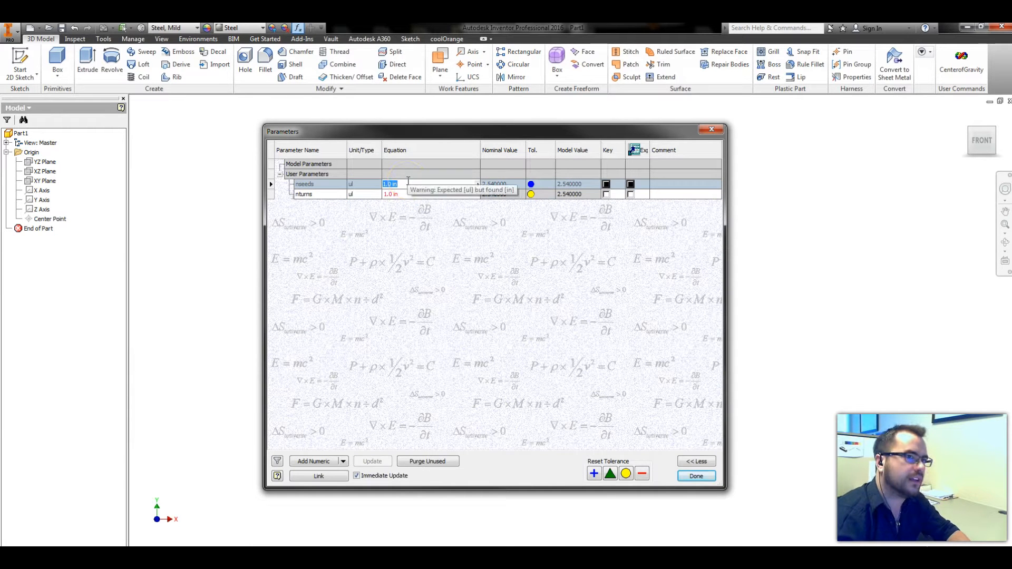
text(200)
key(Return)
click(412, 196)
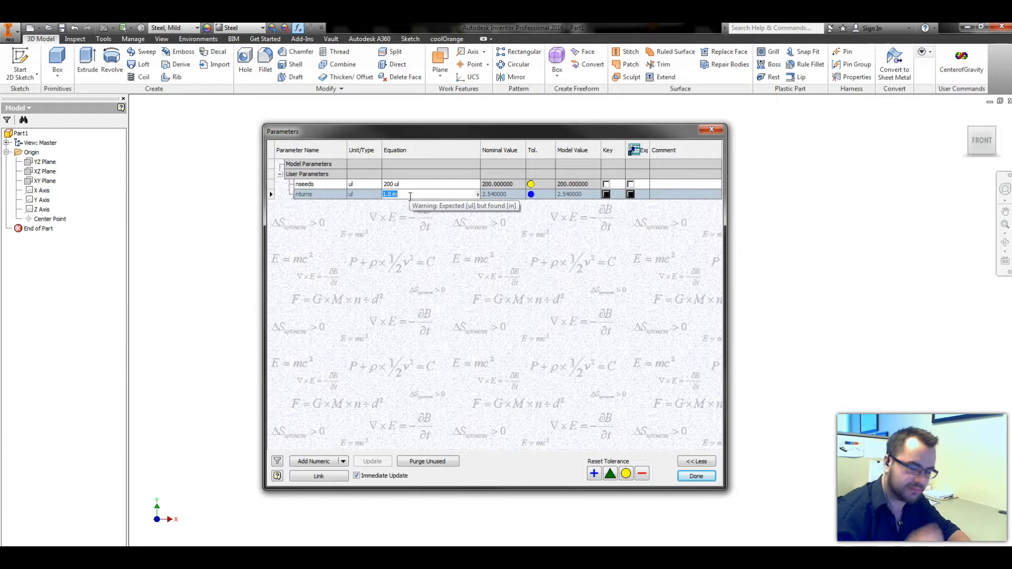
text(8)
key(Return)
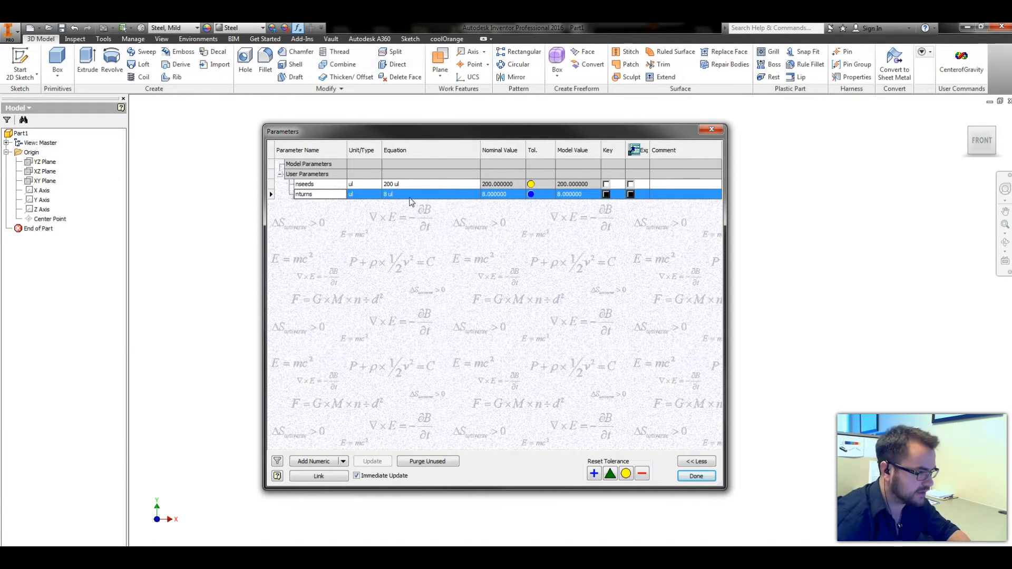
click(697, 477)
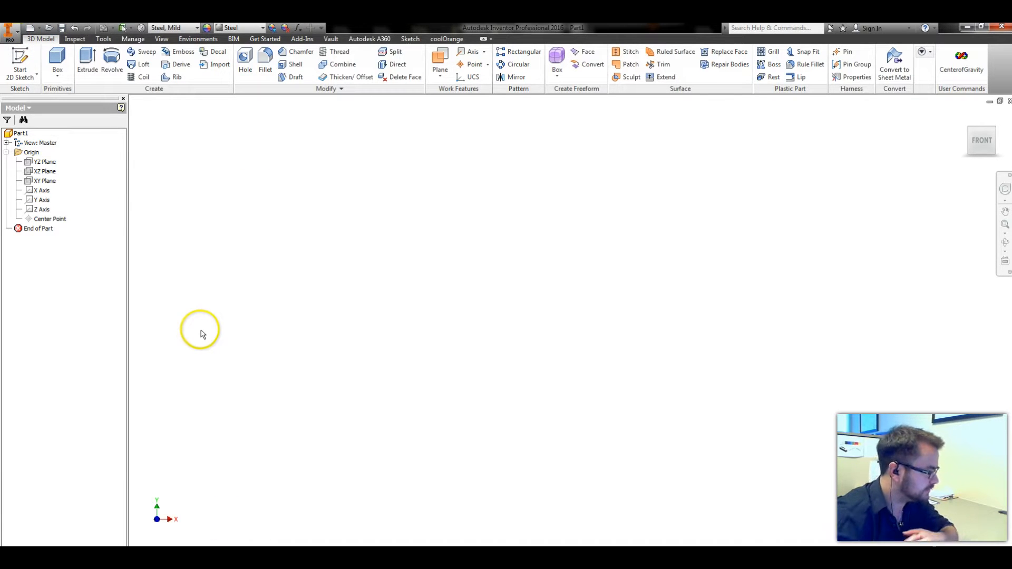
Step: Open the finished reference part Dandelion_WM_3.0.ipt
click(87, 543)
drag(657, 127, 727, 181)
click(476, 236)
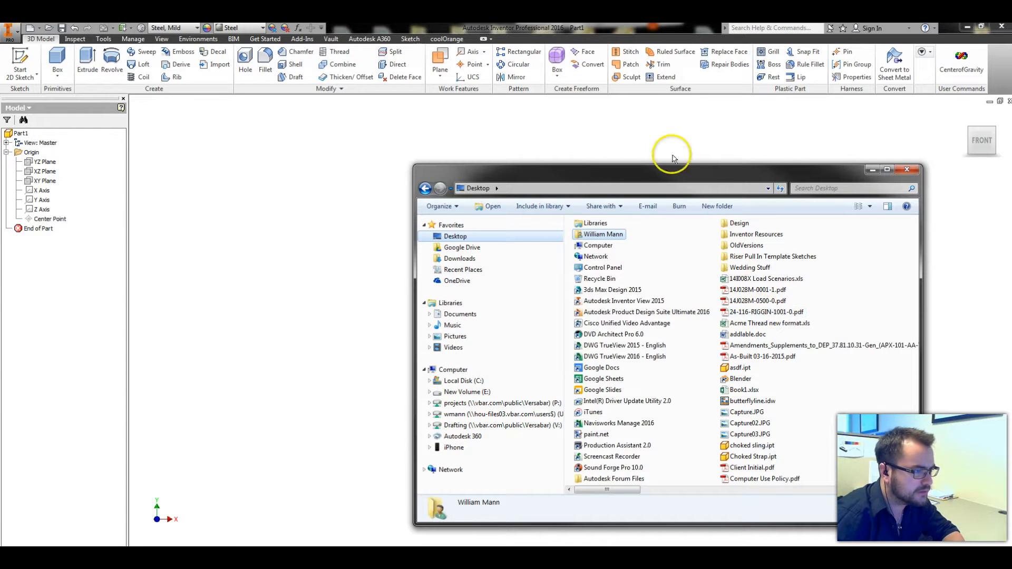
click(87, 543)
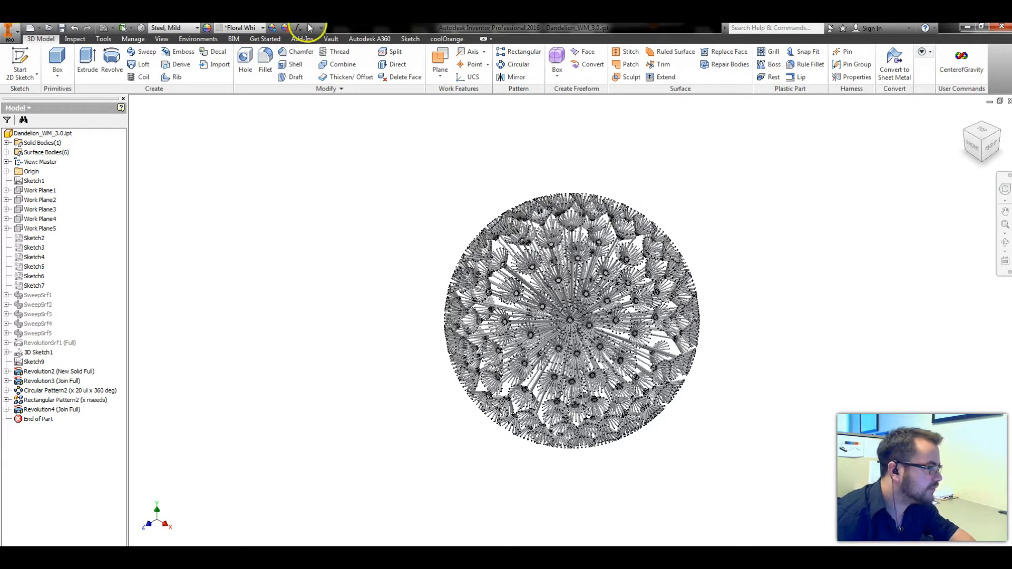
Step: Examine the user parameters and their equations in the reference dandelion part, with the model parameters collapsed
click(299, 29)
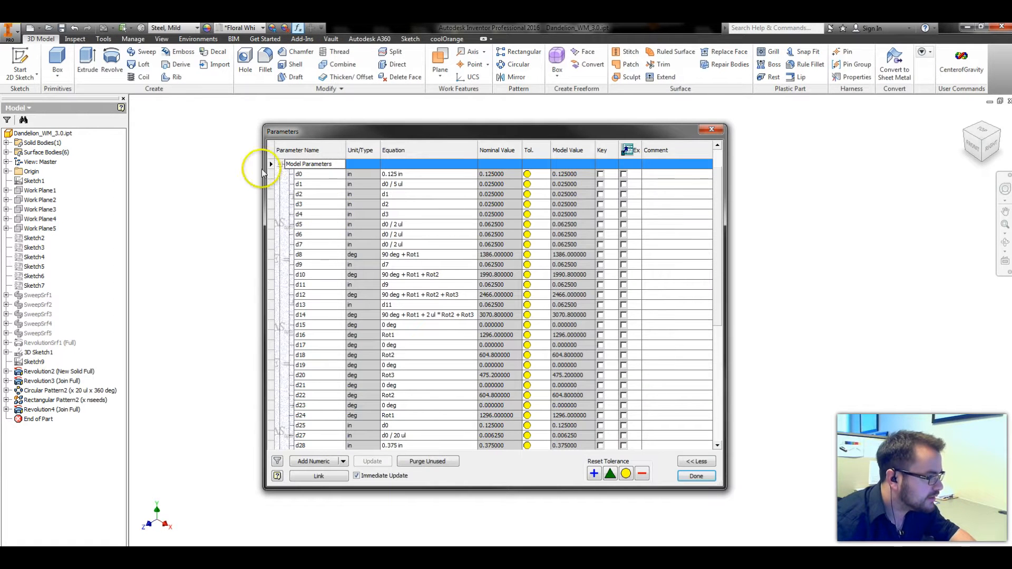
scroll(316, 209, down, 1)
scroll(278, 203, up, 1)
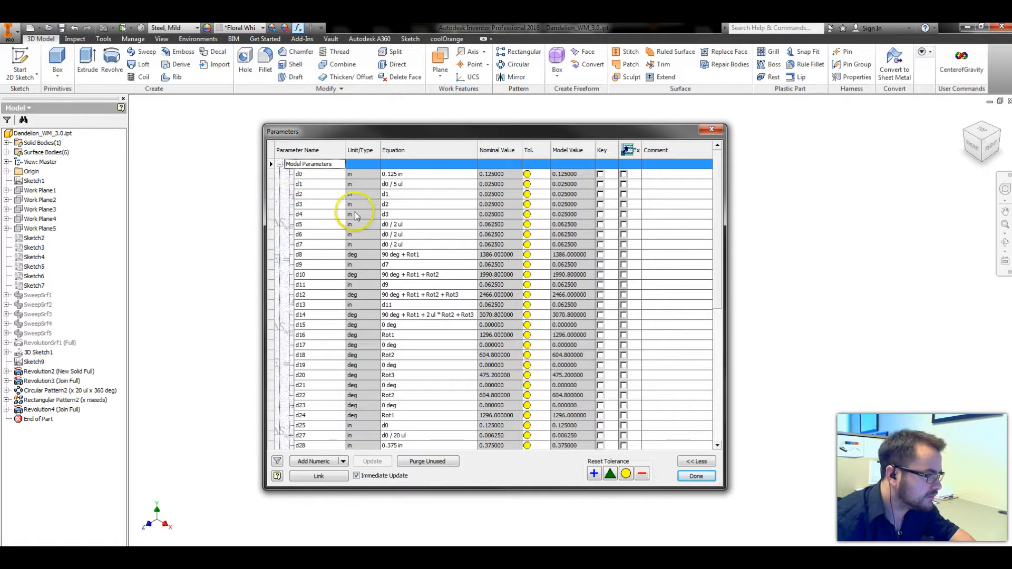
click(280, 164)
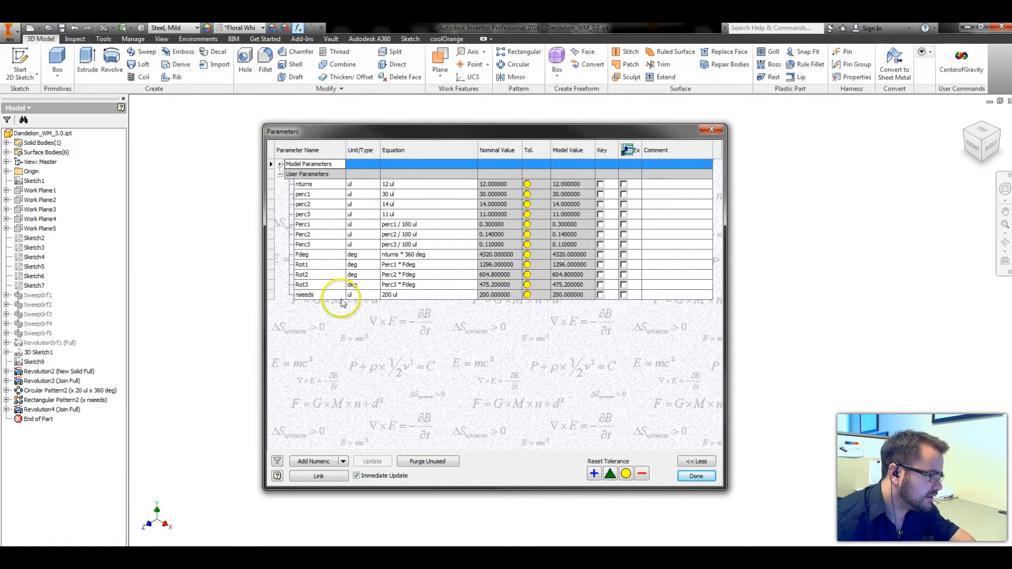
click(692, 476)
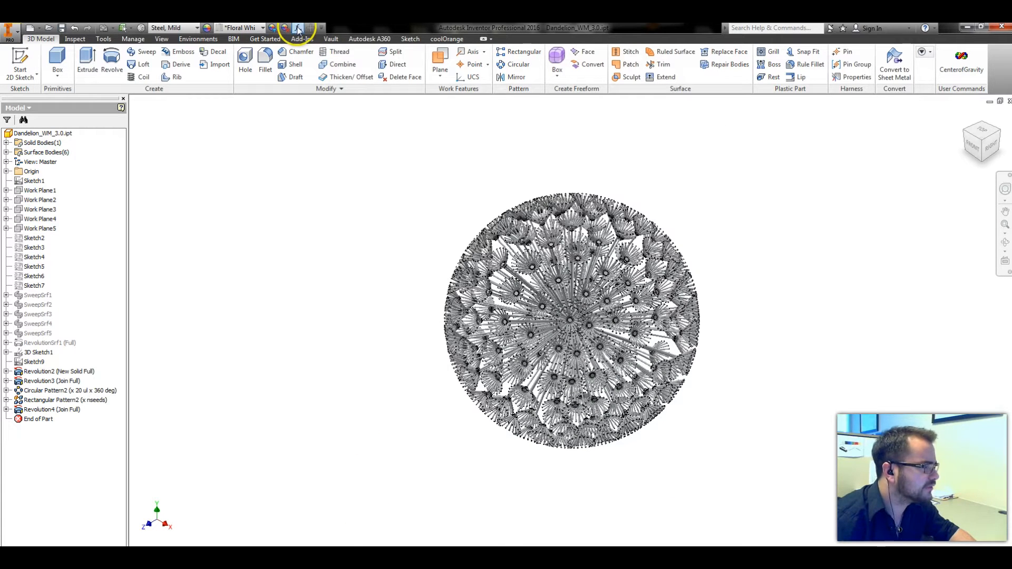
click(298, 28)
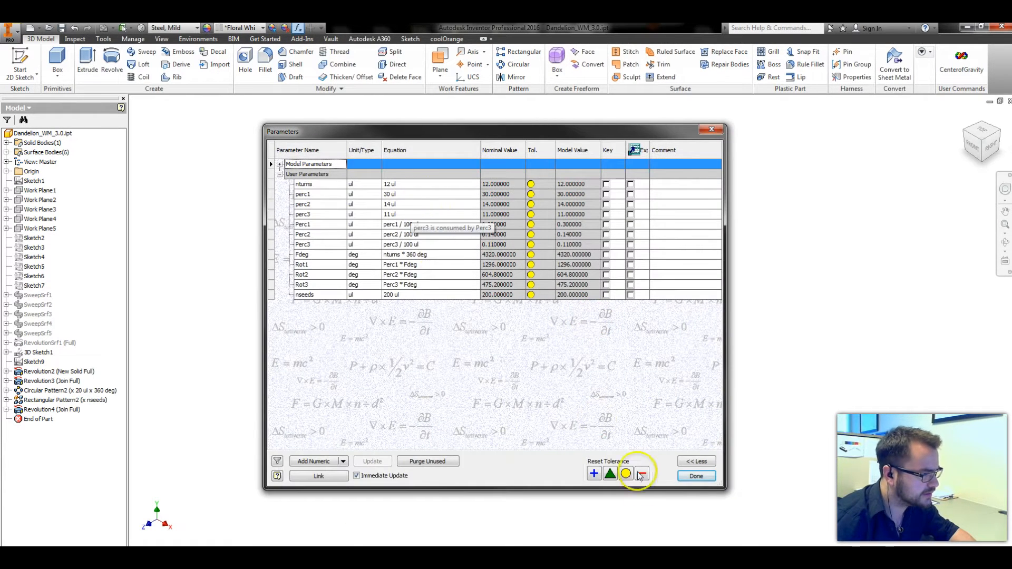
click(695, 477)
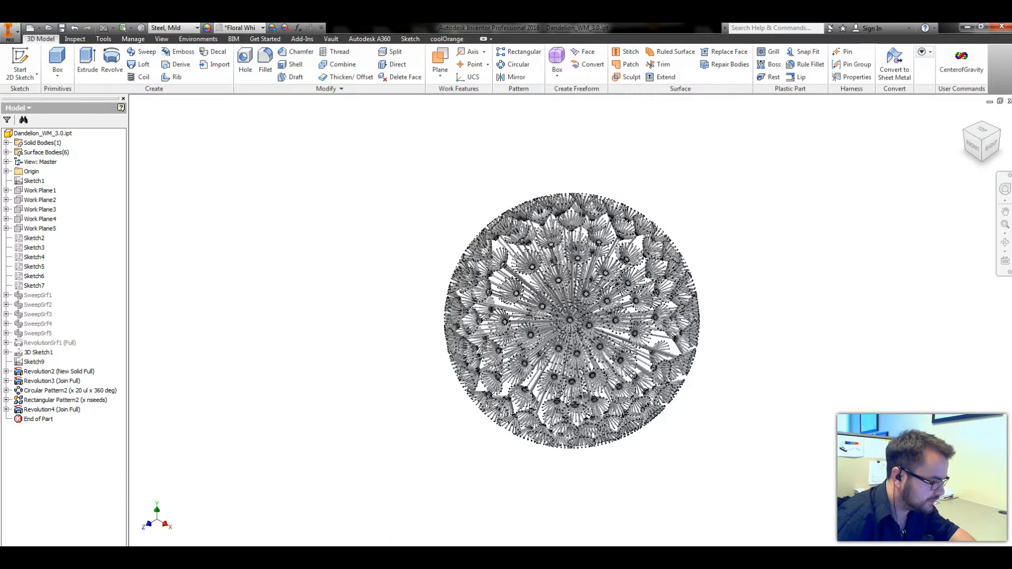
Step: Switch back to the new part Part1 and set its nturns user parameter to 12
key(ctrl+Tab)
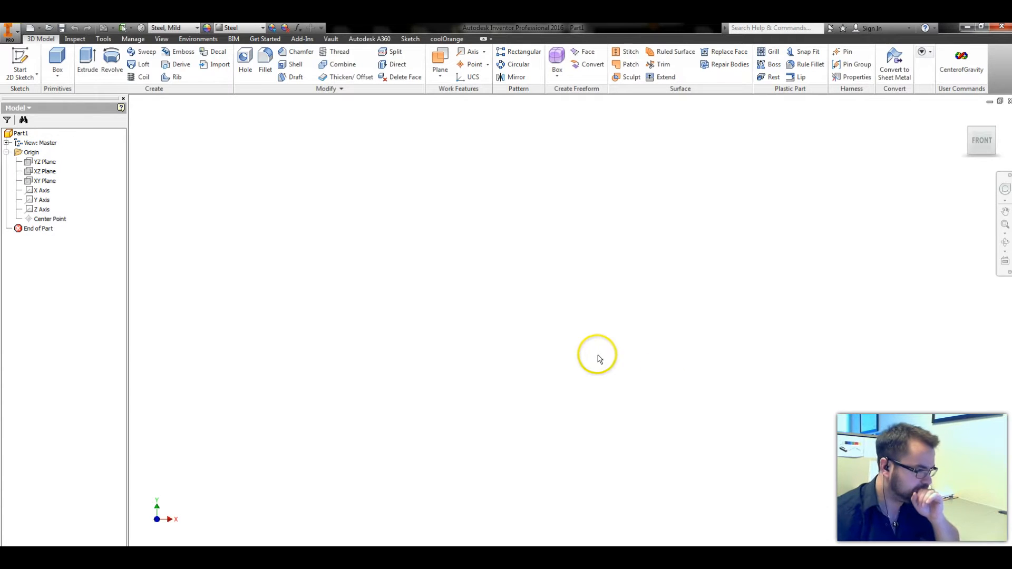
click(298, 27)
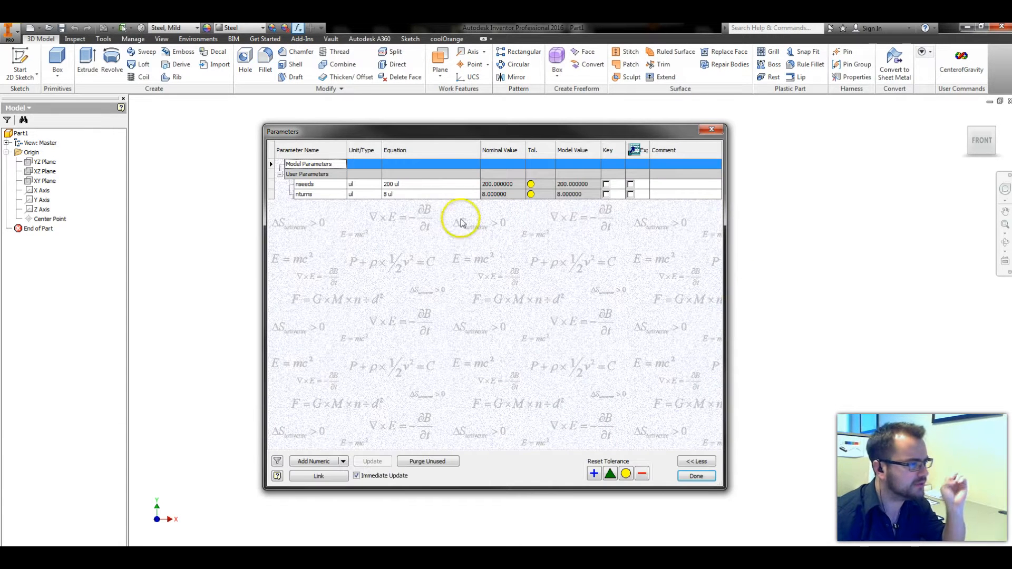
click(409, 194)
text(12)
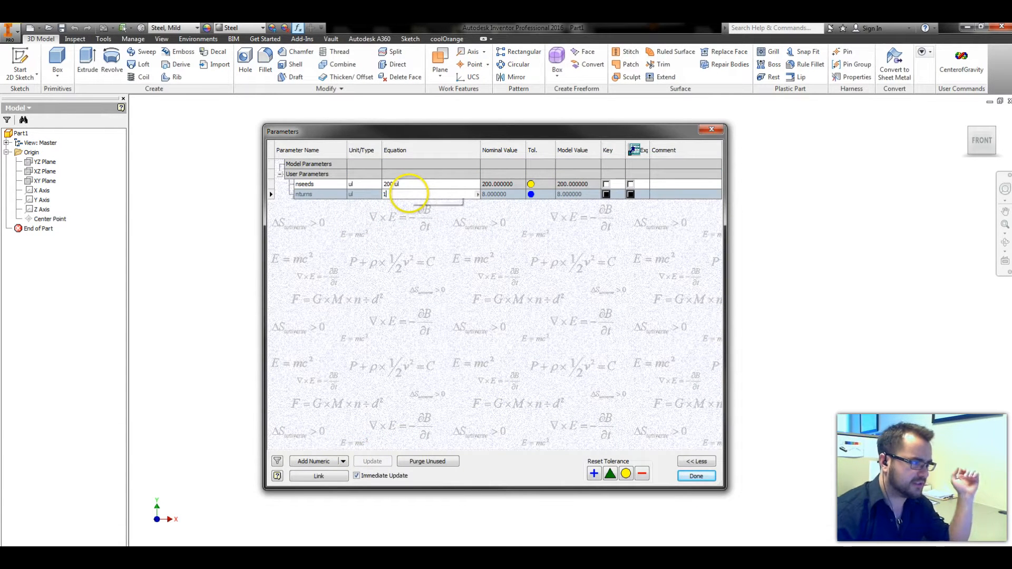
key(Return)
Step: Add a unitless (ul) numeric user parameter named prec1 with a value of 30
click(315, 462)
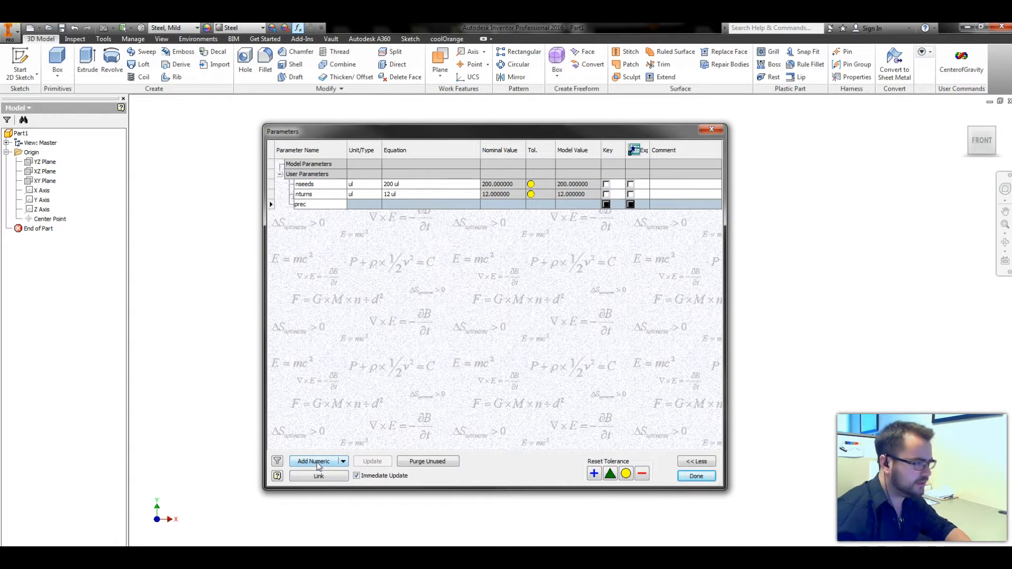
text(prec)
key(Return)
click(361, 205)
text(ul)
key(Return)
click(428, 205)
text(30)
key(Return)
Step: Add another numeric user parameter and name it prec2
click(322, 461)
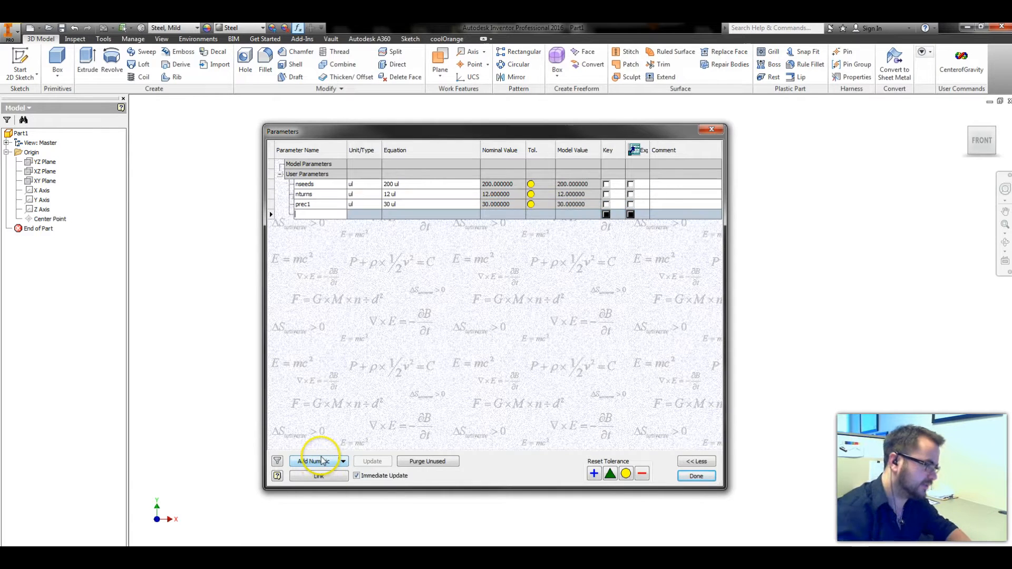
text(prec)
key(Return)
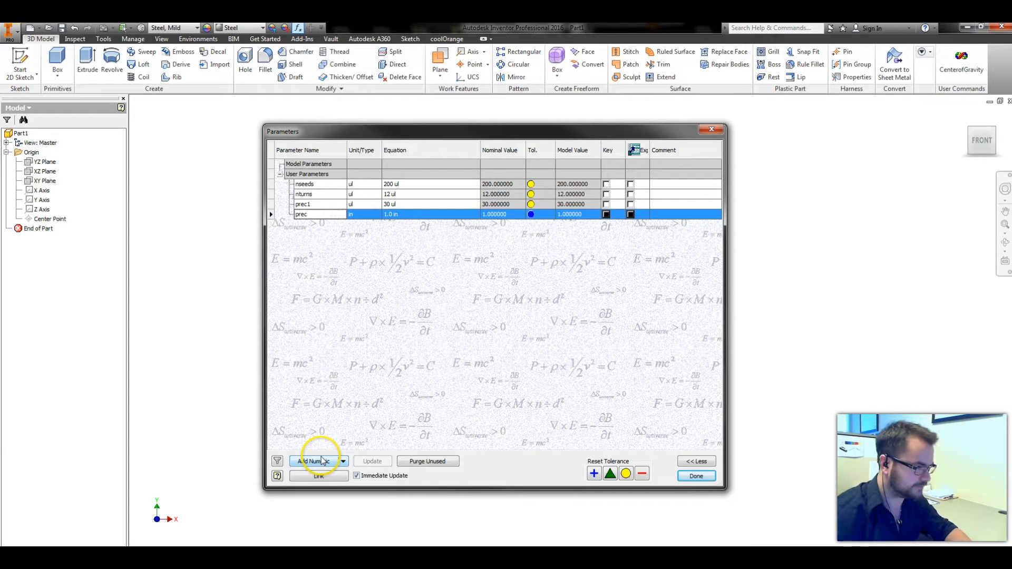
click(313, 215)
text(2)
key(Return)
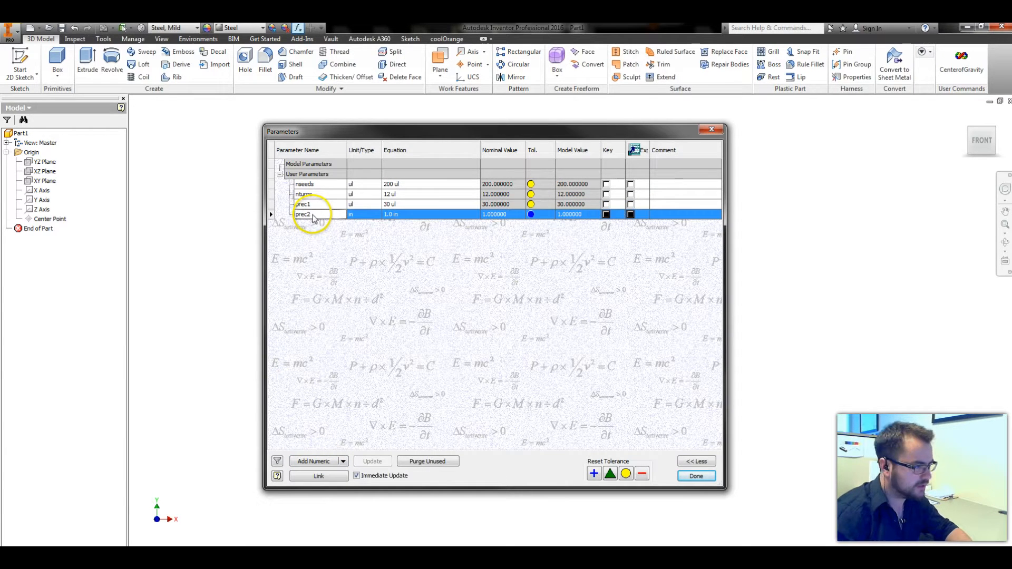
Step: Make prec2 unitless (ul) and set its equation to 14 ul
click(440, 213)
text(14)
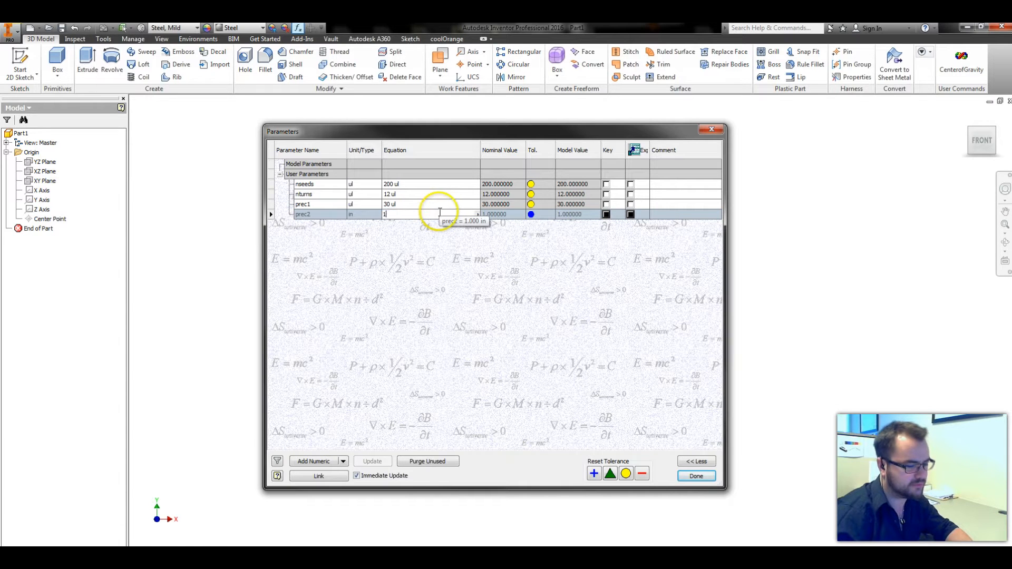
key(Return)
click(363, 216)
text(ul)
key(Return)
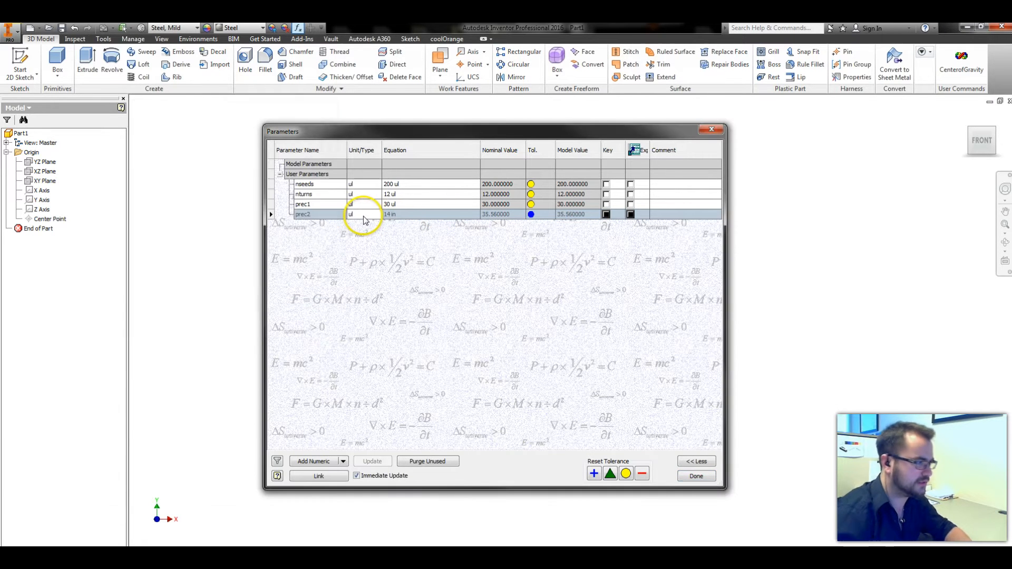
click(396, 215)
text(14)
key(Return)
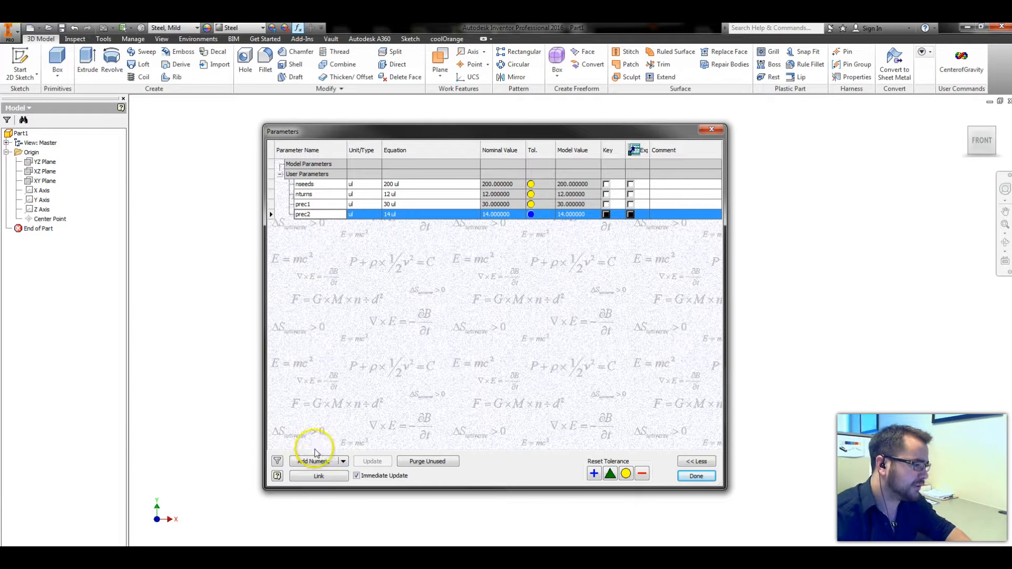
Step: Add a numeric user parameter named prec3 and set its unit type to unitless (ul)
click(312, 463)
text(r)
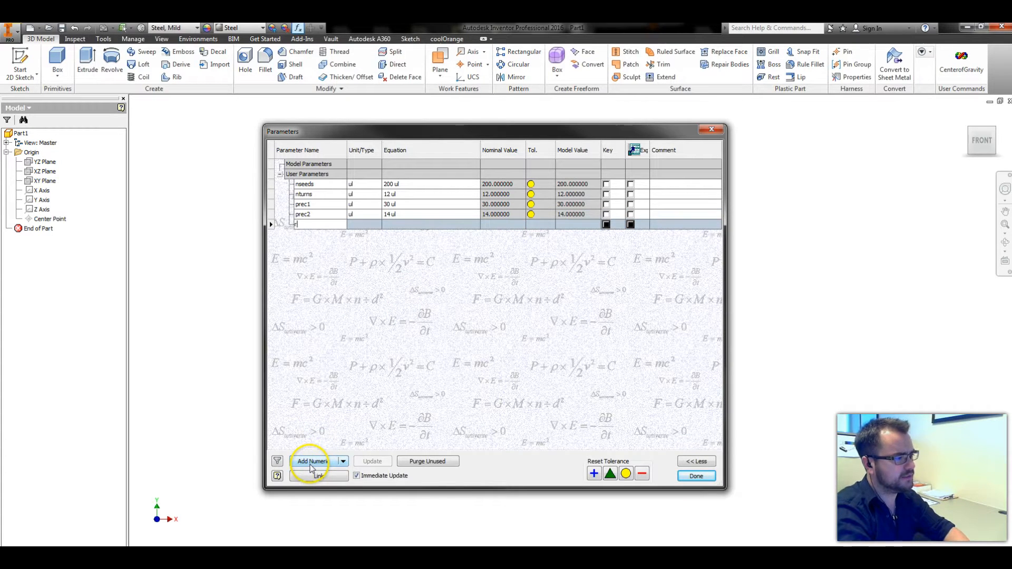
text(pec3)
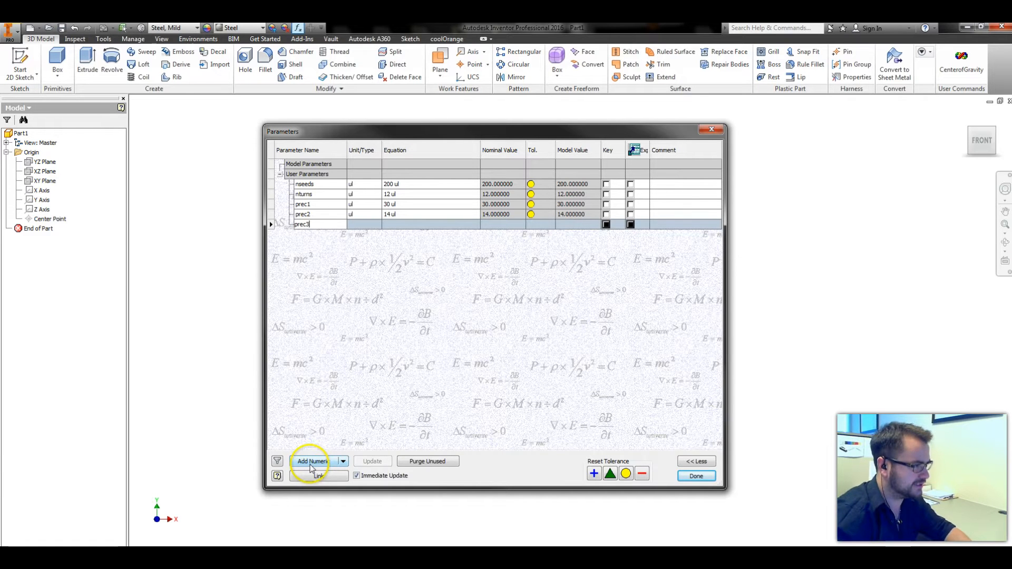
key(Return)
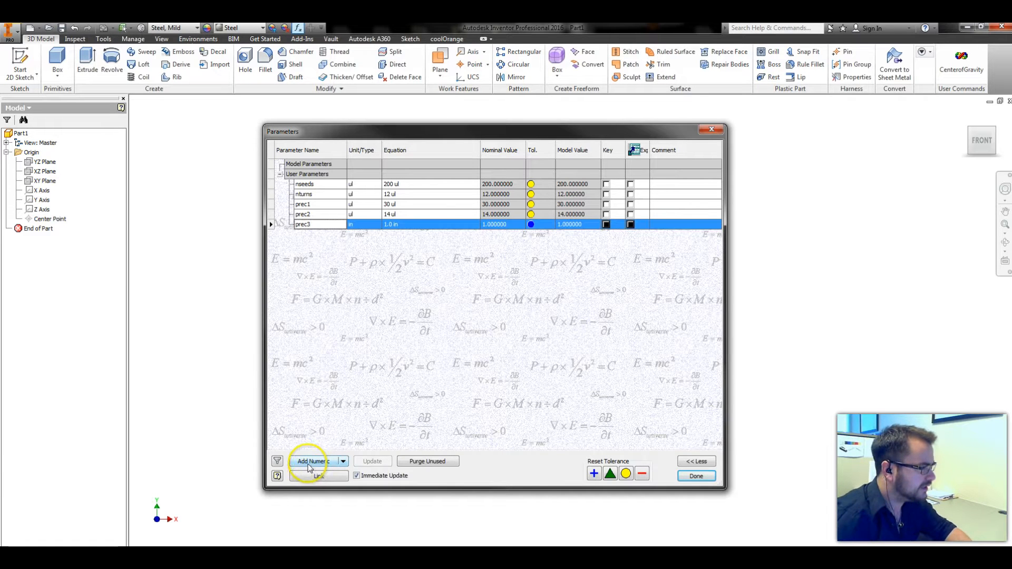
click(402, 229)
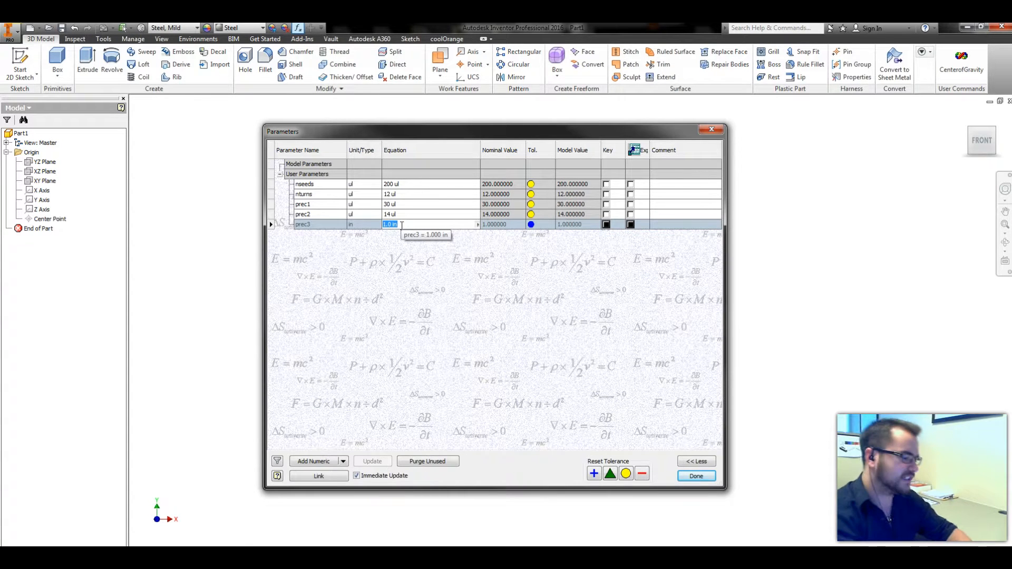
text(100)
click(386, 270)
click(367, 225)
text(ul)
key(Return)
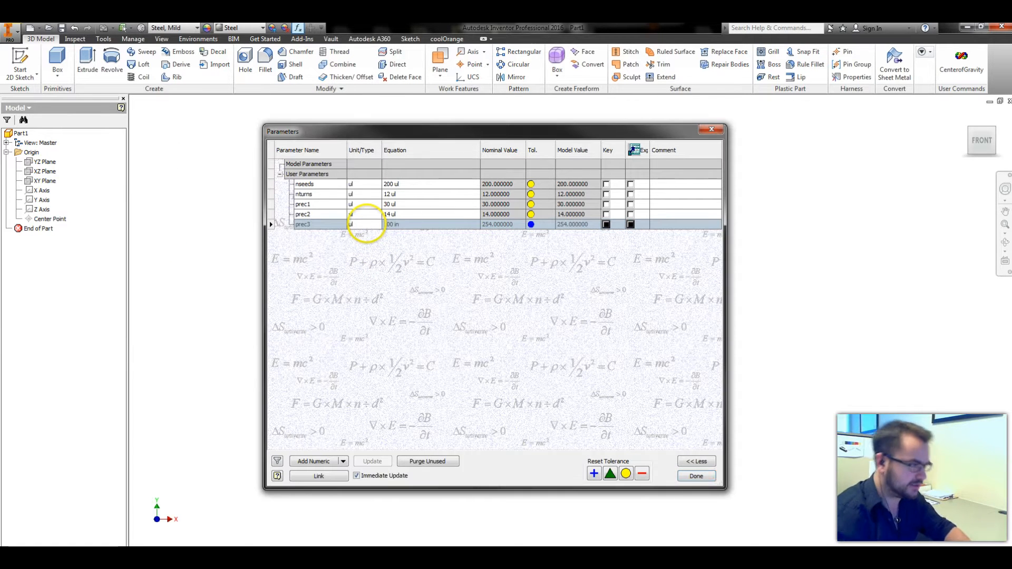
Step: Set the prec3 equation to 100 ul - 2 ul * prec1 - 2 ul * prec2
click(395, 226)
text(100)
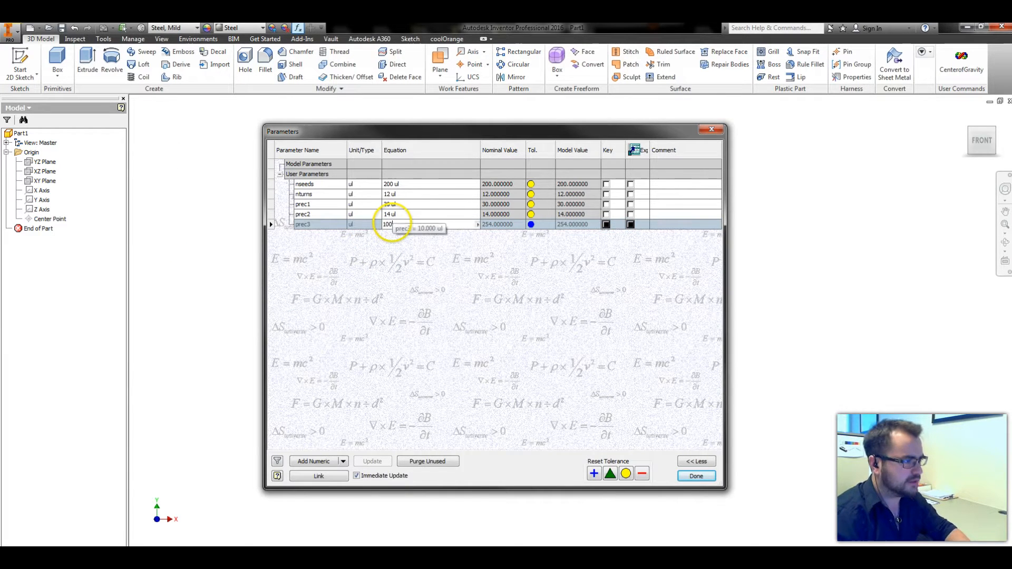
text( ul - 2 ul * prec1 - 2 ul * )
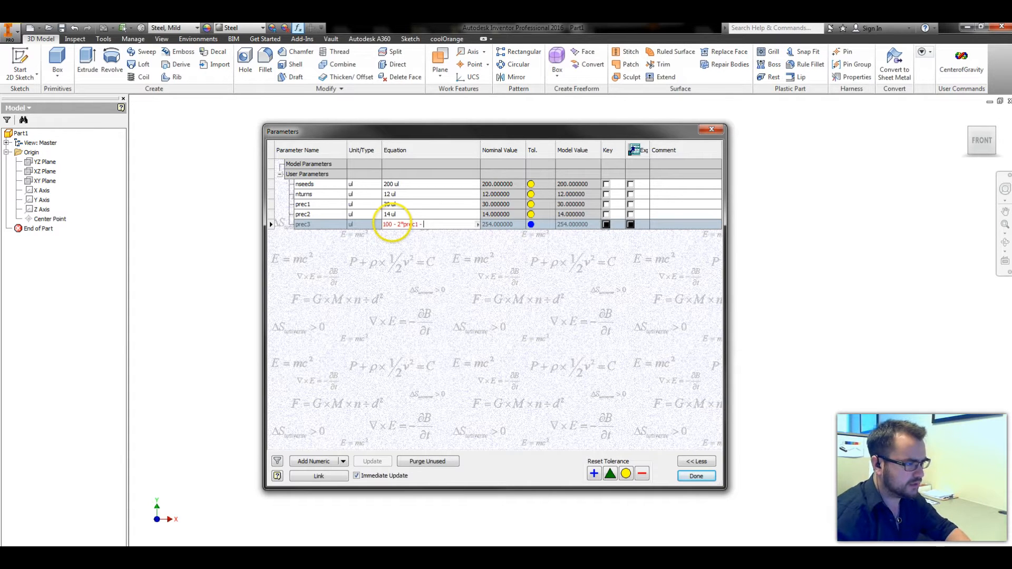
text(prec2)
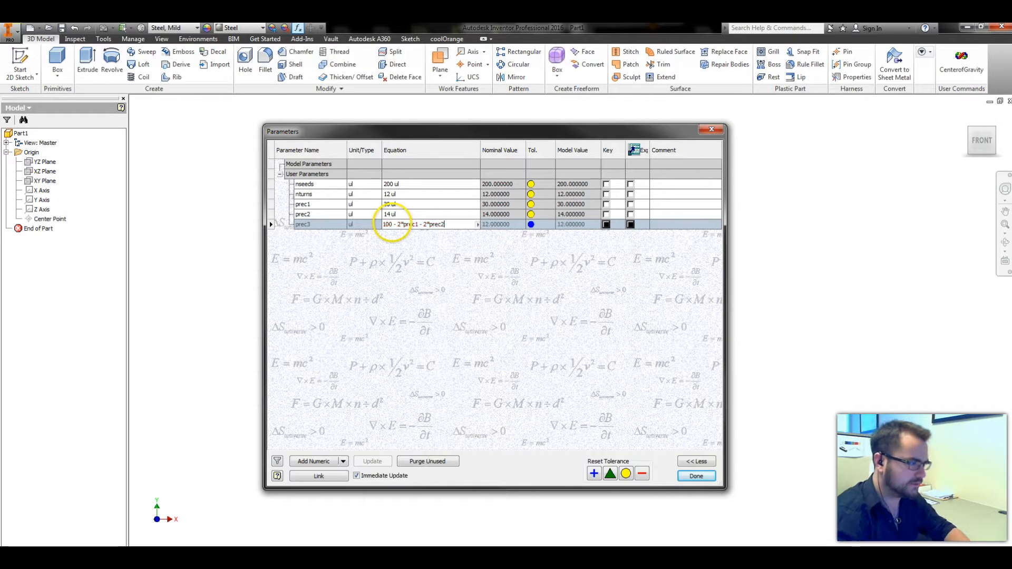
key(Return)
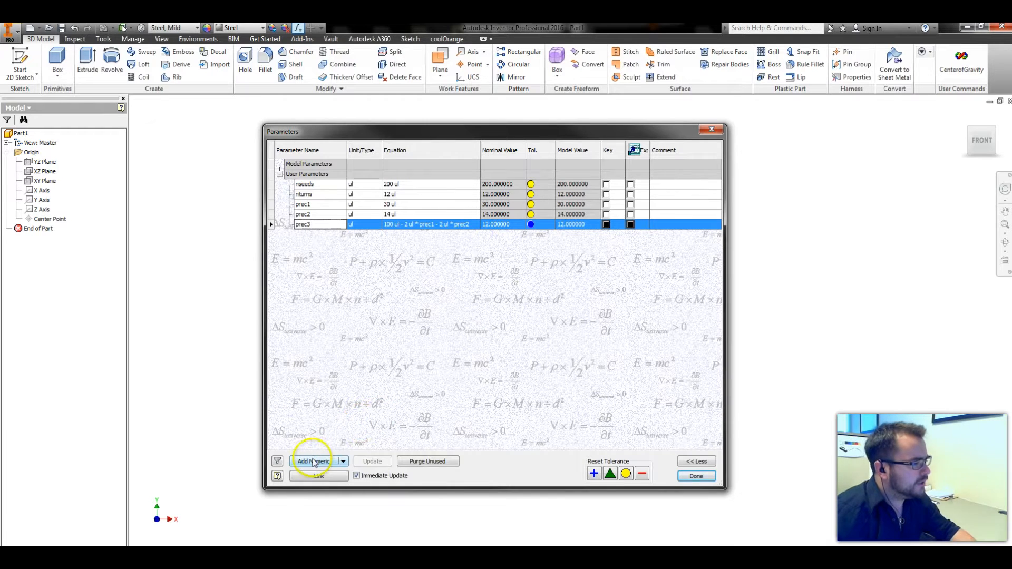
Step: Add three numeric user parameters named Prec1, Prec2 and Prec3, with a capital P
click(314, 462)
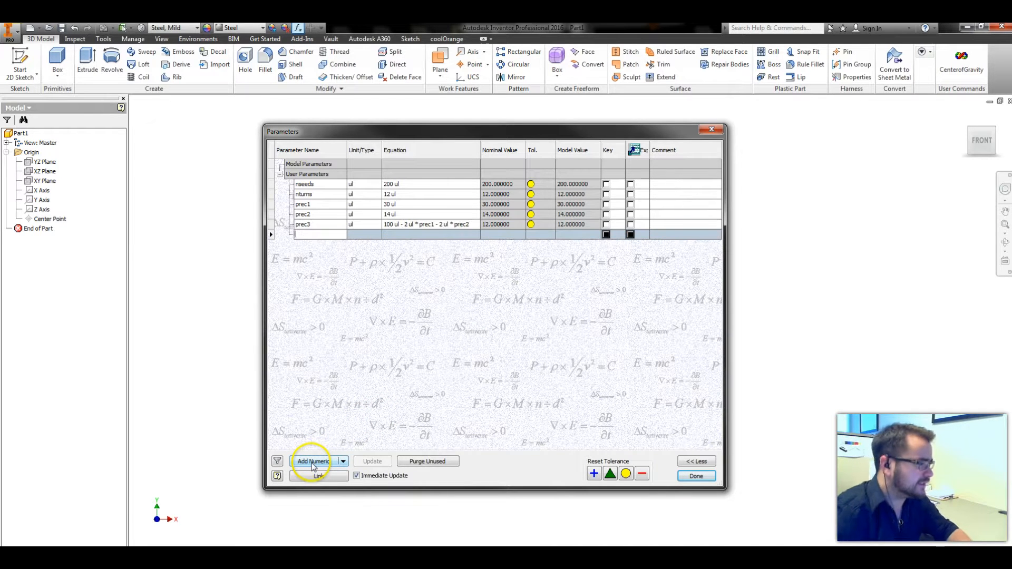
text(Prec1)
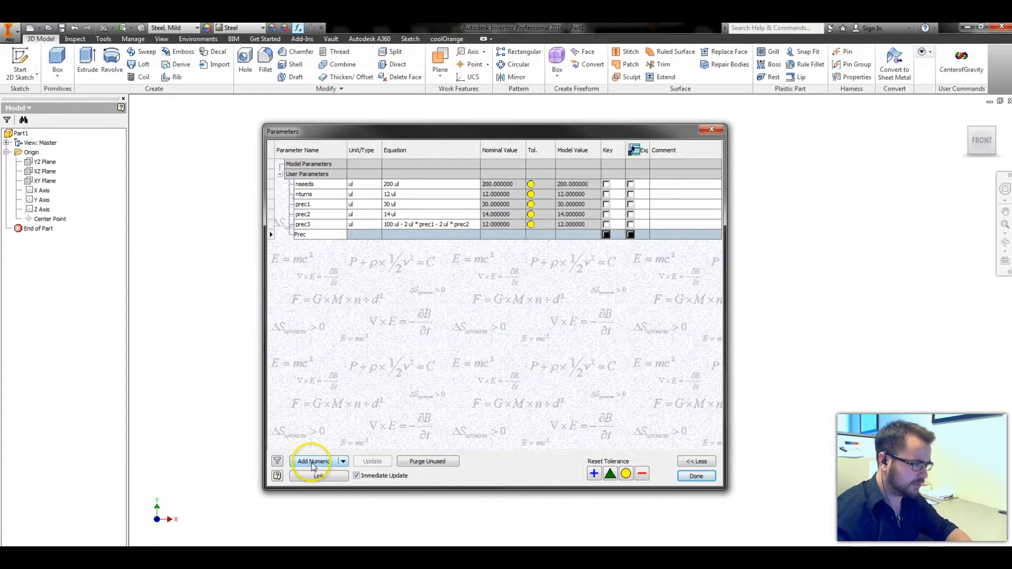
key(Return)
click(310, 462)
text(Prec2)
key(Return)
click(311, 462)
text(Prec3)
key(Return)
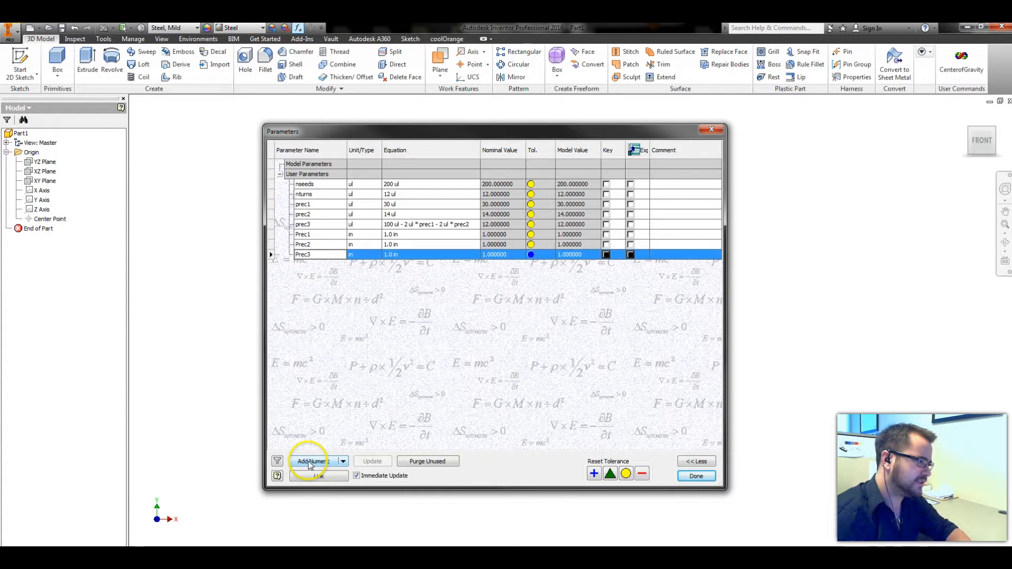
Step: Set the unit type of Prec1, Prec2 and Prec3 to unitless (ul)
click(369, 235)
text(ul)
key(Return)
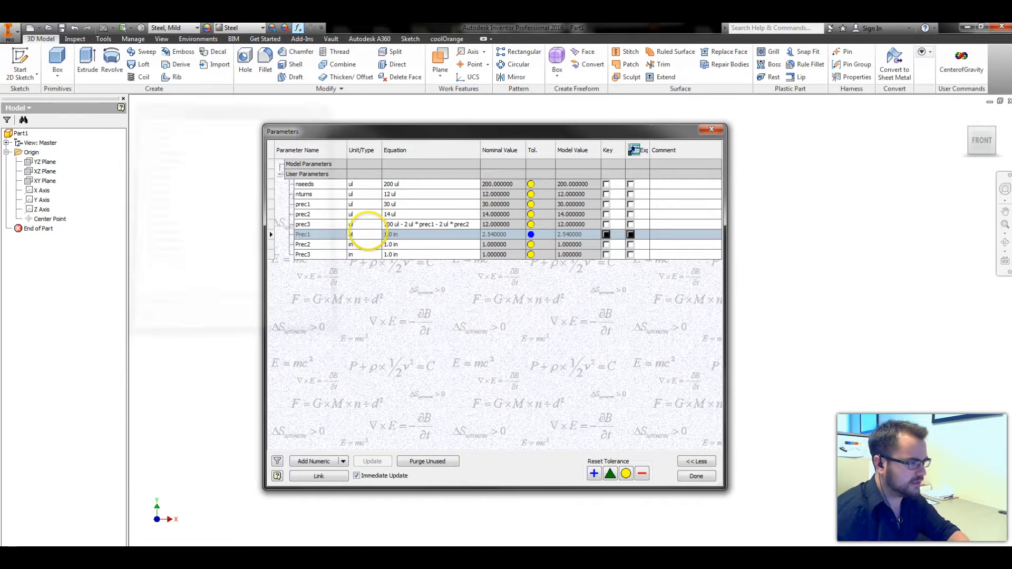
click(367, 245)
text(ul)
key(Return)
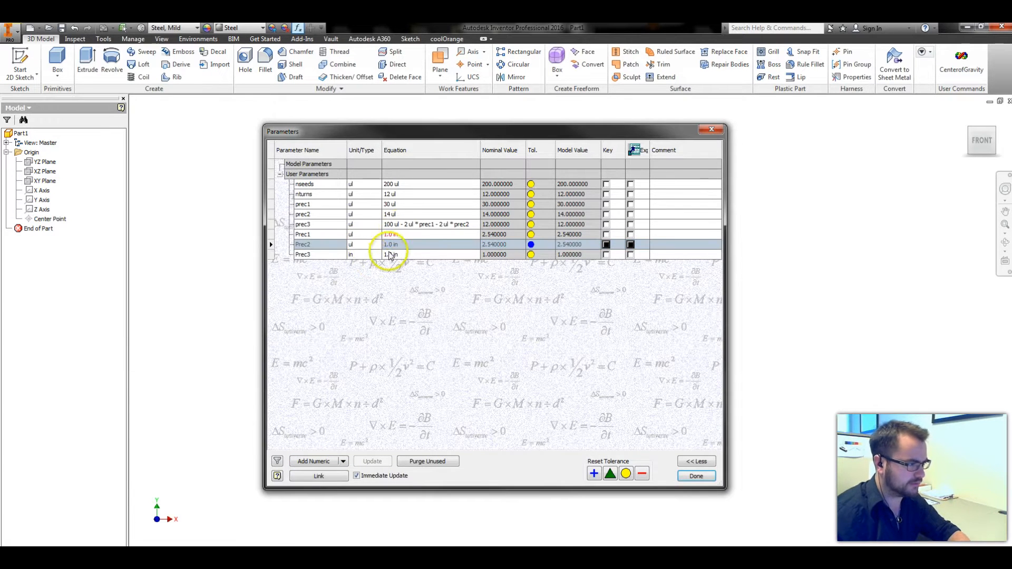
click(371, 255)
text(ul)
key(Return)
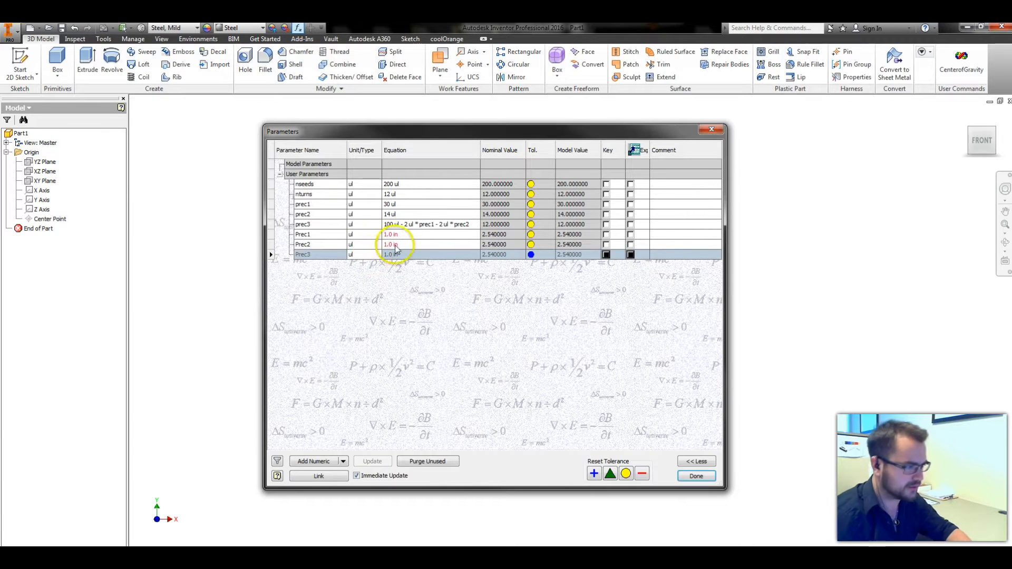
Step: Enter the equation prec1 / 100 ul for each of Prec1, Prec2 and Prec3
click(409, 234)
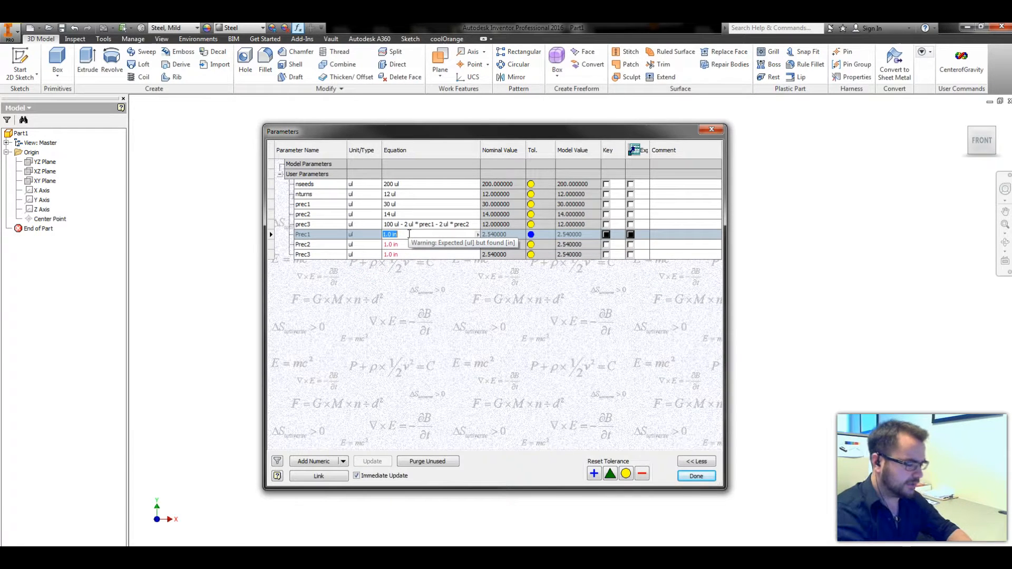
text(prec1 )
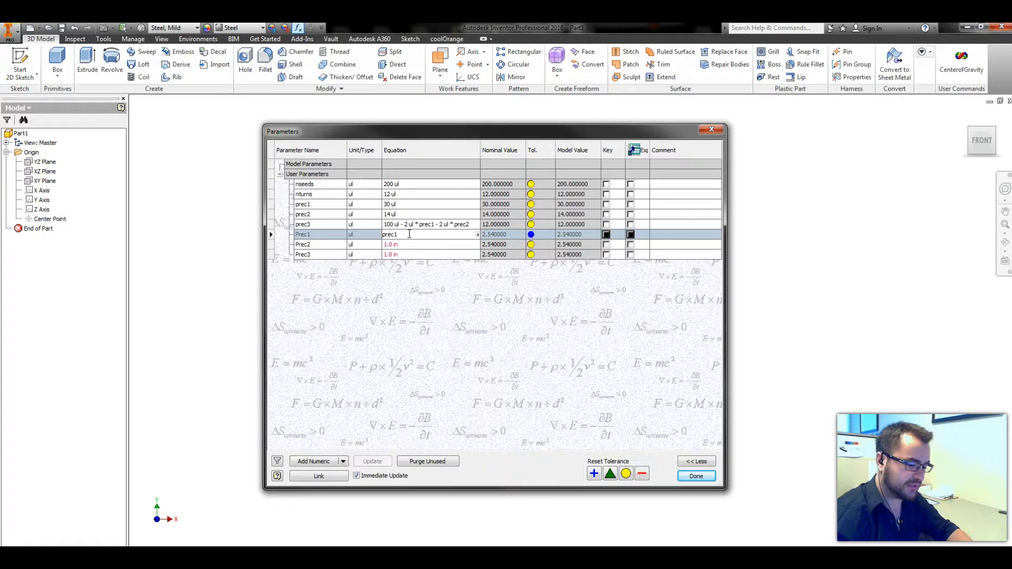
text(/ 100 ul)
key(Return)
text(prec1 / 100 ul)
key(Return)
text(prec1 / 100 ul)
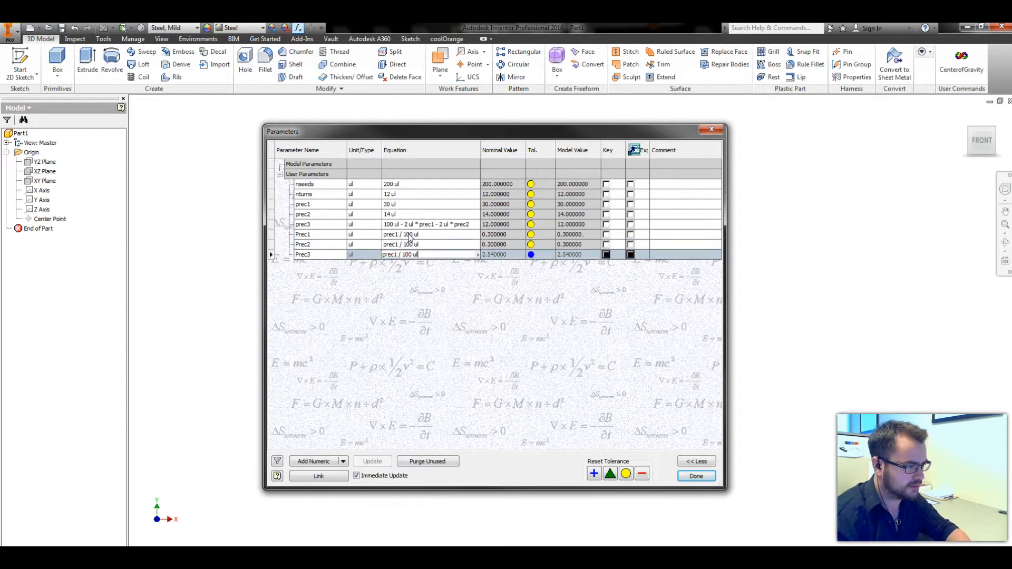
Step: Correct the equations so Prec2 is prec2 / 100 ul and Prec3 is prec3 / 100 ul
click(397, 244)
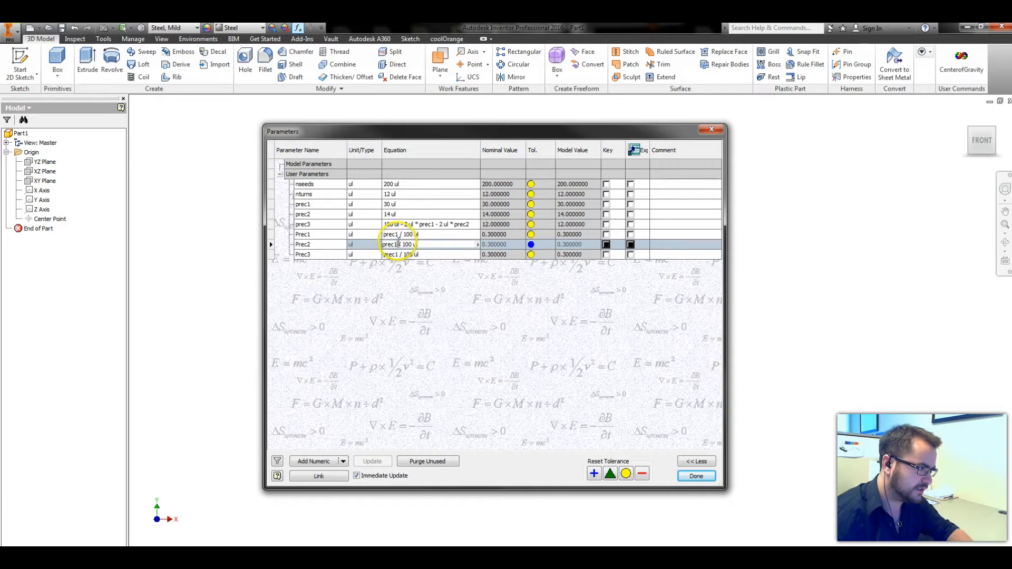
key(BackSpace)
text(2)
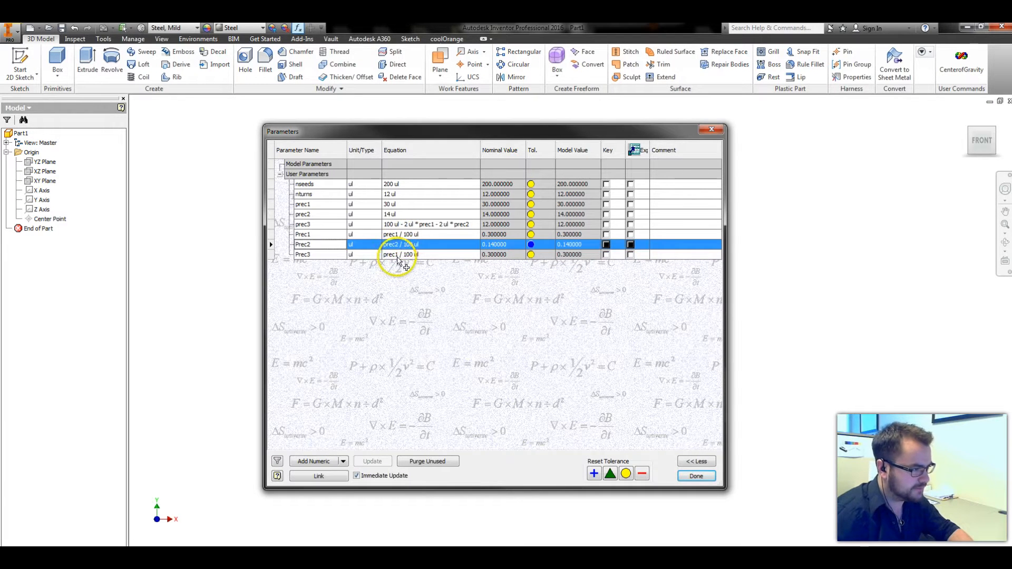
click(397, 254)
key(BackSpace)
text(2)
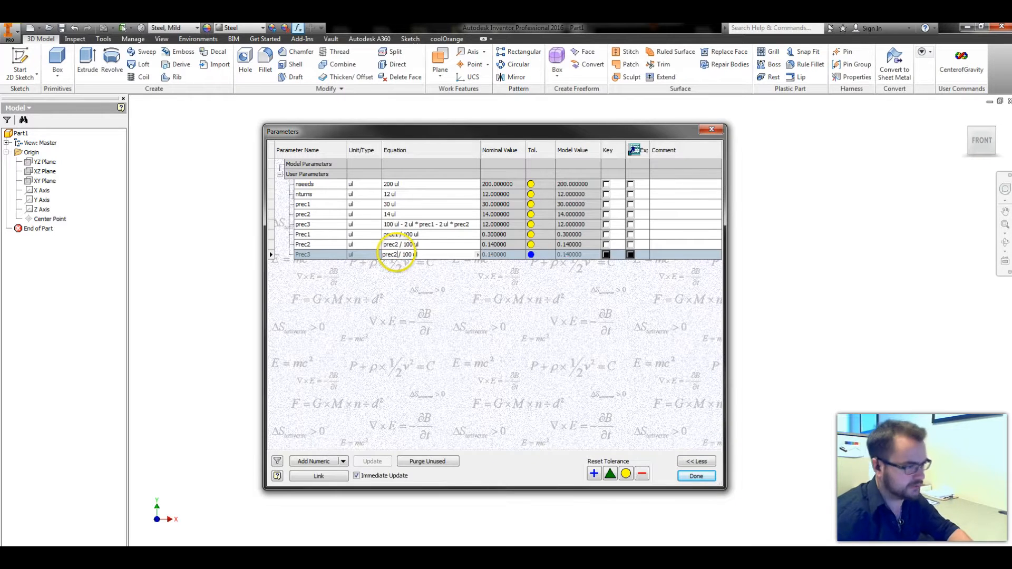
key(Return)
click(397, 254)
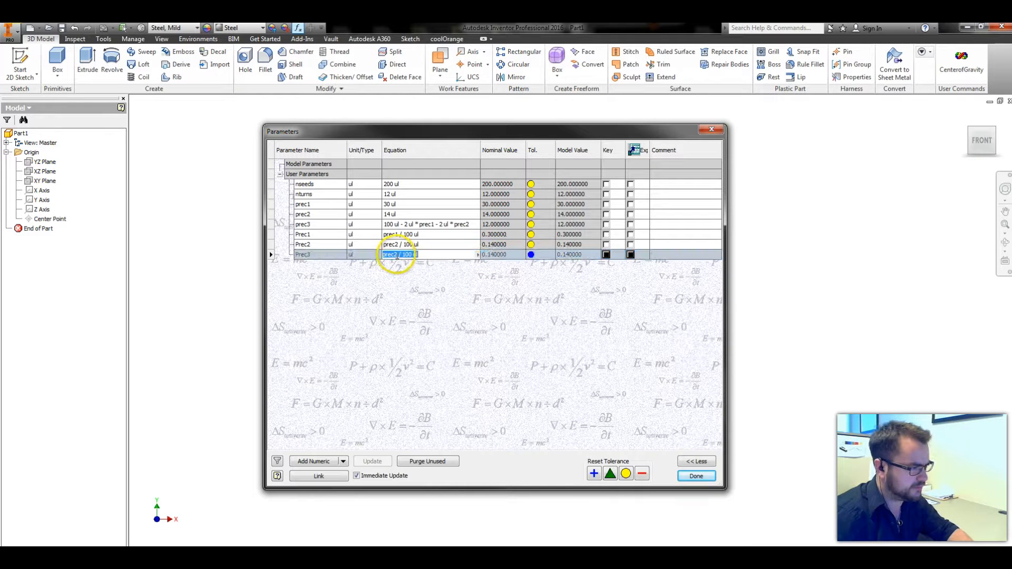
key(BackSpace)
text(3)
key(Return)
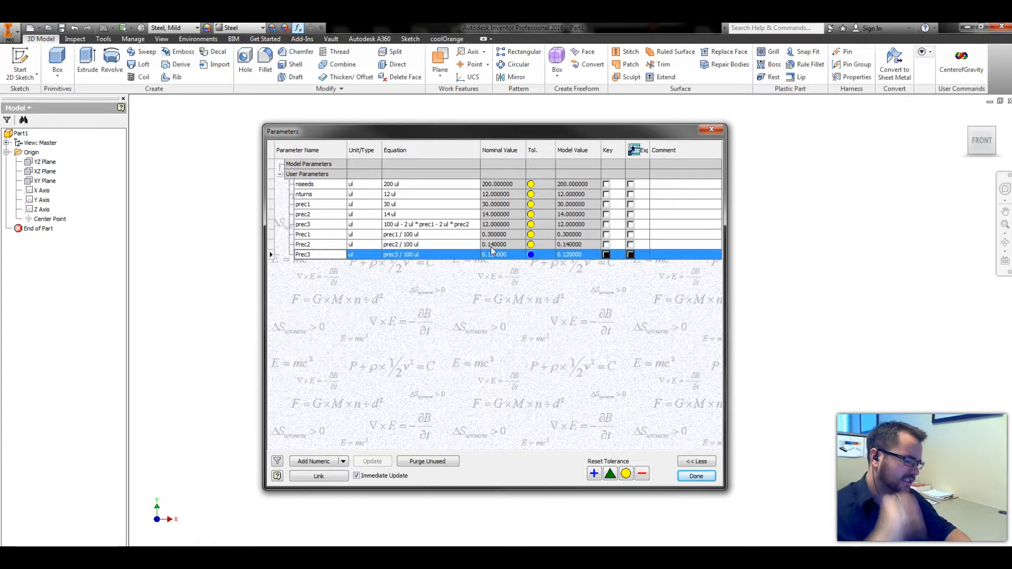
Step: Add three numeric user parameters named Rot1, Rot2 and Rot3
click(308, 463)
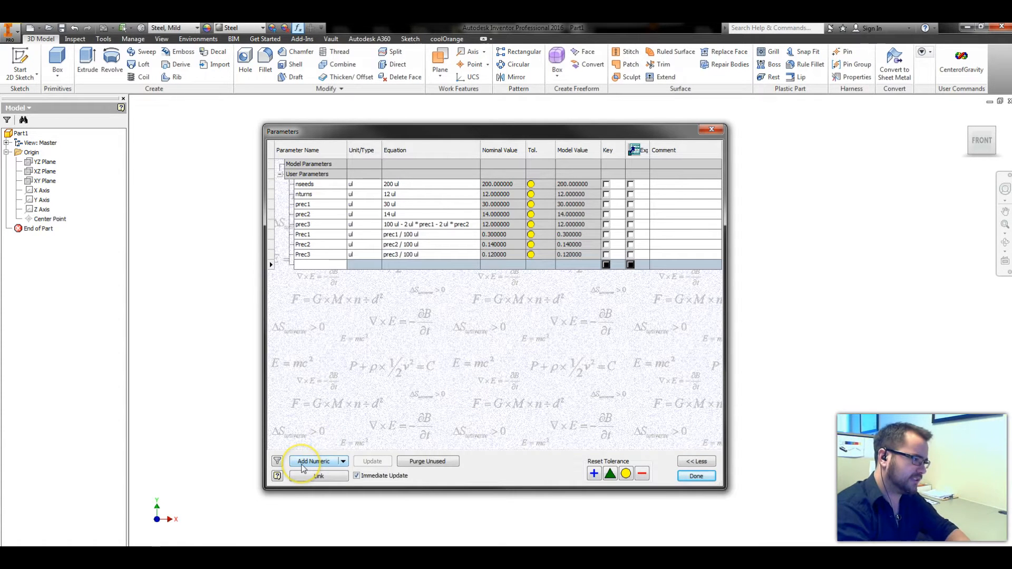
text(Rot1)
key(Return)
click(304, 462)
text(Rot2)
click(308, 462)
text(Rot3)
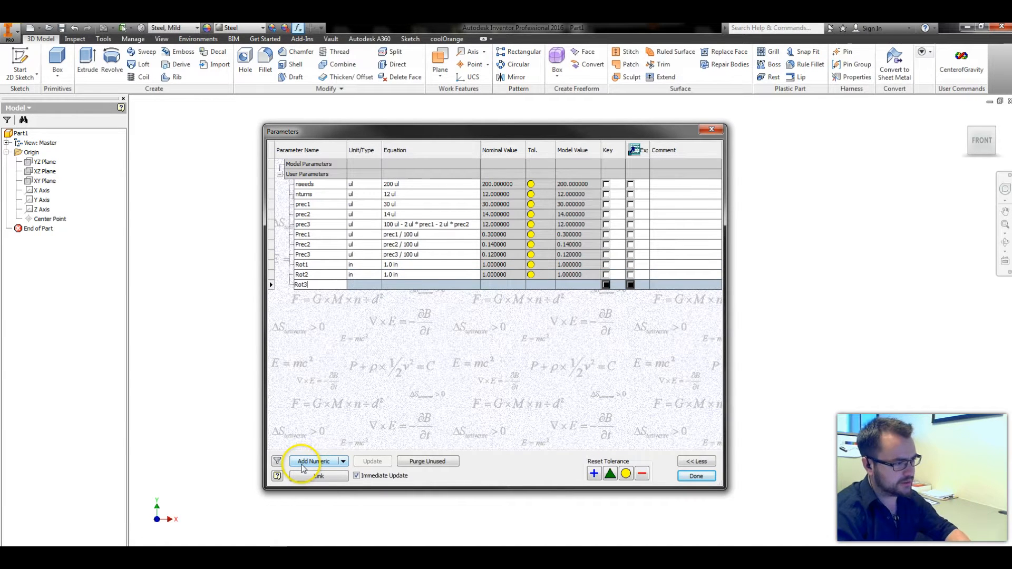
key(Return)
Step: Set the unit type of Rot1, Rot2 and Rot3 to unitless (ul)
click(367, 265)
text(ul)
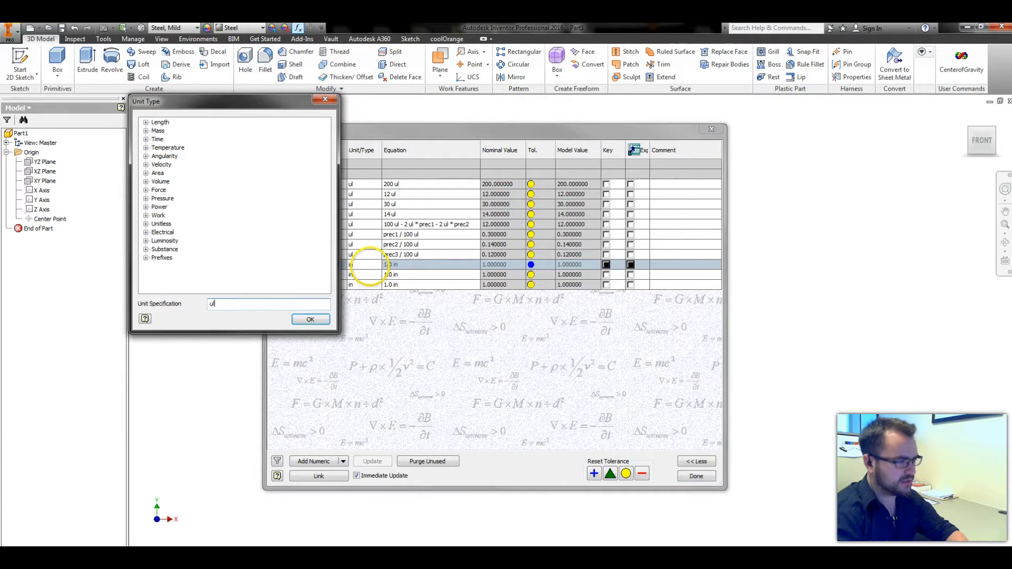
key(Return)
click(358, 275)
text(ul)
key(Return)
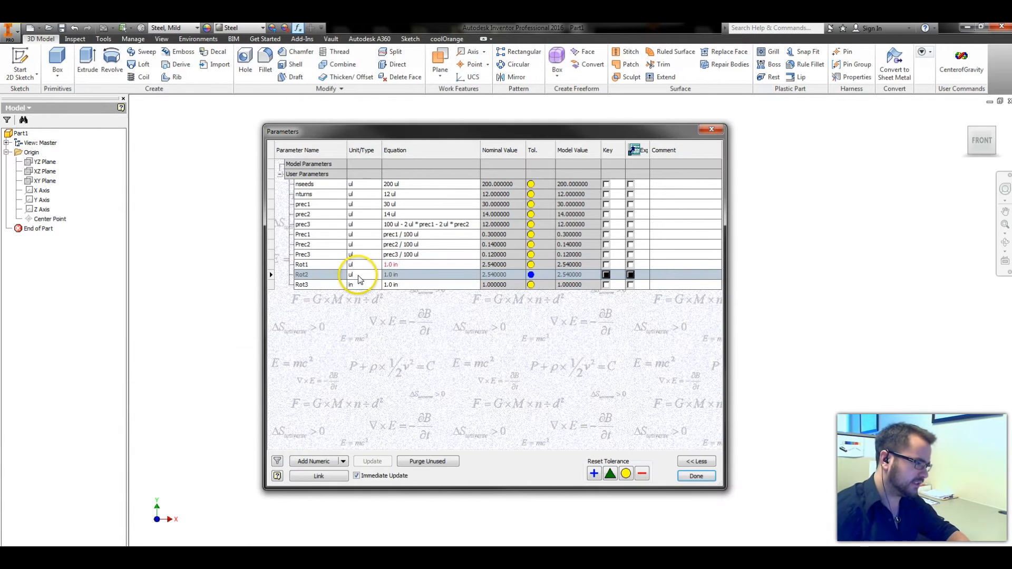
click(356, 285)
text(ul)
key(Return)
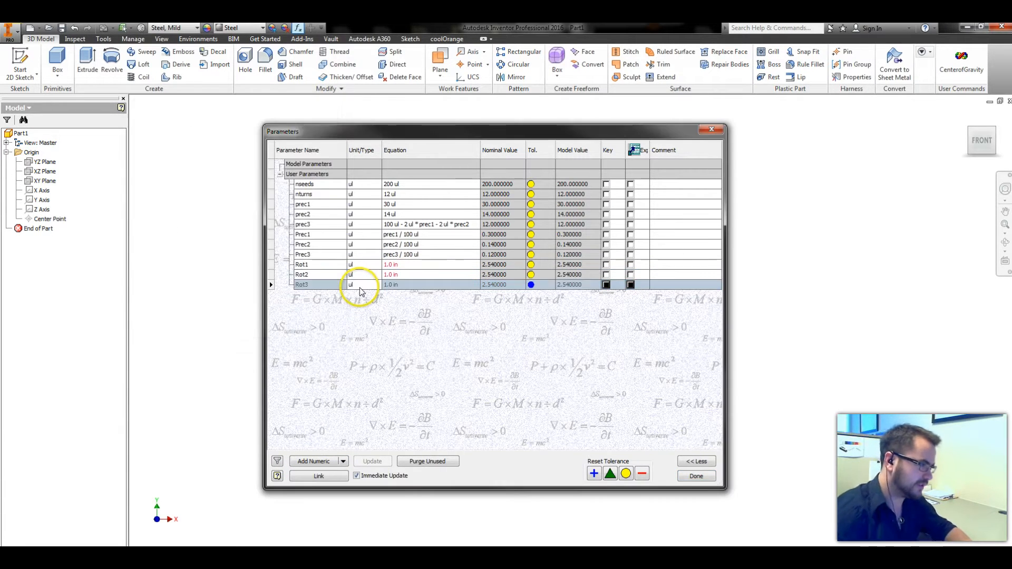
Step: Enter the equation nturns * Prec1 for Rot1, with a capital P
click(406, 265)
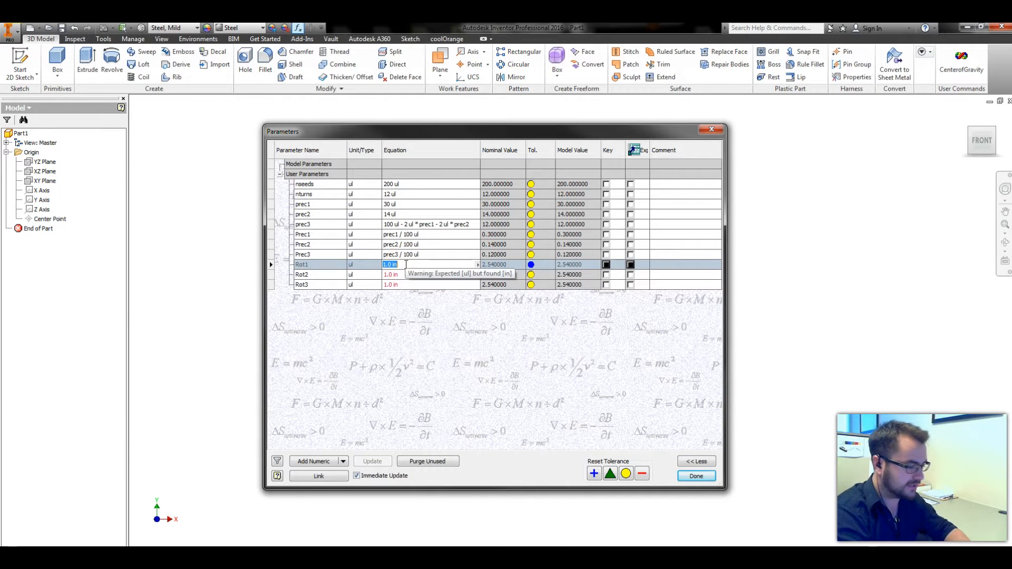
text(ntur)
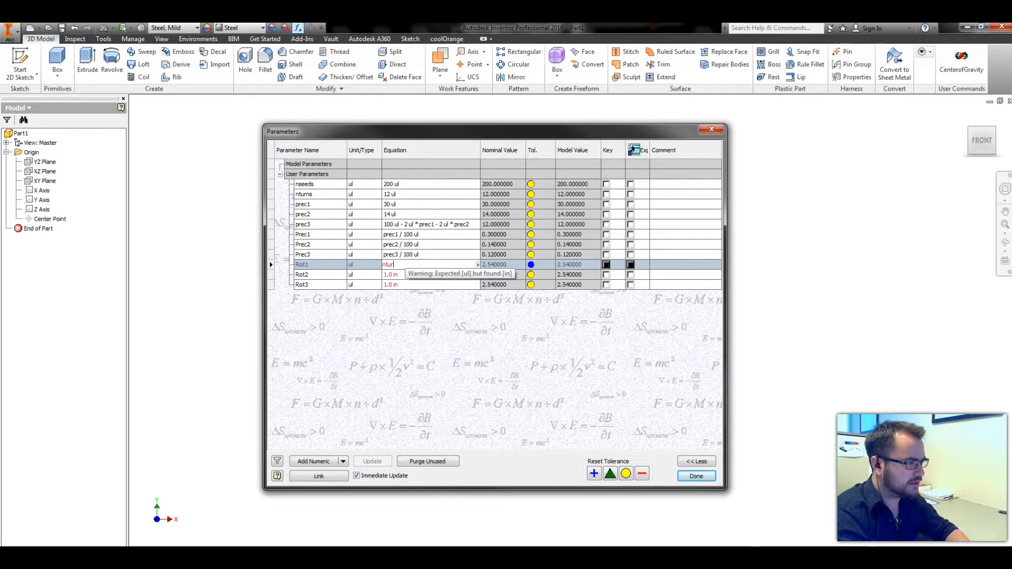
text(ns*prec1)
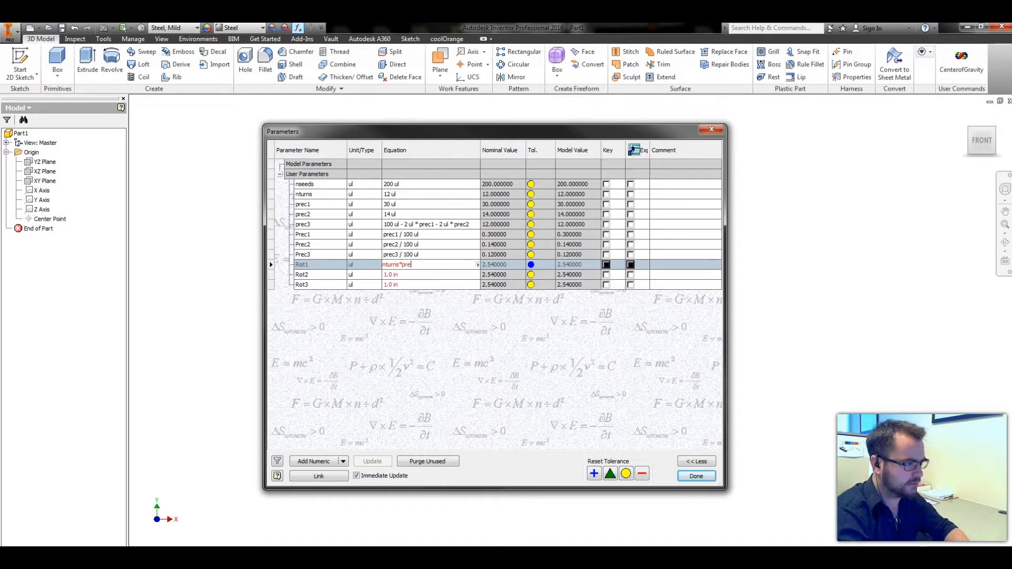
key(BackSpace)
key(BackSpace)
key(BackSpace)
key(BackSpace)
key(BackSpace)
text(Prec1)
key(Return)
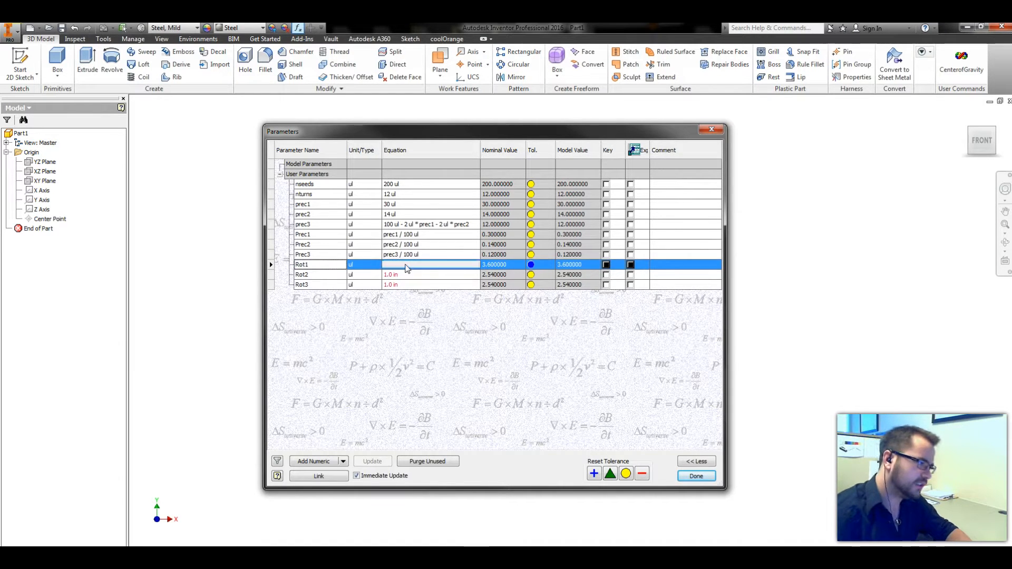
Step: Copy Rot1's equation, nturns * Prec1, into the equations of Rot2 and Rot3
click(406, 265)
key(ctrl+c)
key(Return)
text(v)
key(Return)
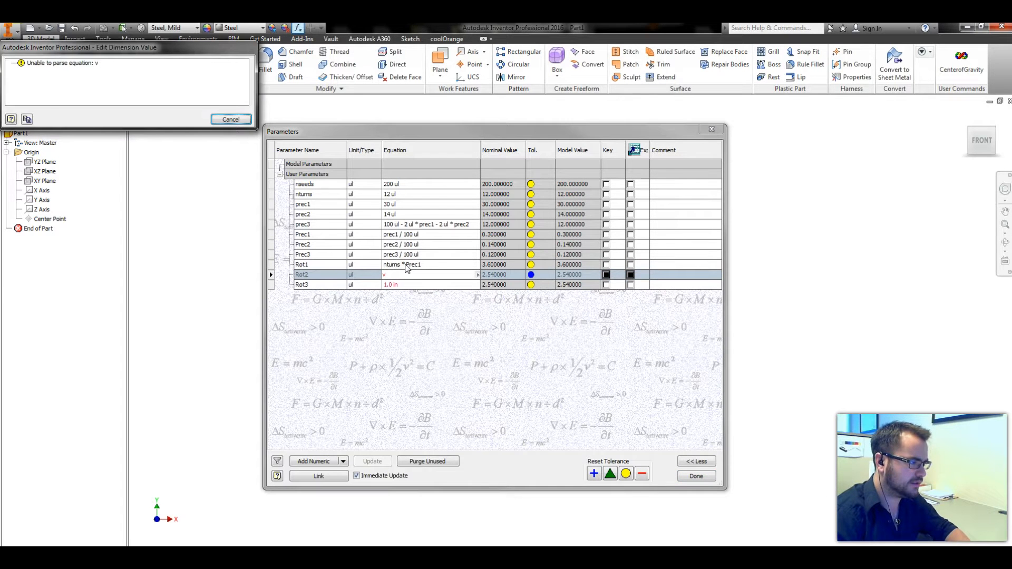
key(Escape)
key(ctrl+v)
key(Return)
key(ctrl+v)
key(Return)
Step: Correct the equations so Rot2 is nturns * Prec2 and Rot3 is nturns * Prec3, and close the parameter table
click(433, 274)
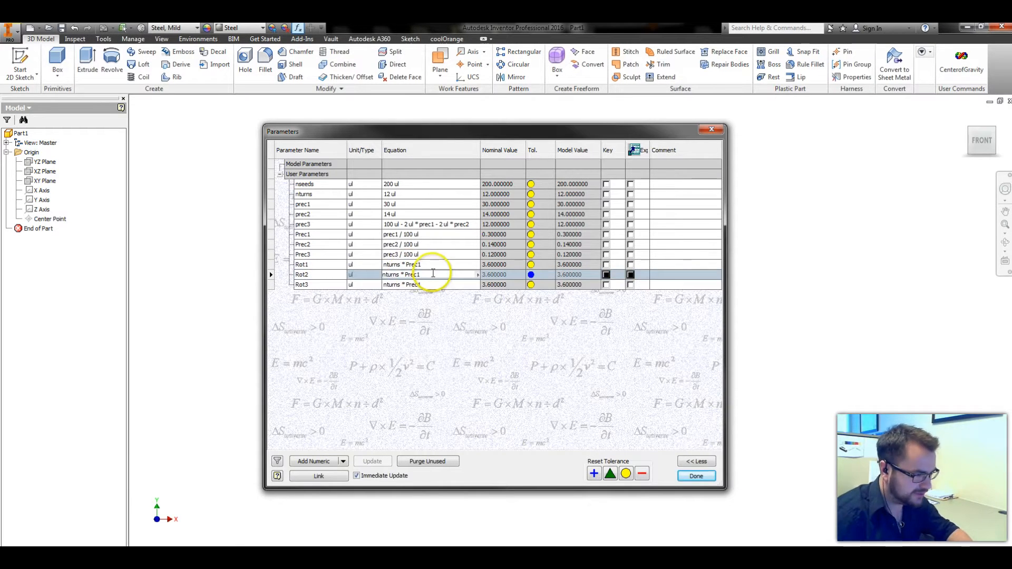
text(2)
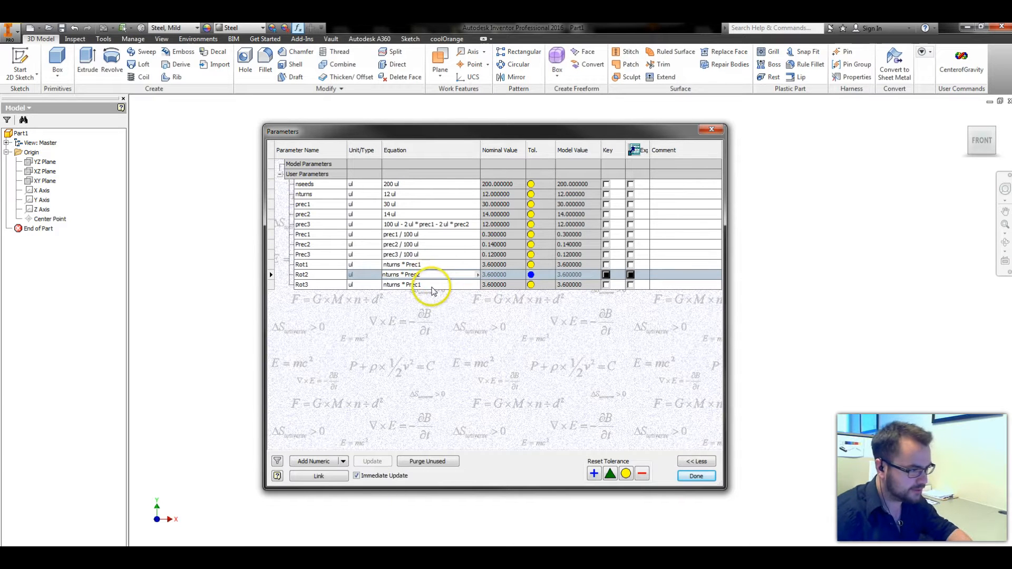
key(Return)
click(428, 285)
key(BackSpace)
text(3)
key(Return)
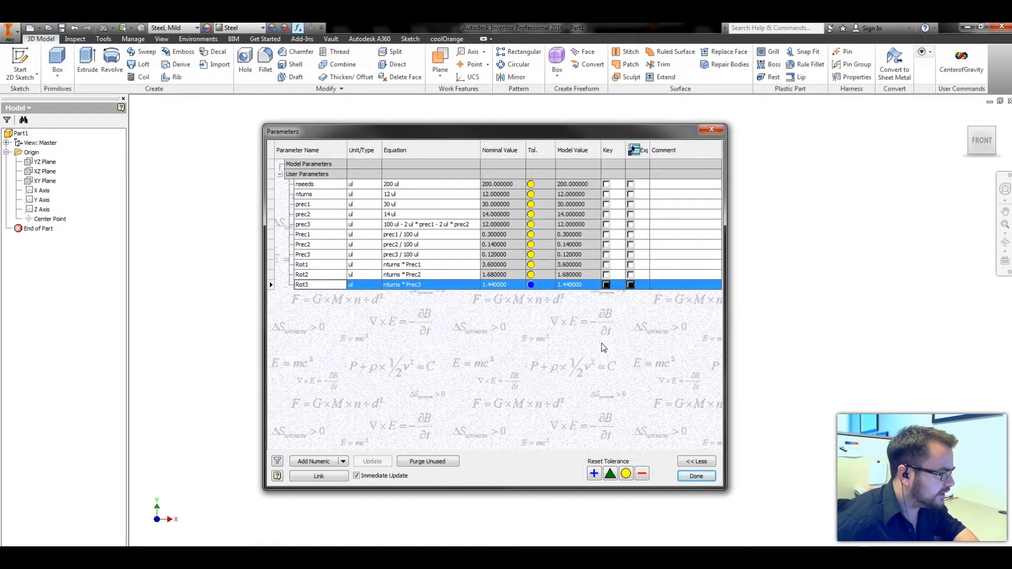
click(686, 477)
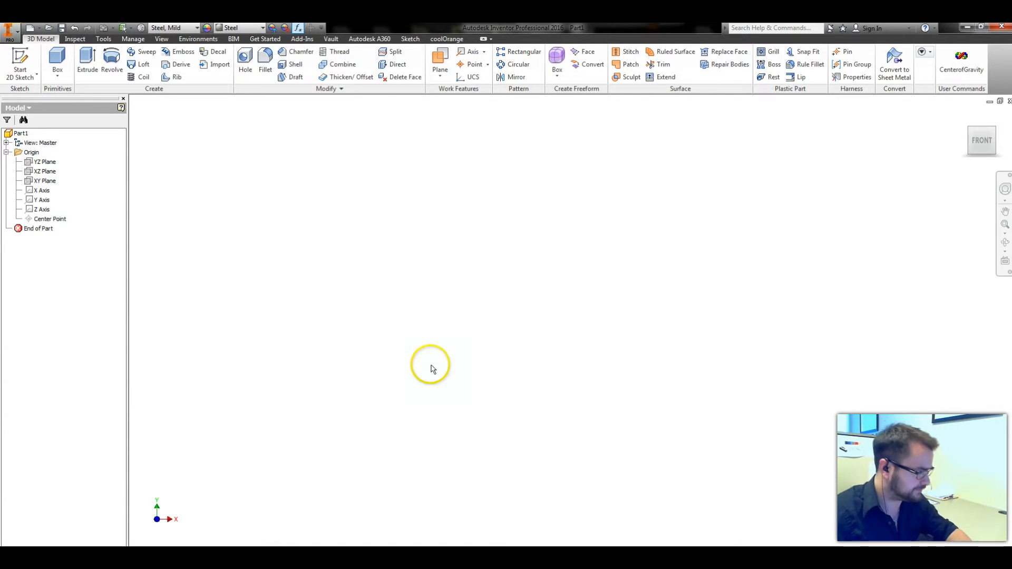
Step: Start a new 2D sketch on the XY plane and show it in a tilted isometric view
click(42, 181)
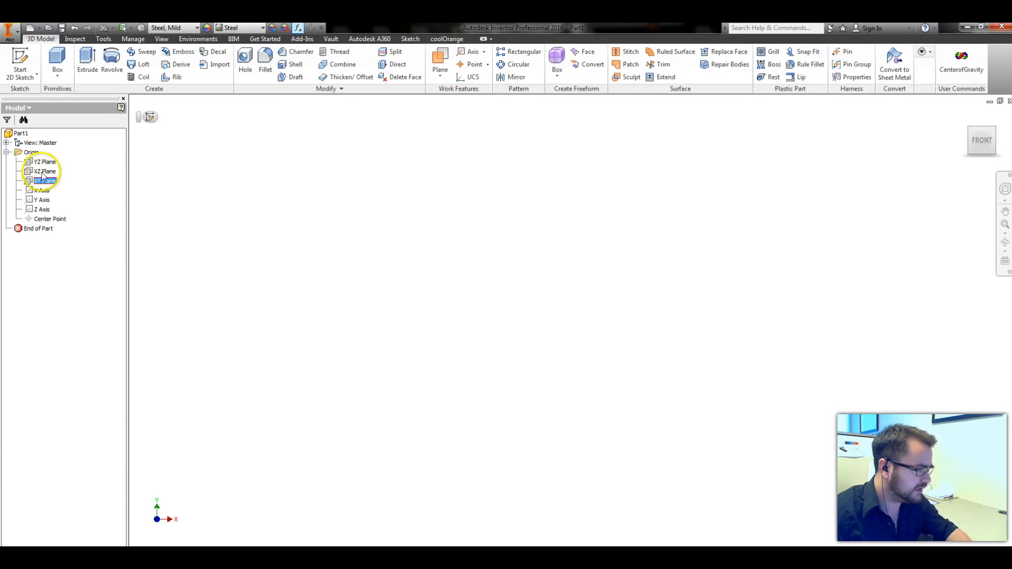
click(702, 338)
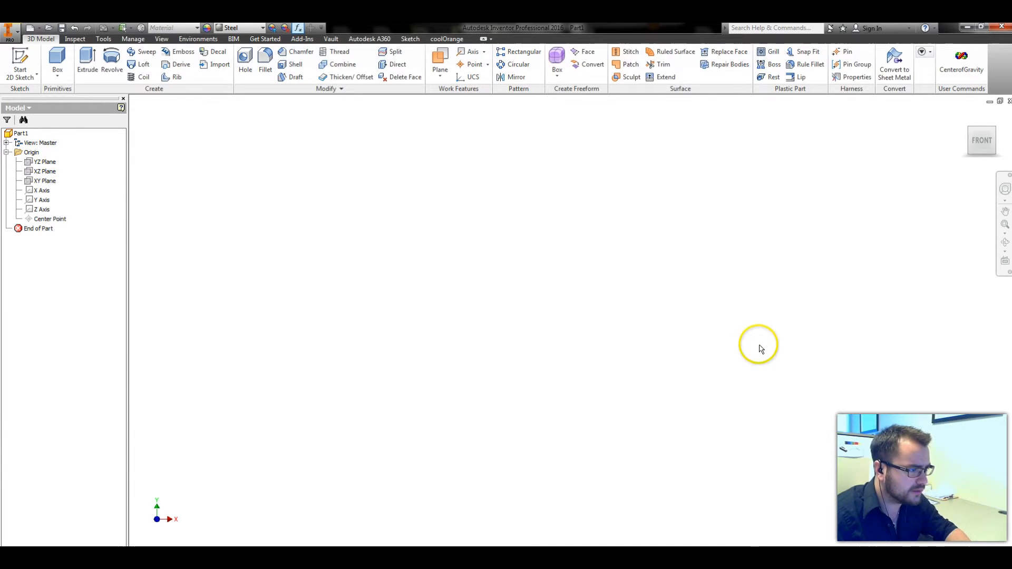
click(45, 186)
mouse_move(588, 305)
shift+middle_down()
mouse_move(694, 310)
mouse_move(691, 320)
shift+middle_up()
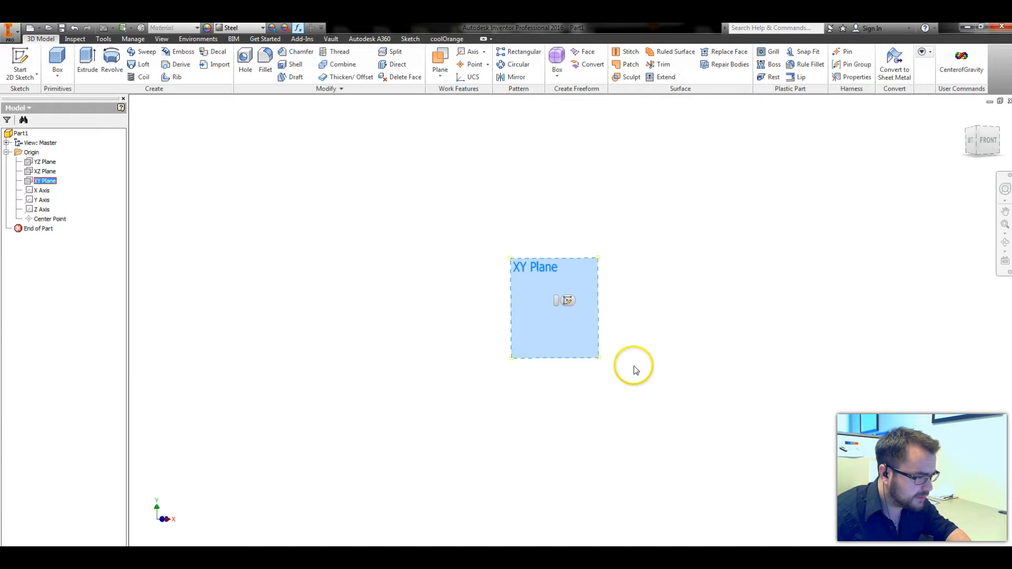
shift+middle_drag(744, 375, 663, 256)
shift+middle_drag(675, 294, 681, 258)
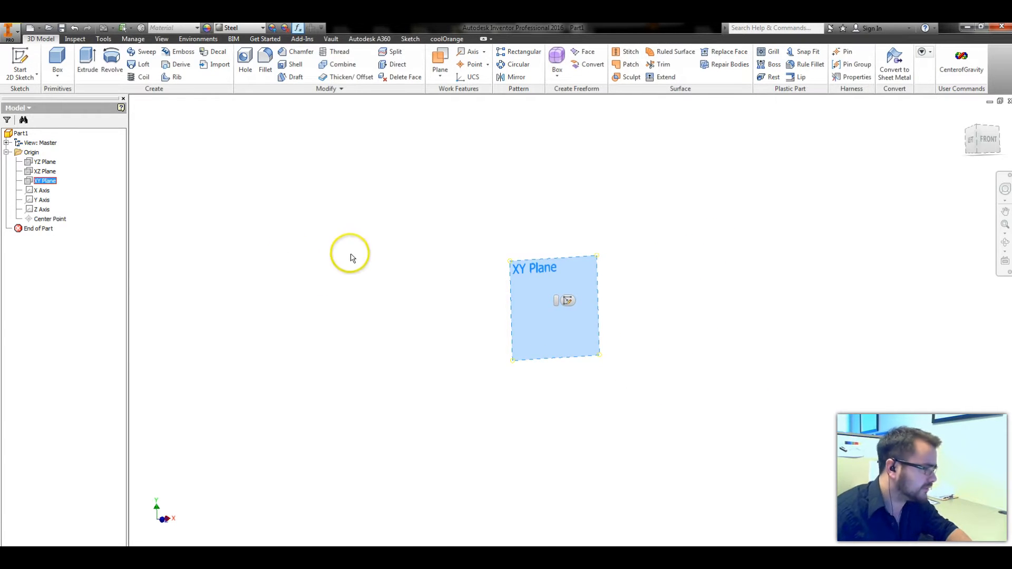
key(s)
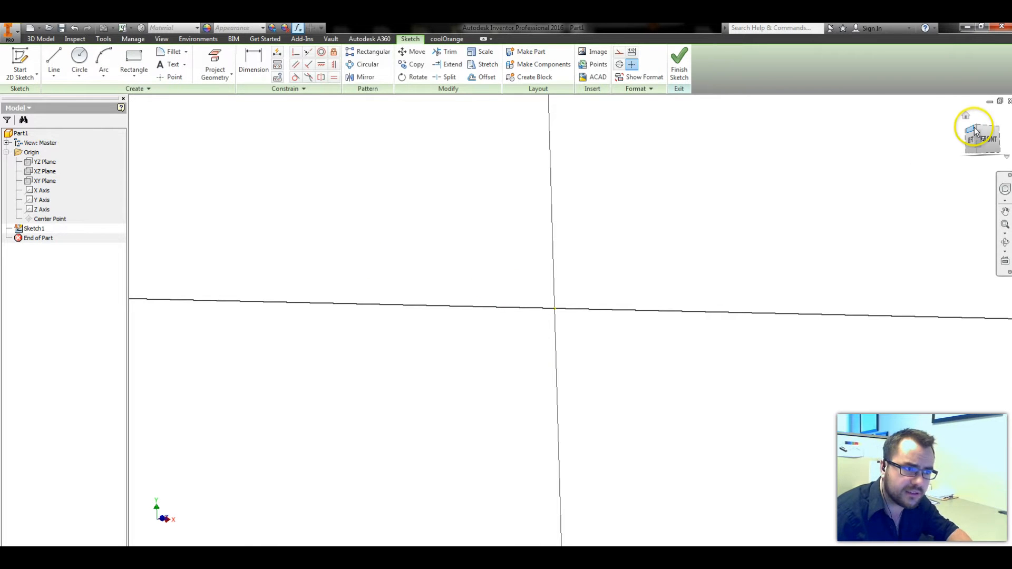
mouse_move(949, 150)
mouse_down()
mouse_move(574, 352)
mouse_move(572, 325)
mouse_up()
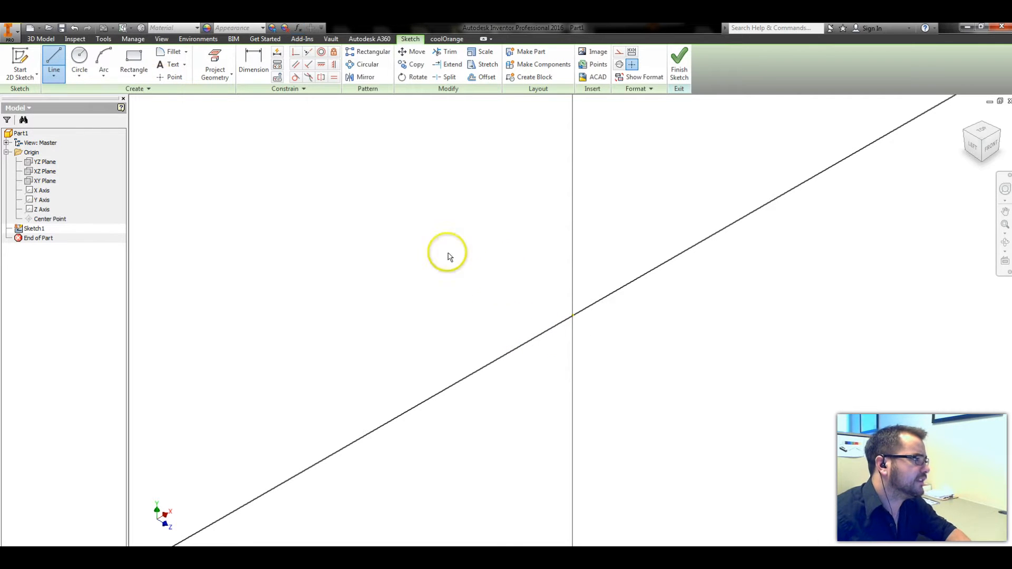
key(Escape)
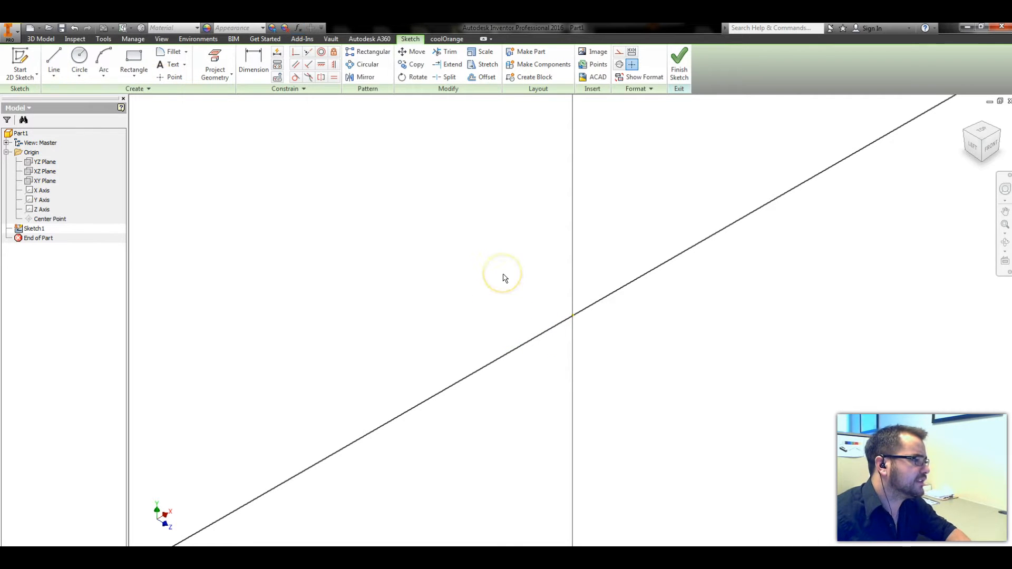
Step: Add a numeric user parameter named cdia with the value 0.25 in and close the parameter table
click(298, 29)
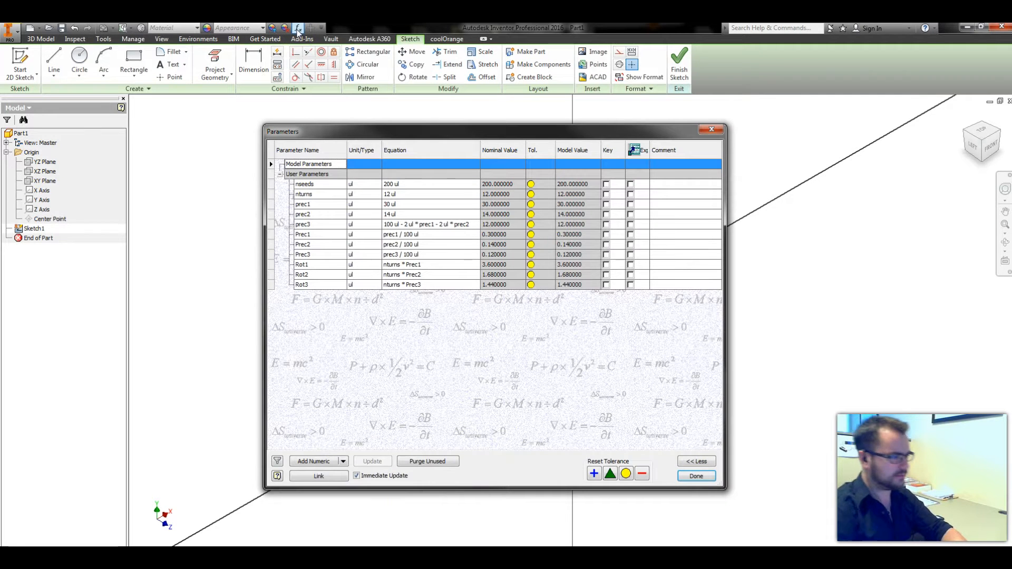
click(306, 464)
text(cdia)
key(Return)
click(402, 296)
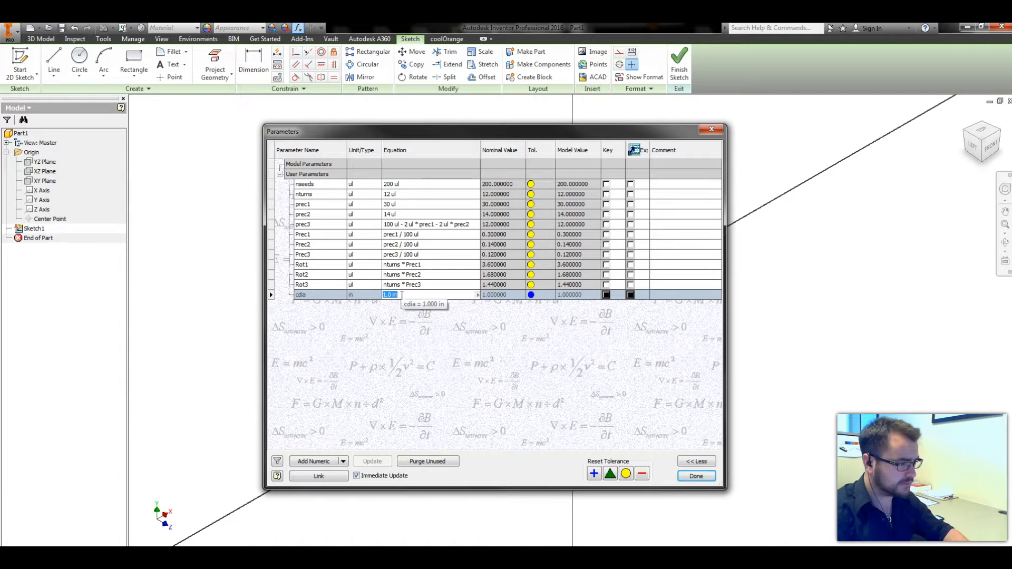
text(0.25)
key(Return)
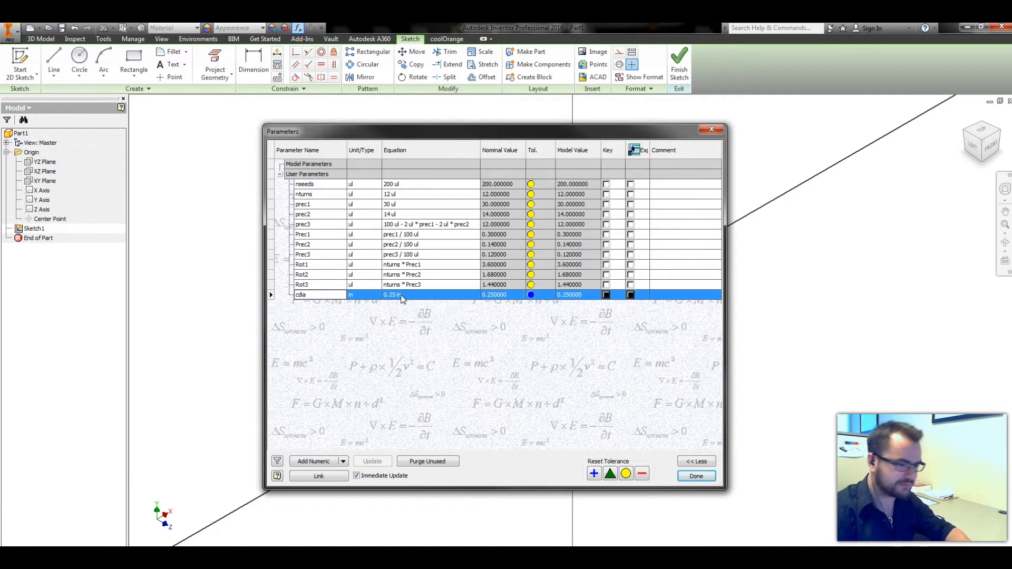
click(689, 476)
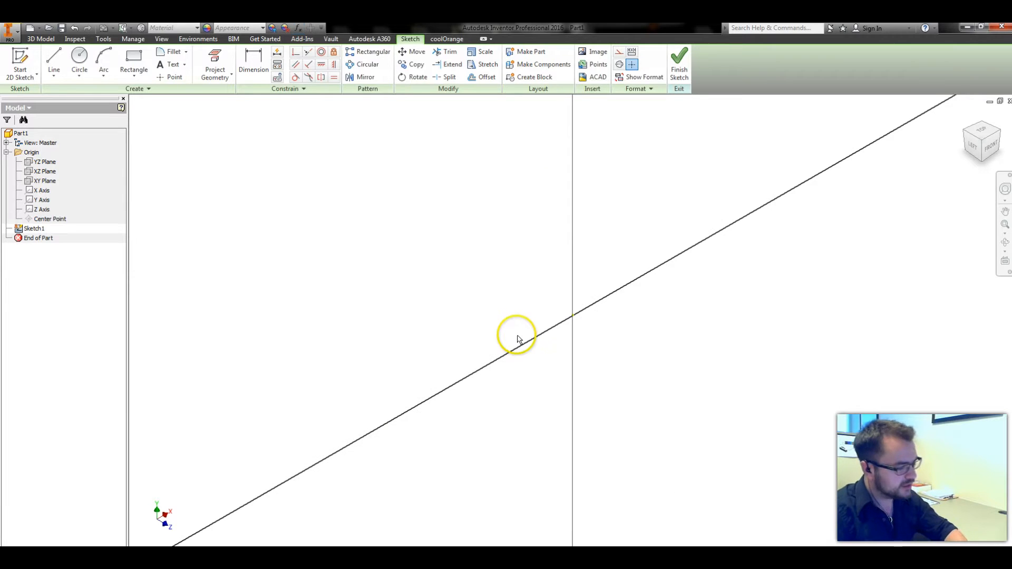
Step: Place five sketch points in a horizontal row spanning about 2.1 in, about 0.5 in above the origin
key(l)
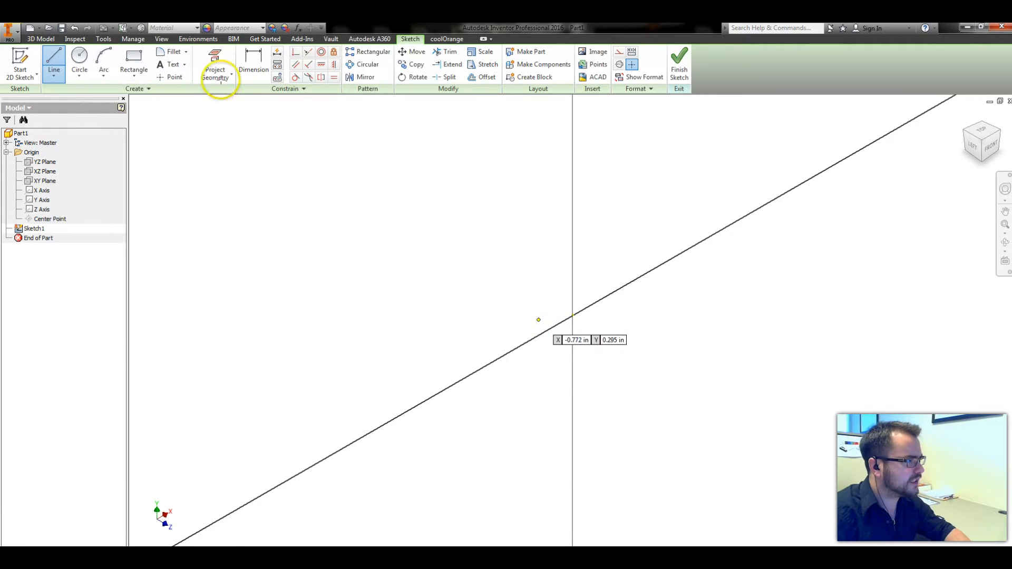
click(169, 78)
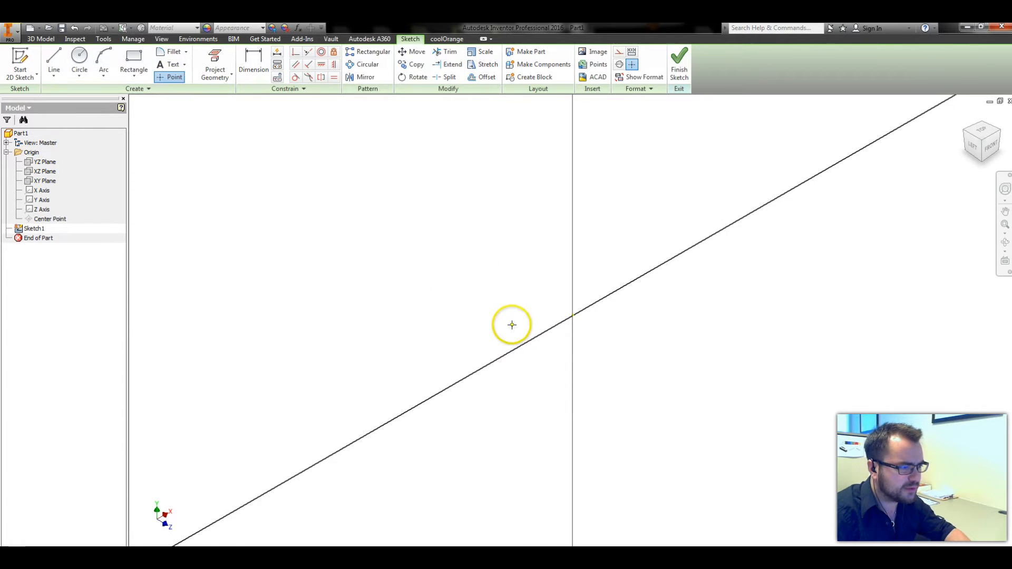
click(535, 312)
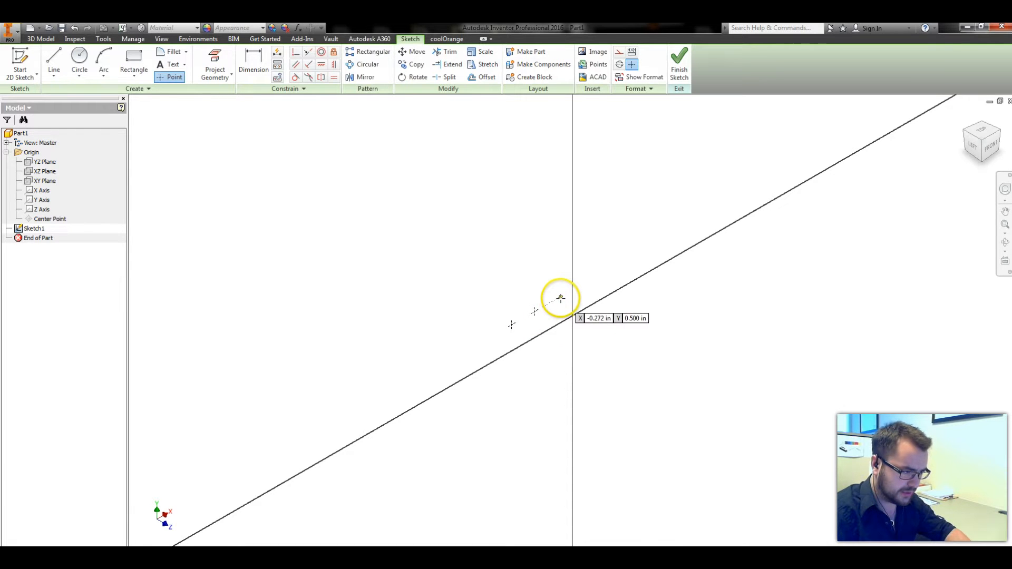
click(560, 297)
click(583, 284)
click(606, 270)
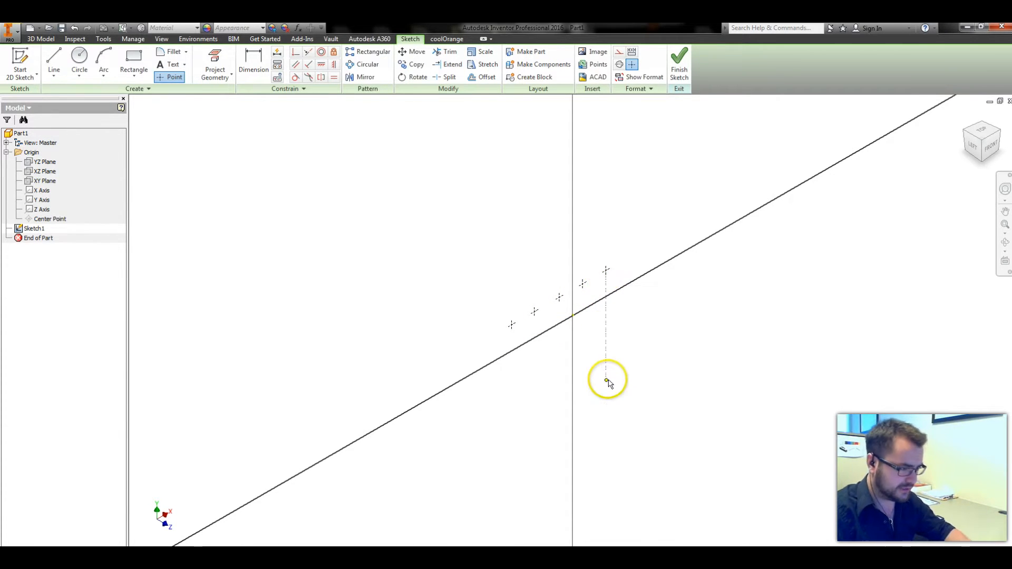
key(Escape)
Step: Apply horizontal constraints between the sketch points to keep them aligned in one row
shift+middle_drag(669, 338, 655, 328)
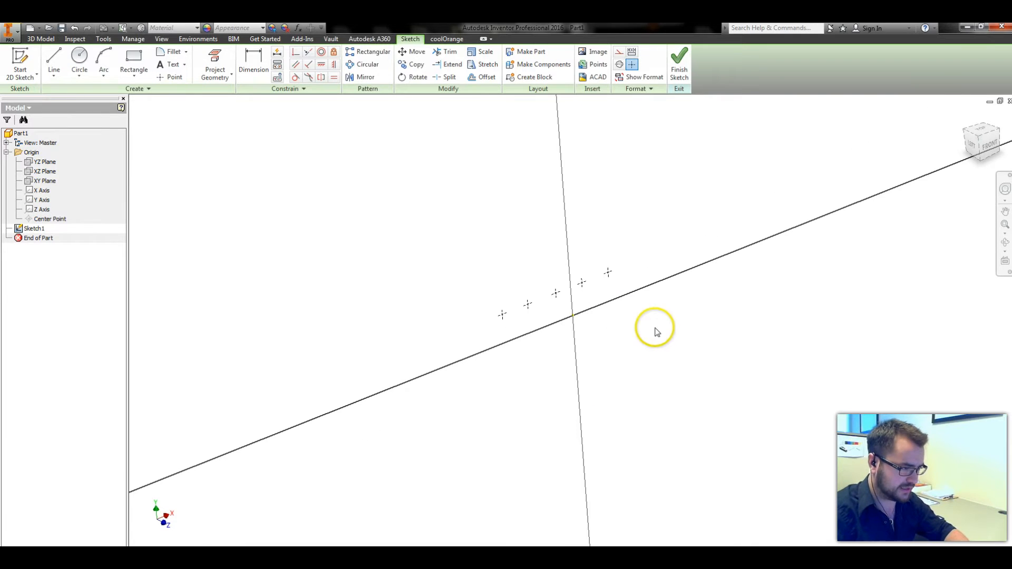
key(minus)
click(528, 305)
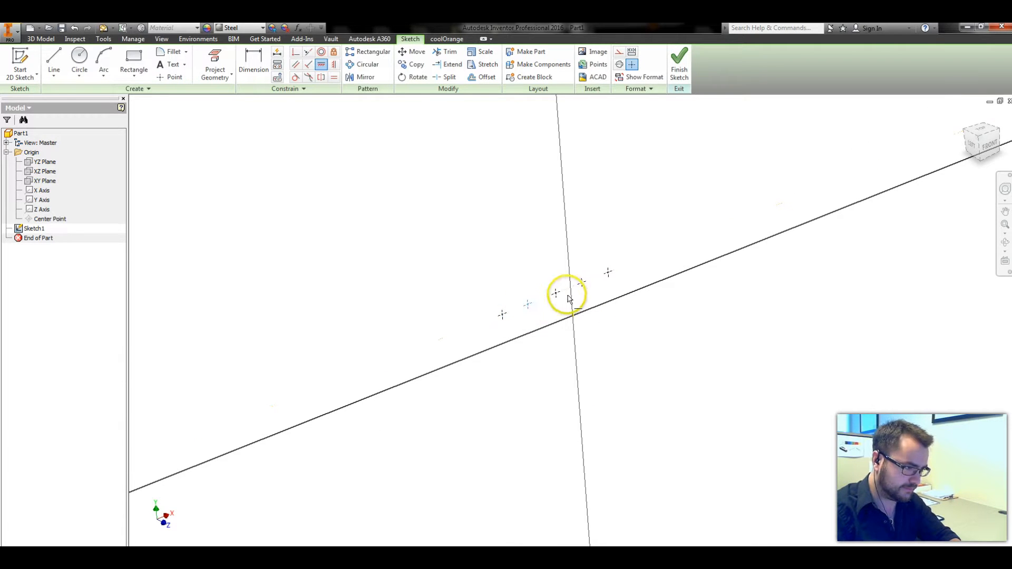
click(557, 294)
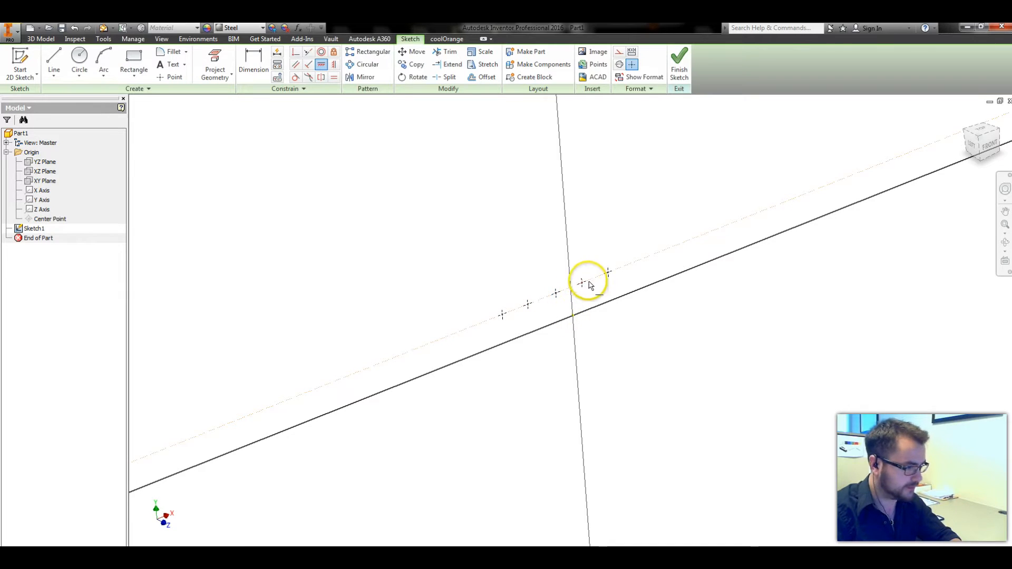
click(608, 273)
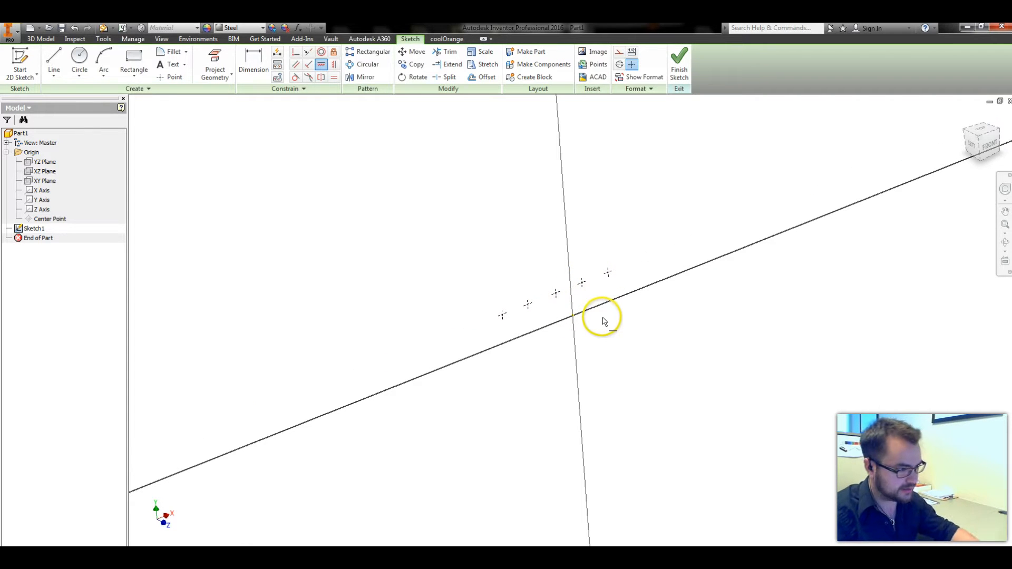
Step: Dimension the horizontal distance between the first and last points of the row and set it to cdia
key(d)
click(609, 274)
click(548, 269)
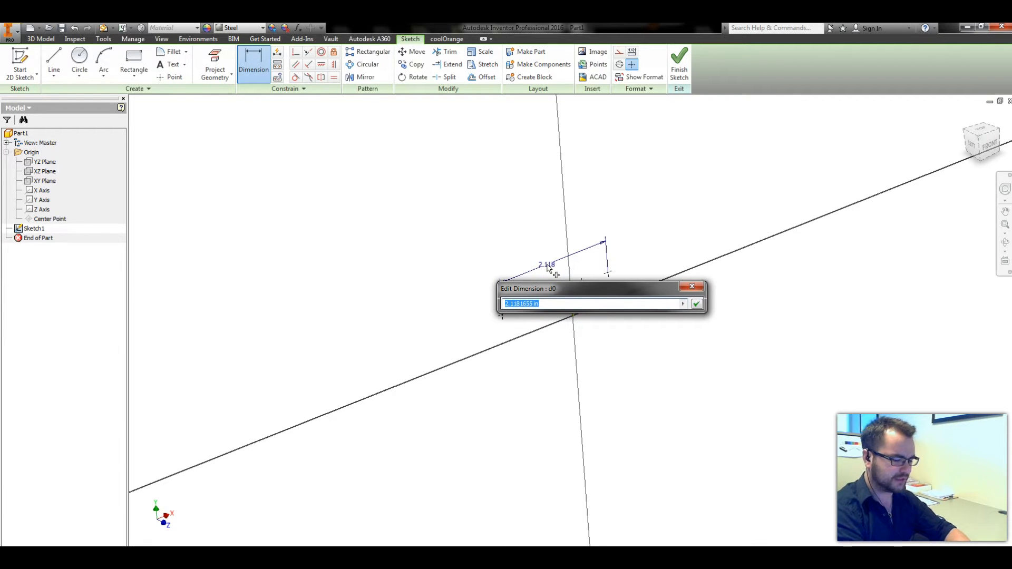
text(cdia)
key(Return)
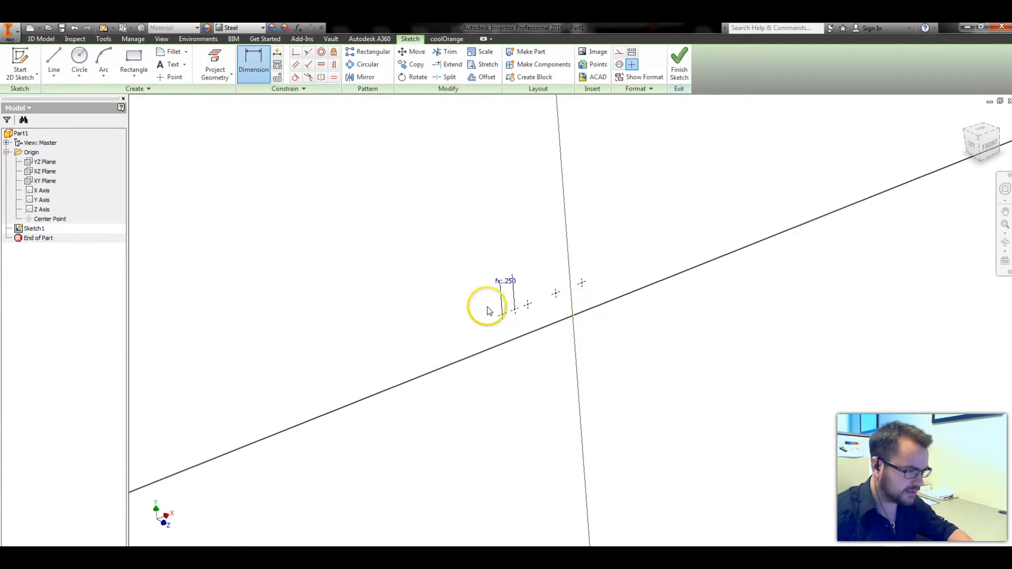
Step: Move the three undimensioned sketch points in between the two points that carry the cdia dimension
scroll(580, 332, up, 3)
scroll(529, 335, up, 2)
key(Escape)
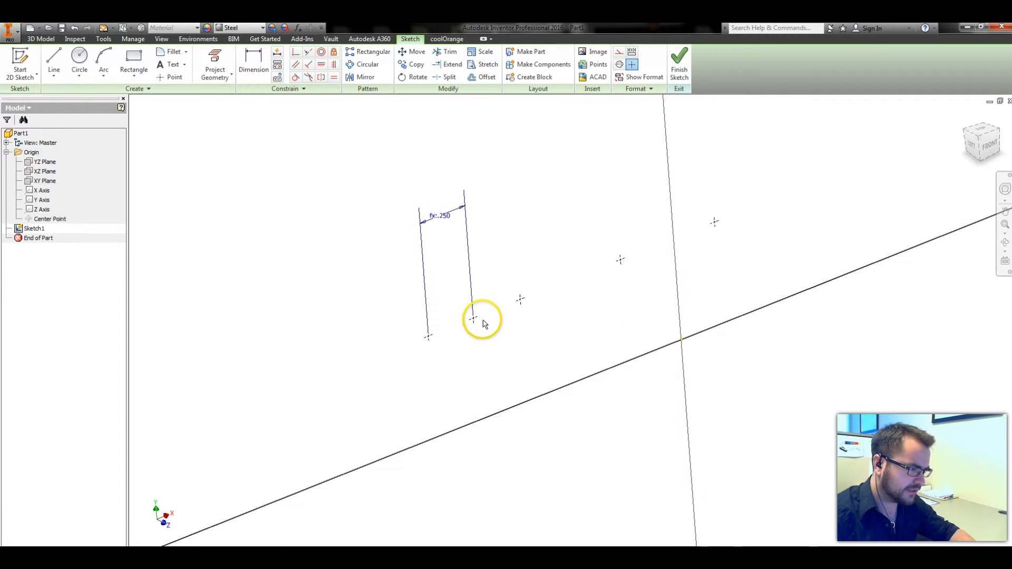
mouse_move(521, 300)
mouse_down()
mouse_move(502, 321)
mouse_move(450, 342)
mouse_up()
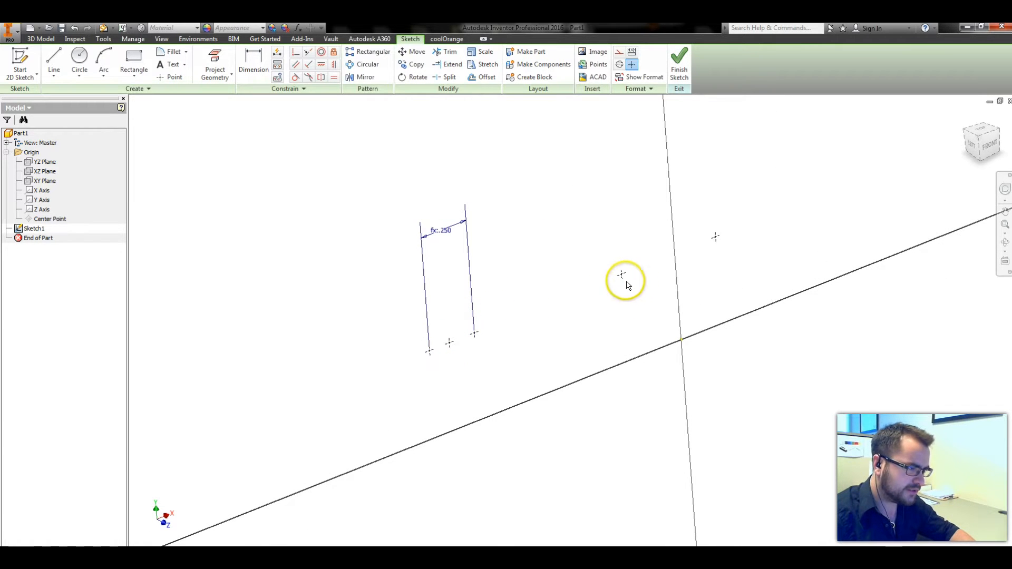
drag(622, 276, 463, 330)
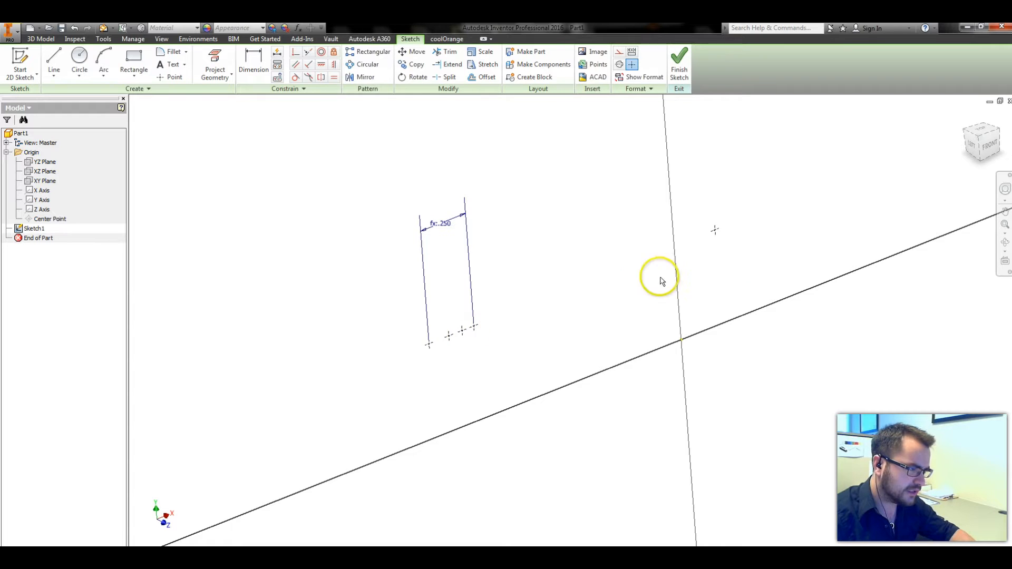
drag(715, 230, 439, 336)
Step: Dimension the gap between the first two points of the row and set it to cdia/5
scroll(438, 335, up, 3)
key(d)
click(407, 341)
click(441, 327)
click(421, 270)
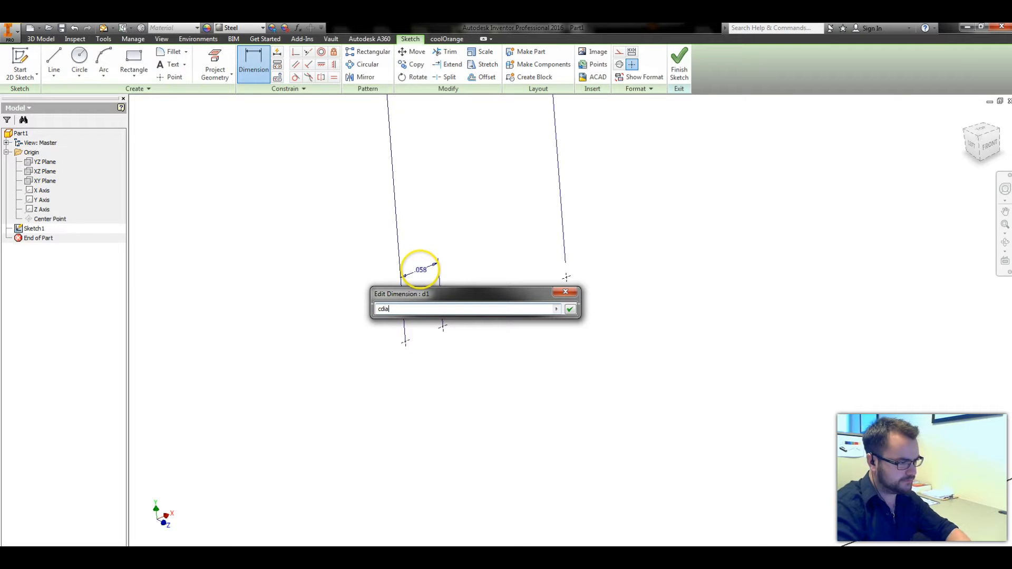
text(cdia/5)
key(Return)
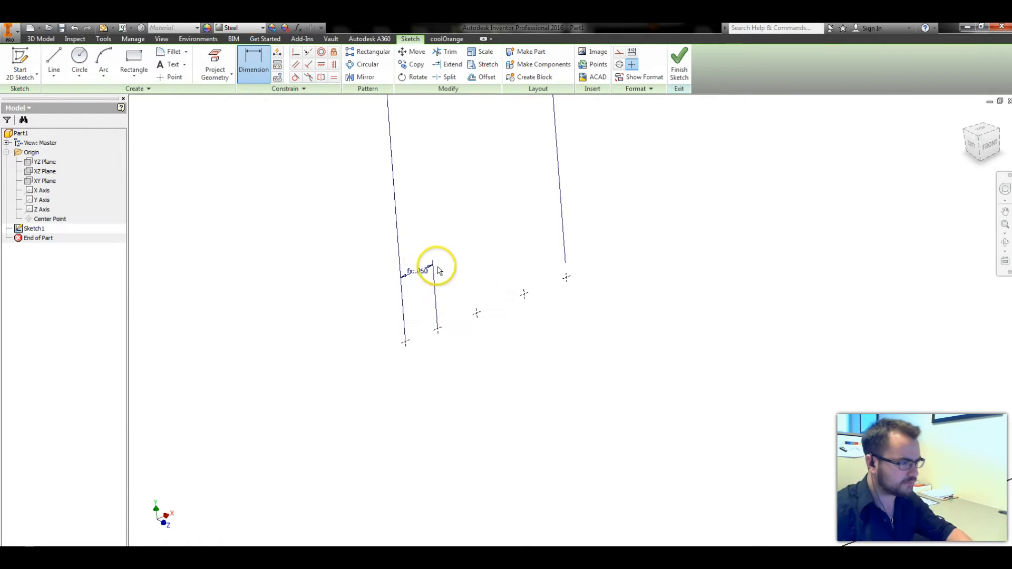
Step: Dimension the gap between the second and third points and link it to the first gap's dimension, d1
click(438, 330)
click(477, 312)
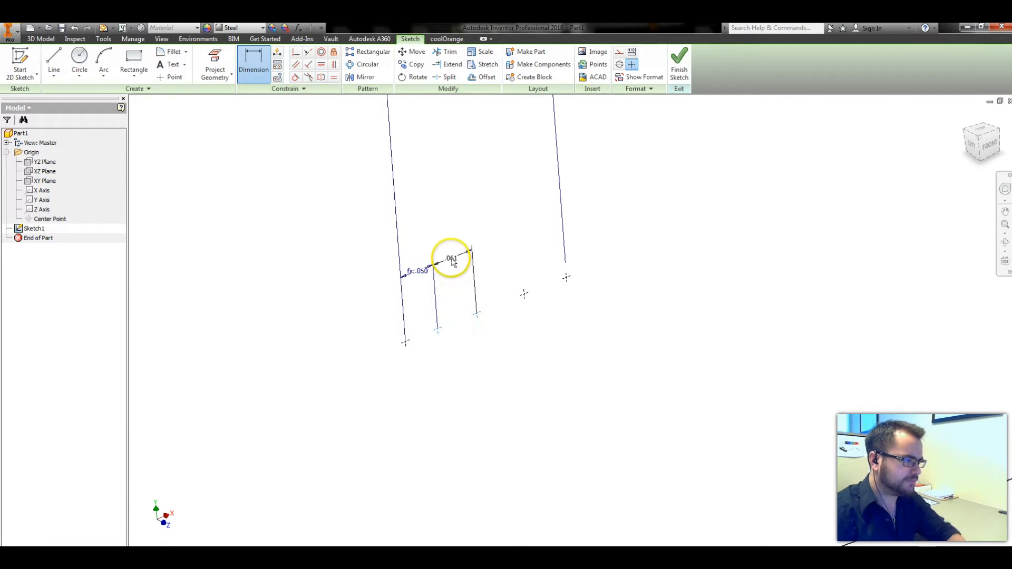
click(450, 260)
drag(420, 288, 414, 311)
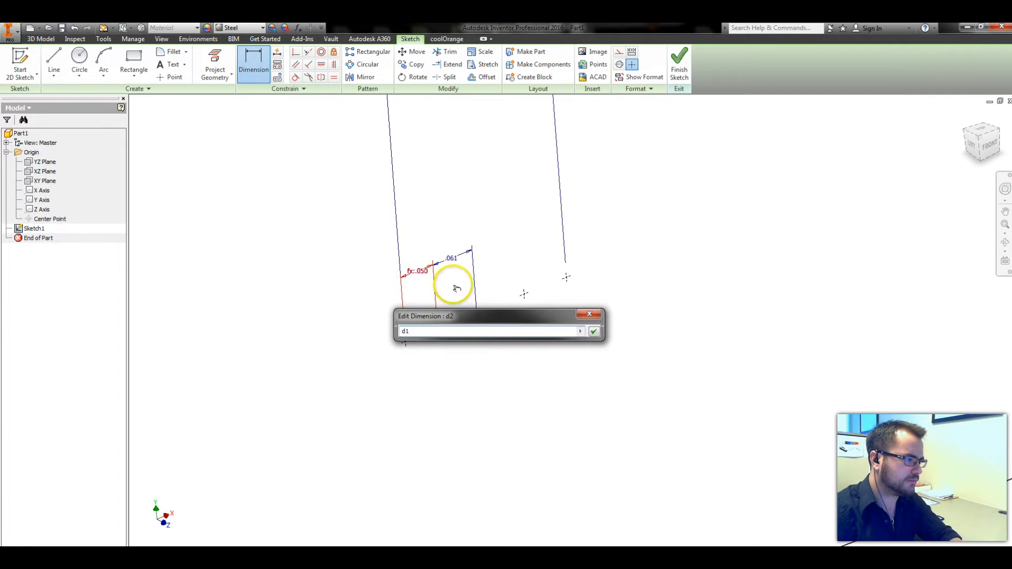
key(Return)
Step: Dimension the gap between the third and fourth points and link it to the second gap's dimension
click(470, 317)
click(524, 294)
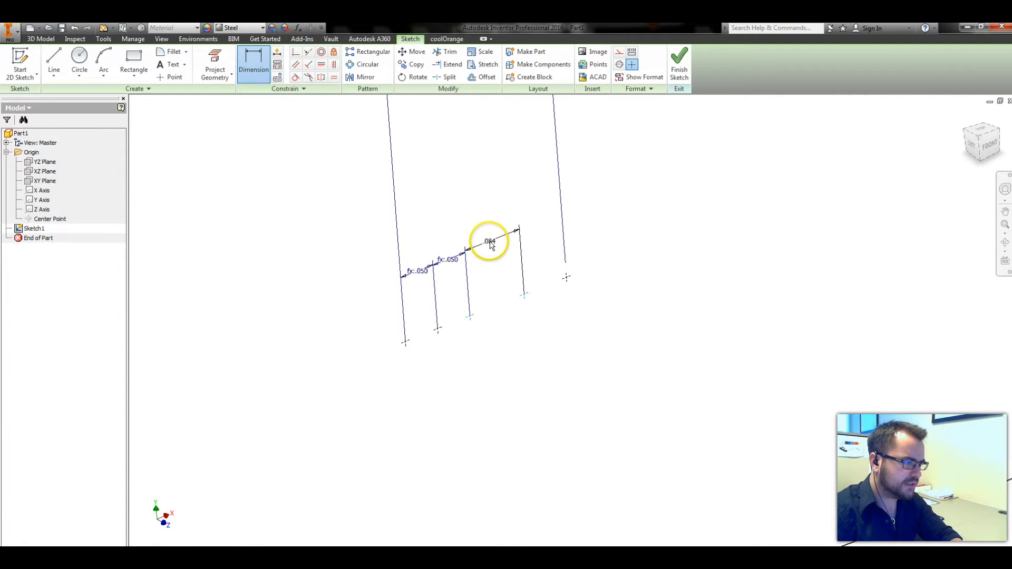
click(490, 245)
drag(456, 266, 448, 295)
click(448, 260)
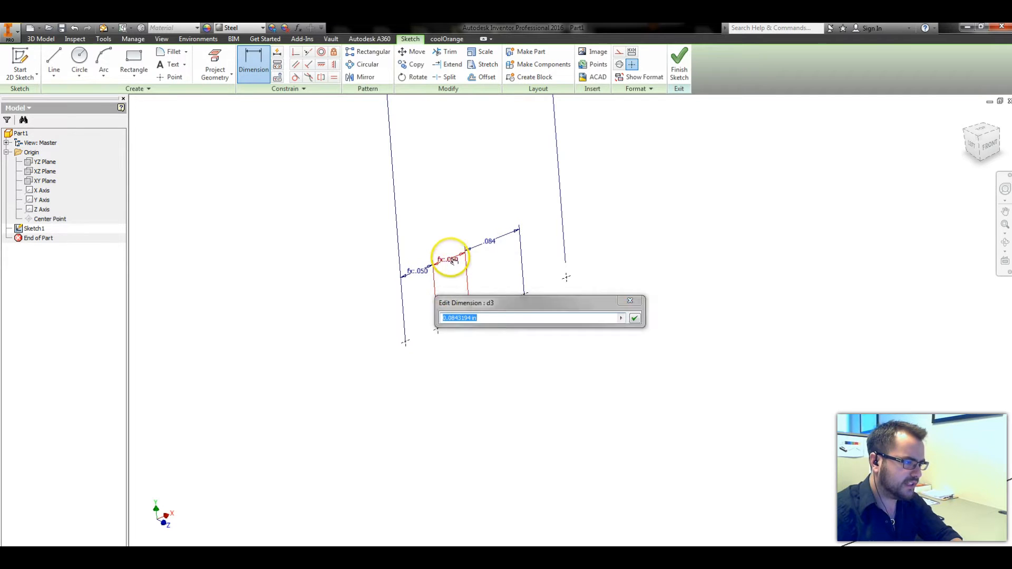
key(Return)
scroll(501, 308, down, 5)
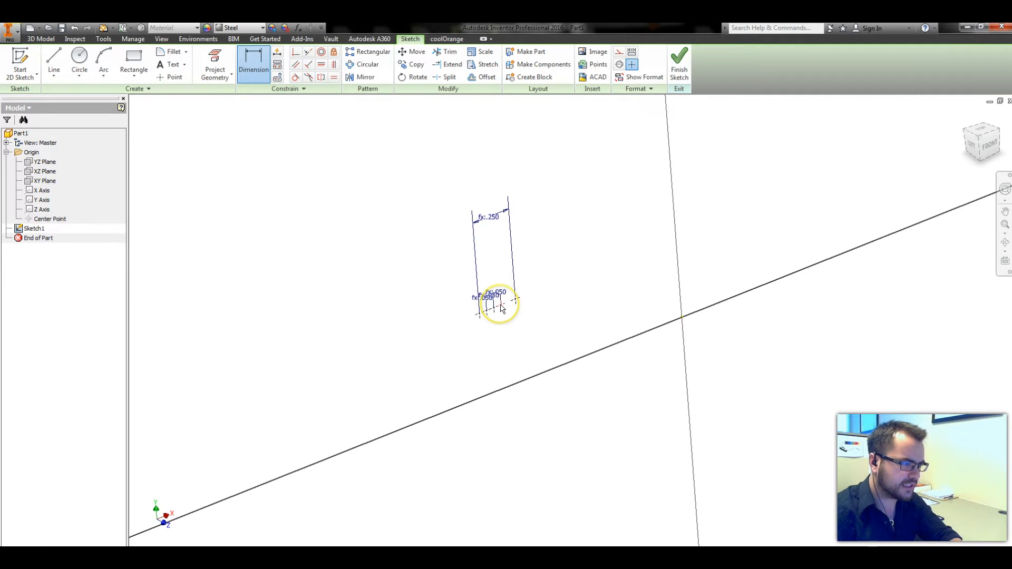
scroll(504, 306, up, 5)
key(Escape)
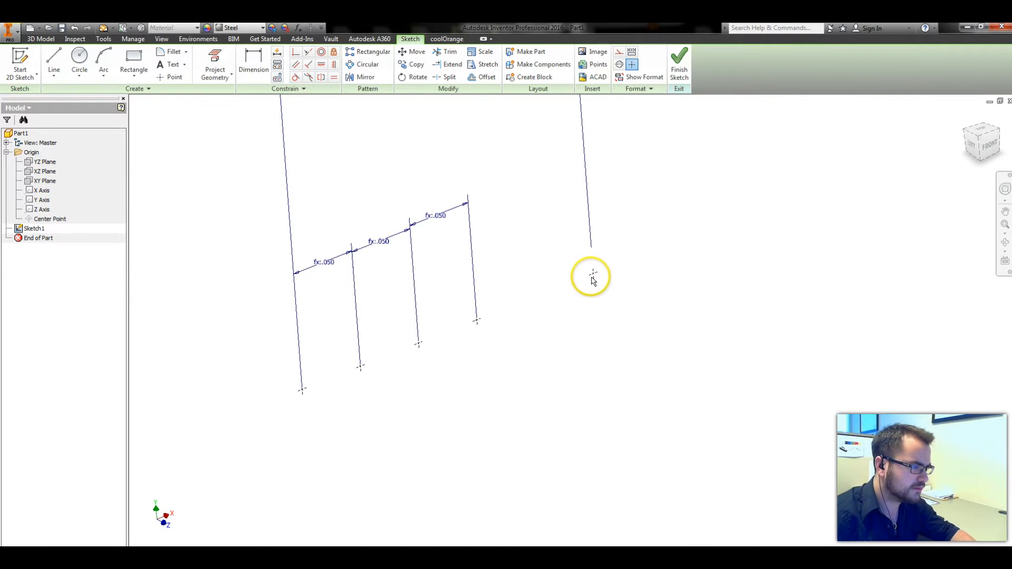
Step: Add a sixth sketch point between the fourth point and the end point, horizontally aligned with the row
scroll(566, 270, down, 8)
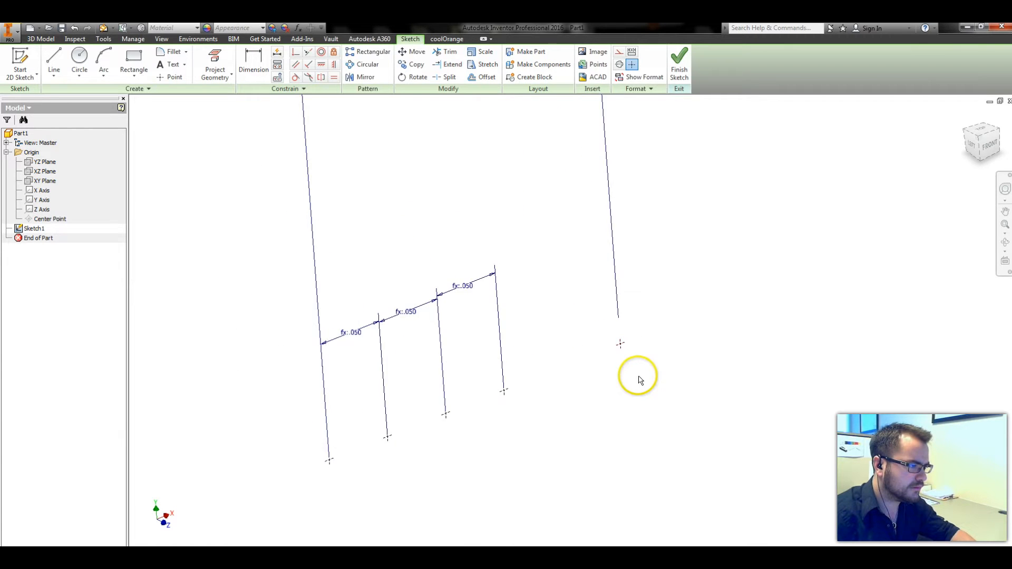
middle_drag(680, 432, 666, 418)
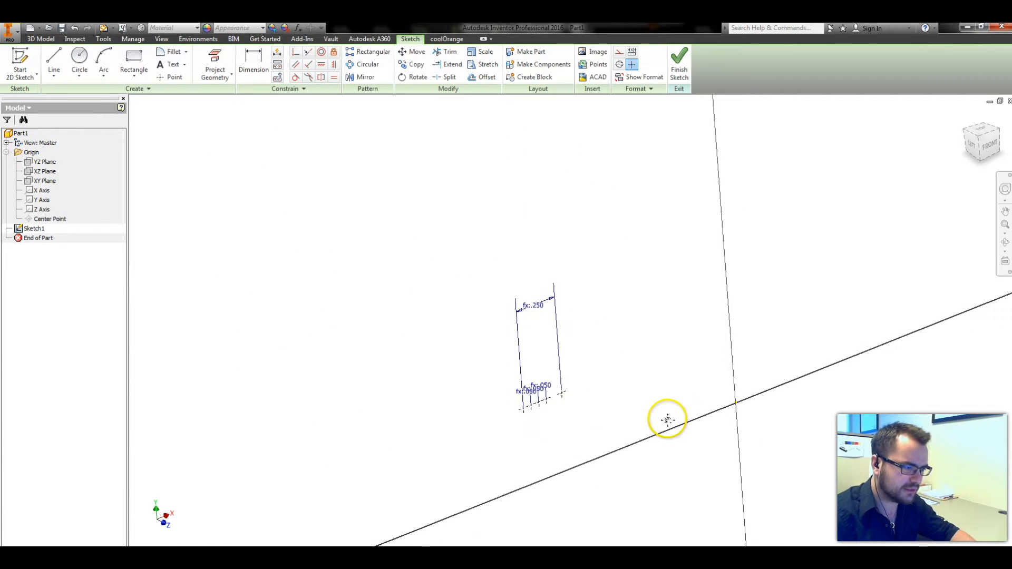
scroll(554, 384, up, 8)
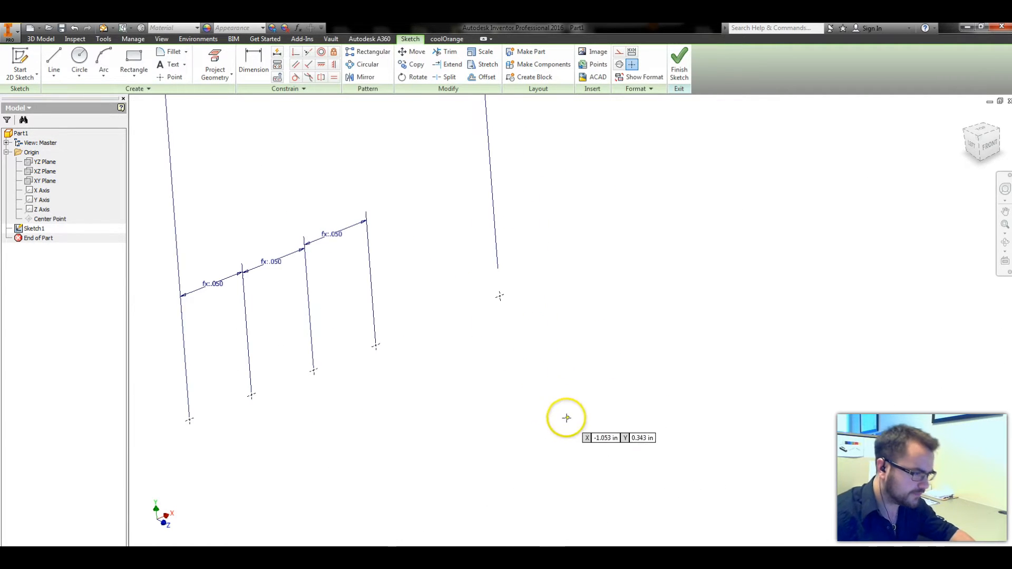
key(minus)
click(446, 318)
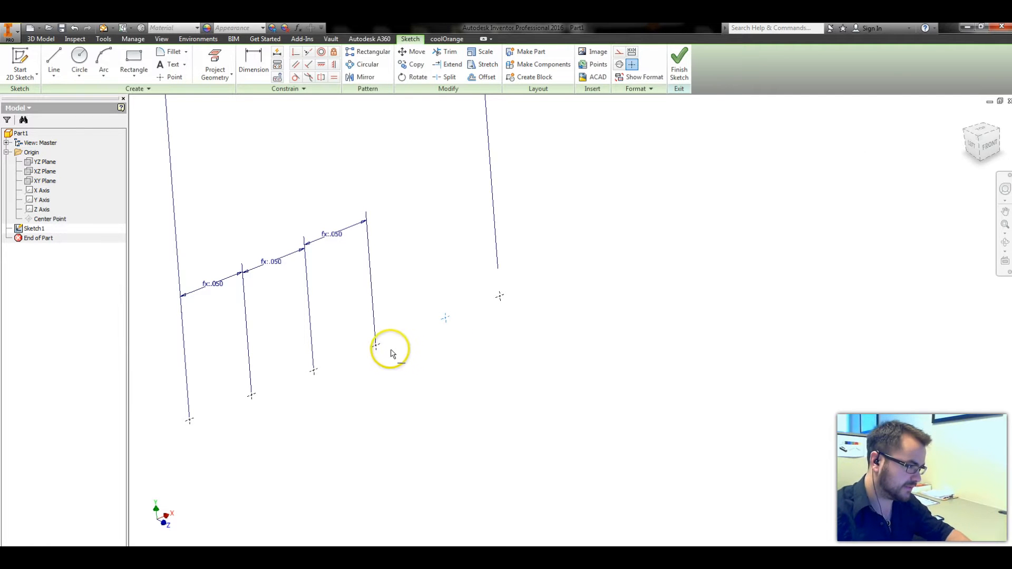
click(376, 347)
Step: Dimension the gap between the fourth point and the added point and set it equal to d3
key(d)
click(376, 347)
click(445, 318)
click(396, 210)
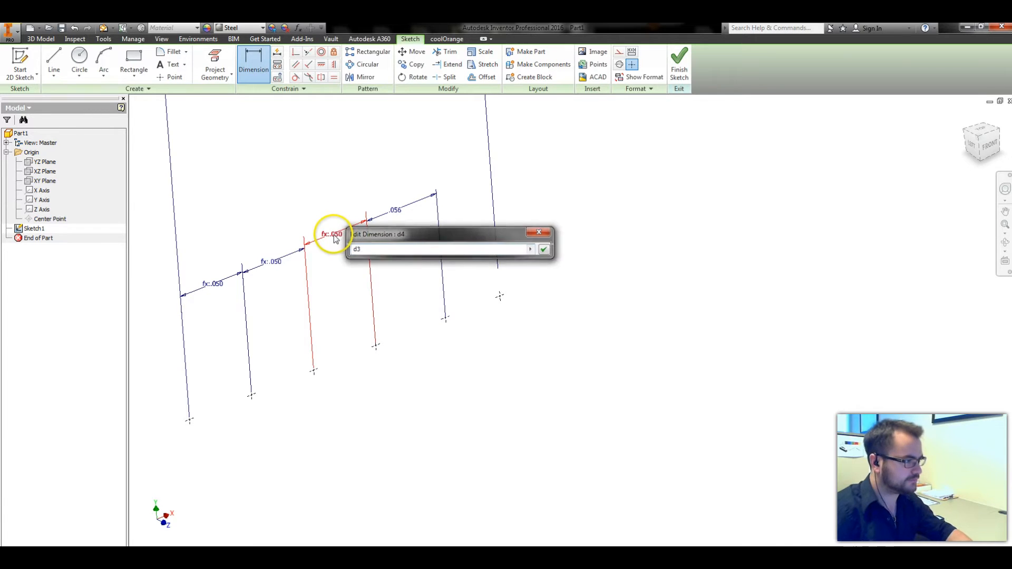
key(Return)
scroll(464, 282, up, 3)
scroll(420, 245, down, 2)
key(Escape)
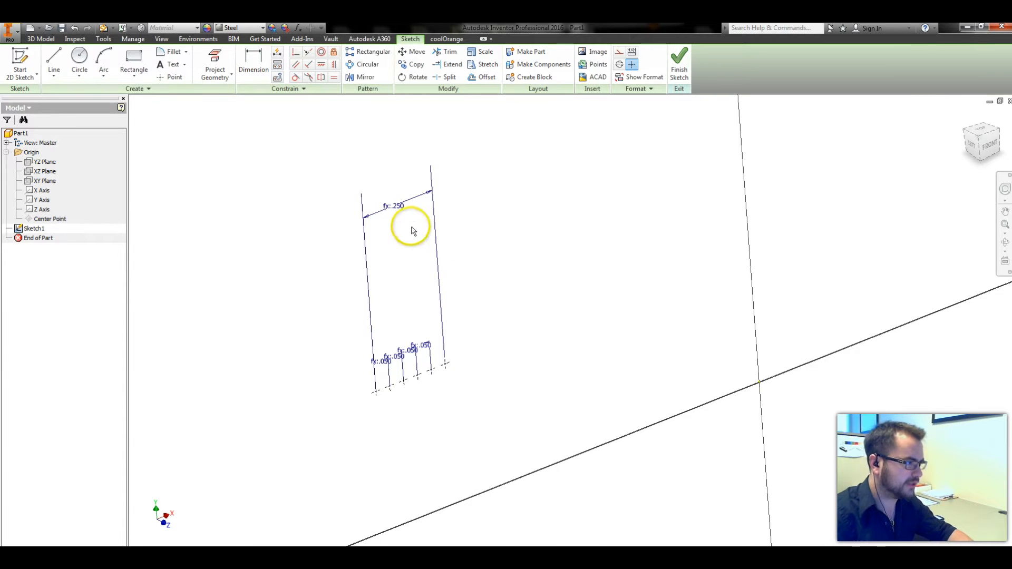
Step: Bring the overall cdia dimension closer to the points and align the whole row horizontally with the origin
drag(395, 208, 400, 323)
mouse_move(488, 367)
mouse_down()
mouse_move(813, 362)
mouse_move(789, 357)
mouse_up()
right_drag(770, 361, 765, 370)
click(761, 386)
scroll(780, 402, up, 5)
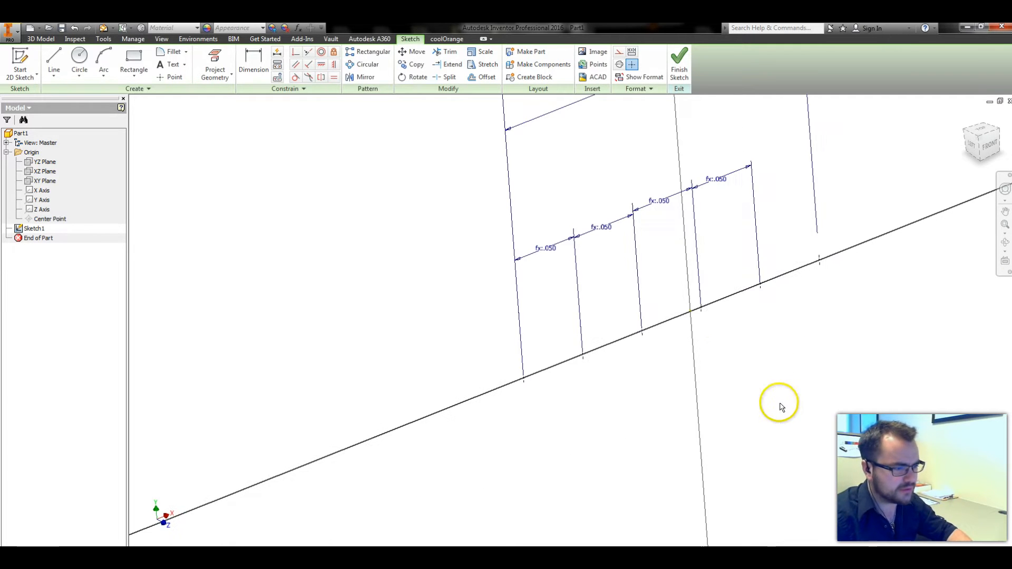
scroll(529, 388, down, 2)
Step: Dimension the distance from the row's first point to the origin and set it to d0/2 to center the row
key(d)
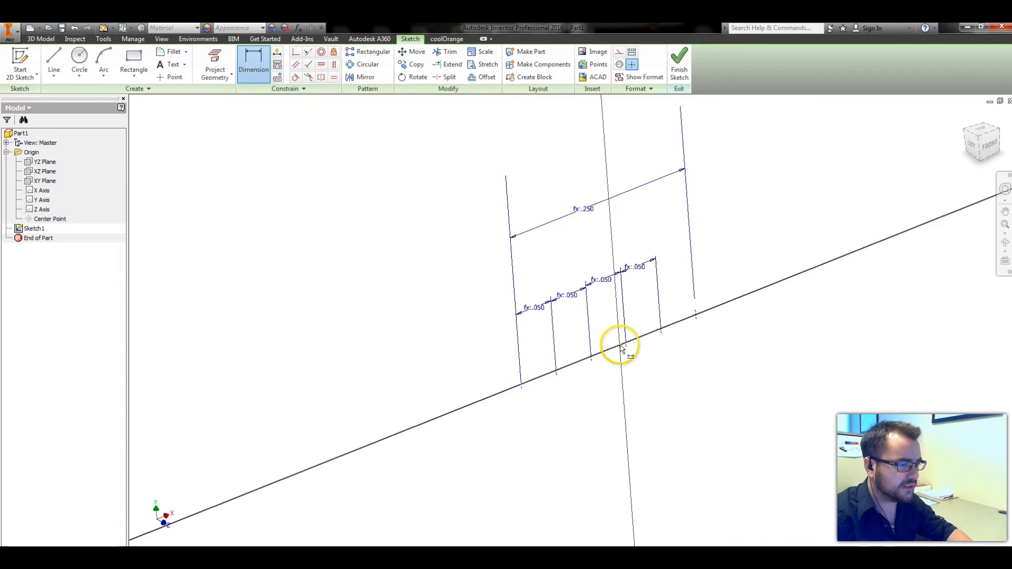
key(Escape)
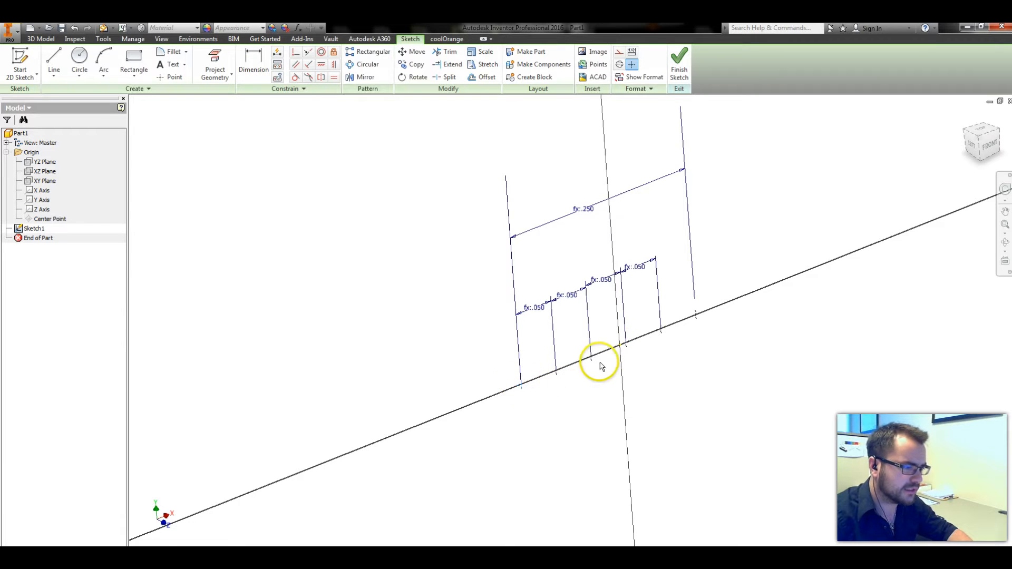
key(d)
click(521, 389)
scroll(624, 343, up, 3)
click(624, 343)
scroll(569, 402, down, 3)
click(549, 458)
text(/2)
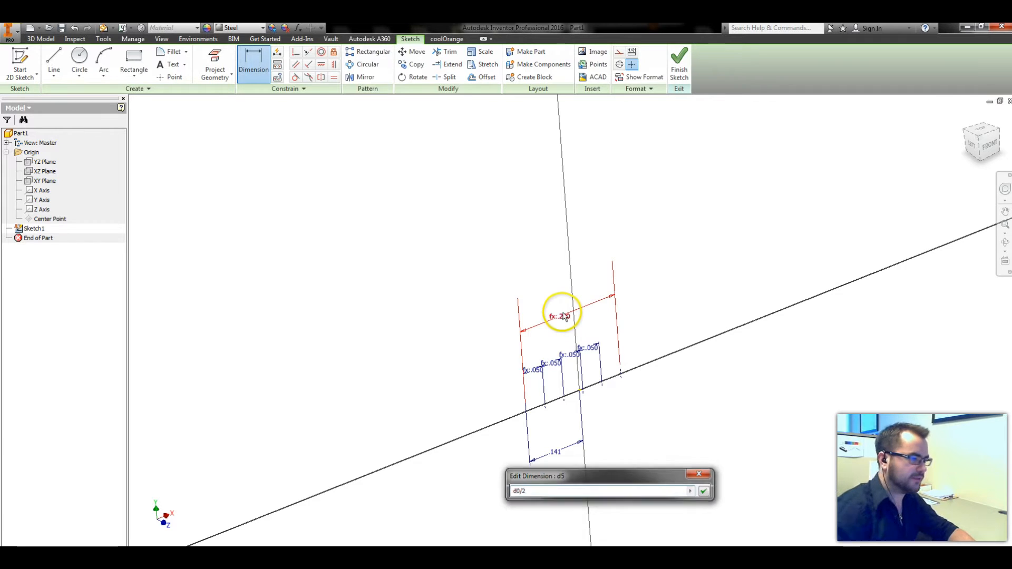
key(Return)
key(Escape)
middle_drag(617, 481, 620, 412)
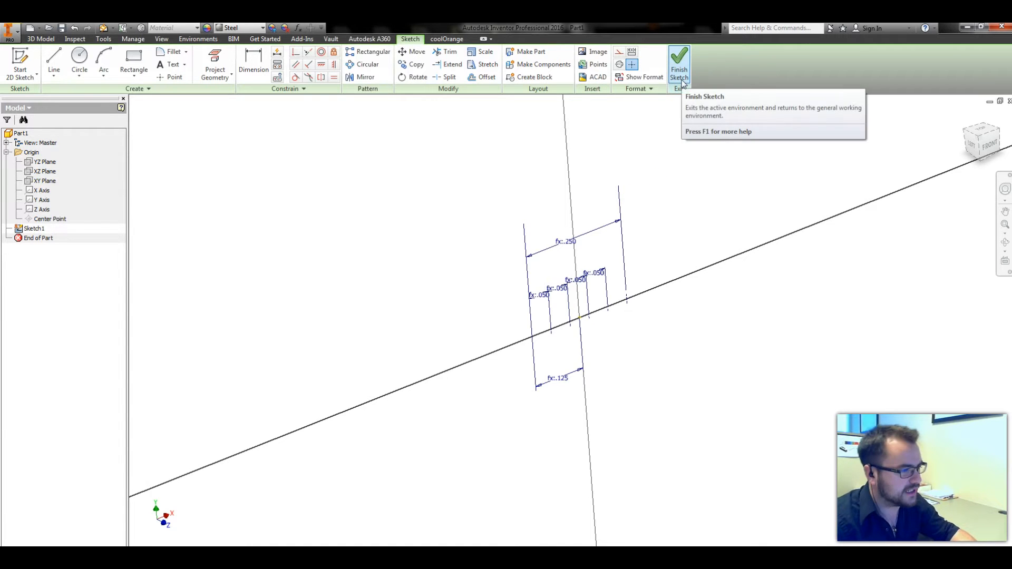
Step: Draw three lines joining the first and second, third and fourth, and fifth and sixth points, and finish the sketch
click(649, 395)
key(l)
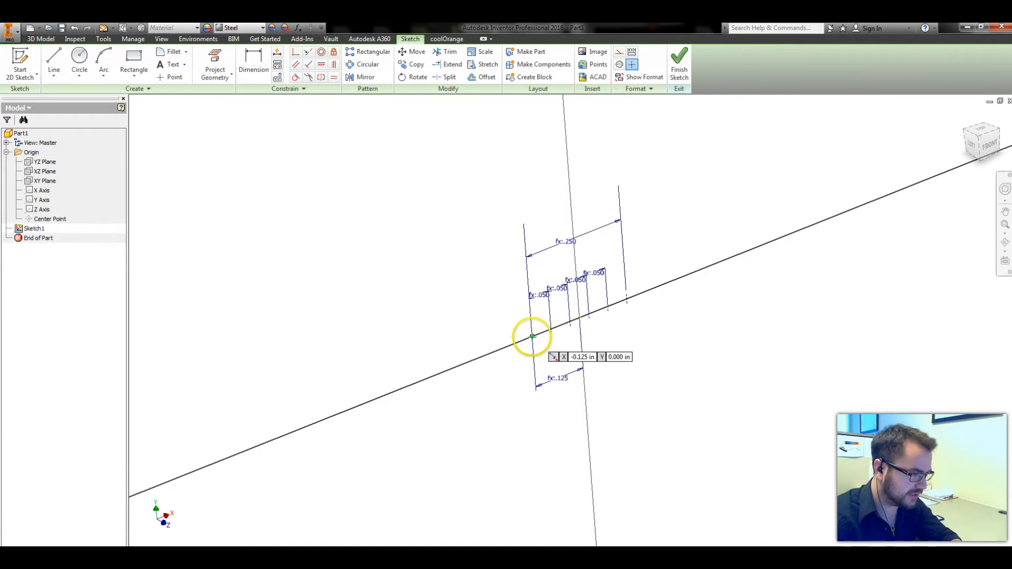
click(532, 339)
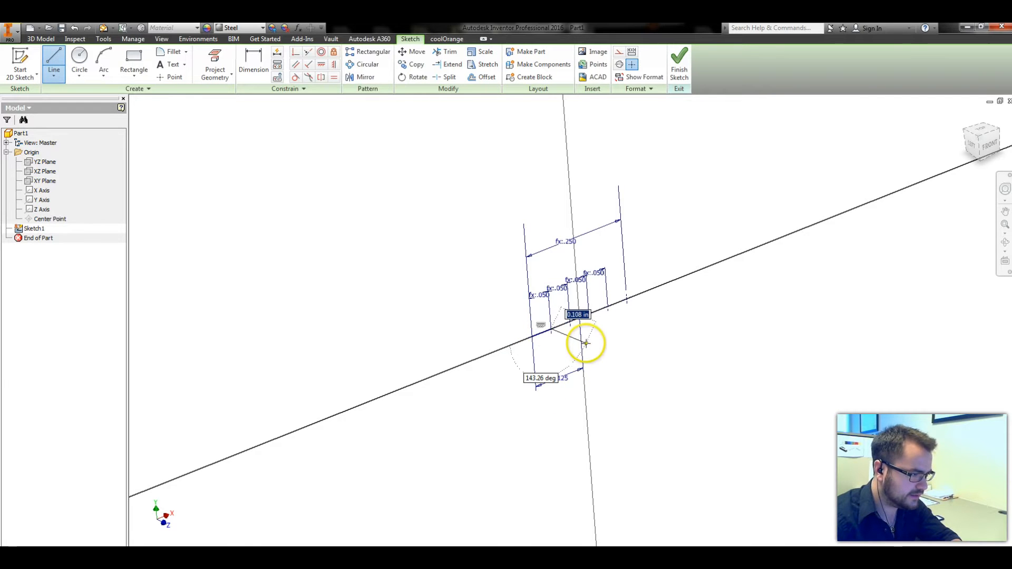
click(569, 321)
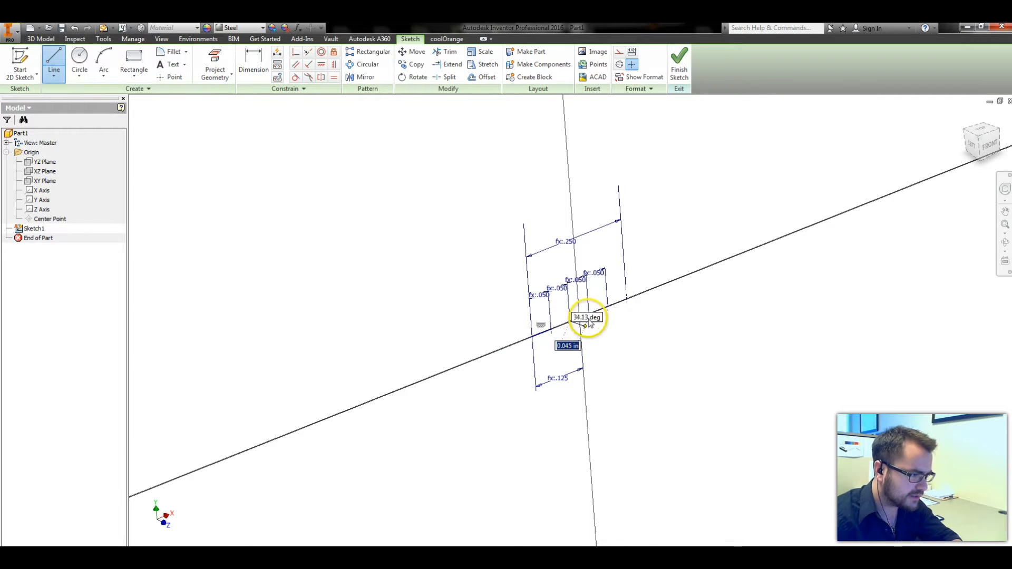
middle_drag(610, 340, 644, 350)
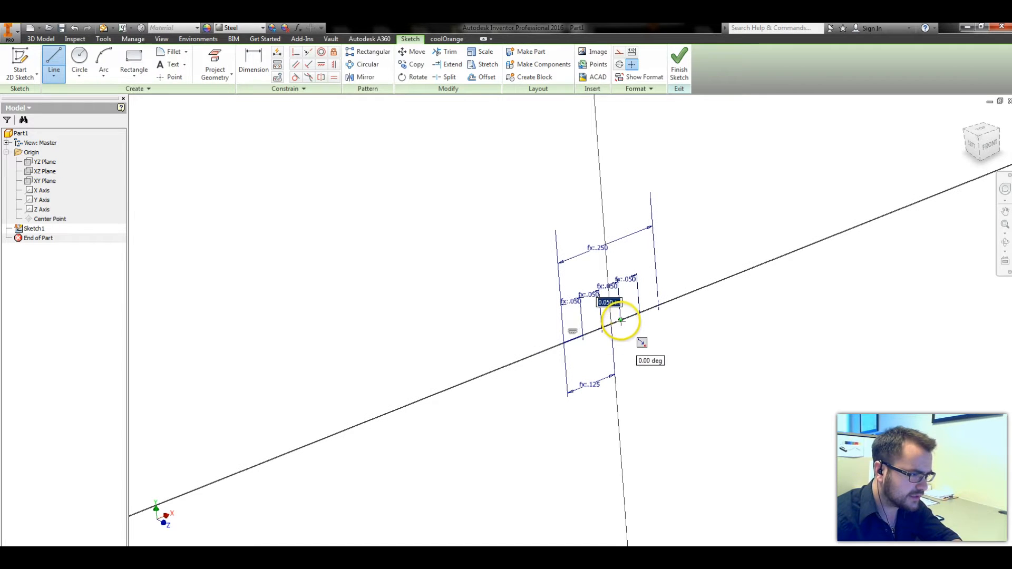
click(639, 313)
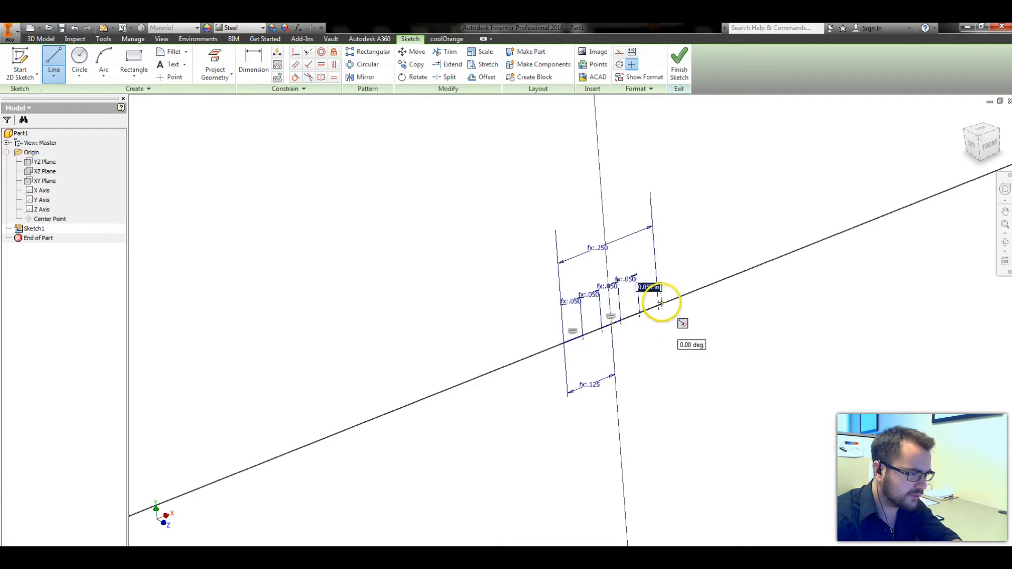
click(660, 306)
key(Escape)
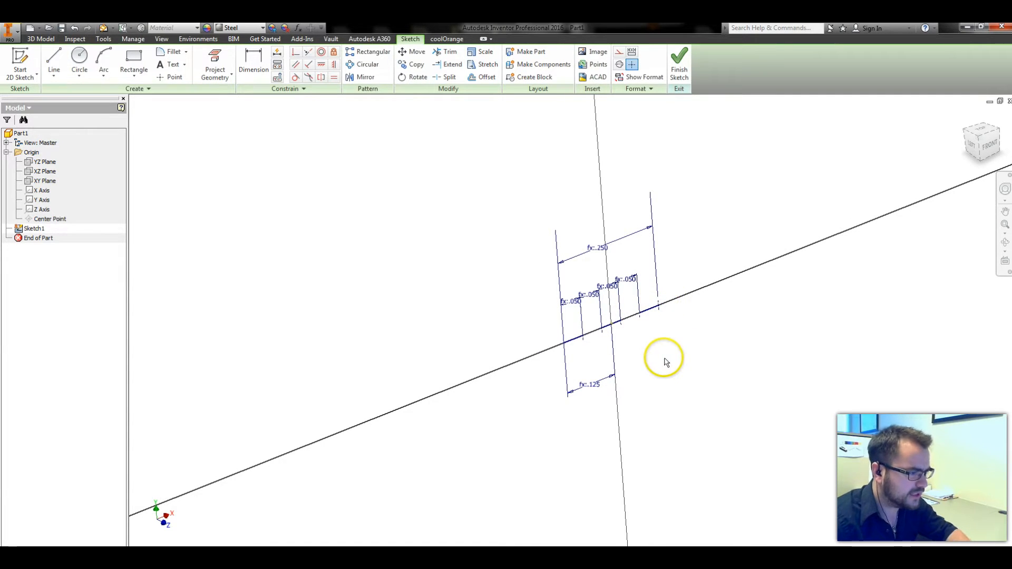
key(ctrl+Return)
scroll(659, 358, up, 5)
scroll(651, 395, down, 2)
middle_drag(650, 395, 642, 362)
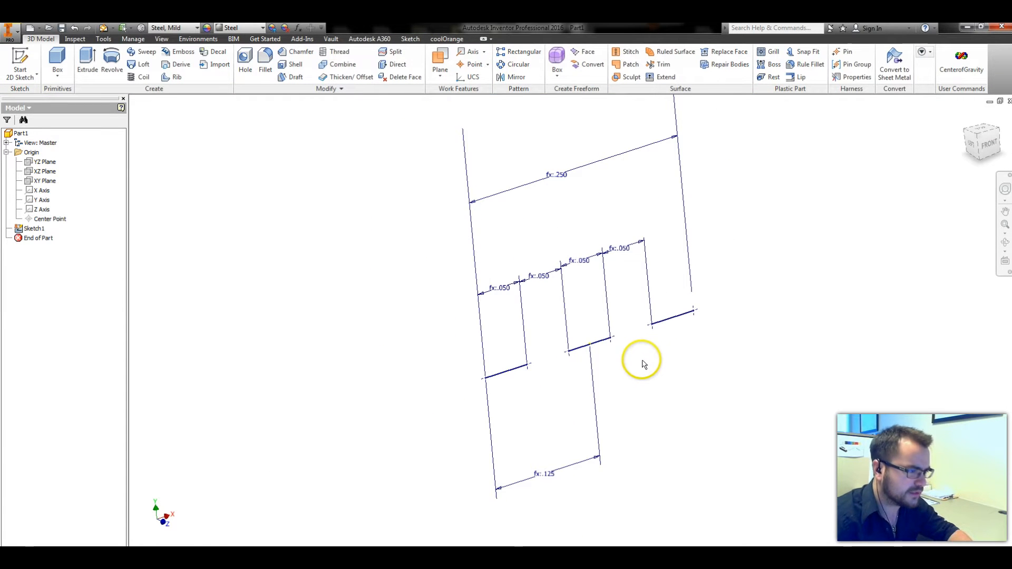
Step: Create a second sketch on the XY Plane with lines bridging the two open gaps between the existing segments, and finish it
key(F6)
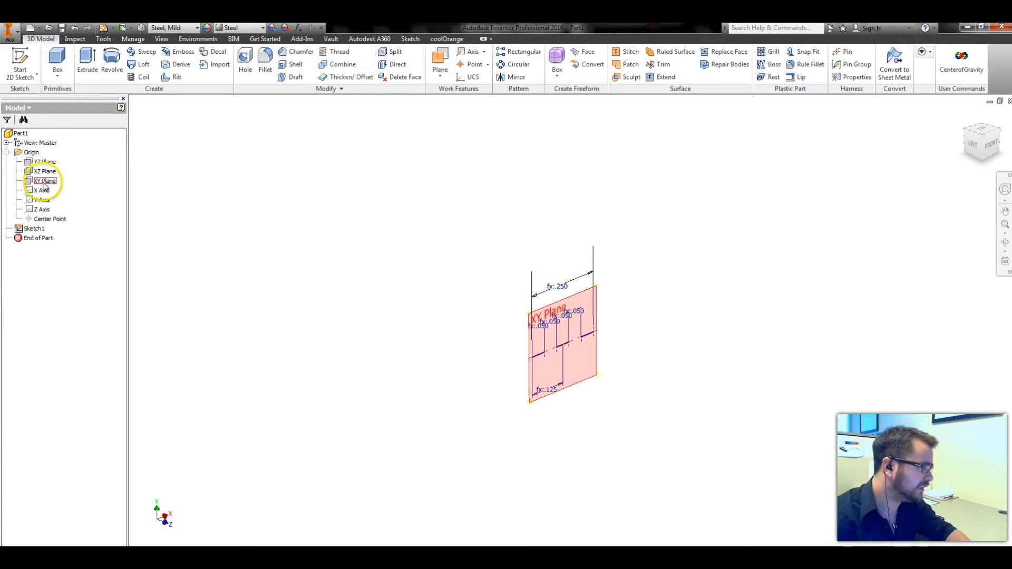
click(45, 183)
key(s)
click(215, 75)
scroll(538, 350, up, 4)
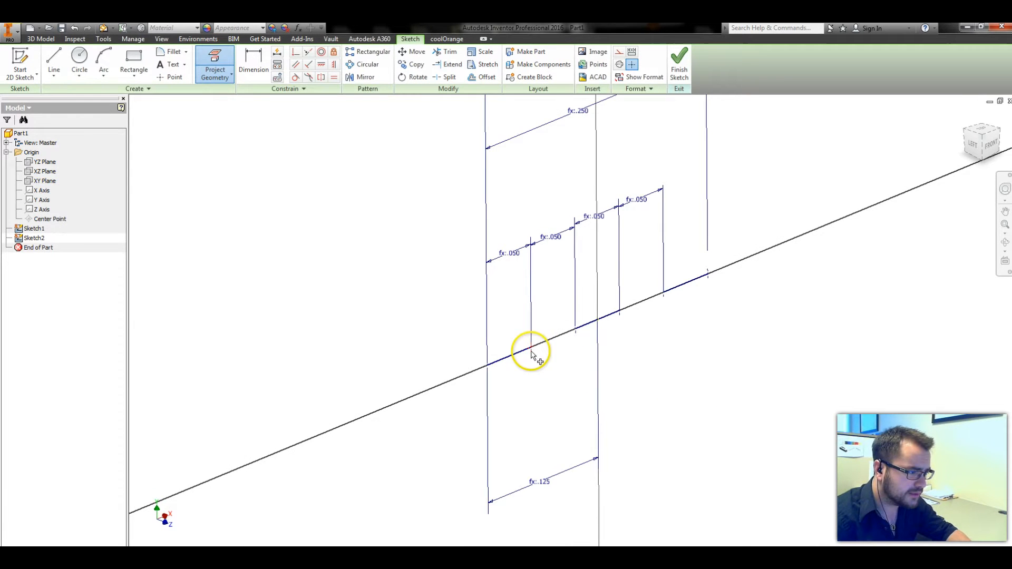
key(l)
click(662, 293)
double_click(575, 328)
key(Escape)
click(679, 59)
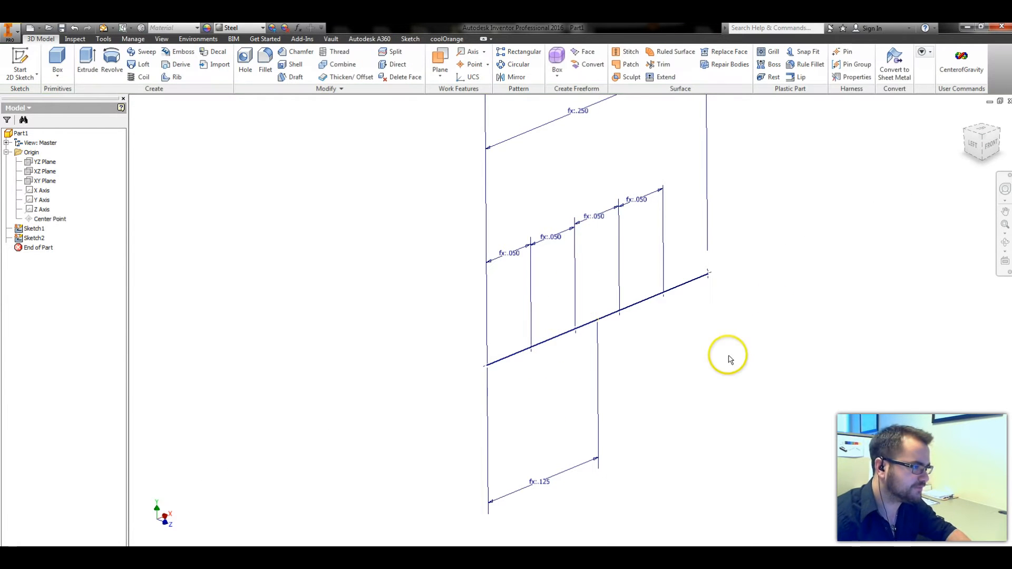
Step: Hide the dimensions of Sketch1
right_click(28, 229)
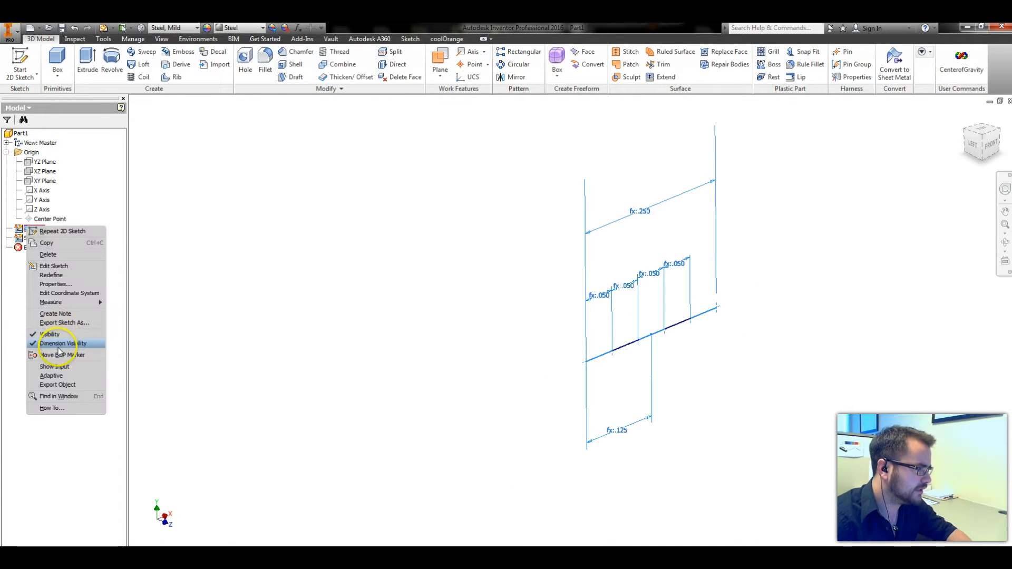
click(59, 344)
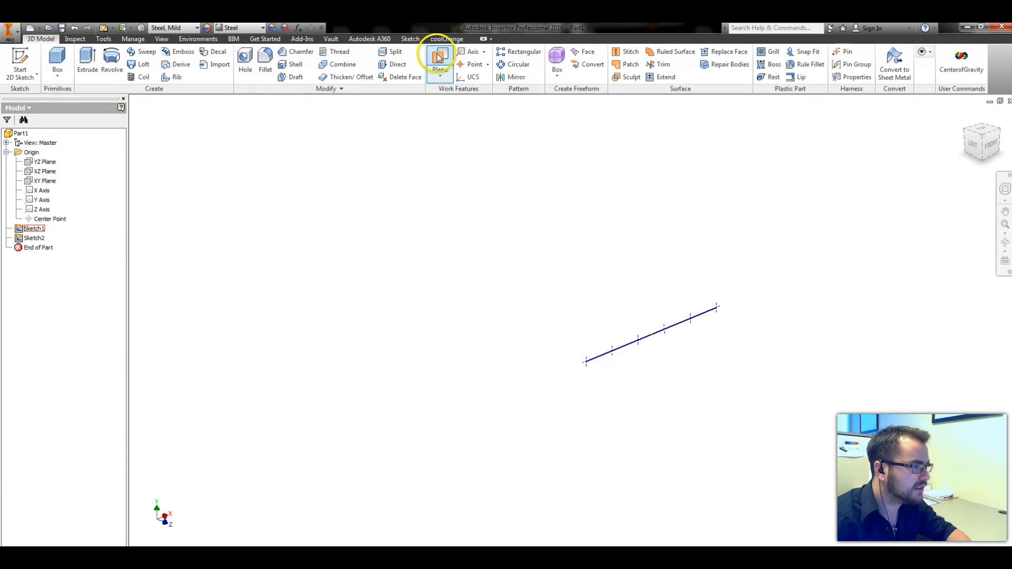
Step: Create three work planes parallel to the YZ Plane, through the first, second and third points of the row
key(])
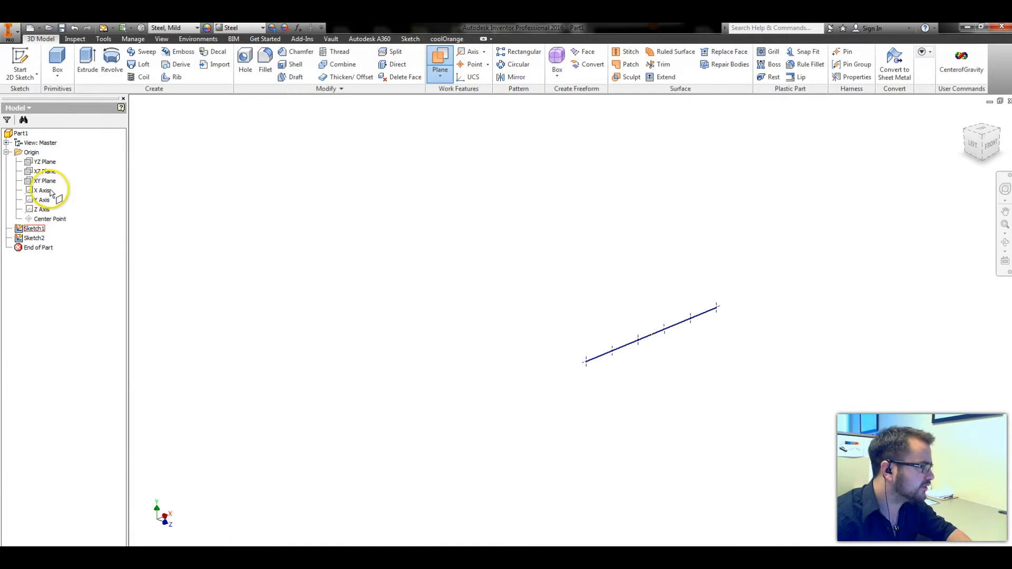
click(44, 162)
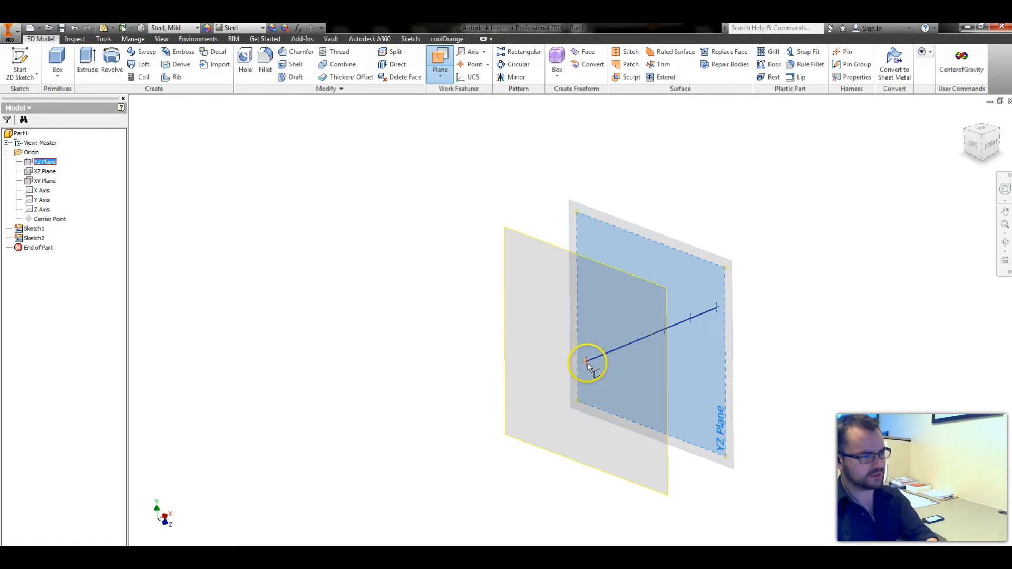
click(587, 363)
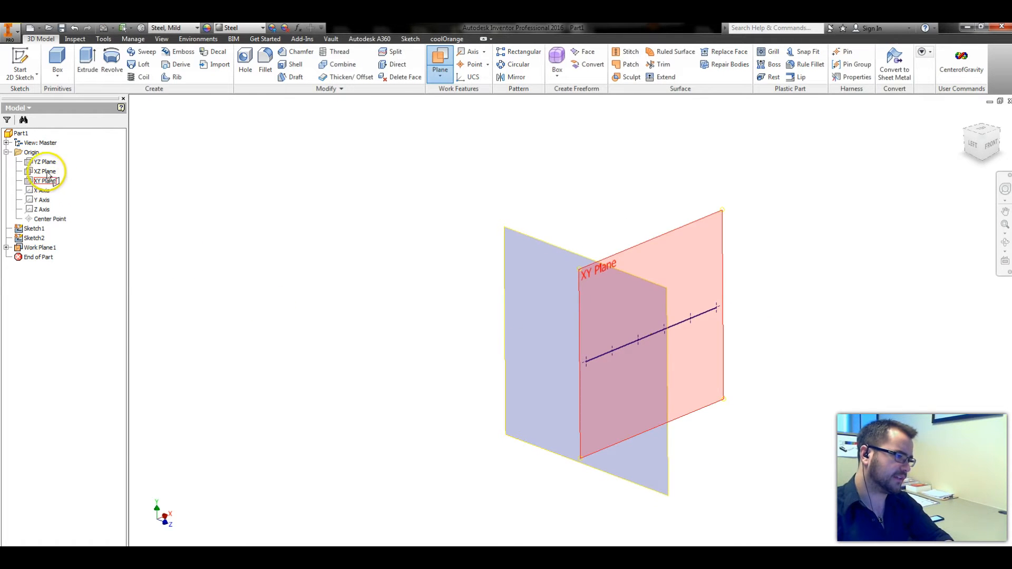
click(44, 162)
click(615, 352)
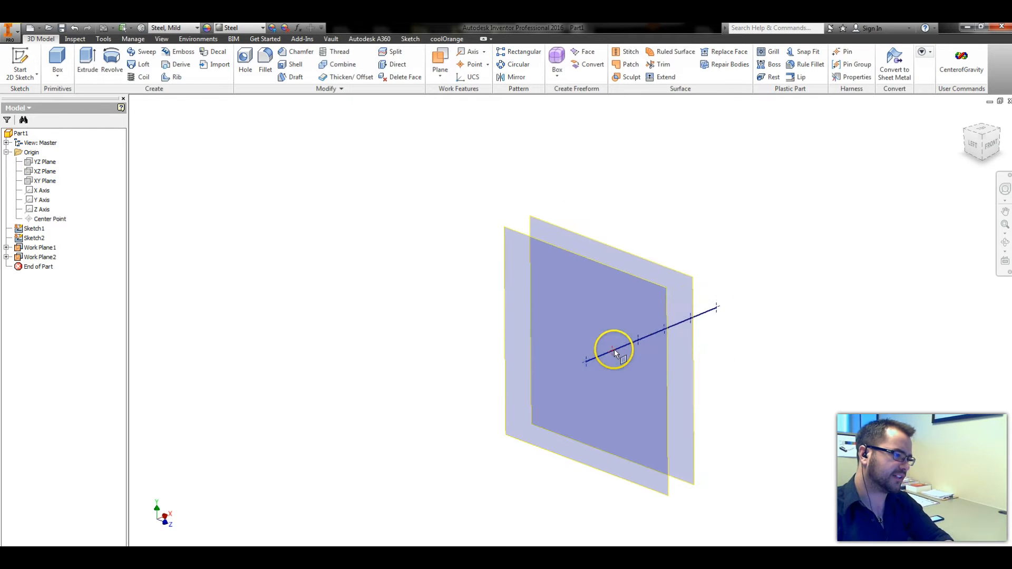
click(45, 162)
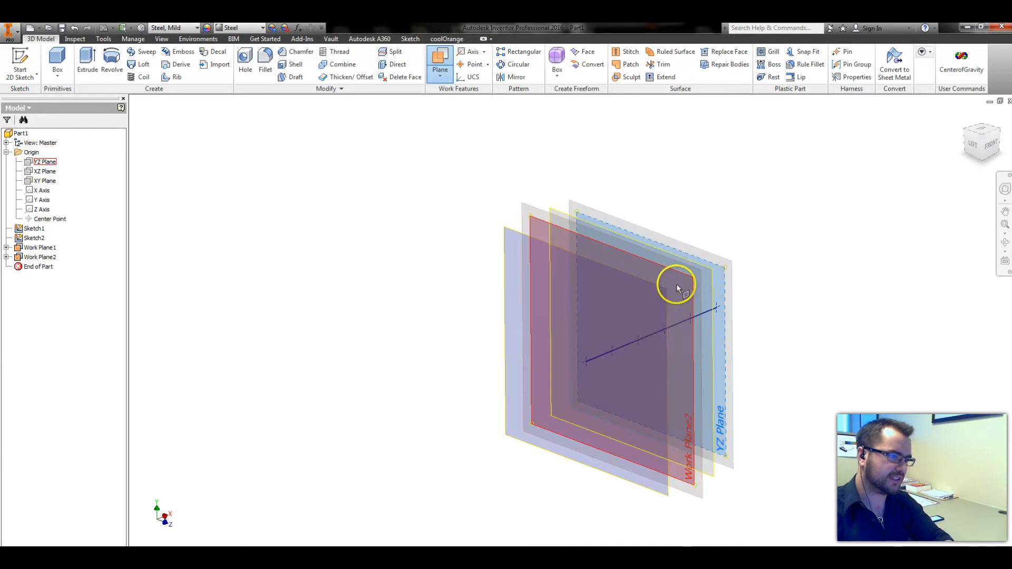
click(637, 336)
Step: Create two more work planes parallel to the YZ Plane, through the fourth and fifth points of the row
shift+middle_drag(802, 395, 780, 391)
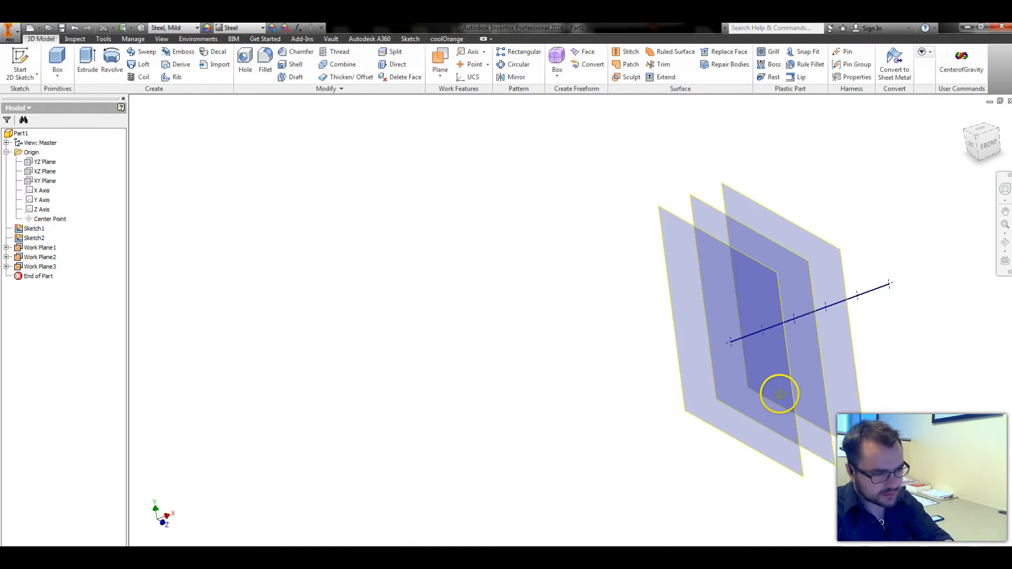
click(44, 162)
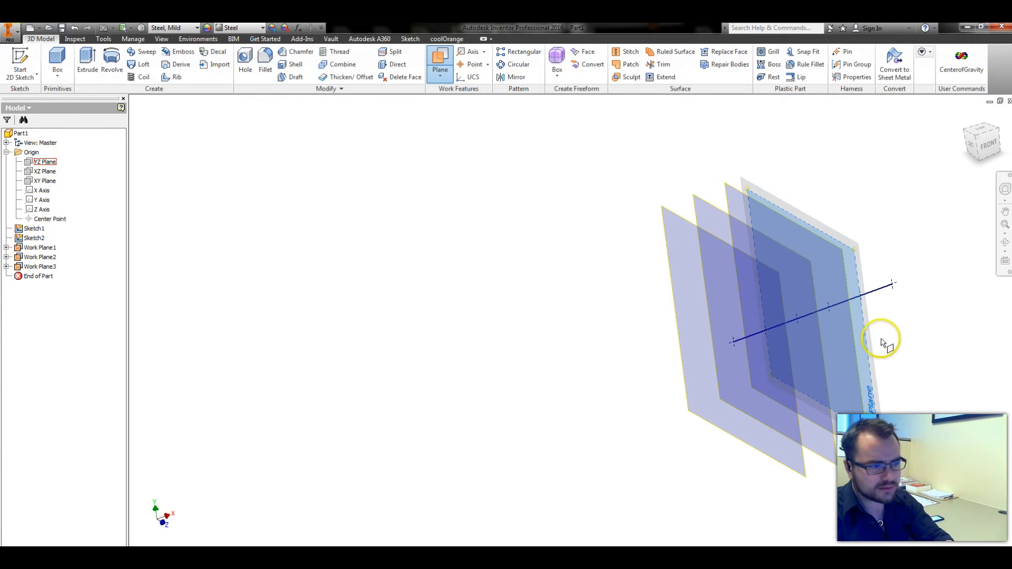
click(829, 306)
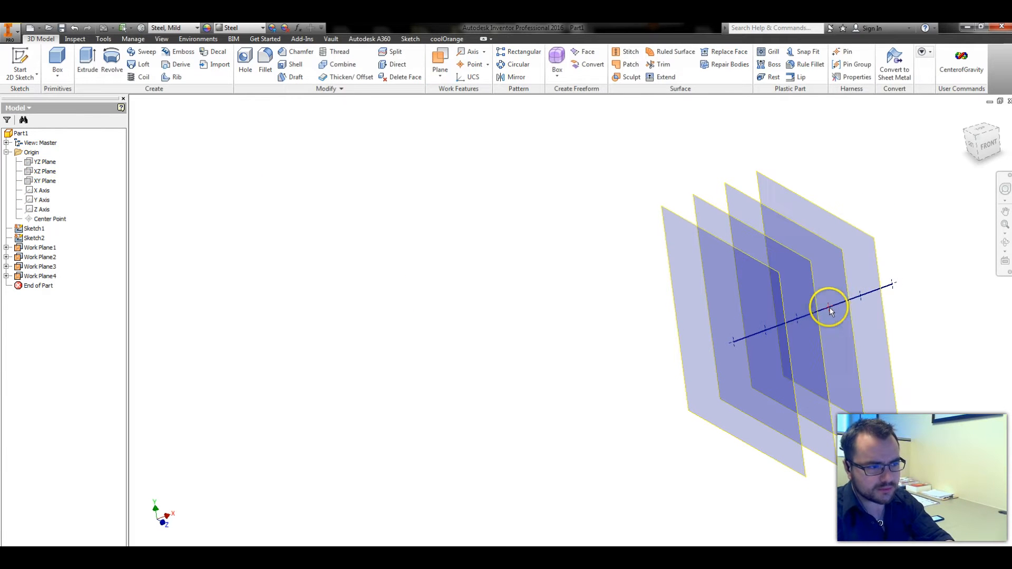
click(45, 161)
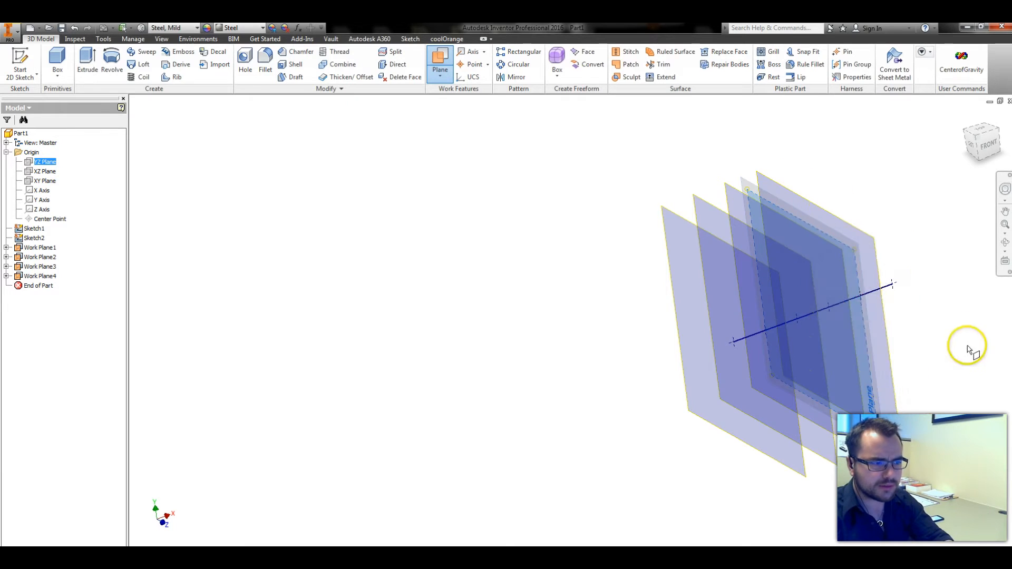
click(882, 361)
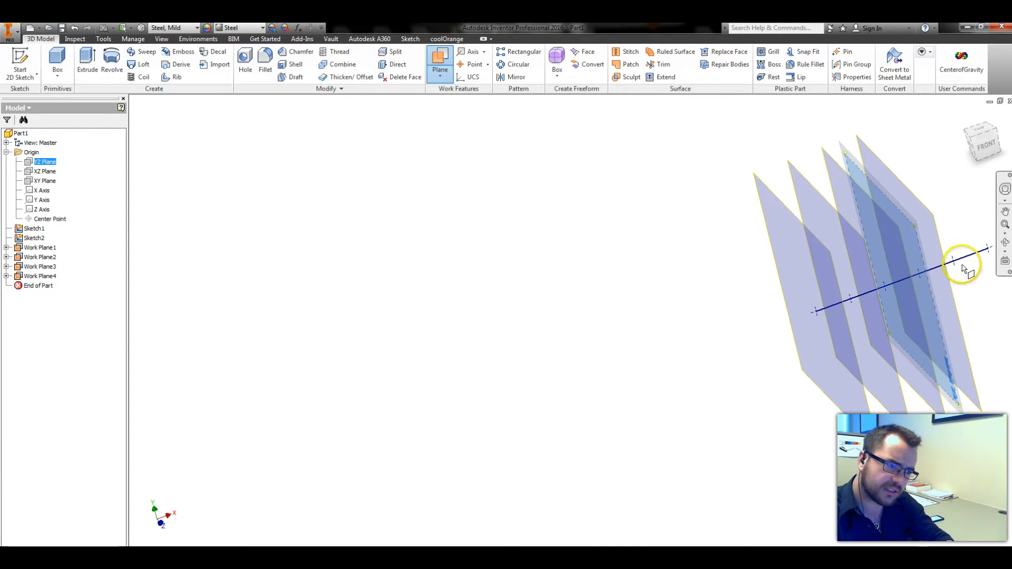
Step: Start a 2D sketch on Work Plane1 at the row's first point
key(Home)
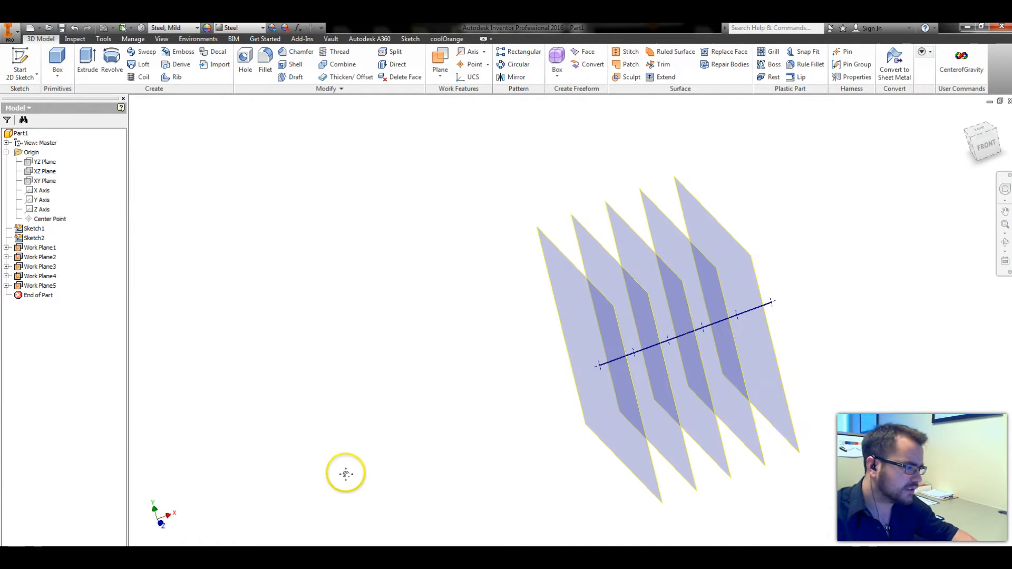
shift+middle_drag(400, 476, 419, 470)
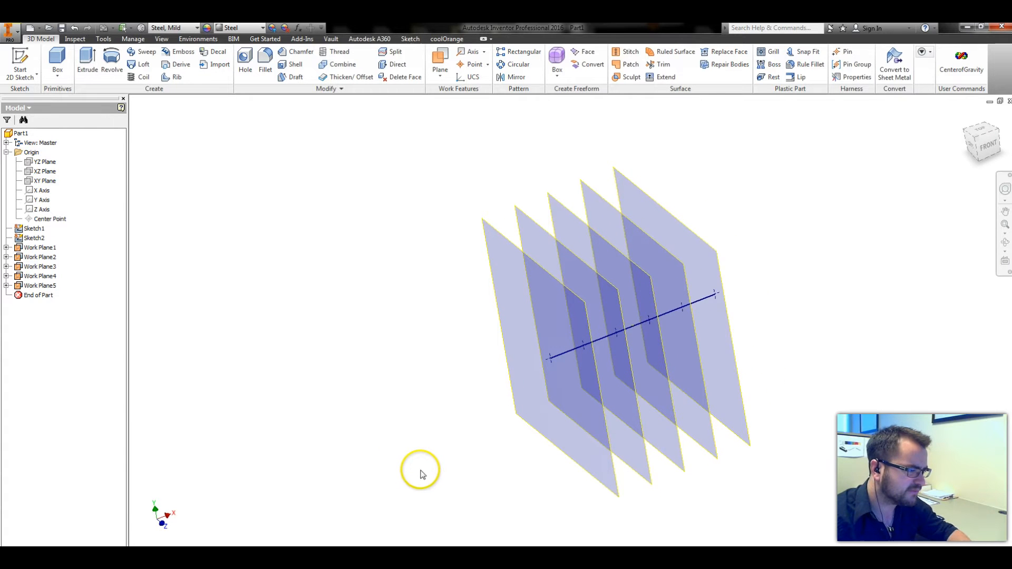
click(511, 264)
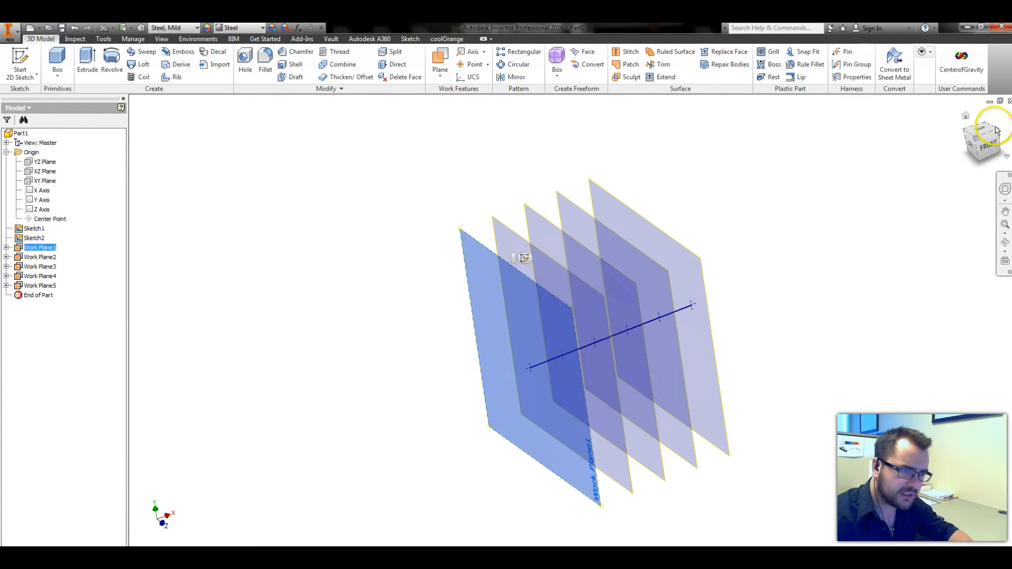
key(F6)
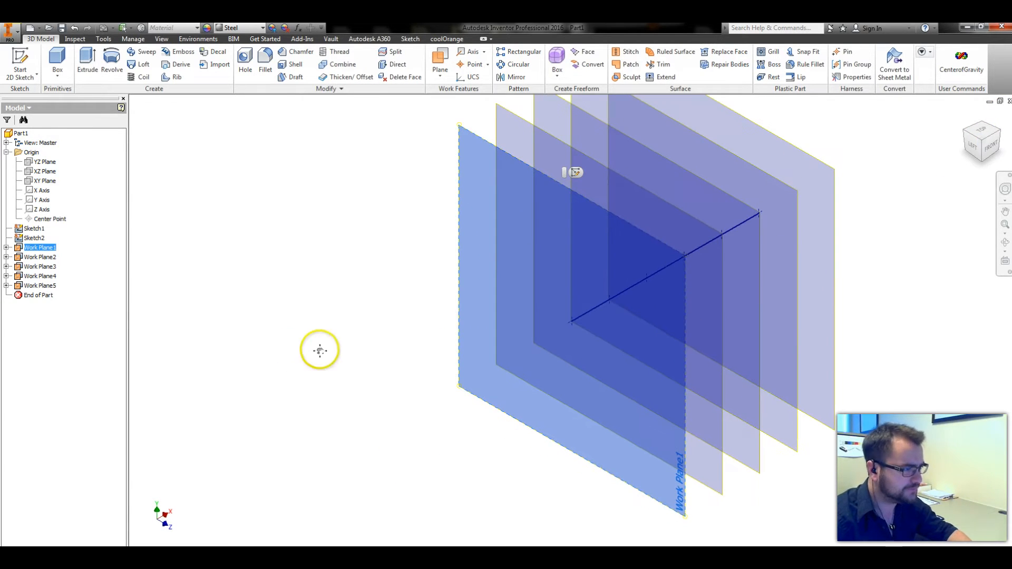
middle_drag(311, 343, 340, 473)
key(Escape)
key(s)
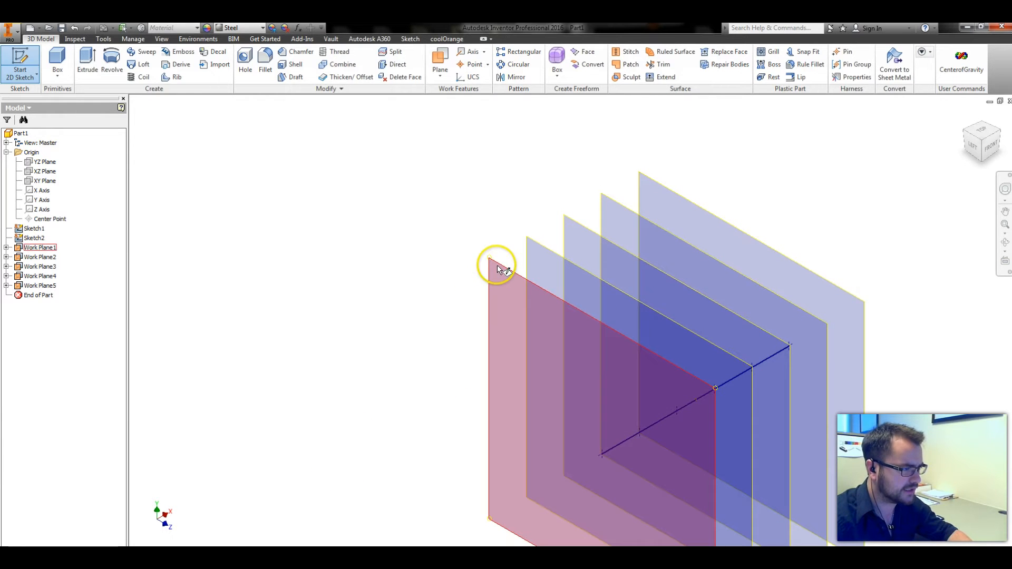
click(499, 269)
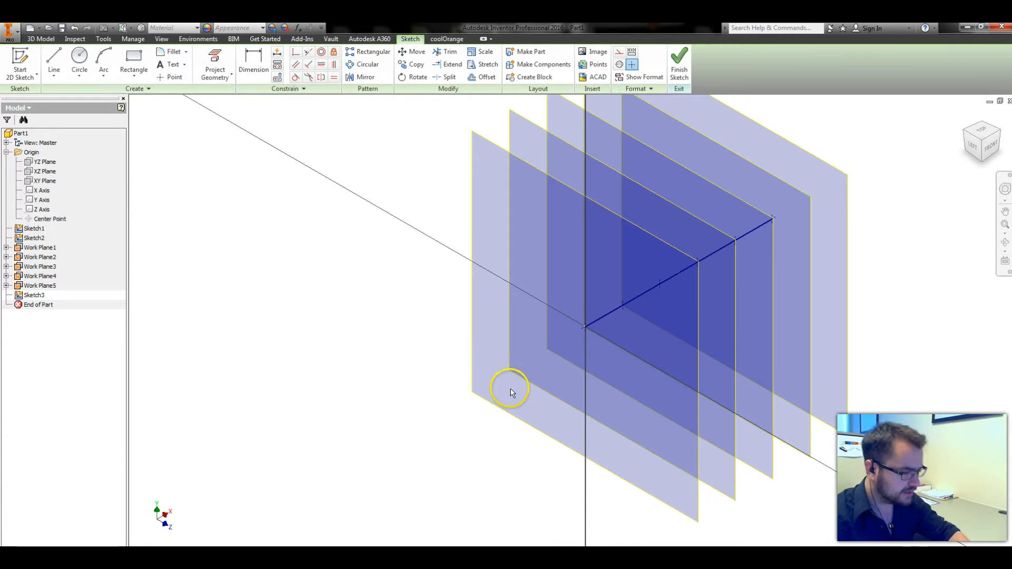
Step: Draw a line upward along Y from the row's first point with length cdia/2, and finish the sketch
key(l)
click(585, 327)
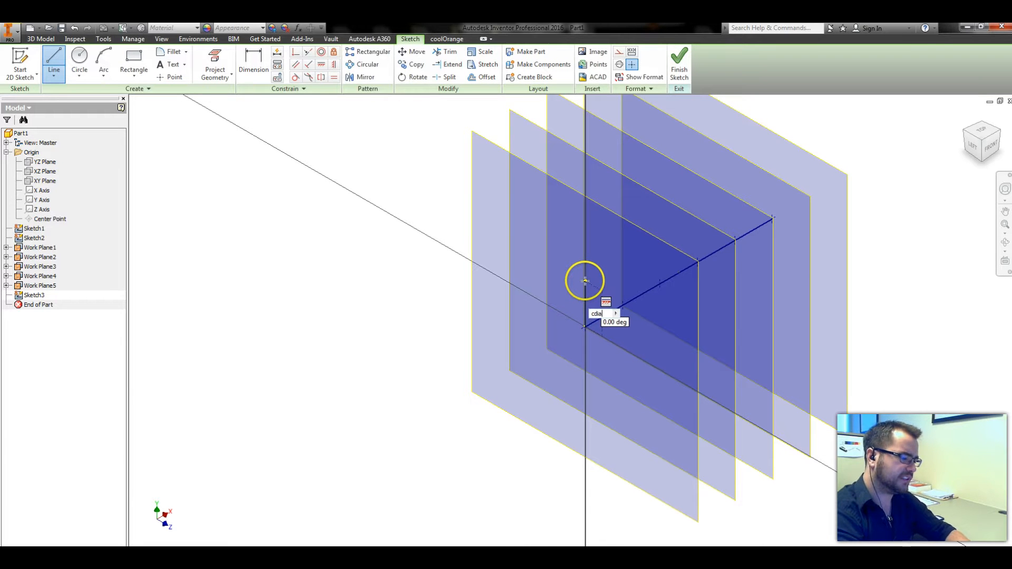
key(Return)
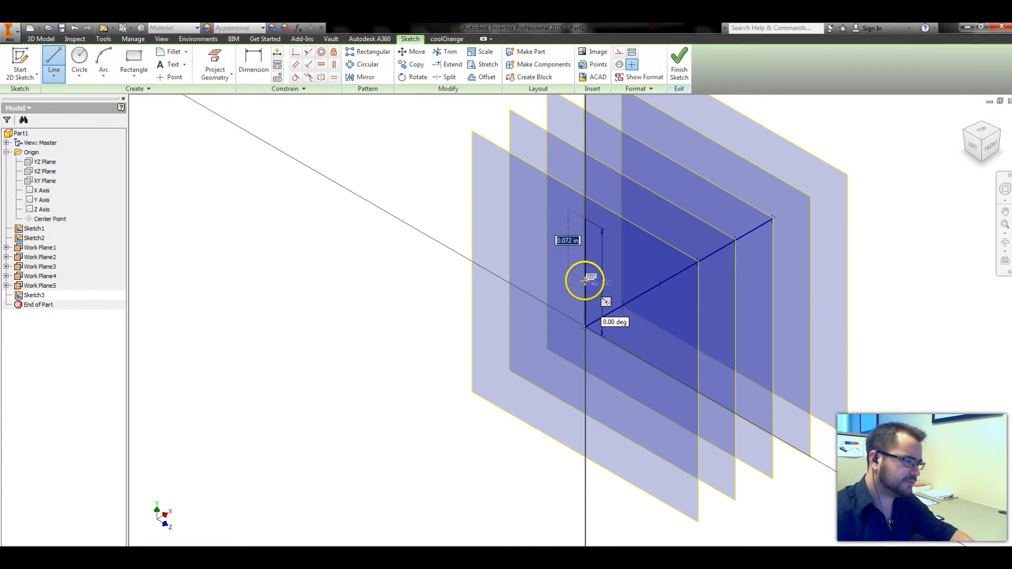
key(Escape)
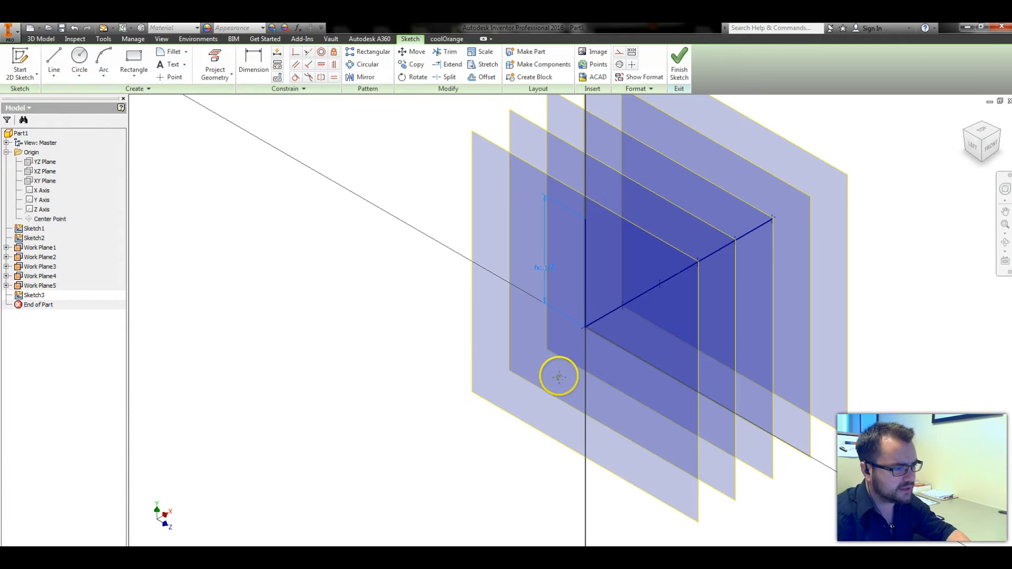
key(e)
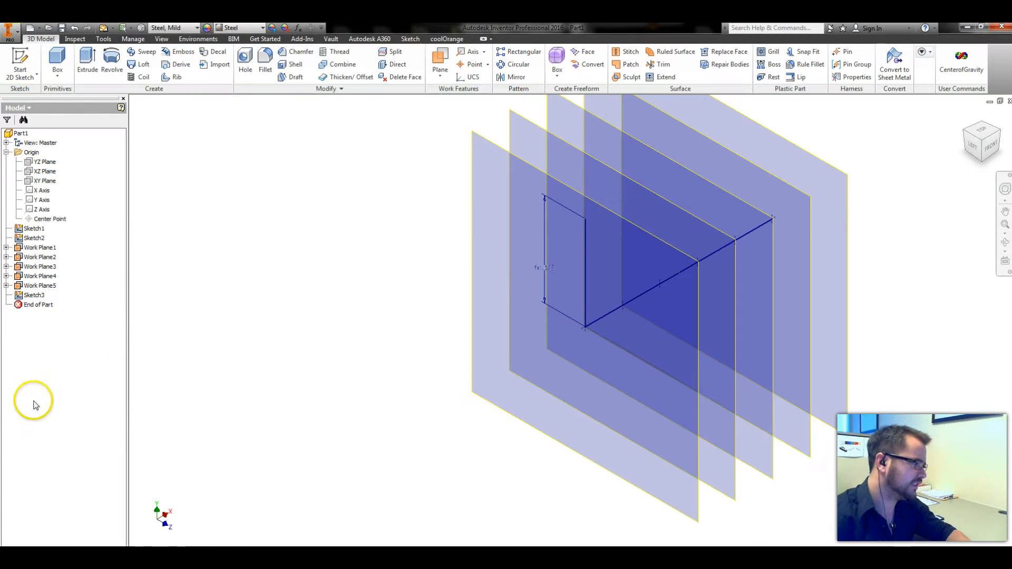
Step: Hide all five work planes
click(57, 286)
shift+click(39, 248)
key(alt+v)
middle_drag(688, 414, 599, 486)
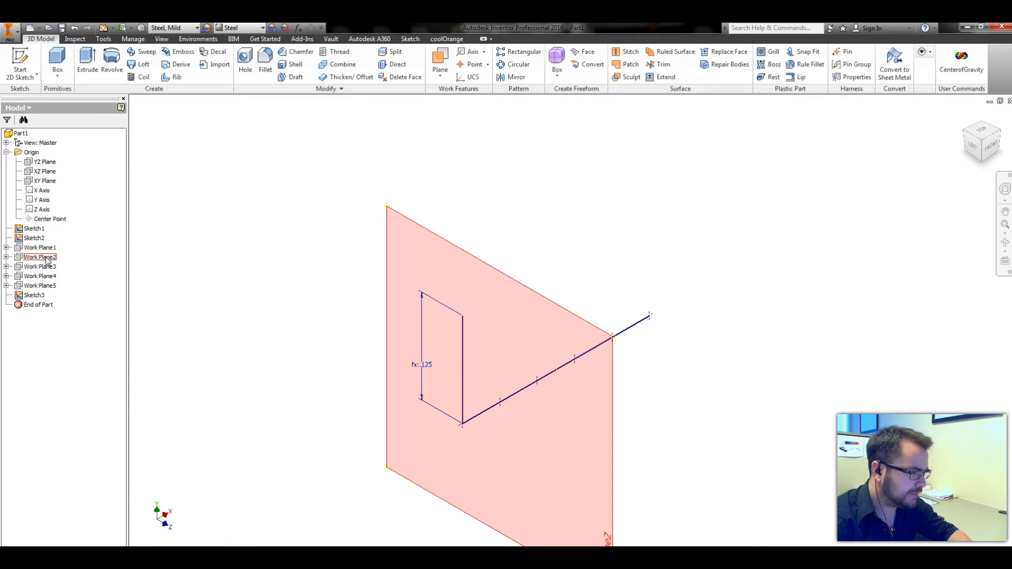
Step: Start a sketch on Work Plane2 and draw a construction line about 0.11 in long from the row's second point along the Z direction
click(40, 258)
key(s)
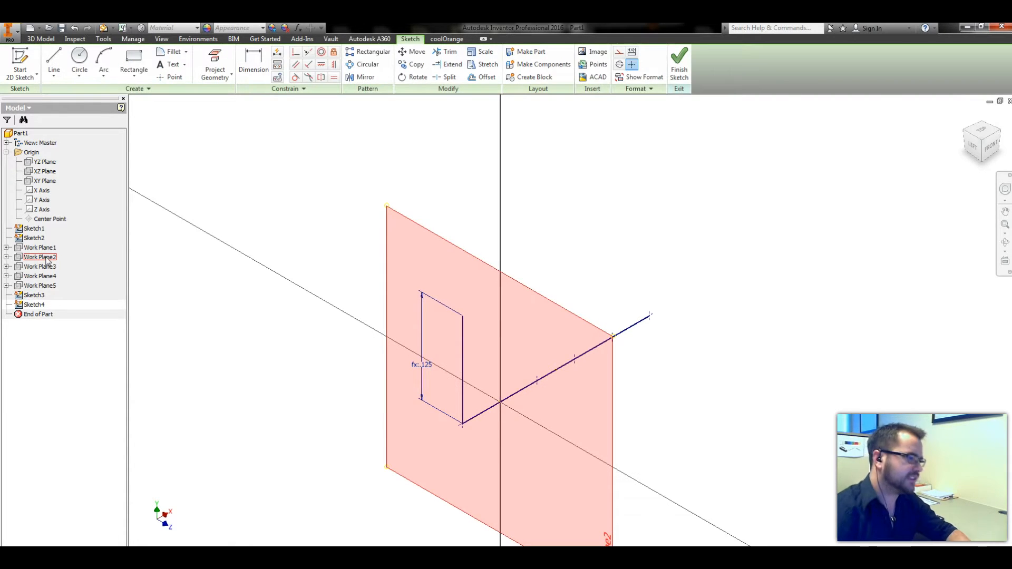
click(553, 445)
key(Escape)
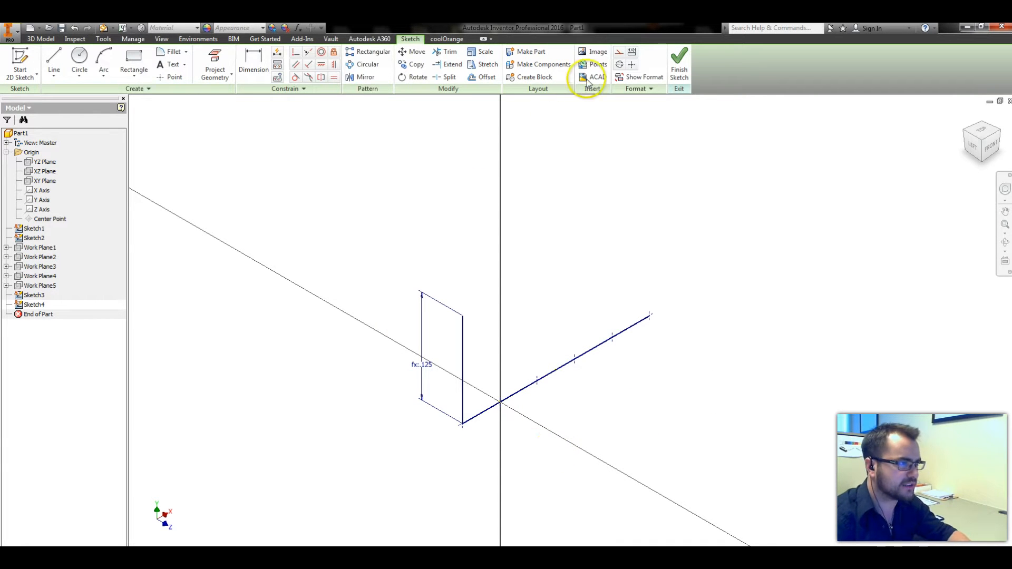
key(l)
click(619, 51)
click(498, 404)
click(417, 355)
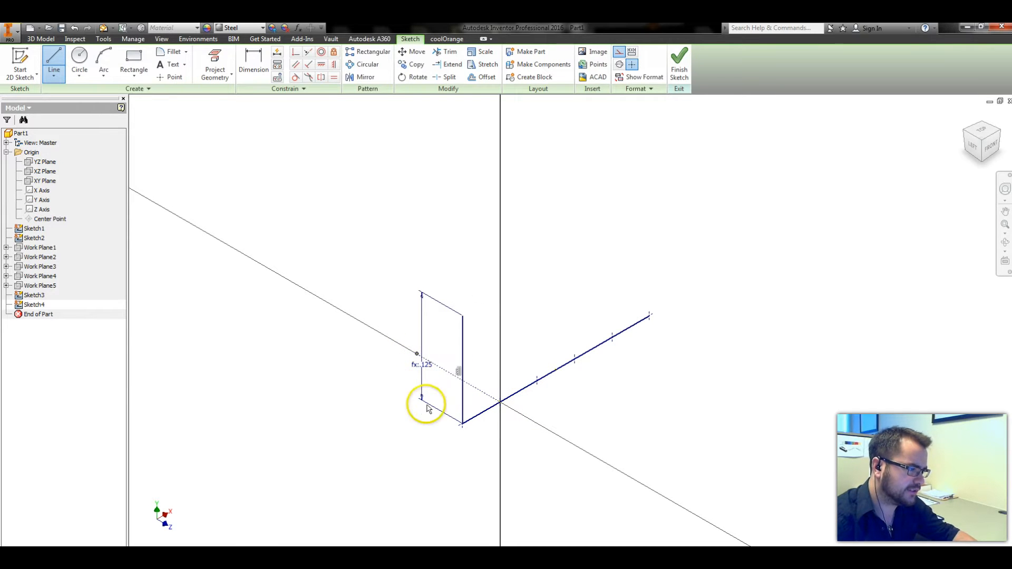
key(Escape)
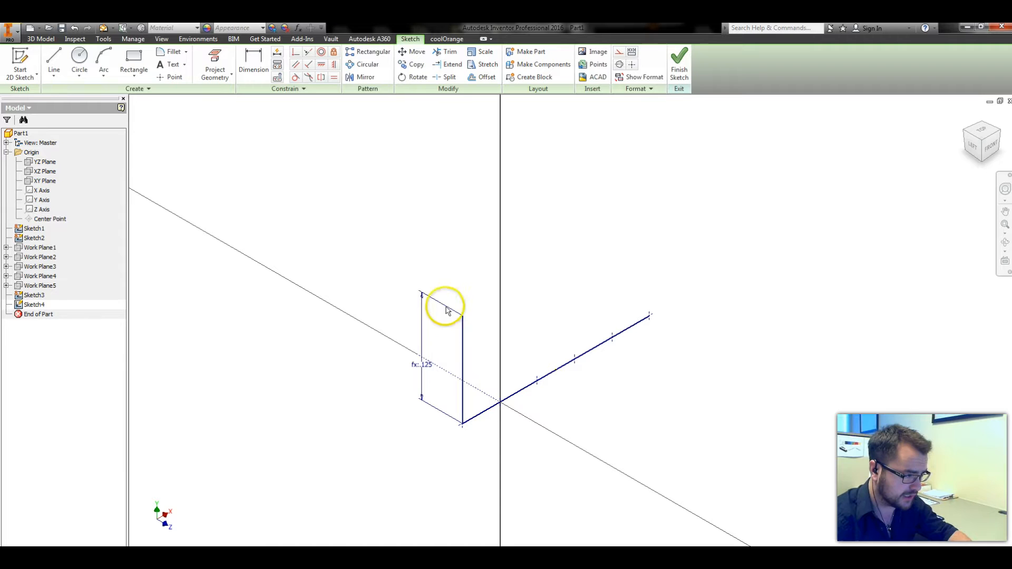
Step: Dimension the construction line's length and set it to cdia/2
key(d)
click(440, 375)
click(444, 401)
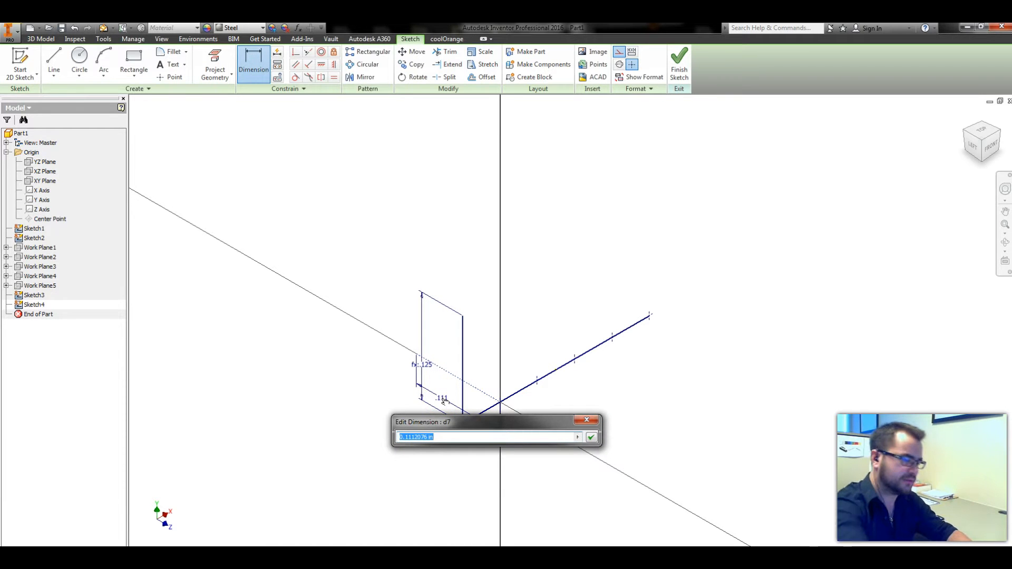
text(cdia/2)
key(Return)
key(Escape)
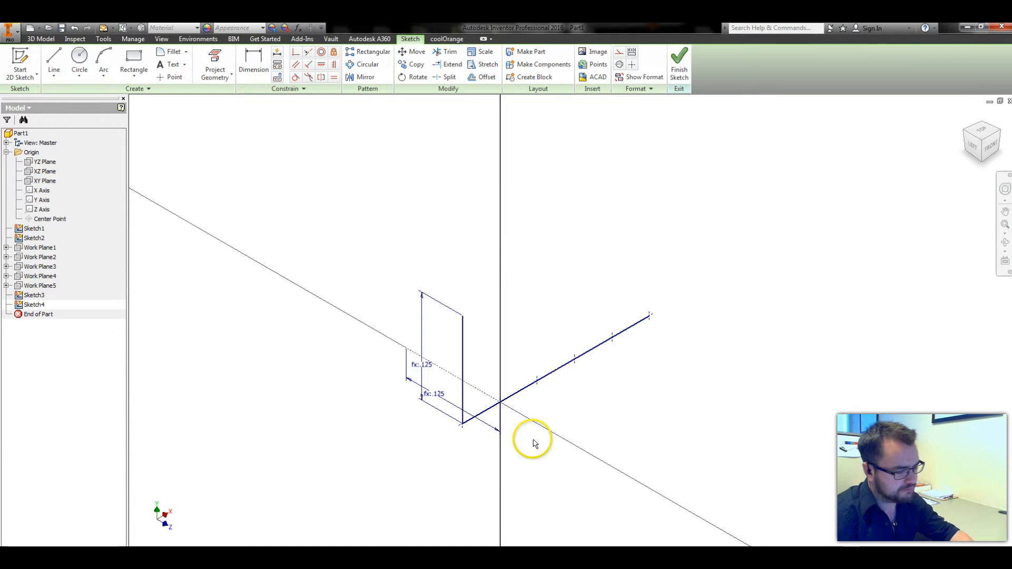
Step: Draw a slanted solid line upward from the row's second point and make it equal in length to the construction line
click(620, 51)
key(l)
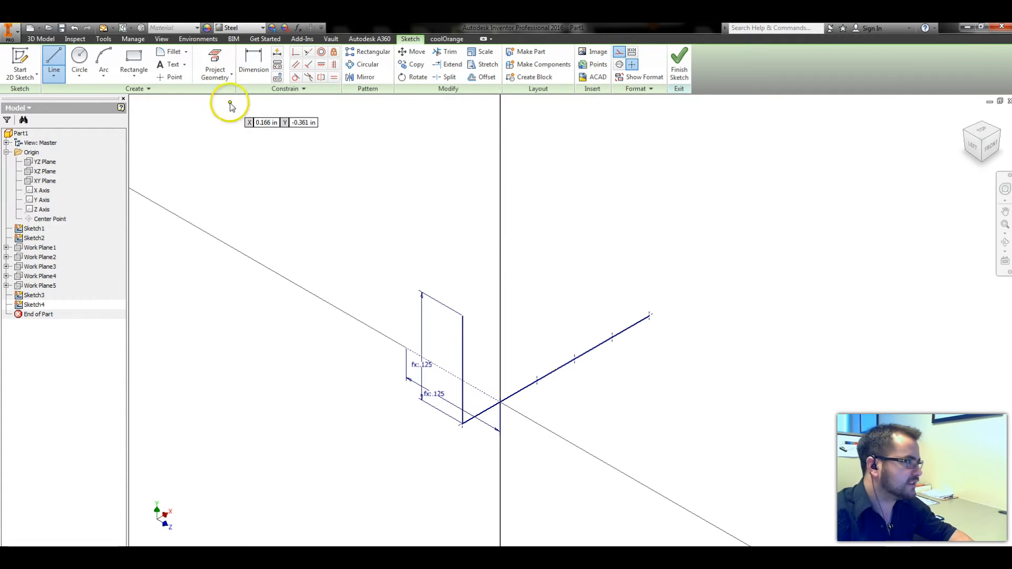
click(620, 52)
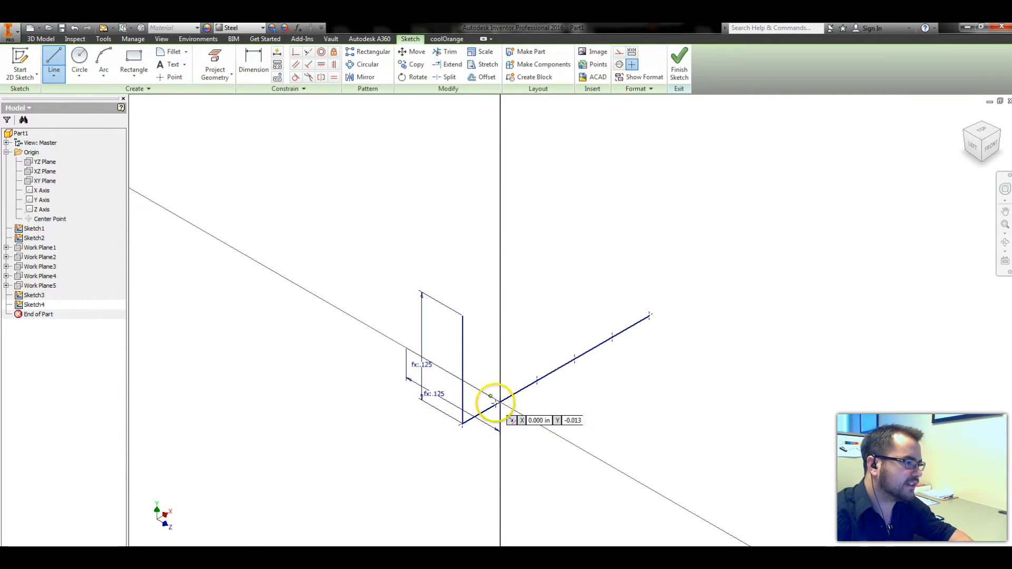
click(498, 403)
click(473, 291)
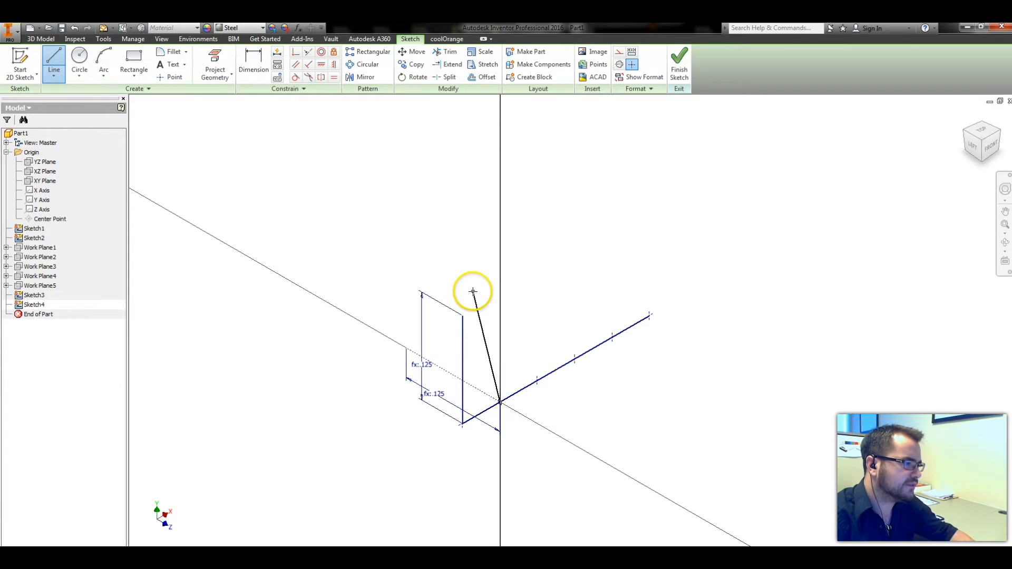
key(Escape)
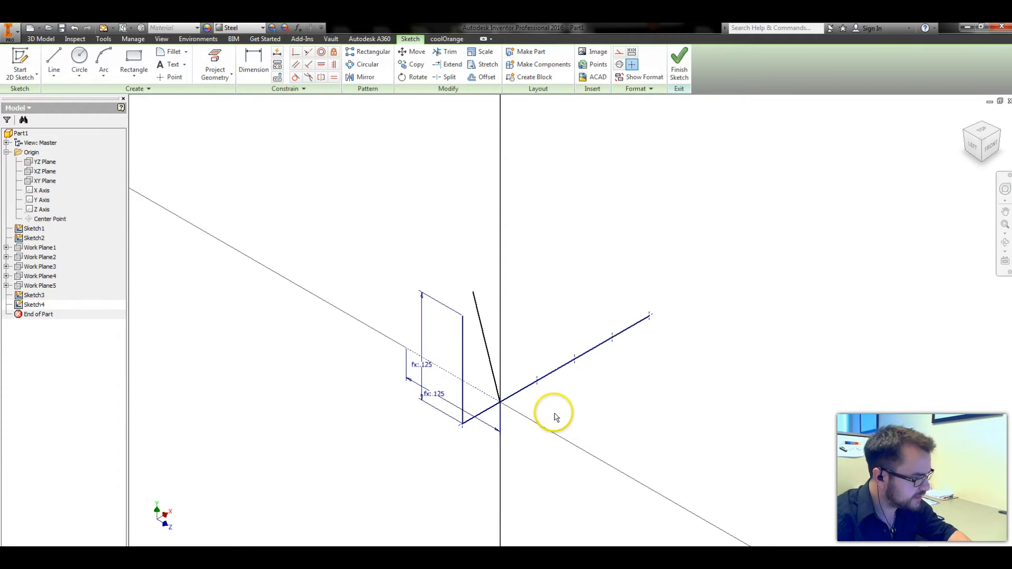
click(490, 356)
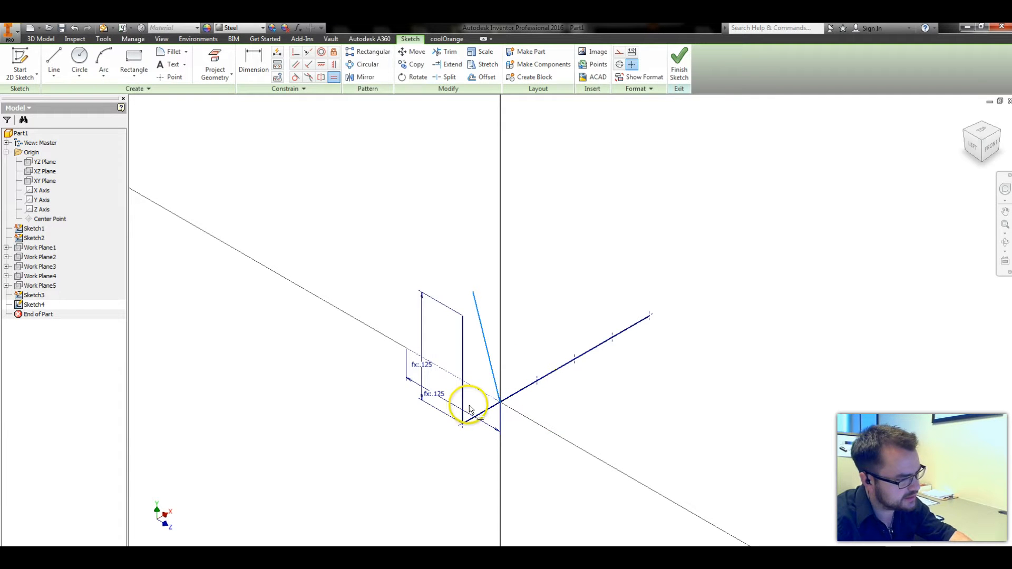
click(477, 388)
Step: Dimension the angle between the slanted line and the construction line at the row's second point
key(d)
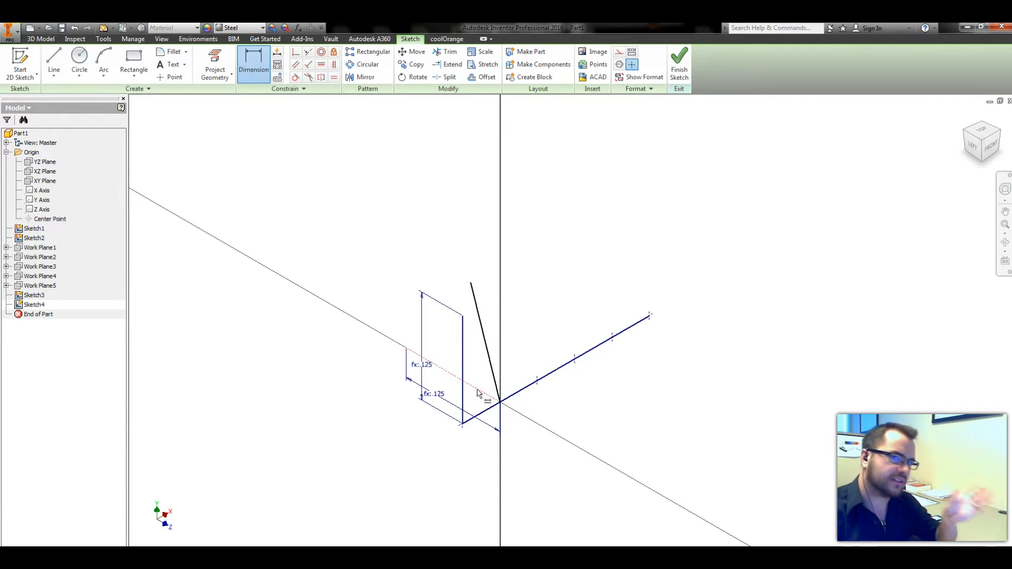
click(493, 368)
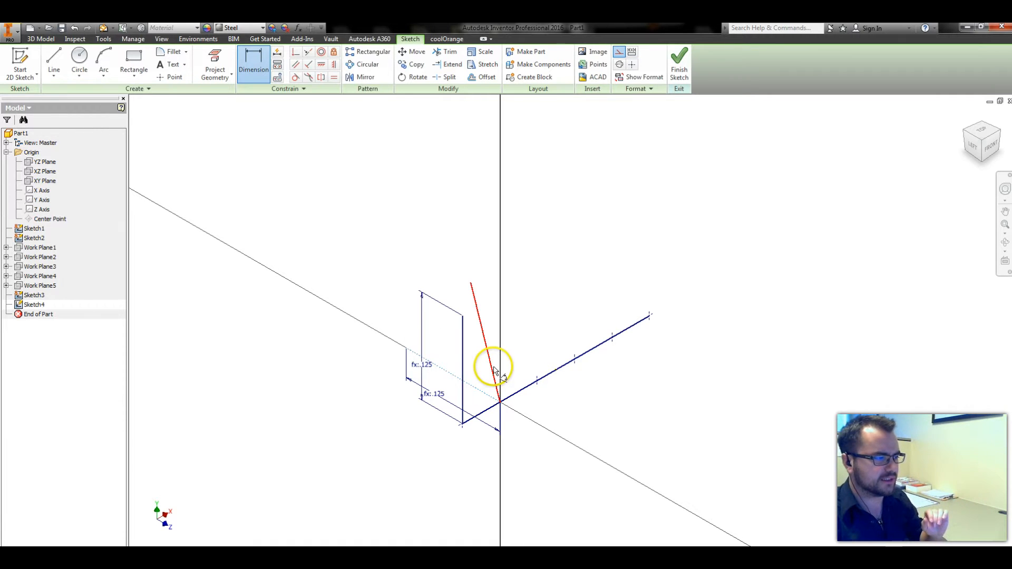
click(463, 343)
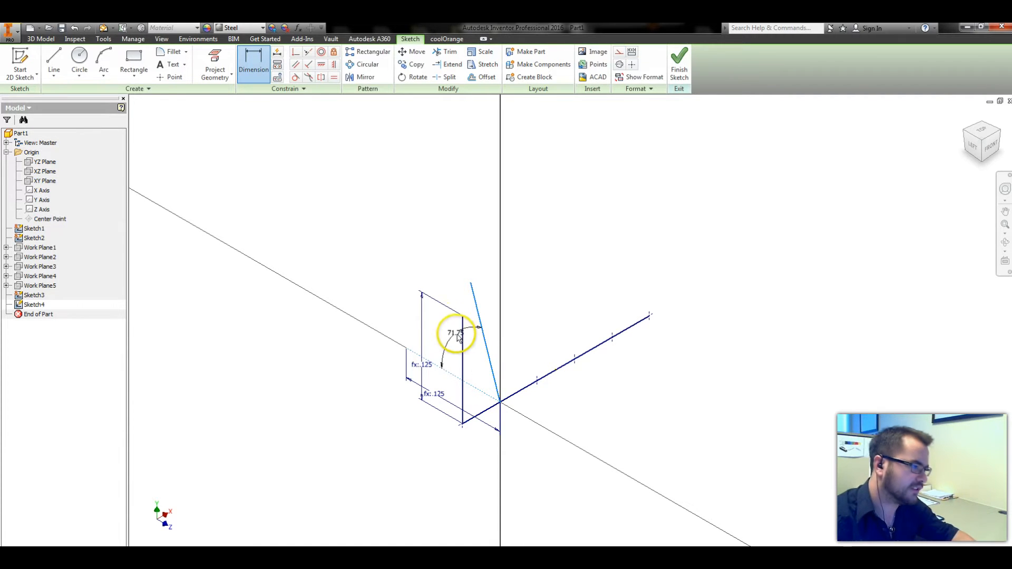
click(449, 327)
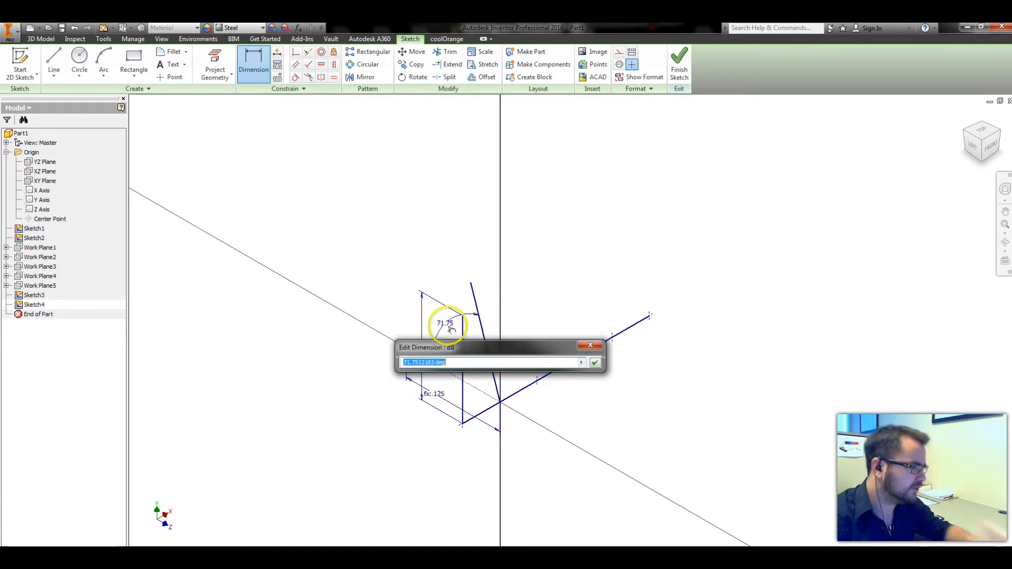
click(595, 363)
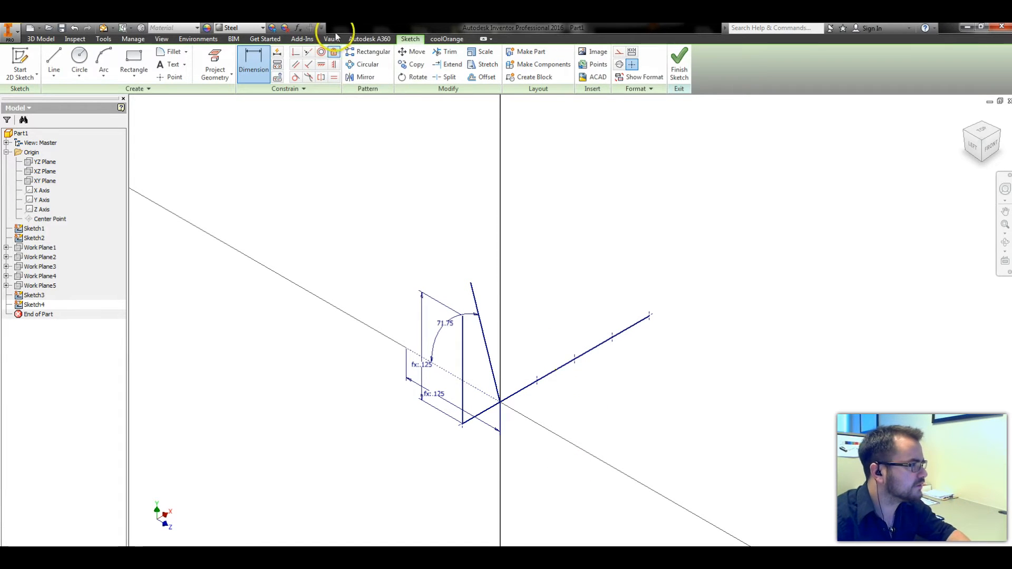
Step: Change the user parameter Rot1's equation to nturns * Prec1 * 360 deg
click(298, 27)
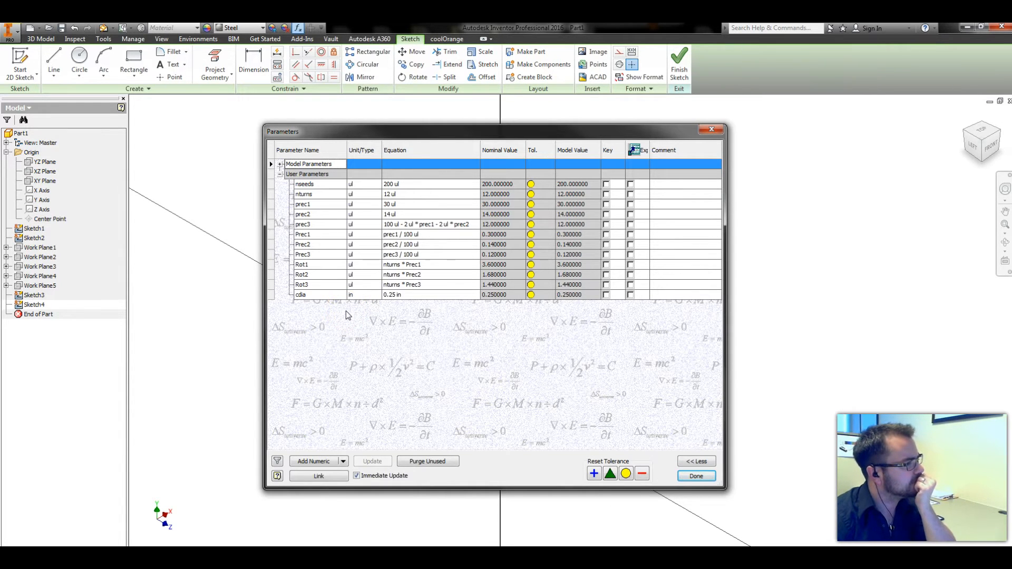
click(438, 264)
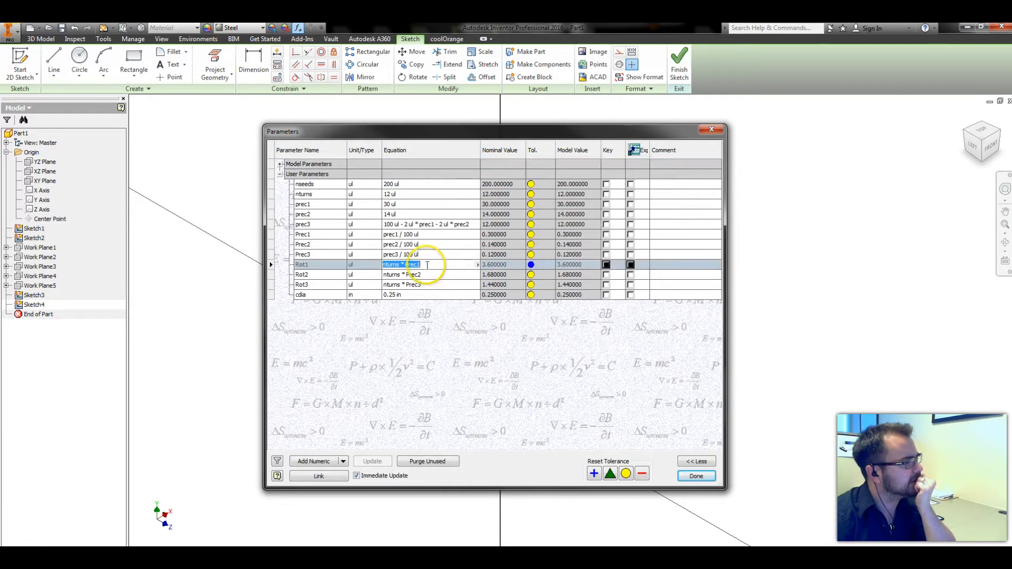
text(*)
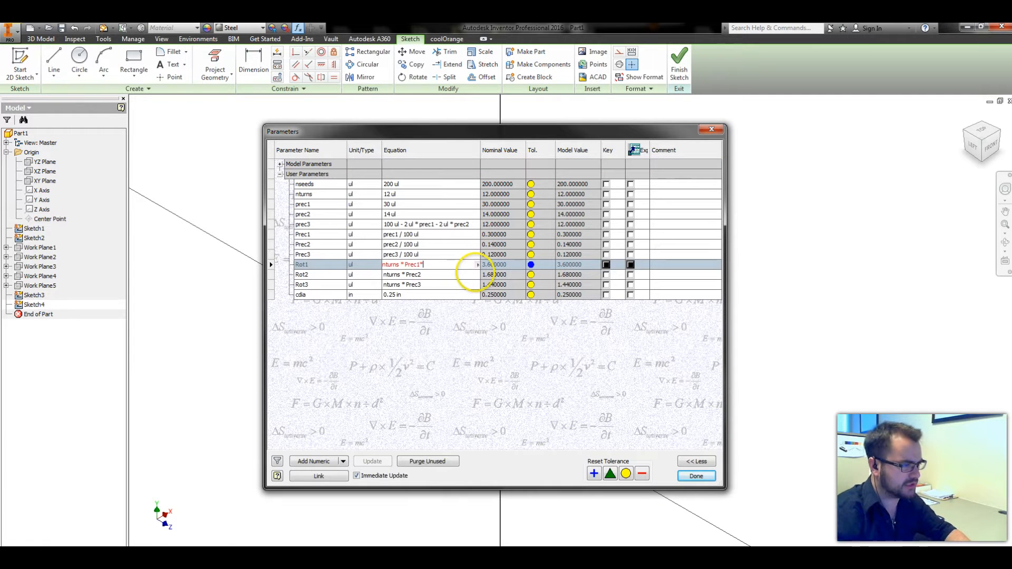
text( 360 deg)
key(Return)
Step: Set the unit of the user parameters Rot1, Rot2 and Rot3 to deg
click(367, 264)
text(deg)
key(Return)
click(363, 275)
text(deg)
key(Return)
click(368, 285)
text(deg)
key(Return)
Step: Set the equations of Rot2 to nturns * Prec2 * 360 deg and Rot3 to nturns * Prec3 * 360 deg, and close the parameters
click(445, 274)
text(* 360 deg)
key(Return)
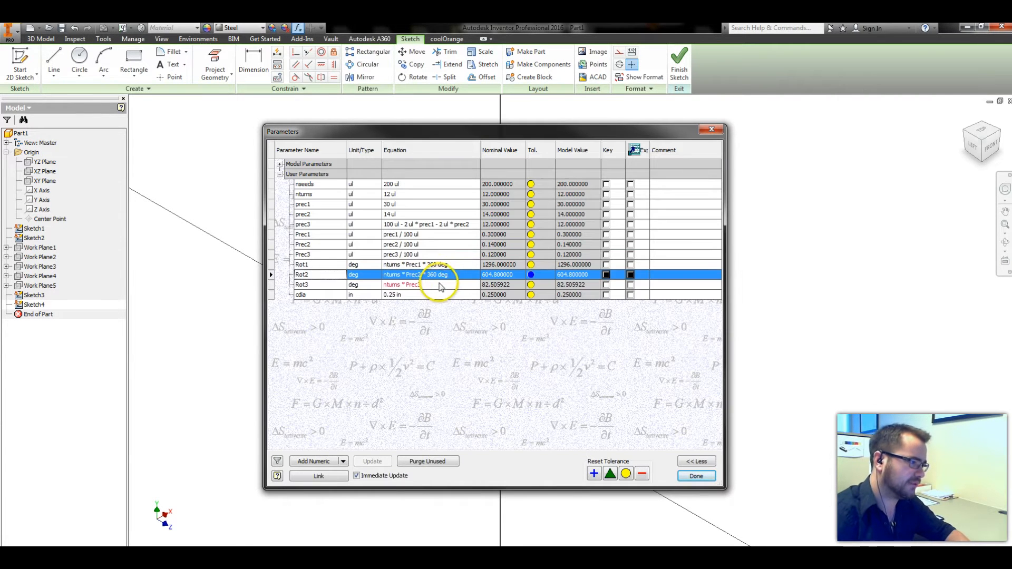
click(435, 285)
text(* 360 deg)
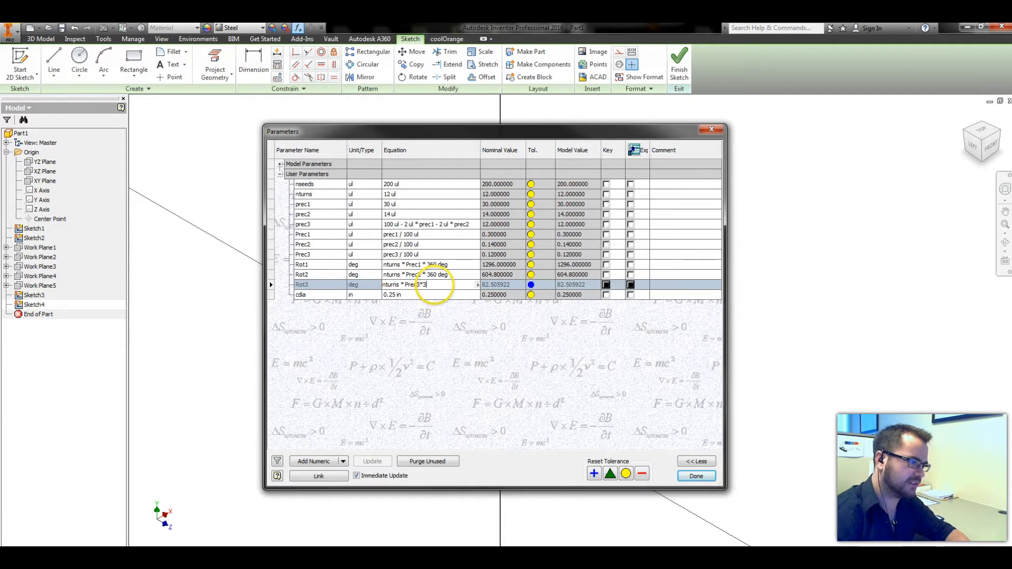
key(Return)
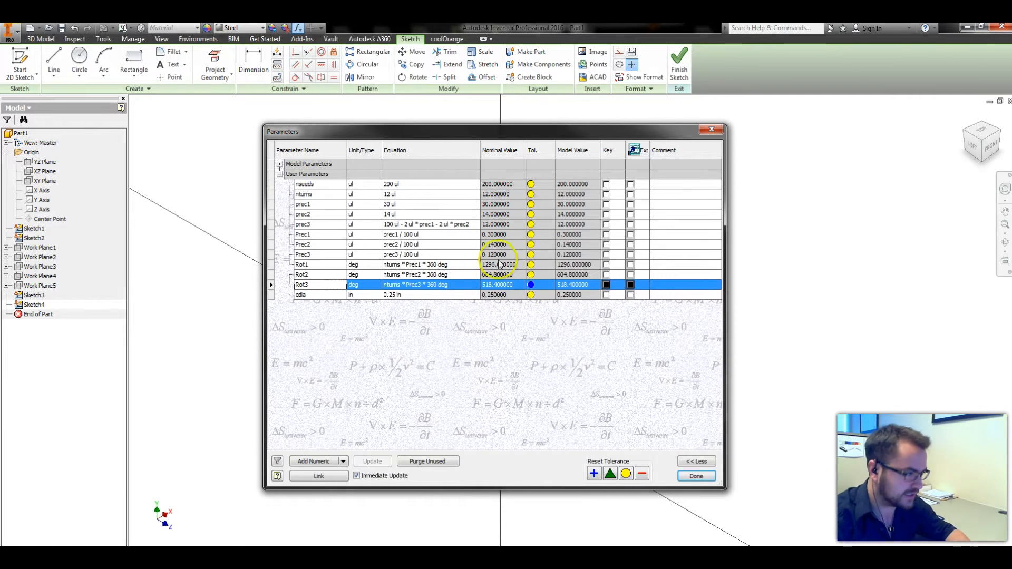
click(696, 476)
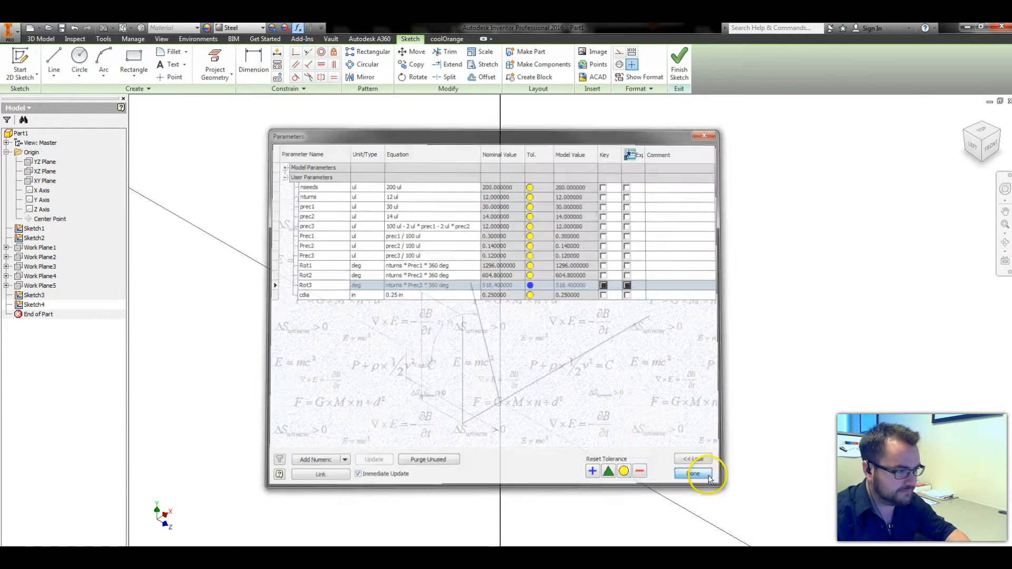
Step: Set the angle dimension between the slanted line and the construction line to 90 + Rot1 and finish the sketch
double_click(446, 323)
text(90 + Rot1)
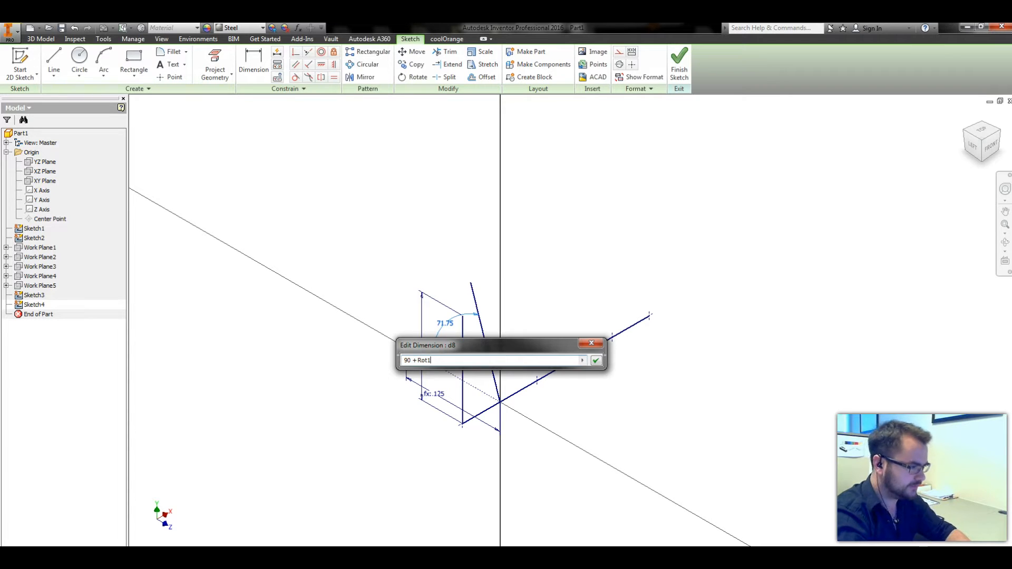
key(Return)
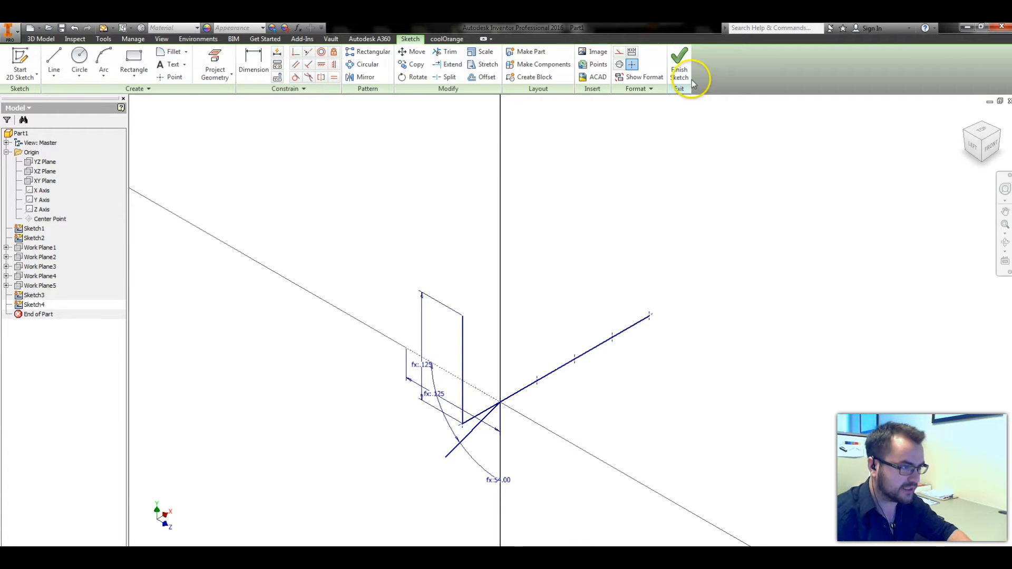
click(679, 66)
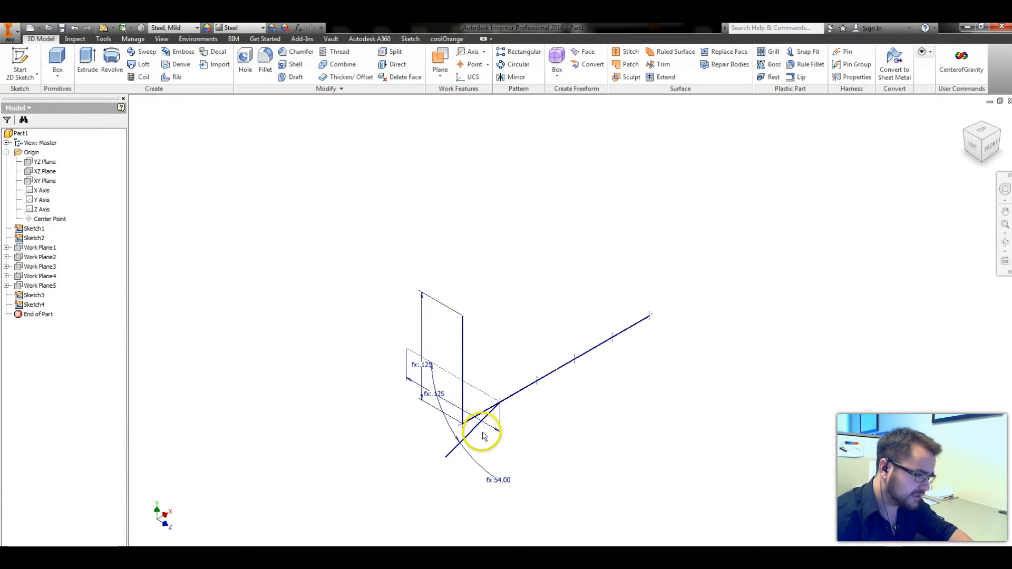
Step: Sweep the vertical line as a surface along the row's first segment with a twist of Rot1
key(ctrl+shift+s)
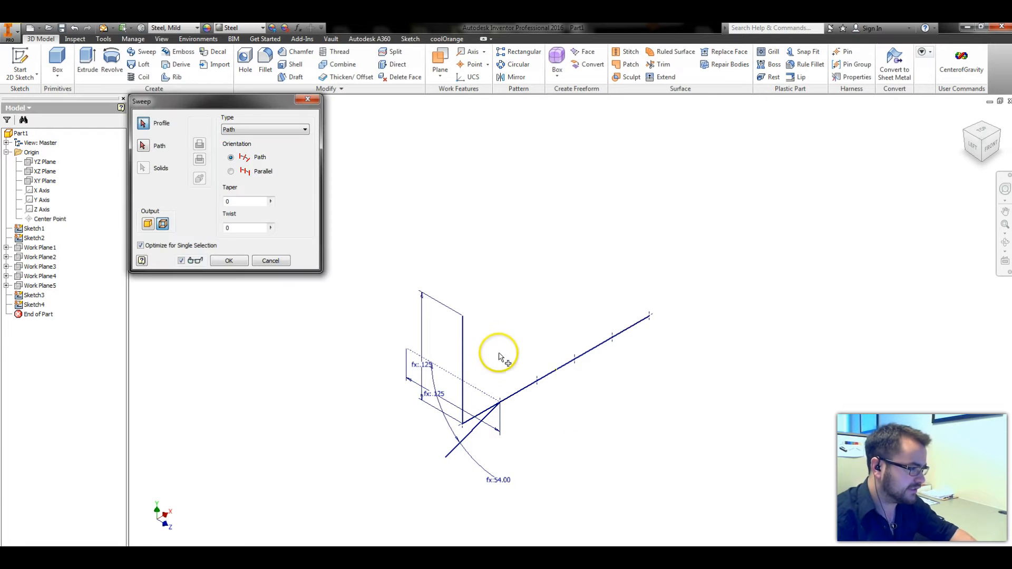
click(475, 417)
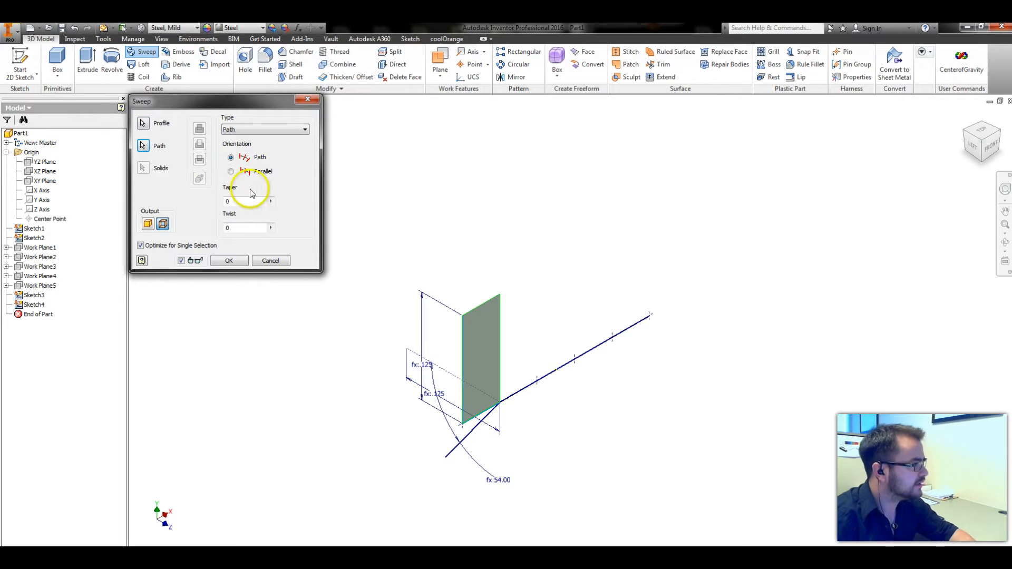
click(232, 227)
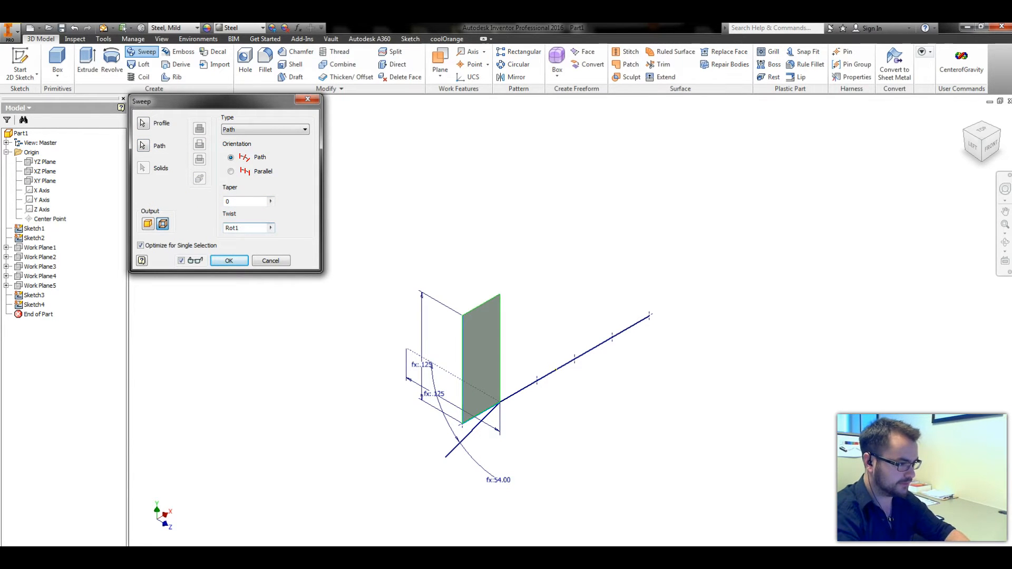
key(Return)
Step: Examine from several sides how the twisted sweep surface ends relative to the angled line in Sketch4
shift+middle_drag(685, 411, 649, 405)
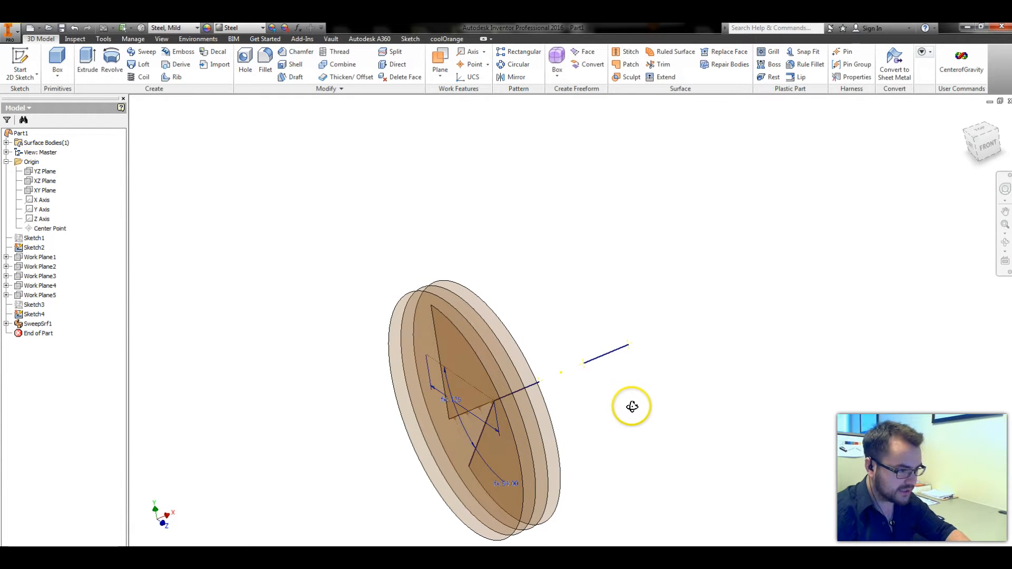
click(489, 438)
shift+middle_drag(489, 438, 508, 469)
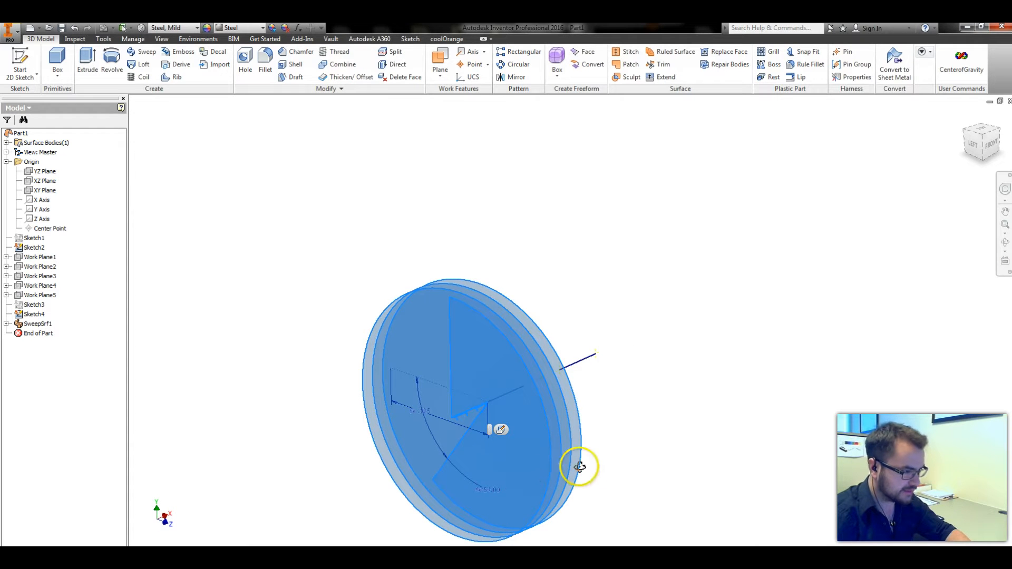
click(685, 461)
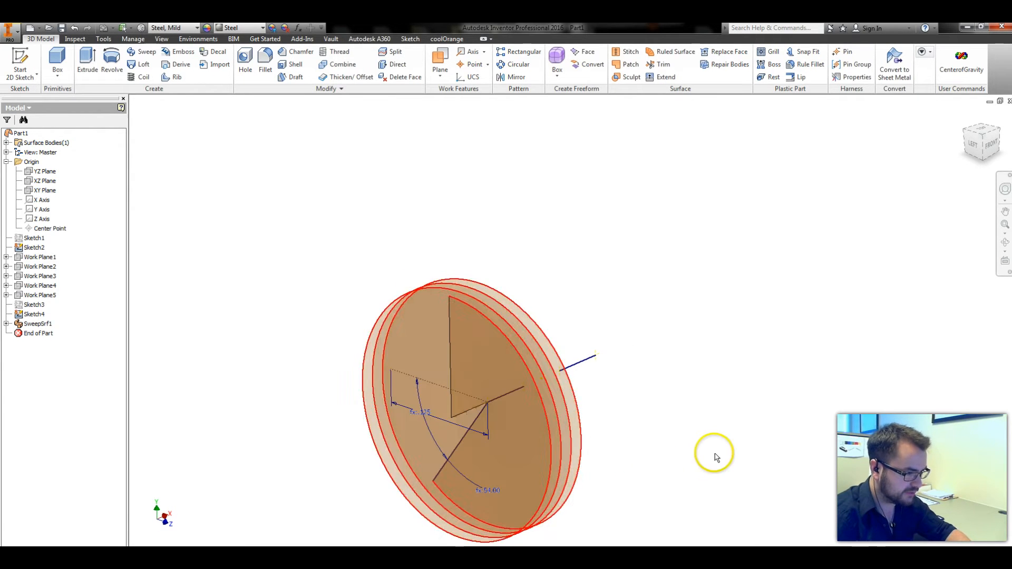
middle_drag(656, 411, 656, 314)
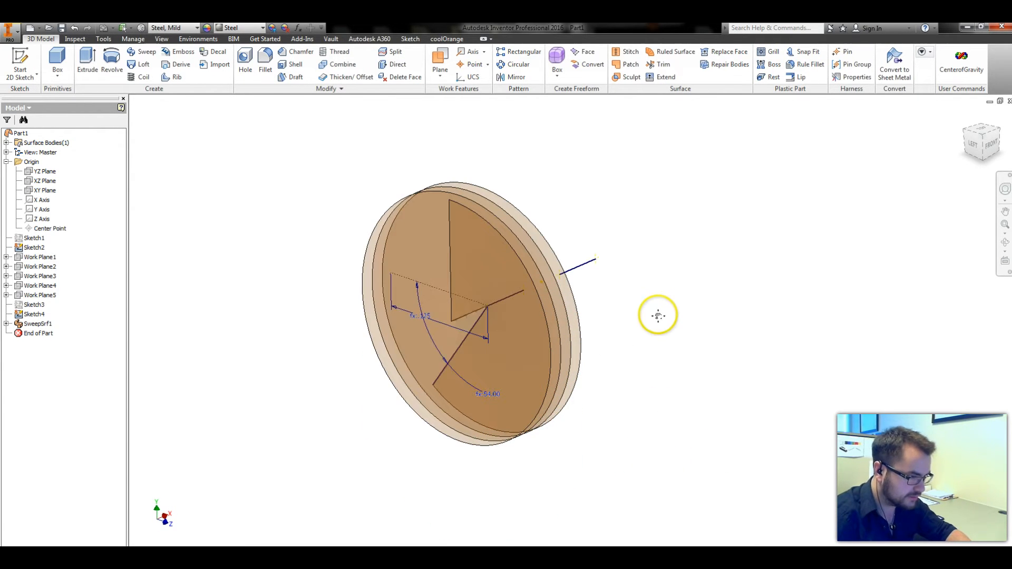
click(968, 134)
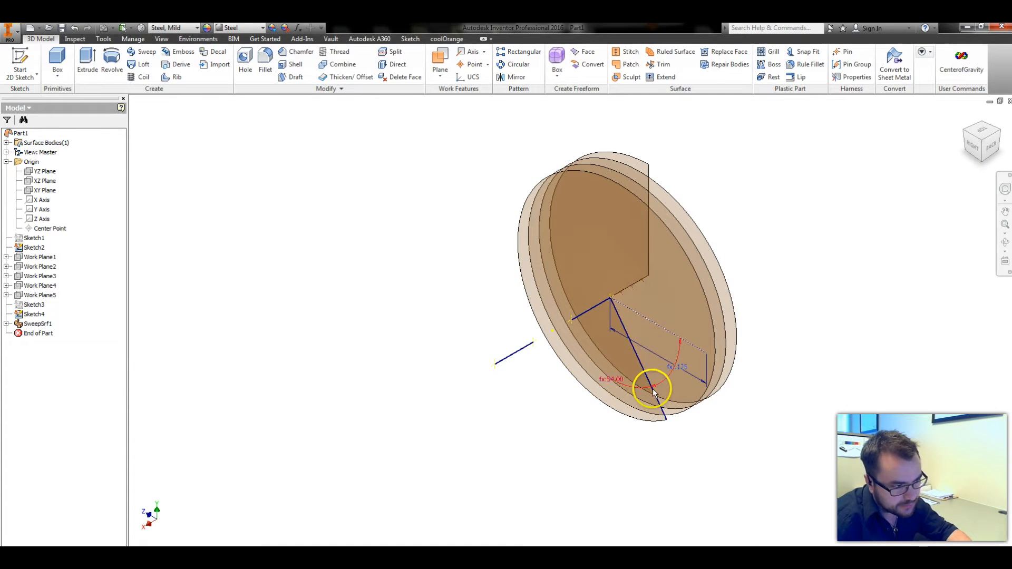
click(998, 132)
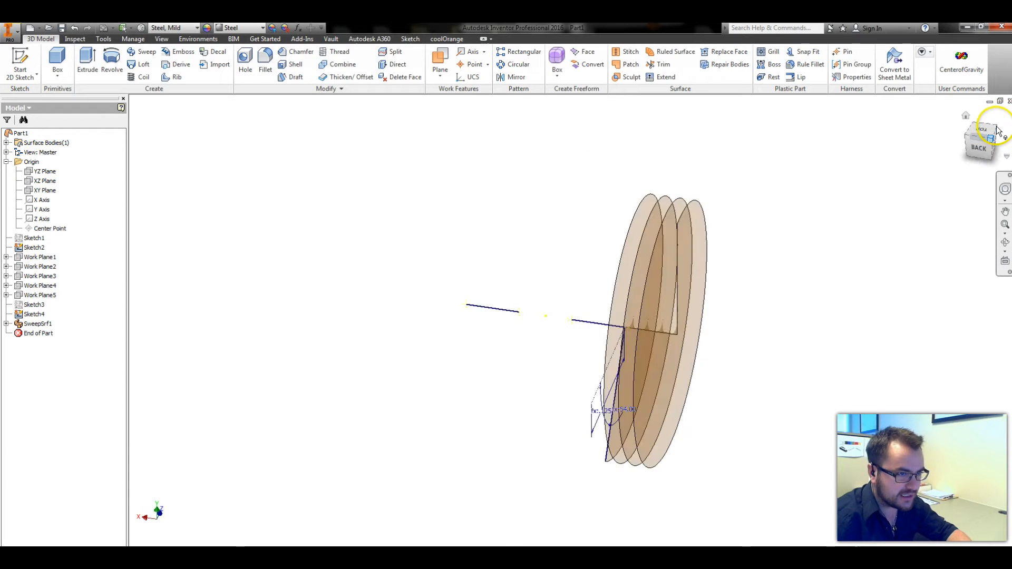
click(998, 138)
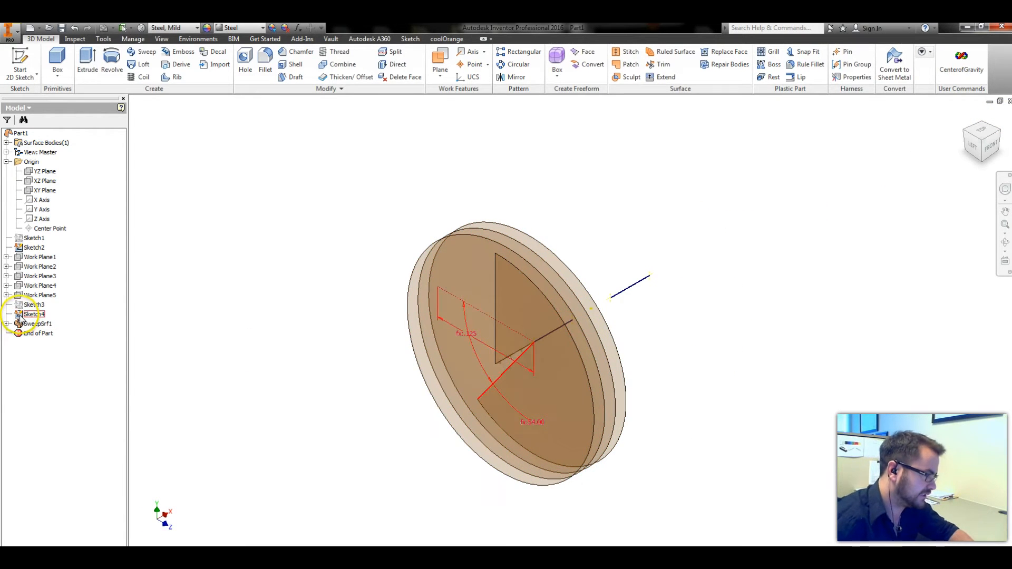
Step: Roll the End of Part marker back above the sweep surface and make Sketch3 and Sketch1 visible
drag(19, 334, 20, 324)
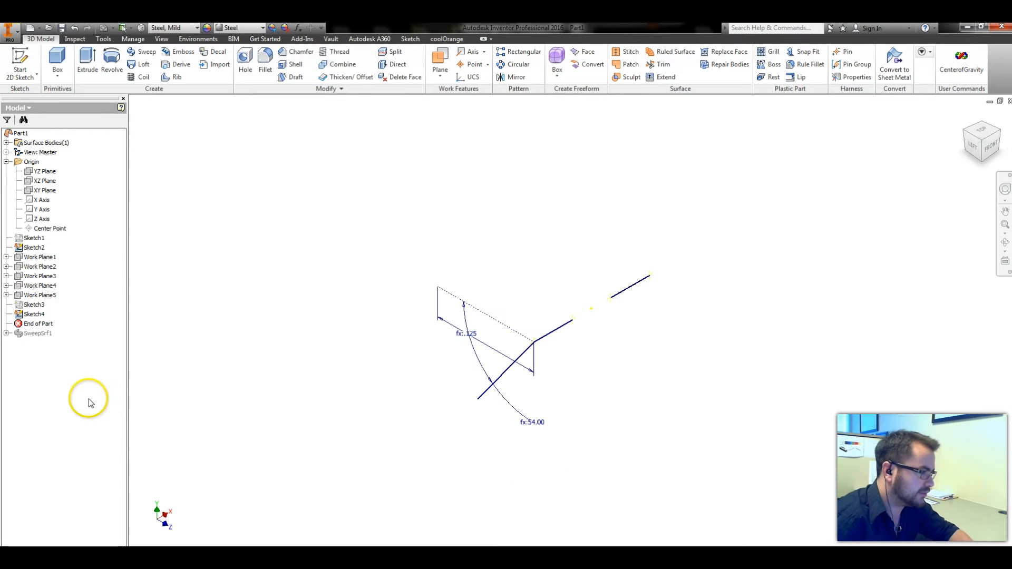
click(19, 307)
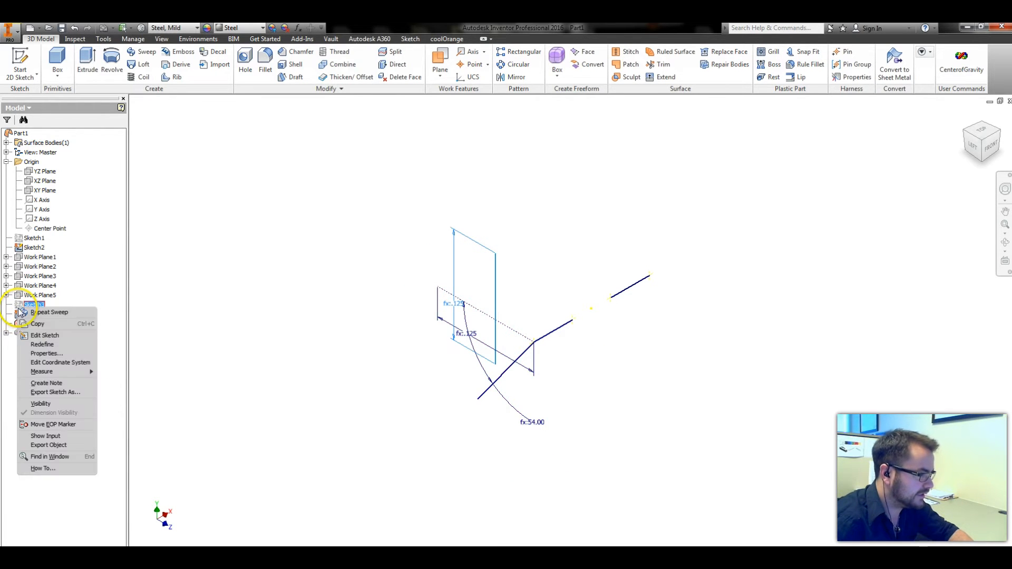
click(29, 238)
click(670, 401)
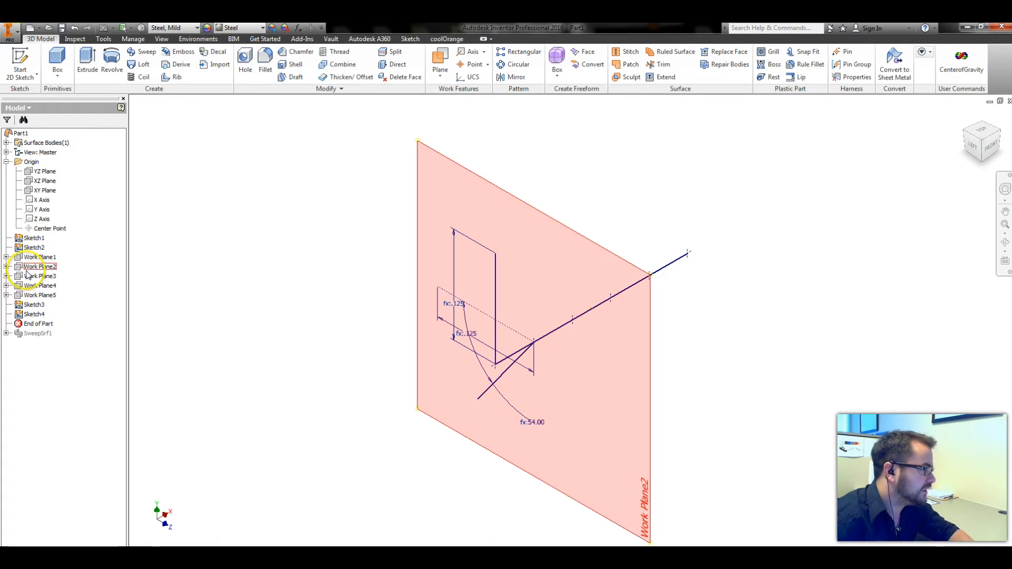
Step: Start a sketch on Work Plane3 and draw a construction line of length cdia/2 from the row's third point along the Z direction
click(28, 269)
click(32, 276)
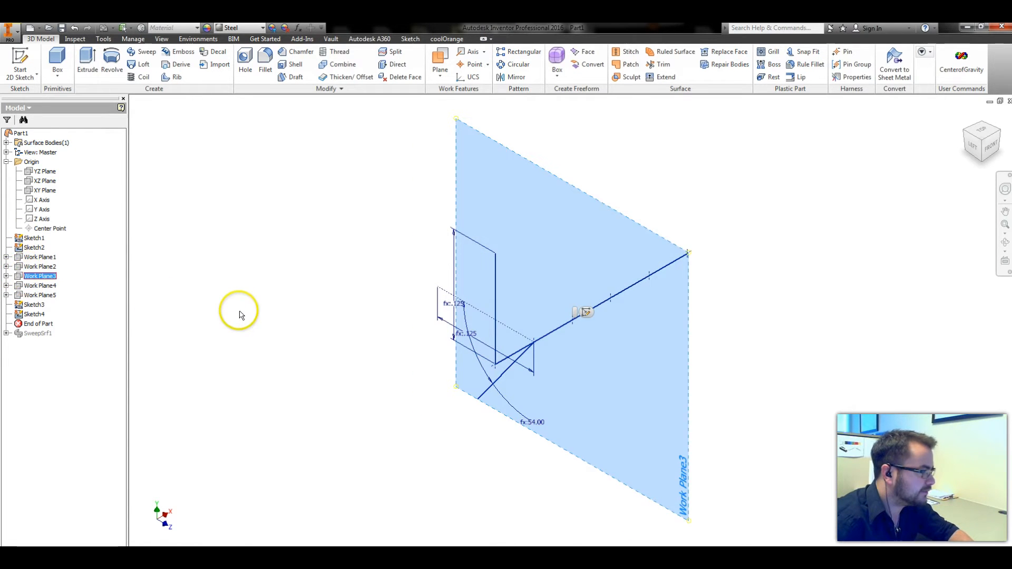
key(s)
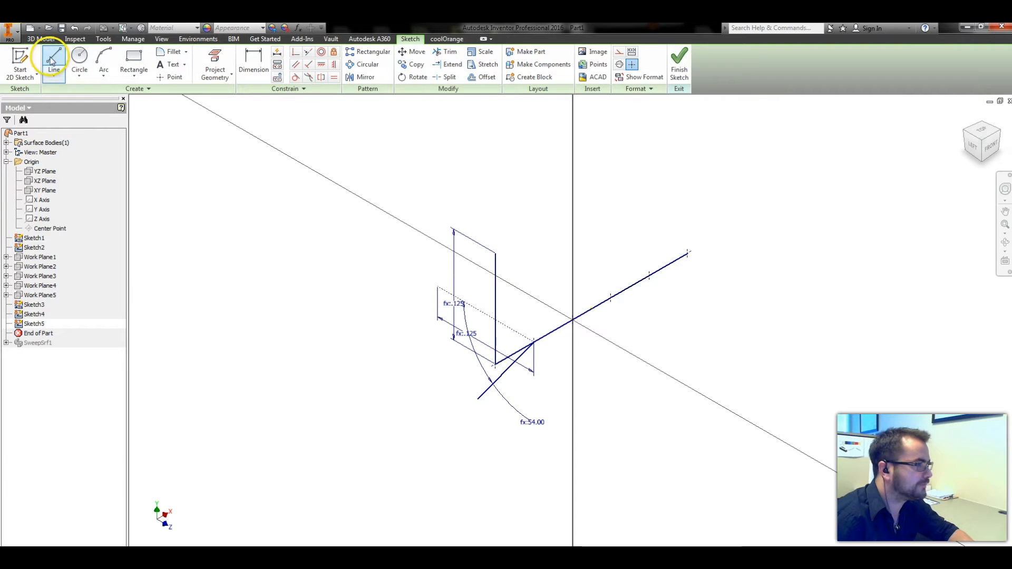
click(619, 51)
key(l)
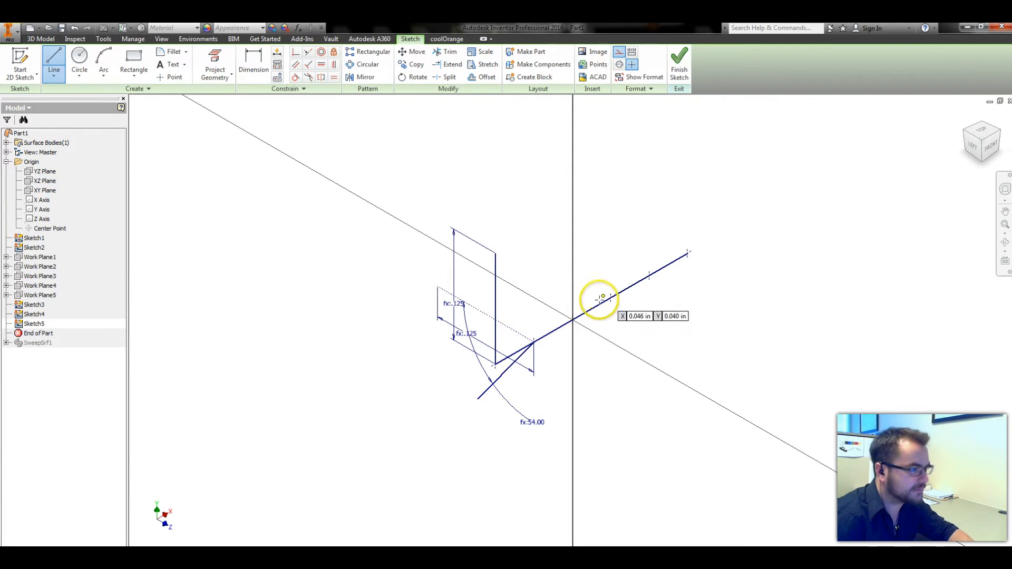
click(572, 320)
text(cdia/2)
key(Return)
key(Escape)
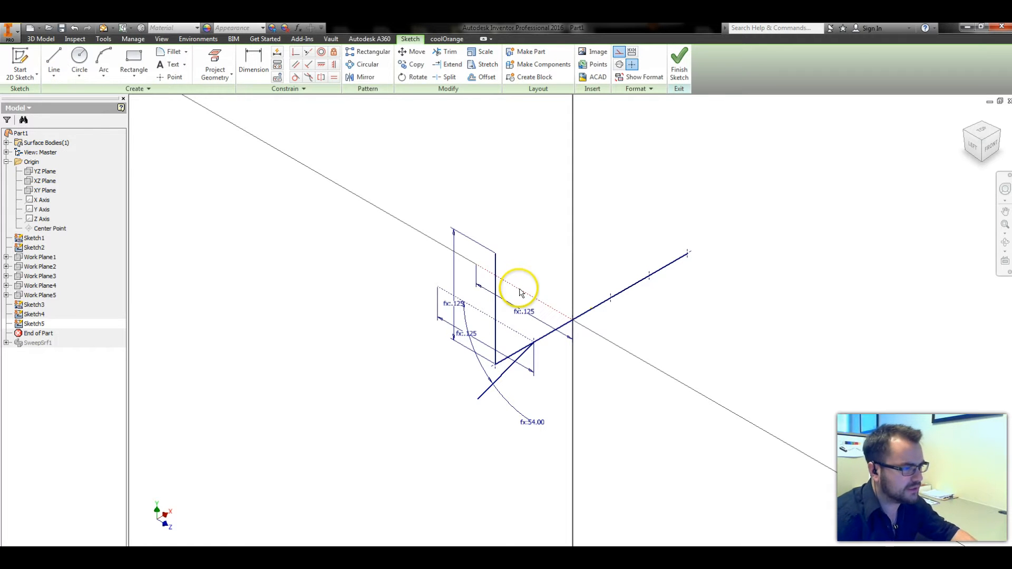
Step: Draw a slanted solid line of length cdia/2 upward from the row's third point
key(l)
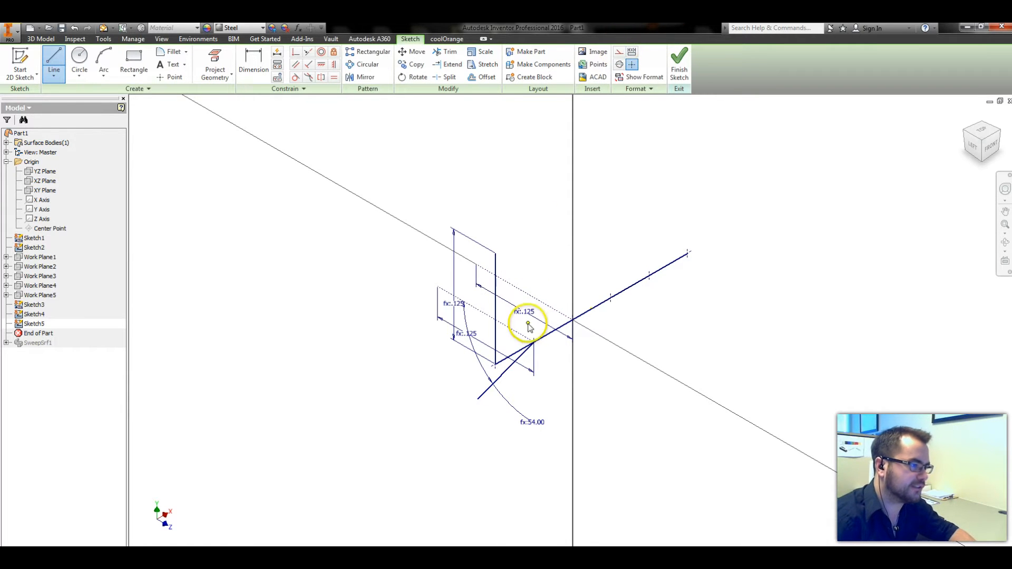
click(572, 320)
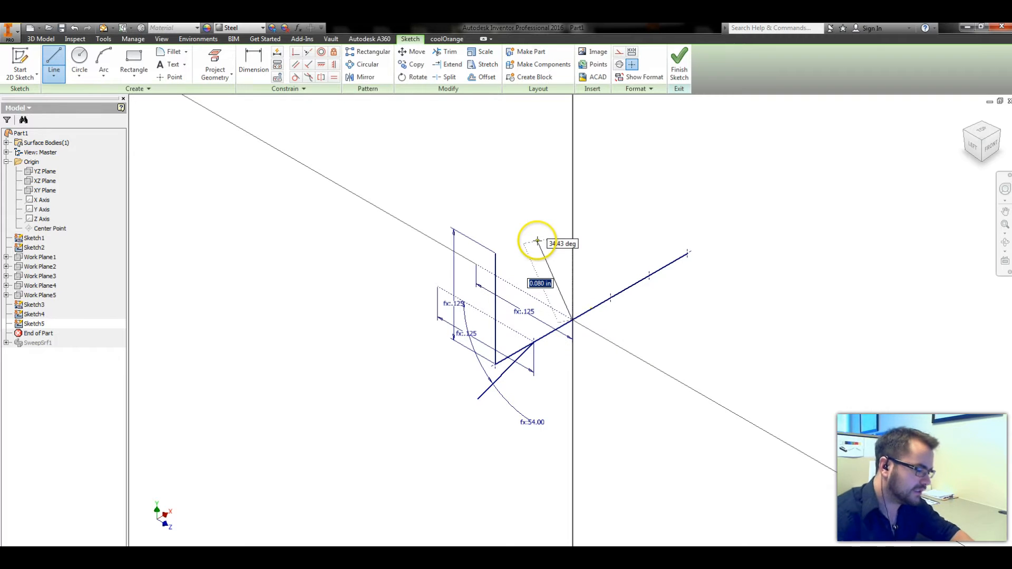
text(ddia)
key(Tab)
key(Return)
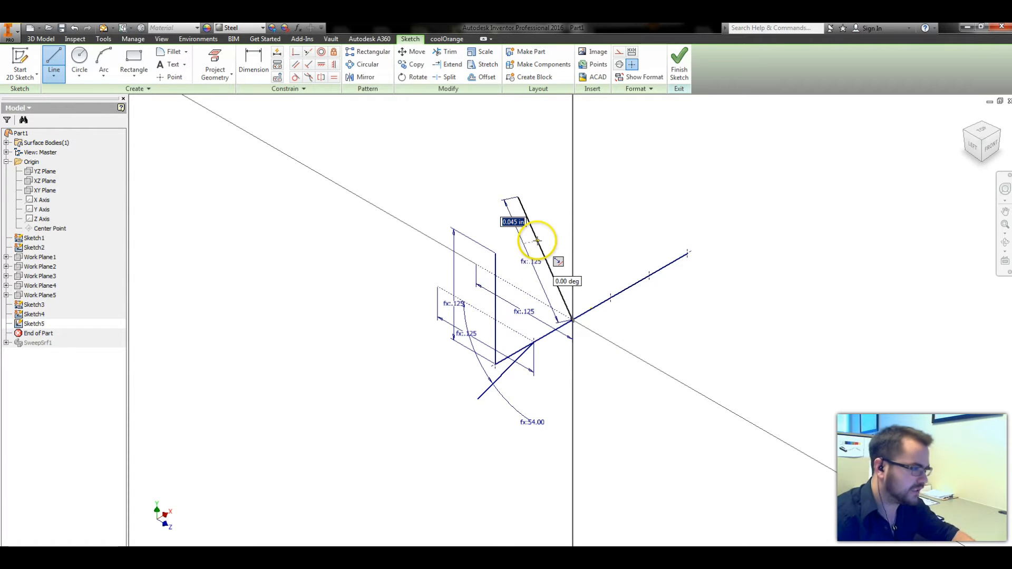
Step: Dimension the angle between the construction line and the slanted line as 90 + Rot1 + Rot2, and finish the sketch
key(Escape)
key(d)
click(516, 289)
click(497, 239)
text(90 + Rot1 + Rot2)
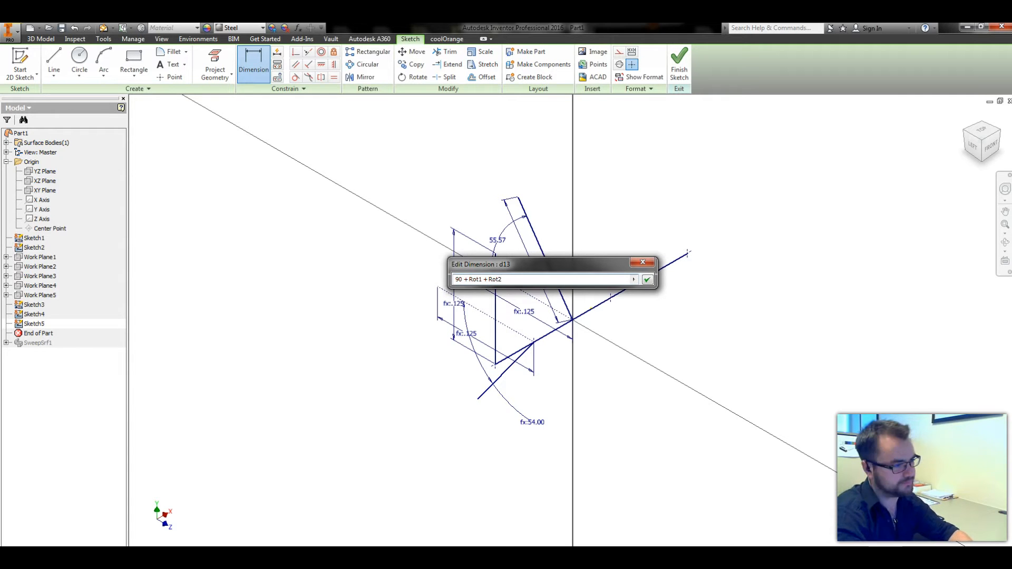
key(Return)
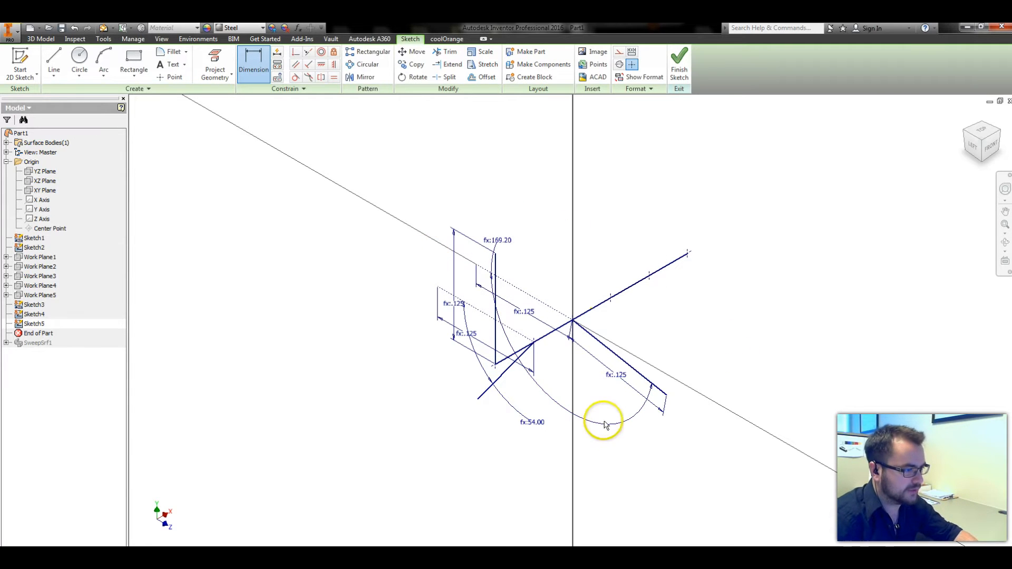
key(Escape)
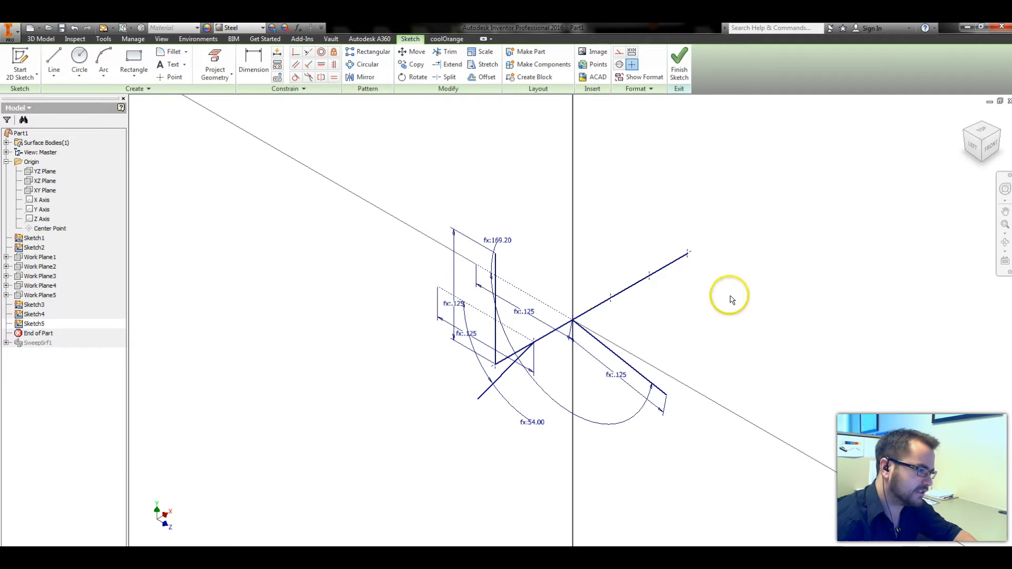
click(685, 63)
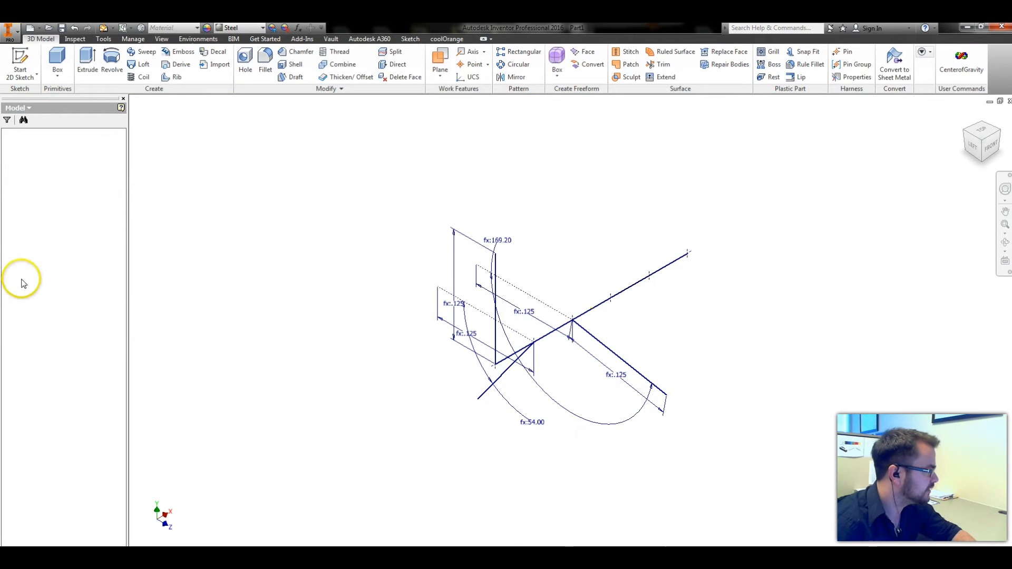
Step: Start a new sketch on Work Plane4, at the row's fourth point
click(30, 278)
shift+middle_drag(782, 379, 739, 375)
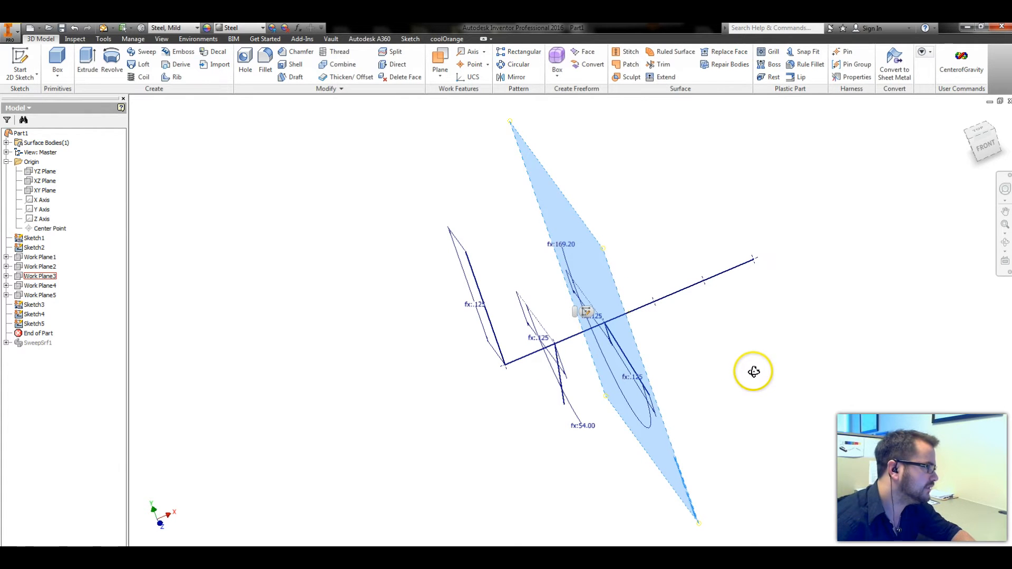
click(42, 285)
key(s)
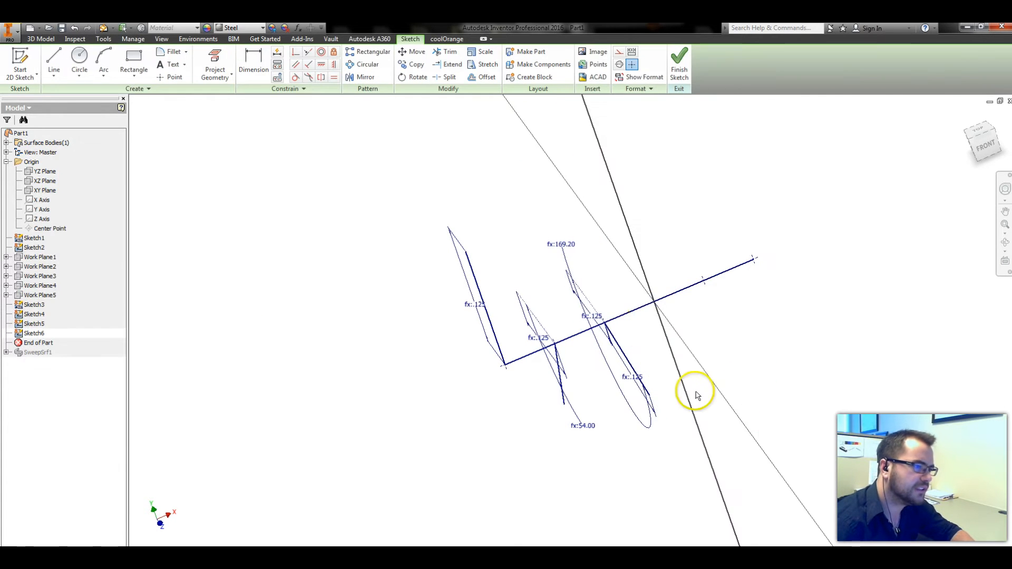
Step: Draw a horizontal construction line .125 in long in the open sketch, starting from the sketch origin on the axis
key(l)
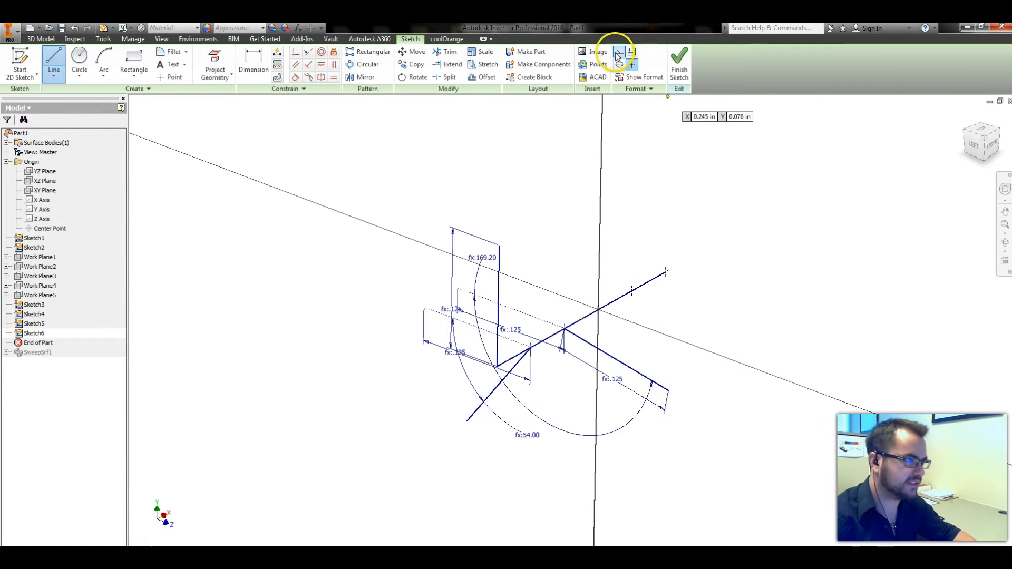
click(598, 310)
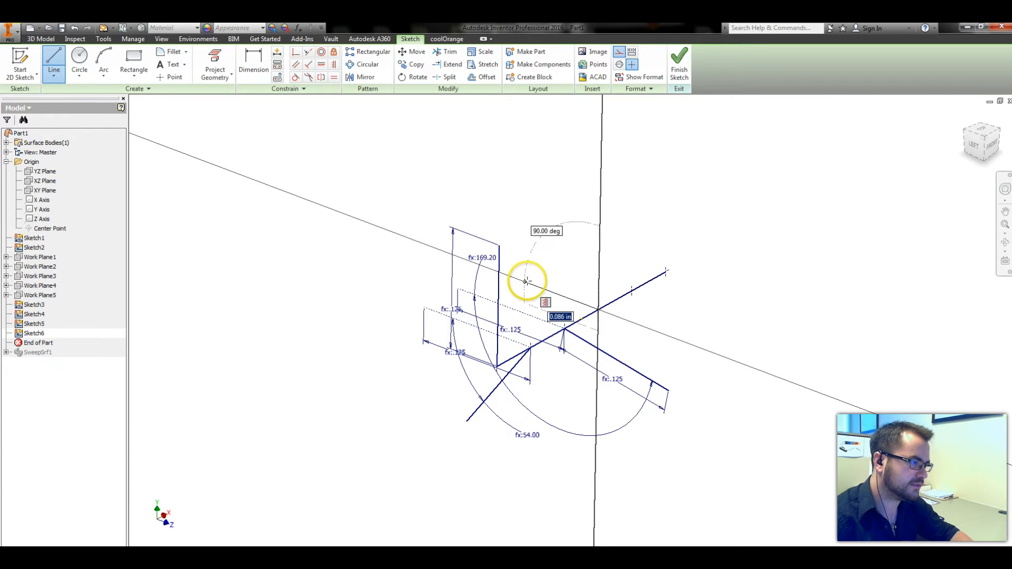
key(Return)
Step: Draw a regular, non-construction line of length cdia/2 from the same origin, angled above the construction line
click(619, 51)
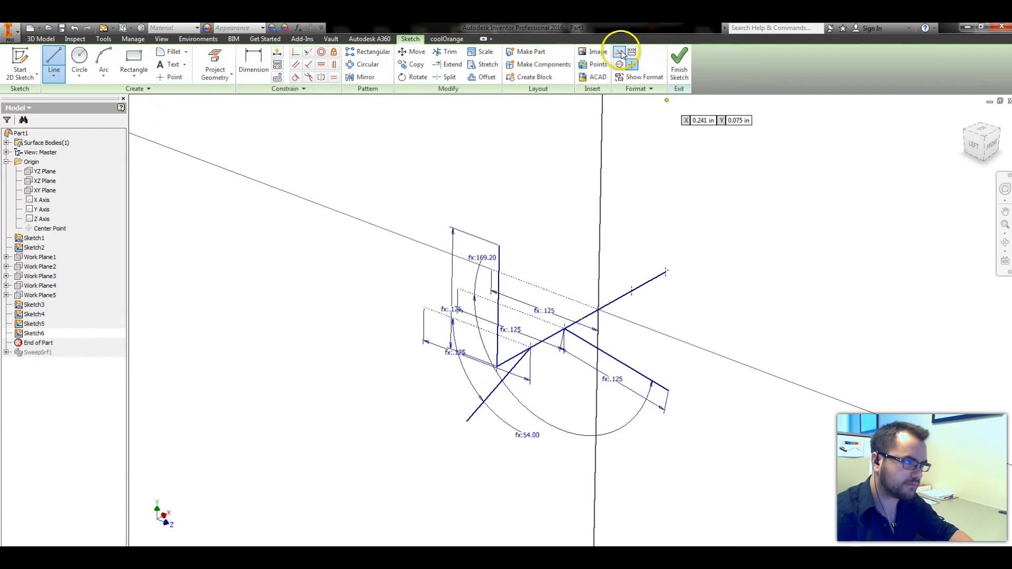
click(599, 309)
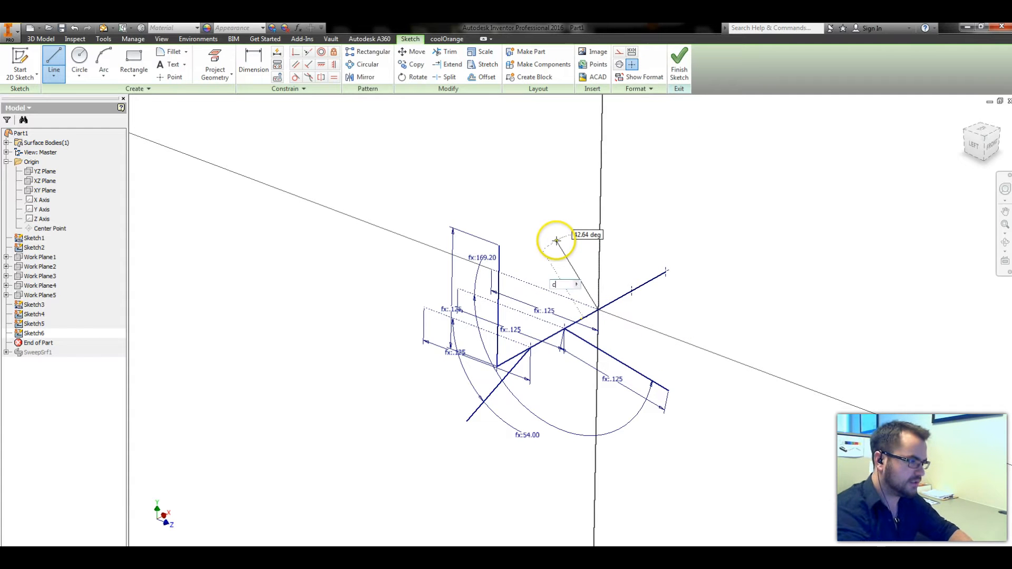
text(cdia/2)
key(Return)
Step: Dimension the angle between the solid and construction lines as 90 + Rot1 + Rot2 + Rot3 and finish the sketch
key(d)
click(554, 237)
click(524, 282)
click(512, 240)
text(90 + Rot1 + Rot2 + Rot3)
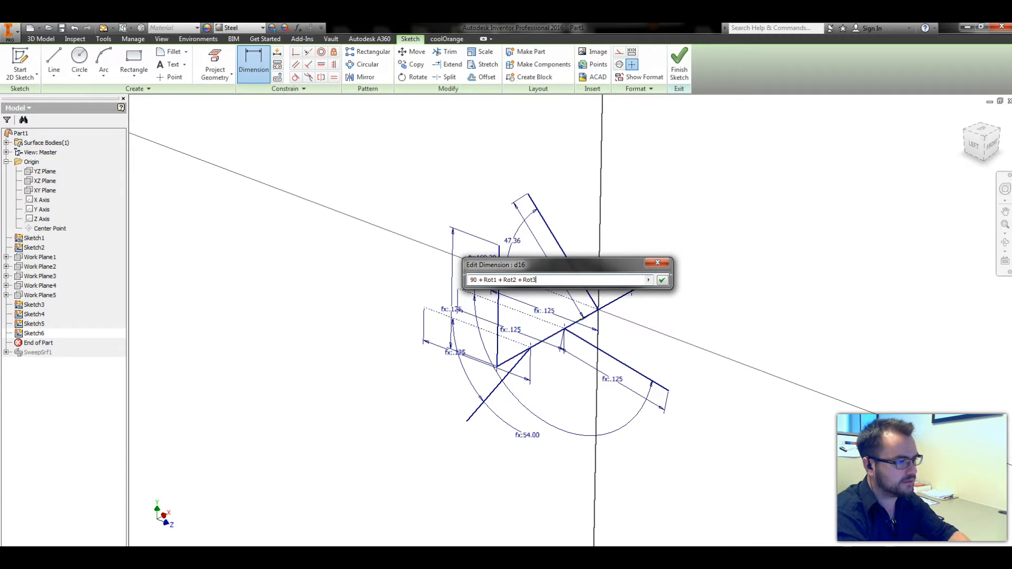
key(Return)
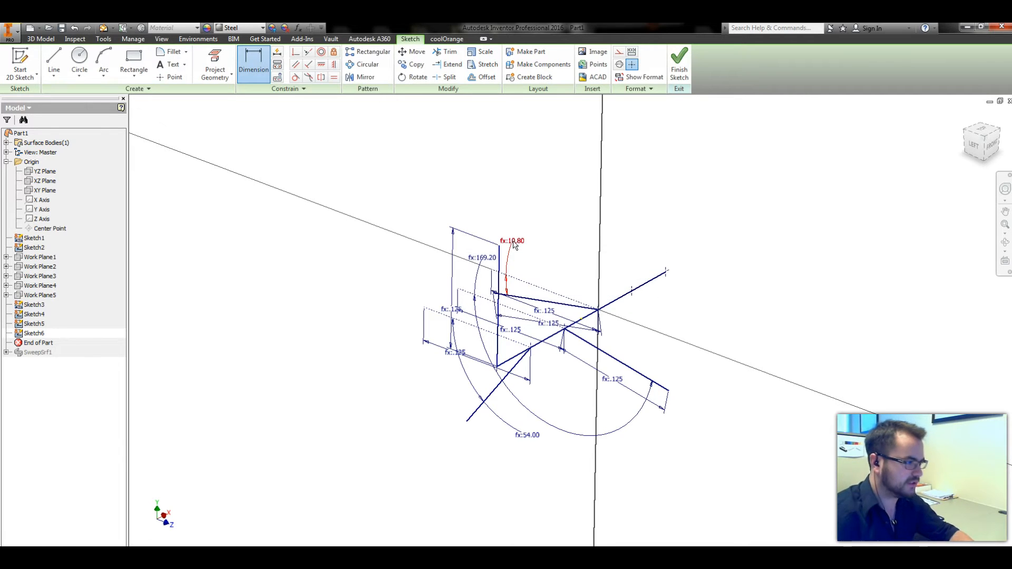
key(Escape)
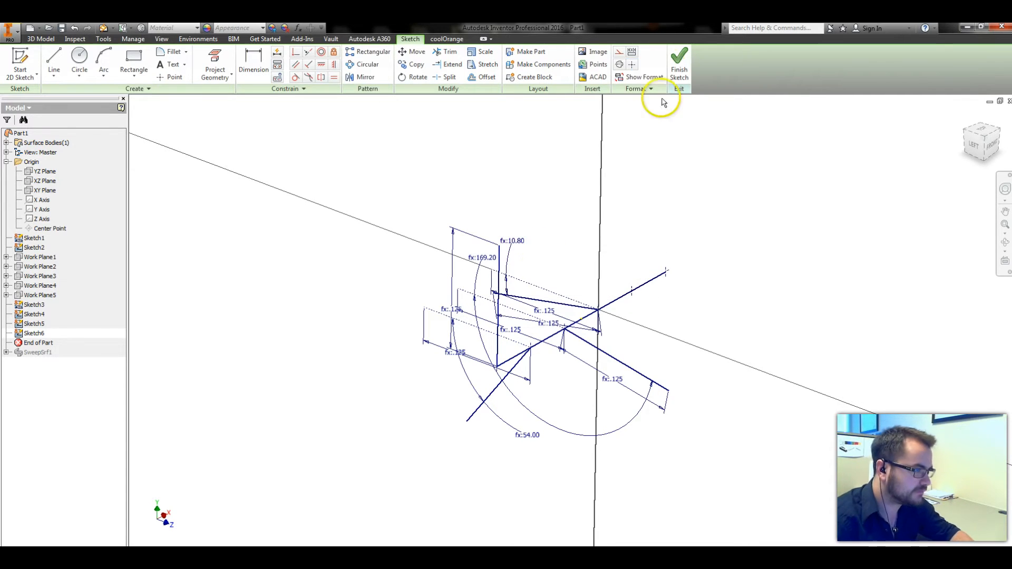
click(681, 72)
Step: Start a sketch on Work Plane5 and draw a horizontal construction line .125 in long from its origin
click(36, 296)
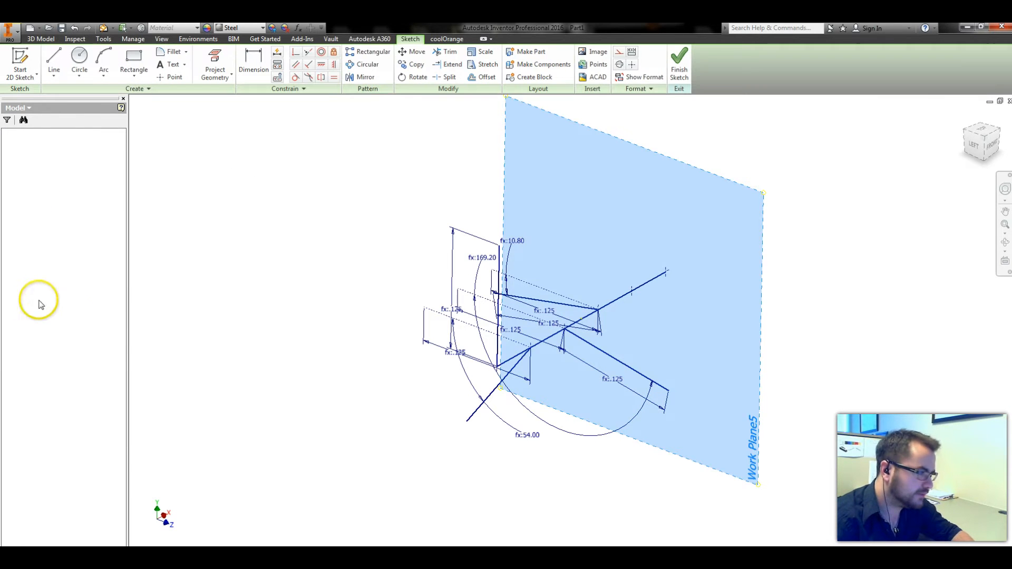
key(l)
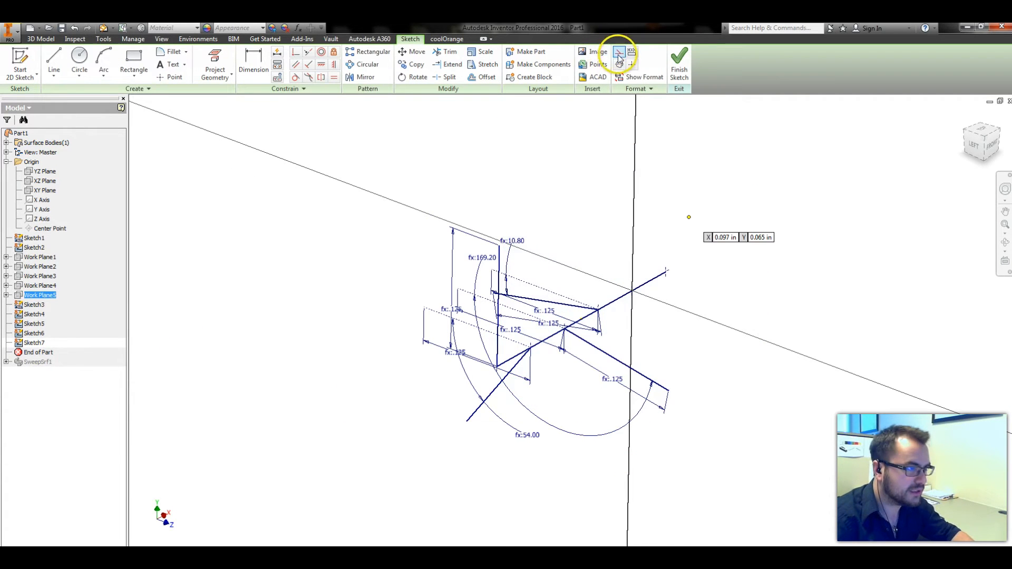
click(619, 53)
click(565, 264)
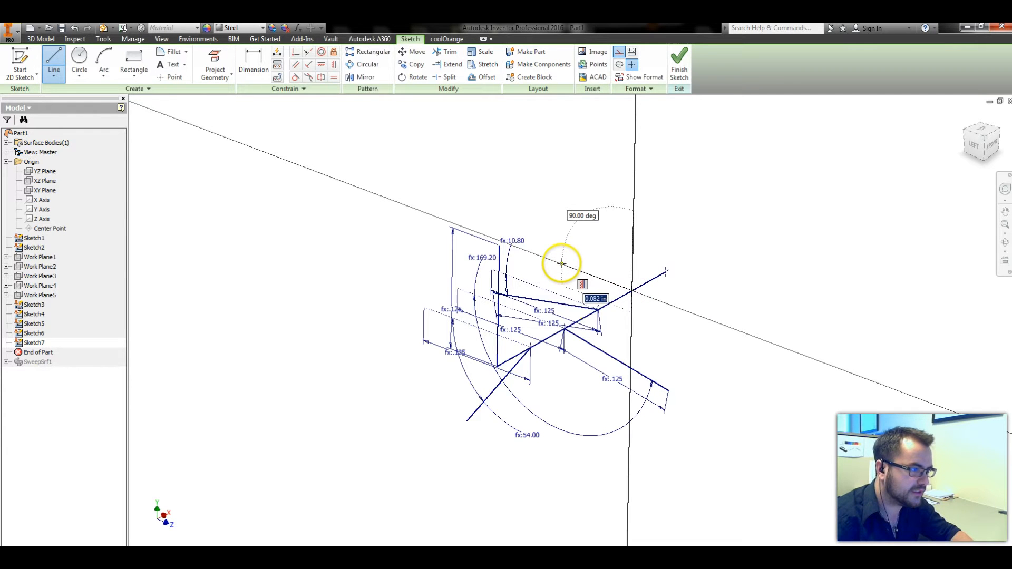
key(Return)
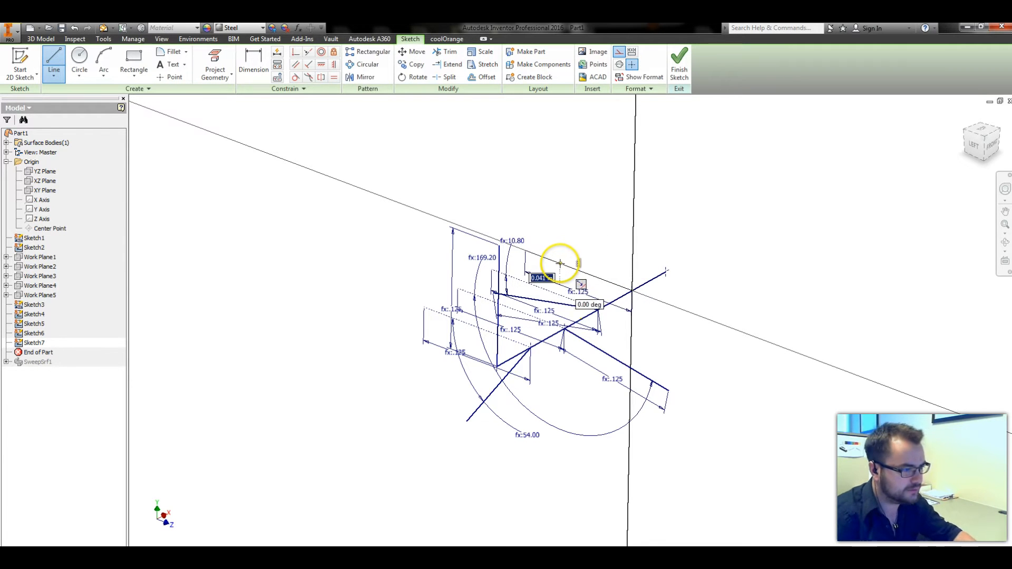
Step: Draw a regular line of length cdia/2 from the Work Plane5 sketch's origin, angled above its construction line
click(618, 53)
click(632, 290)
text(cdia)
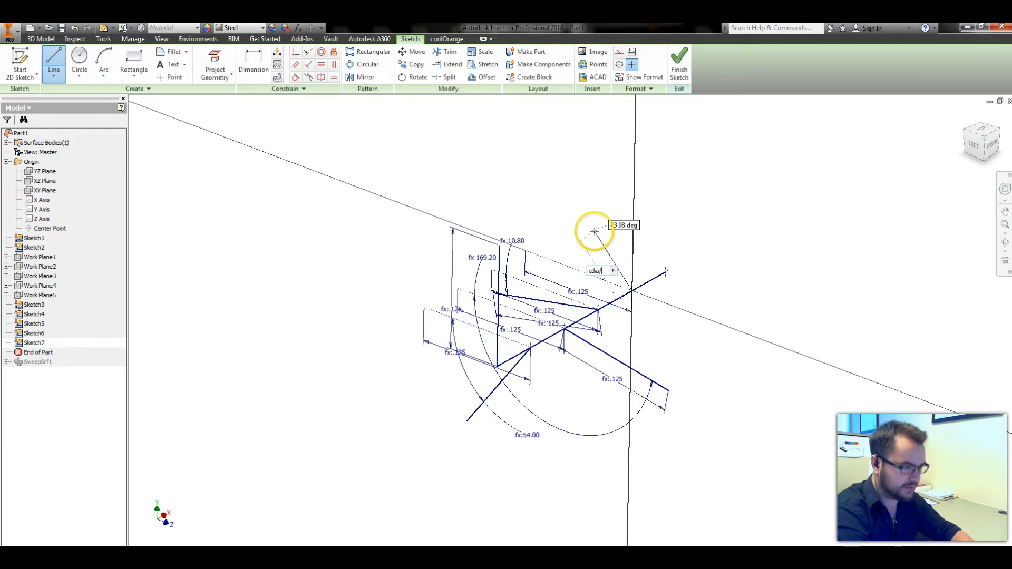
text(/2)
key(Return)
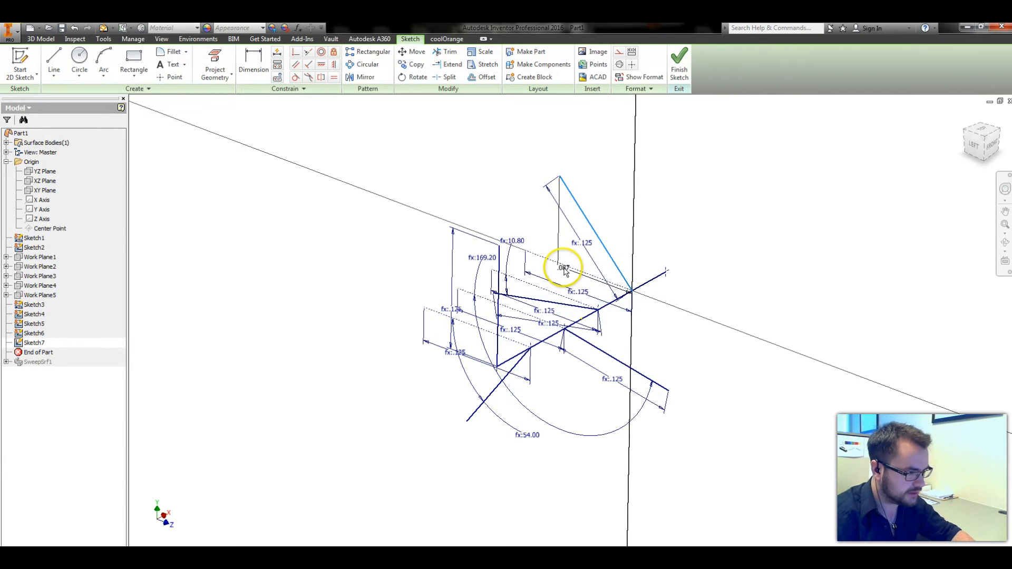
Step: Set the angle between the two Work Plane5 sketch lines to 90 + Rot1 + 2*Rot2 + Rot3 and finish the sketch
click(565, 267)
click(549, 227)
text(90 + Rot1 + 2*Rot2 + Rot3)
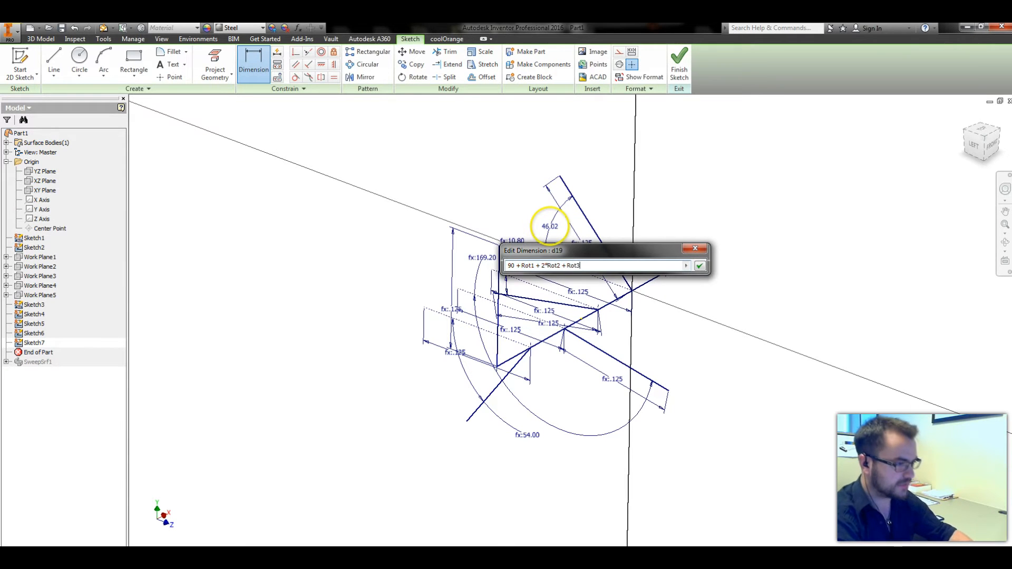
key(Return)
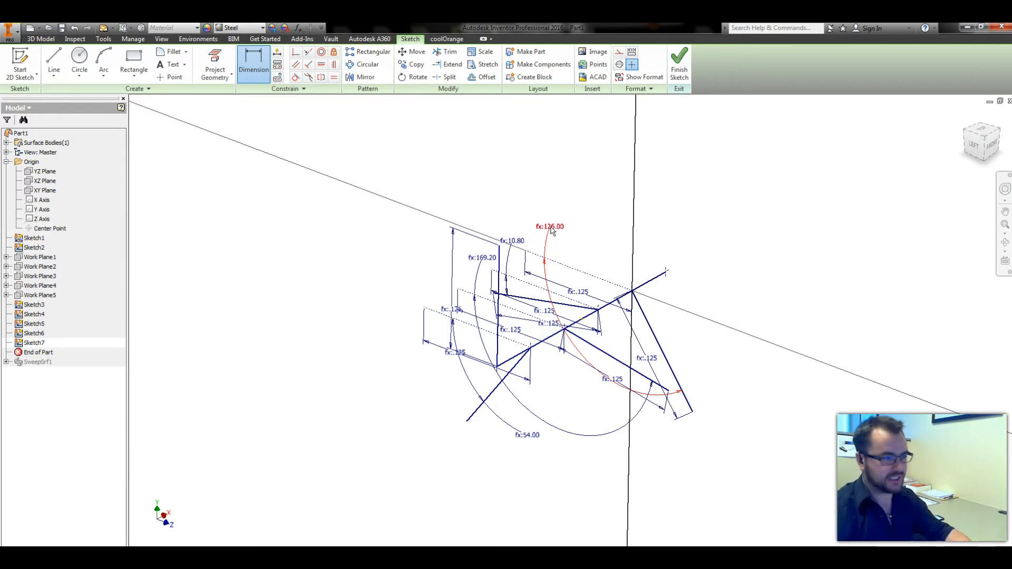
key(Escape)
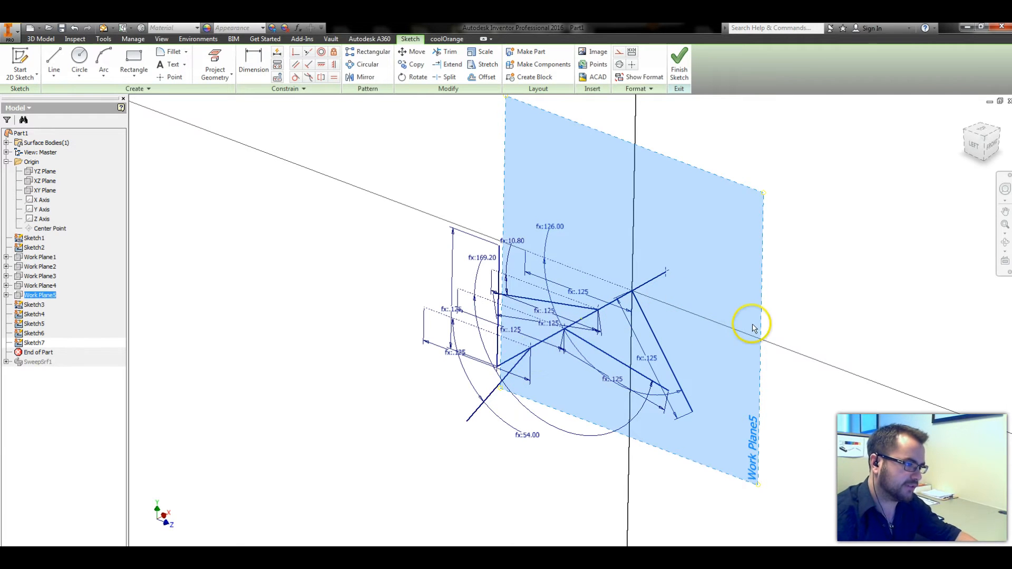
click(680, 58)
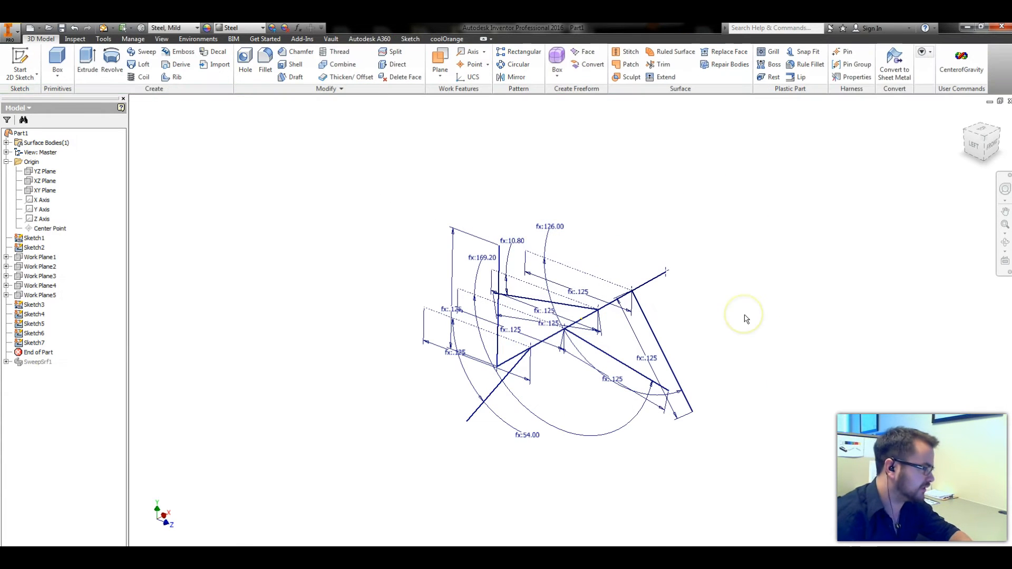
Step: Move End of Part below SweepSrf1, then sweep Sketch4's line as a surface along the second axis segment with twist Rot2
drag(31, 352, 33, 368)
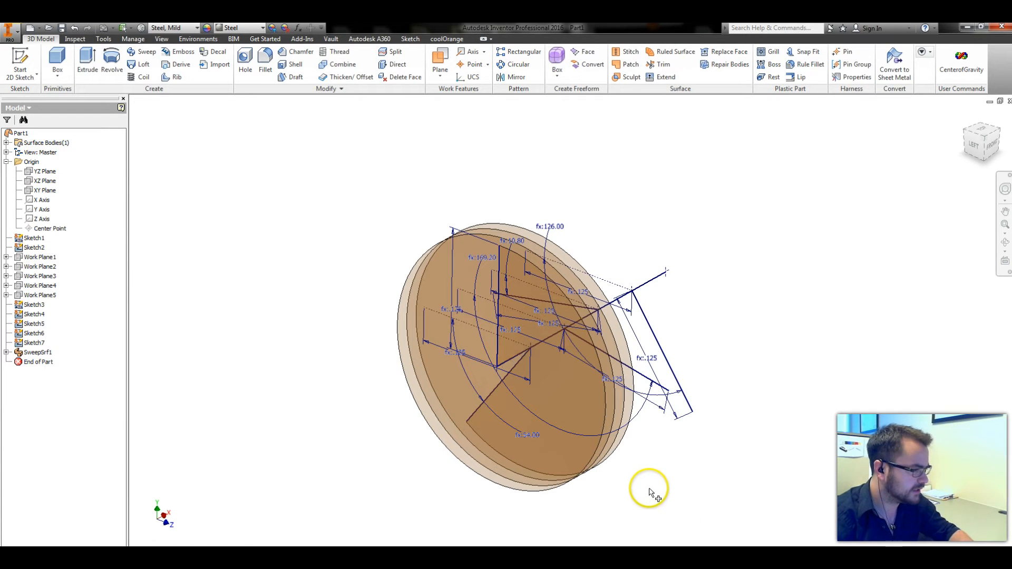
key(shift+s)
click(489, 387)
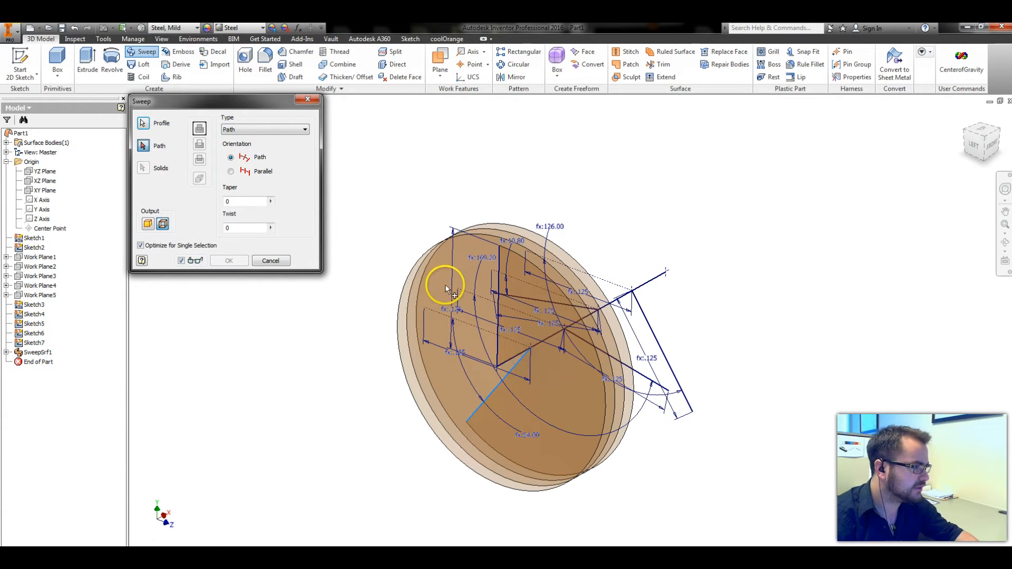
click(542, 343)
click(264, 225)
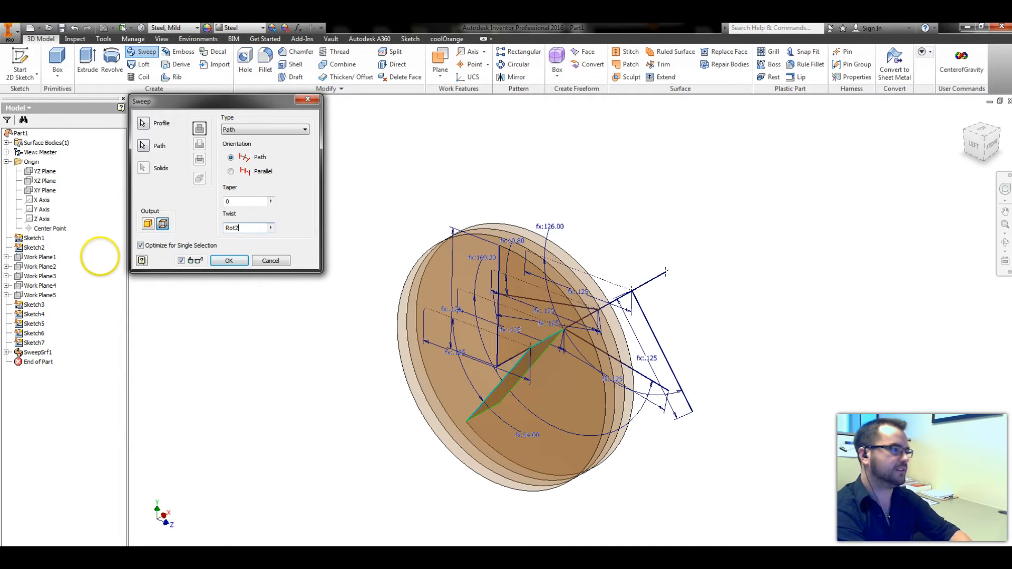
key(Return)
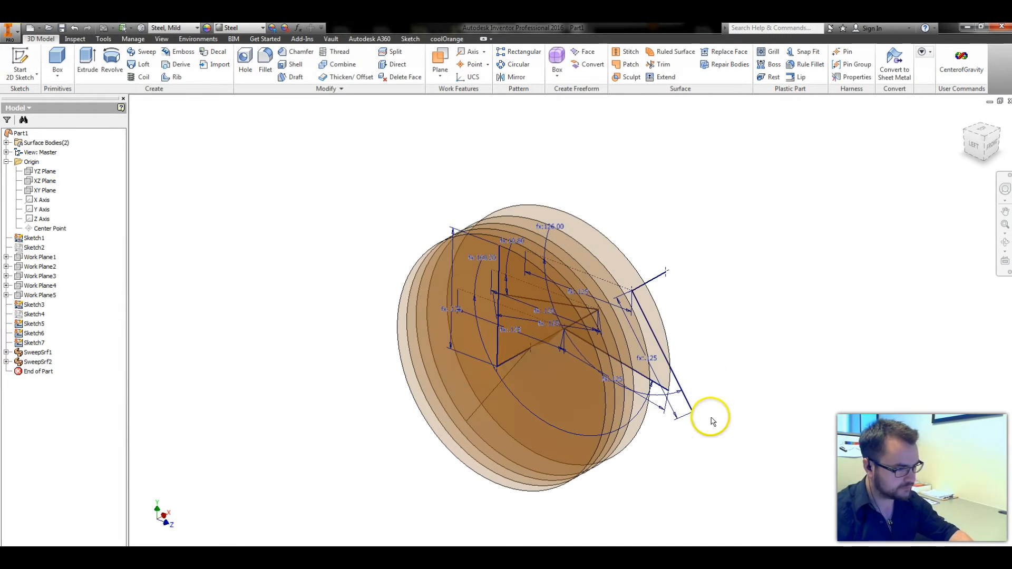
shift+middle_drag(768, 444, 755, 441)
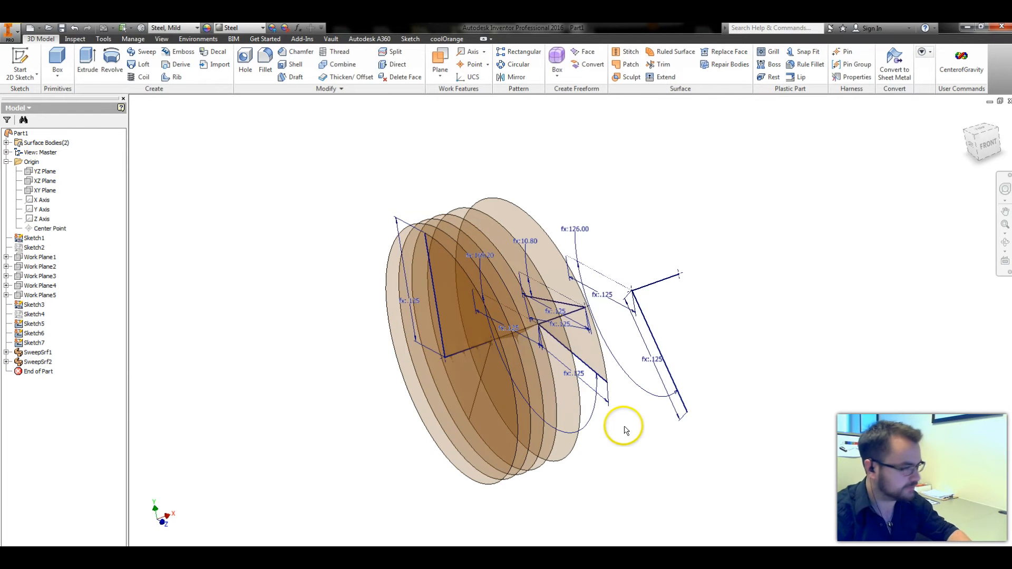
key(ctrl+shift+r)
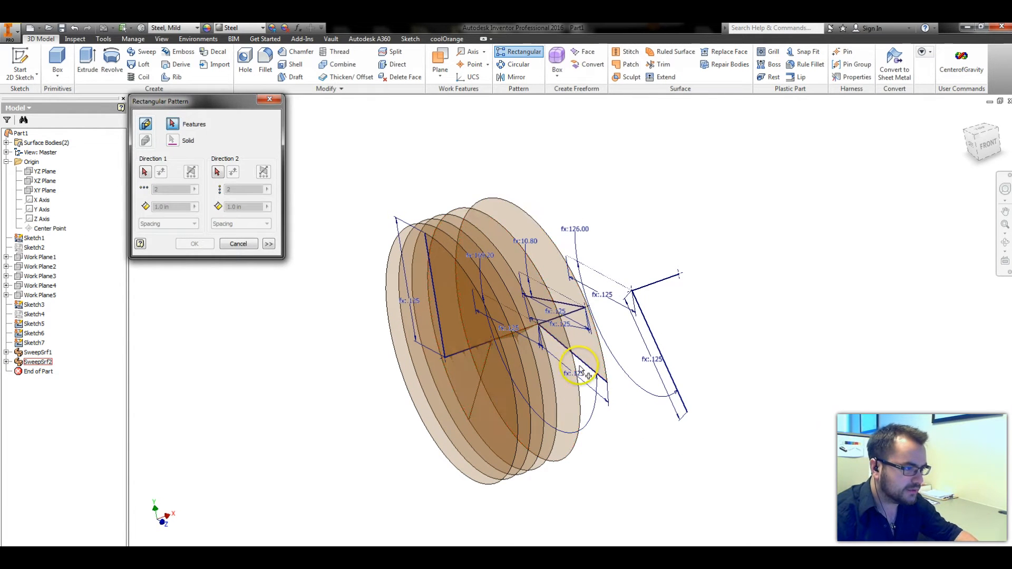
key(Escape)
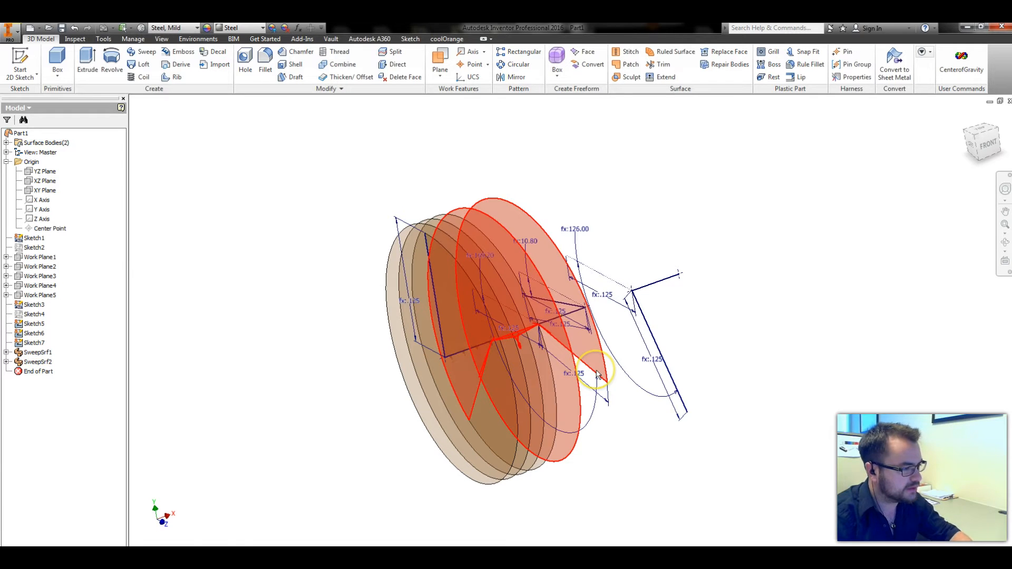
key(ctrl+shift+r)
key(Escape)
Step: Sweep Sketch5's radial line as a surface along the middle axis segment with a twist of Rot3
key(ctrl+shift+s)
click(592, 373)
click(573, 316)
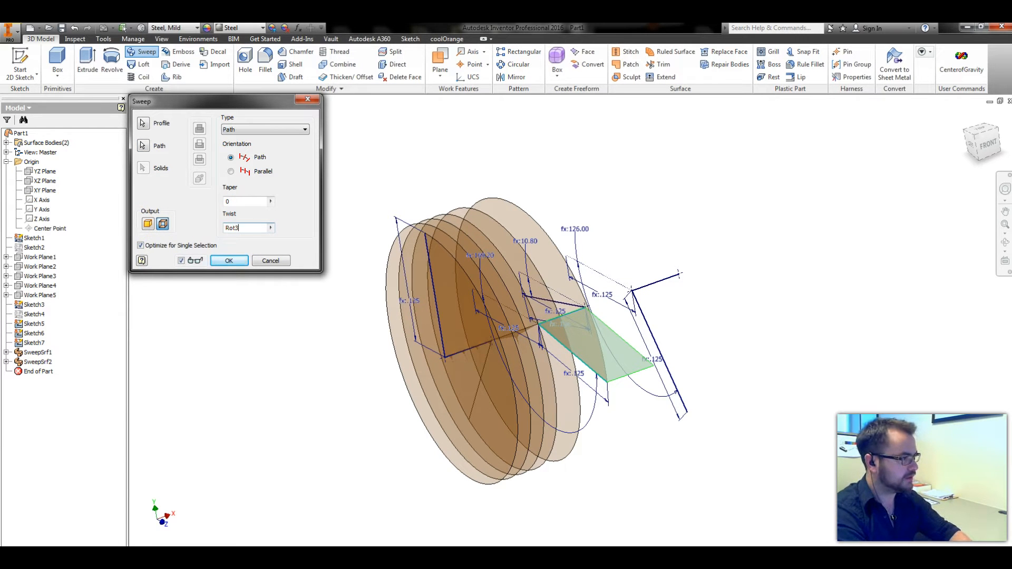
key(Return)
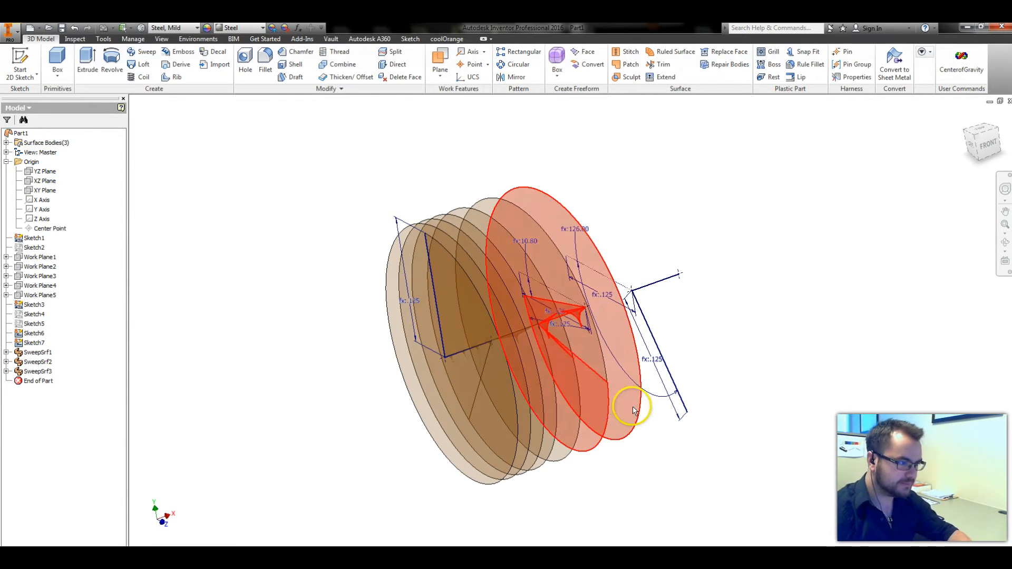
click(32, 248)
click(382, 355)
key(e)
key(Escape)
Step: Sweep Sketch6's radial line as a surface along the fourth axis segment, with the twist set by its rotation parameter
key(ctrl+shift+s)
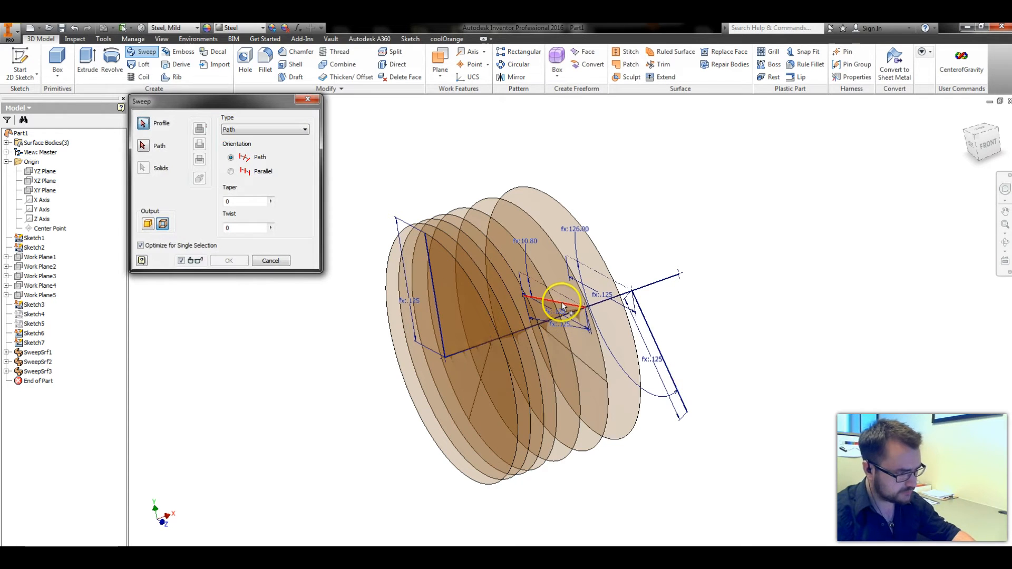
click(601, 305)
click(240, 227)
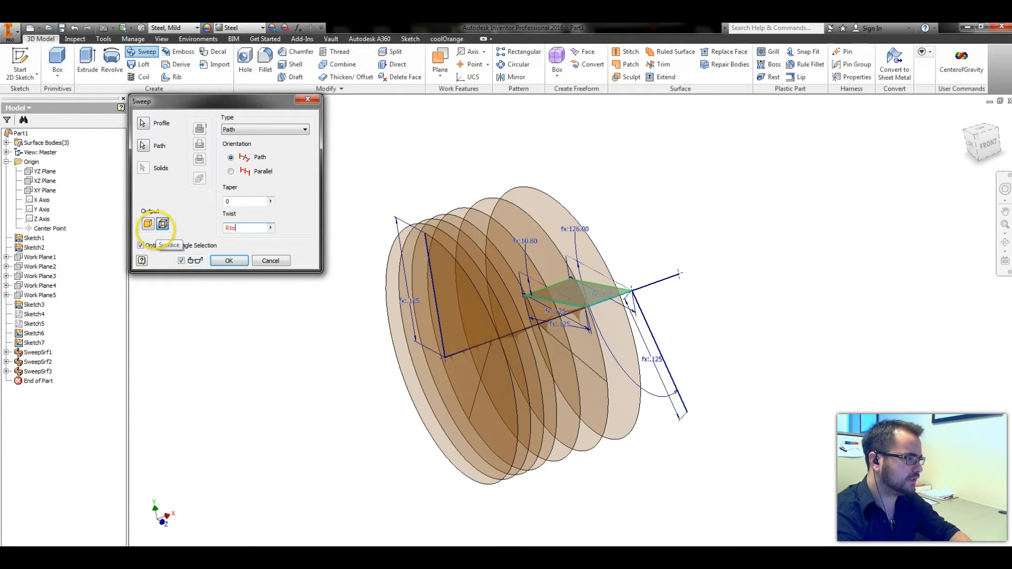
key(Return)
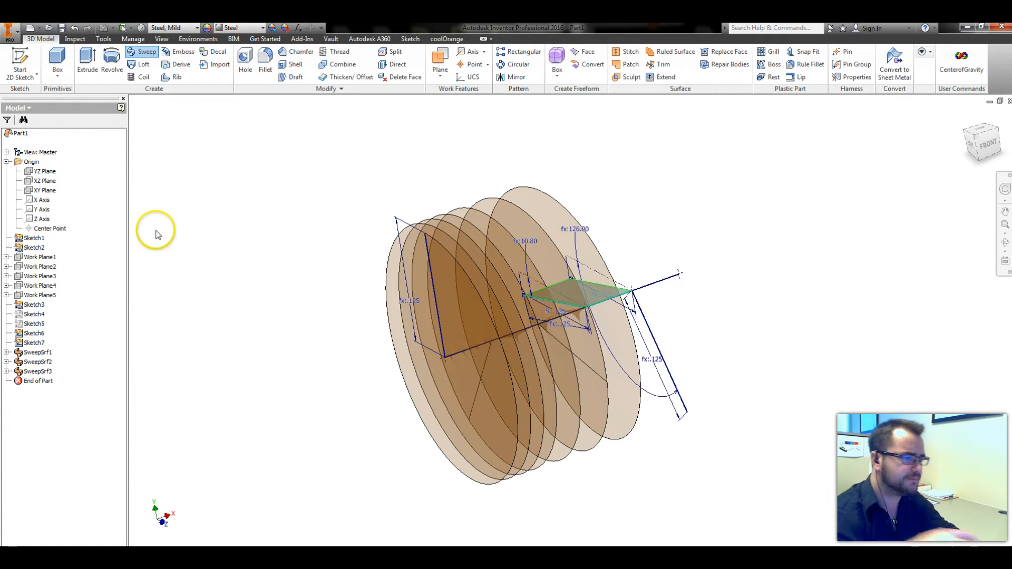
key(Return)
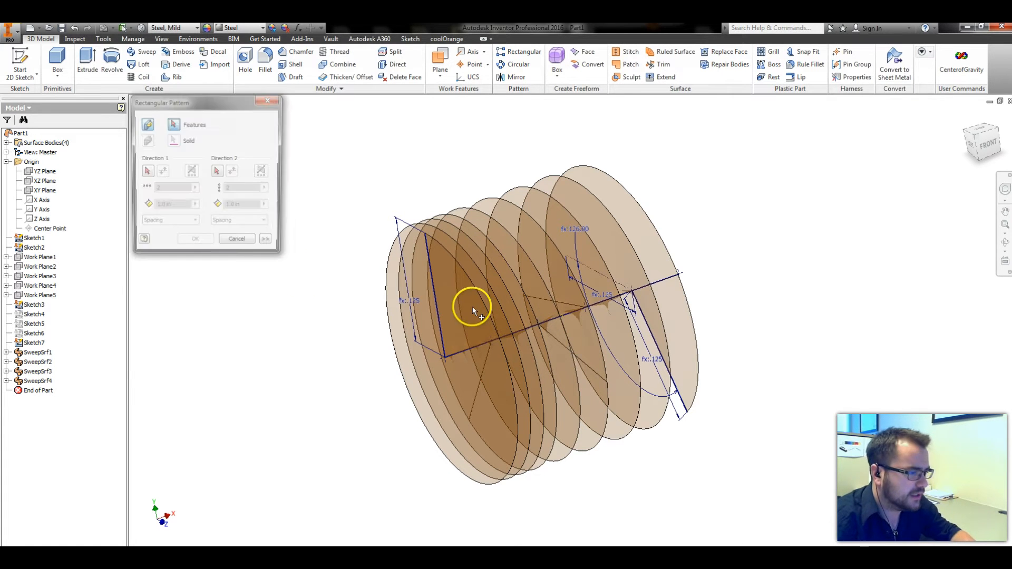
Step: Sweep Sketch7's radial line as a surface along the last axis segment, with the twist set by its rotation parameter
click(678, 398)
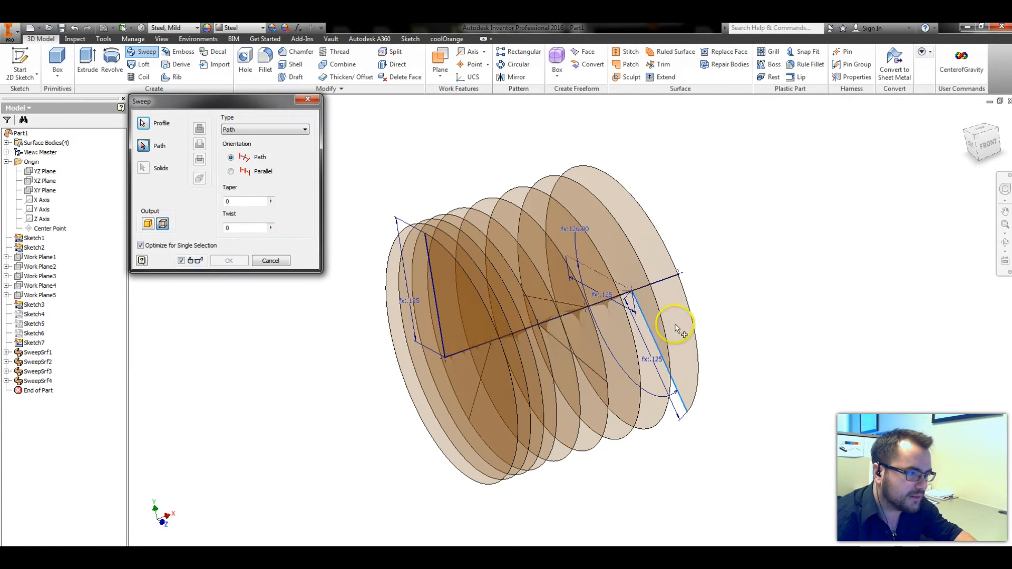
click(657, 282)
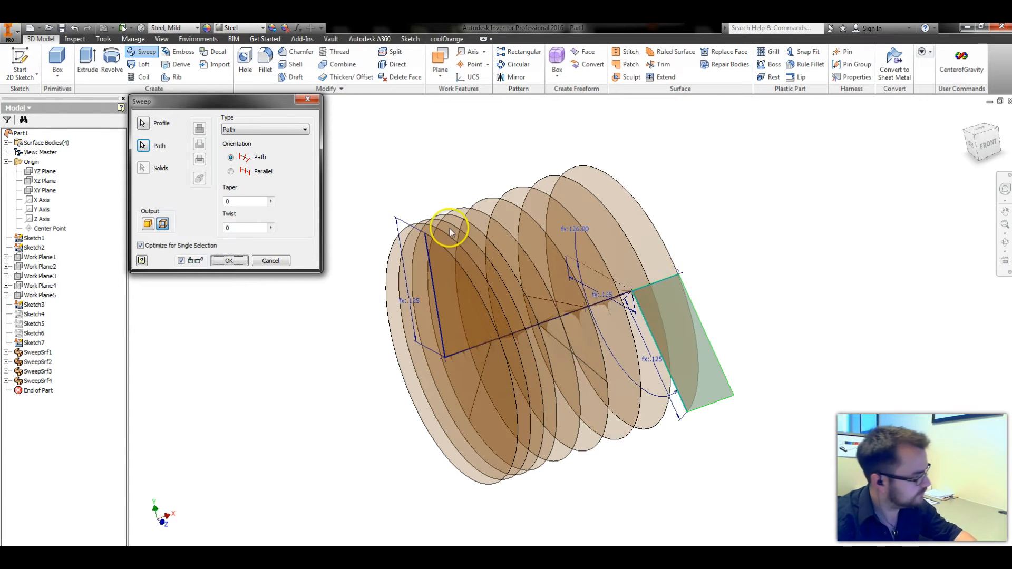
double_click(233, 228)
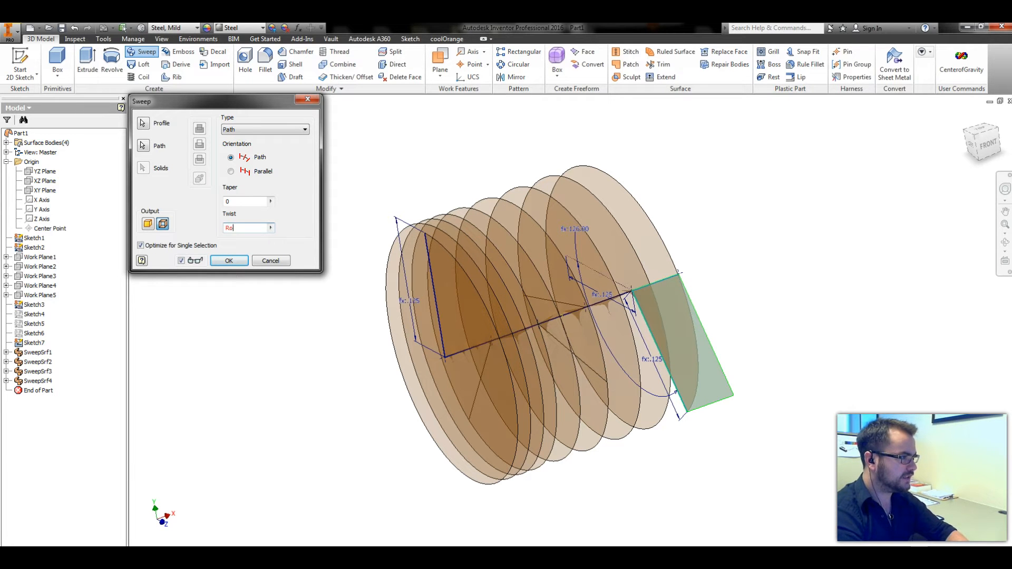
key(Return)
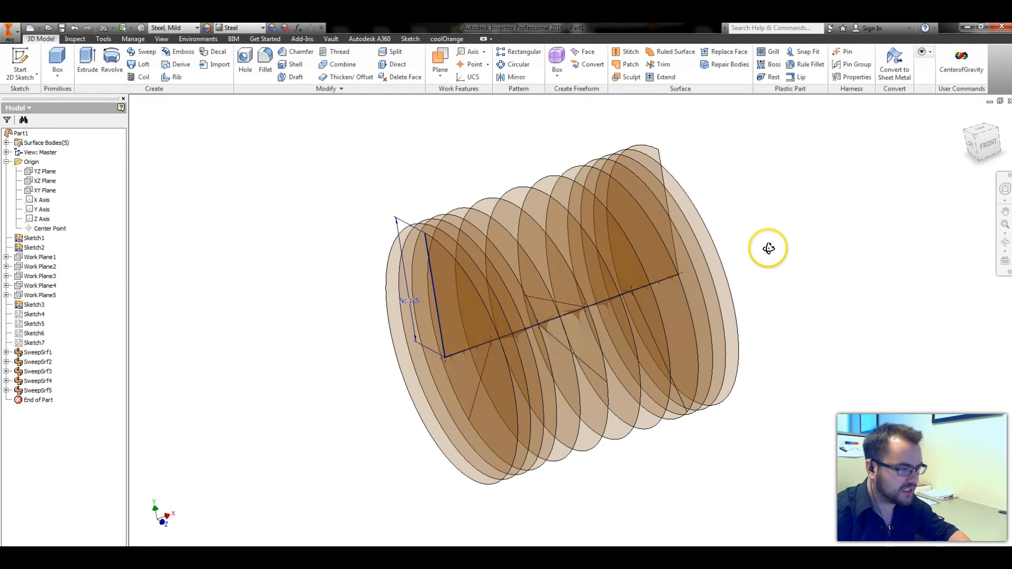
shift+middle_drag(755, 250, 776, 268)
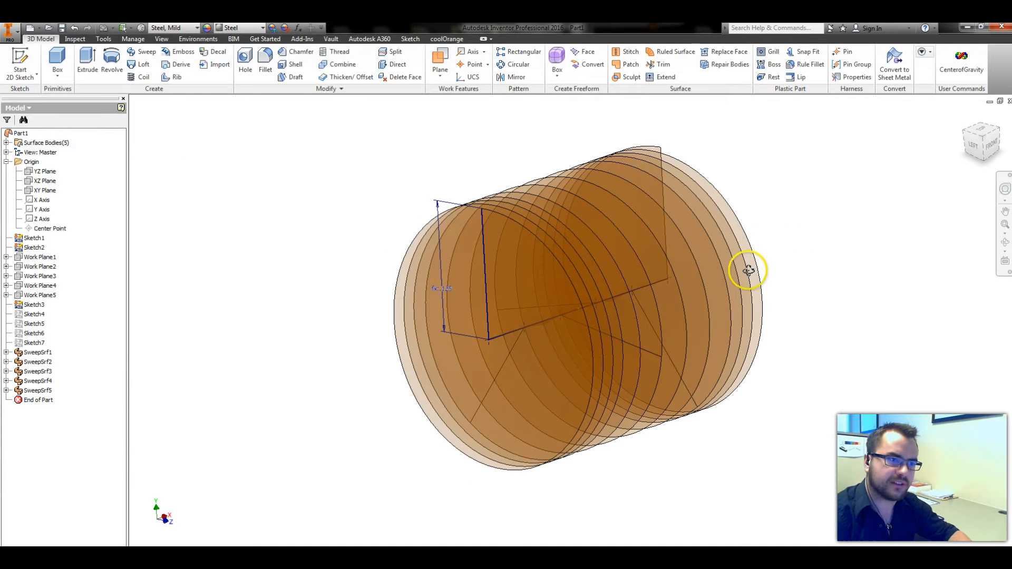
Step: Hide Sketch3, Sketch2 and Sketch1 so only the five twisted sweep surfaces are displayed
click(993, 145)
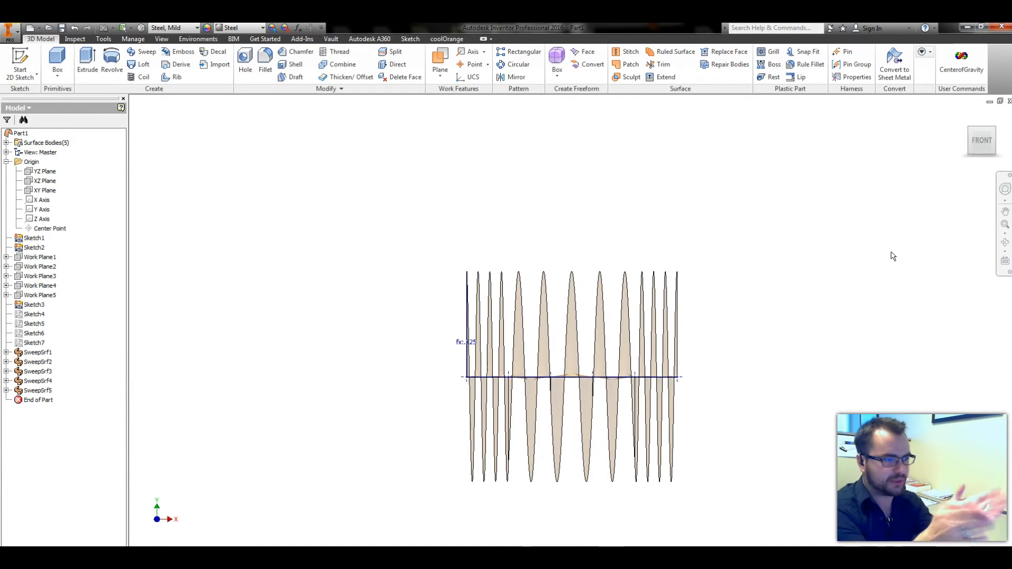
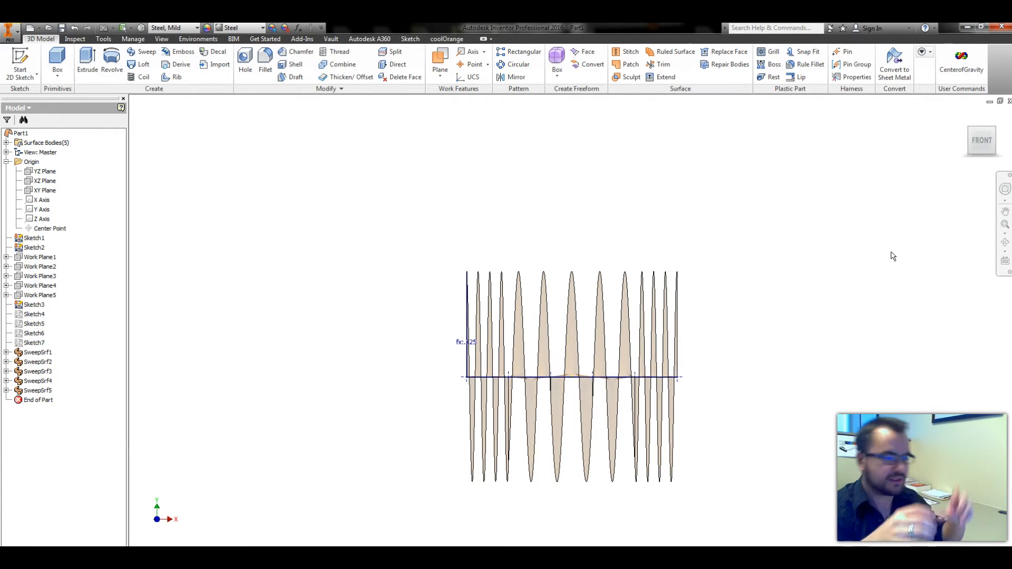
shift+middle_drag(893, 257, 811, 316)
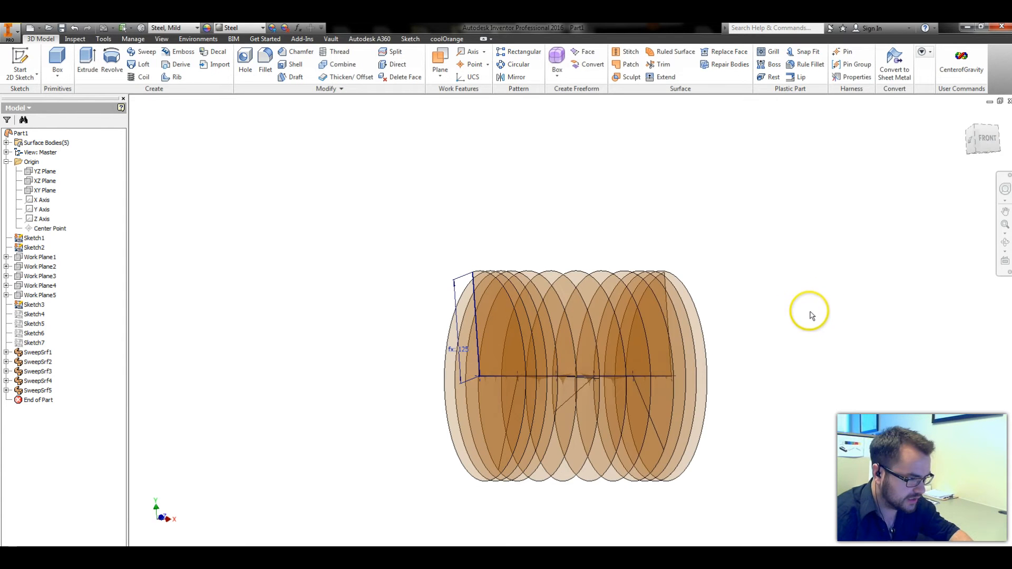
right_click(23, 304)
key(v)
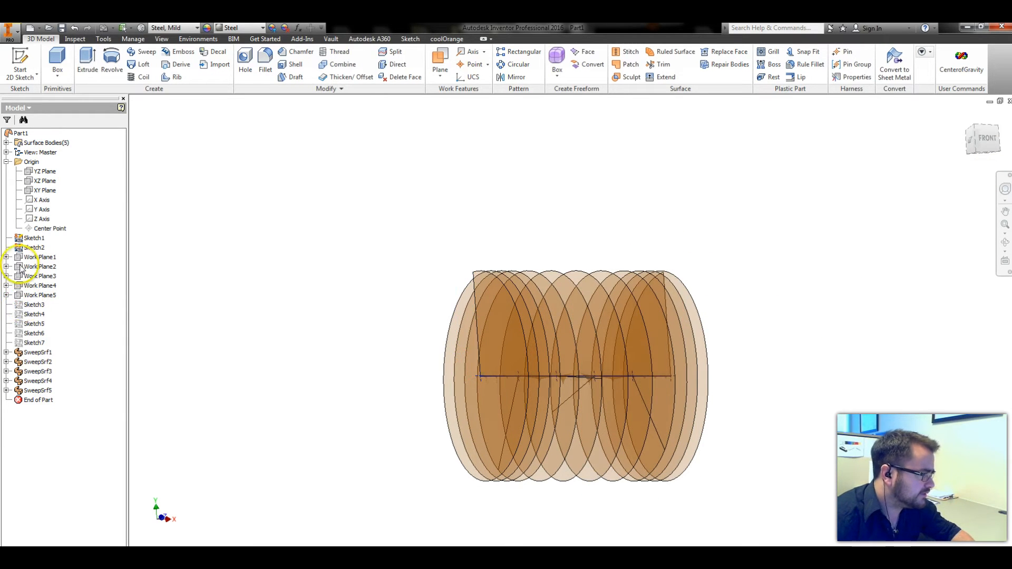
right_click(24, 247)
key(v)
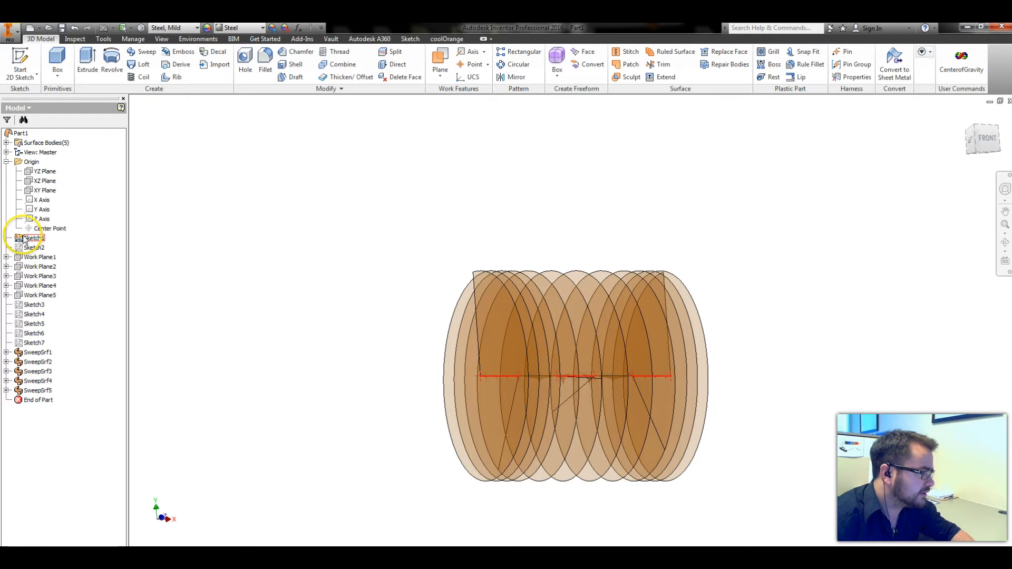
right_click(27, 238)
key(Escape)
click(375, 204)
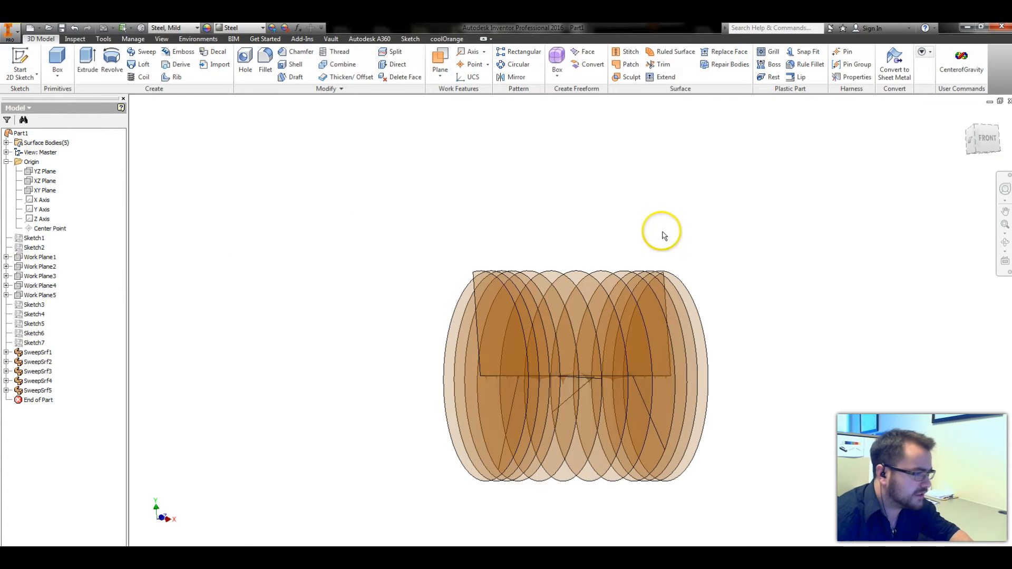
Step: Start a sketch on the XZ Plane and draw a line about 0.21 in long parallel to the X axis, closed by an arc
shift+middle_drag(951, 168, 950, 188)
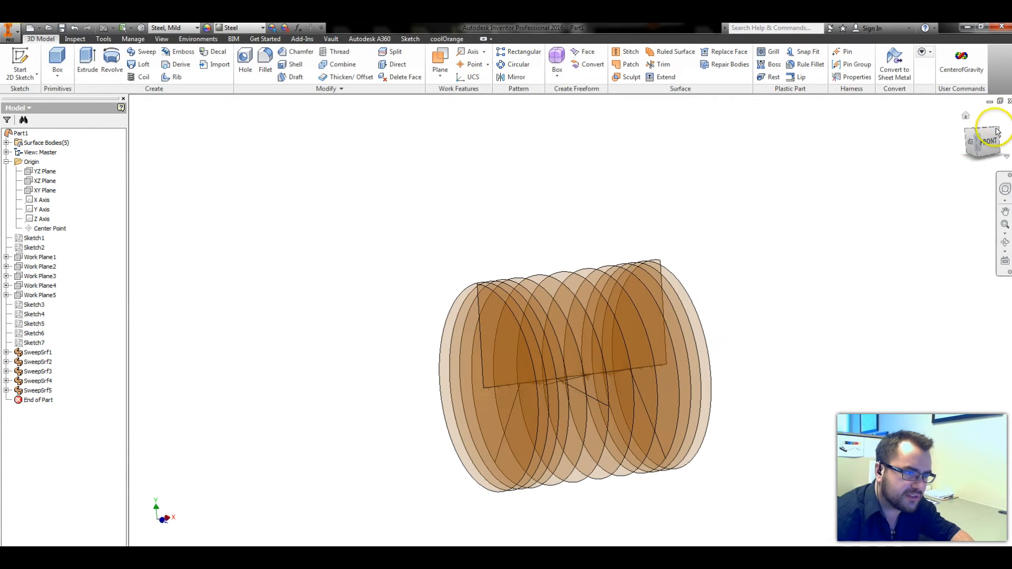
click(975, 134)
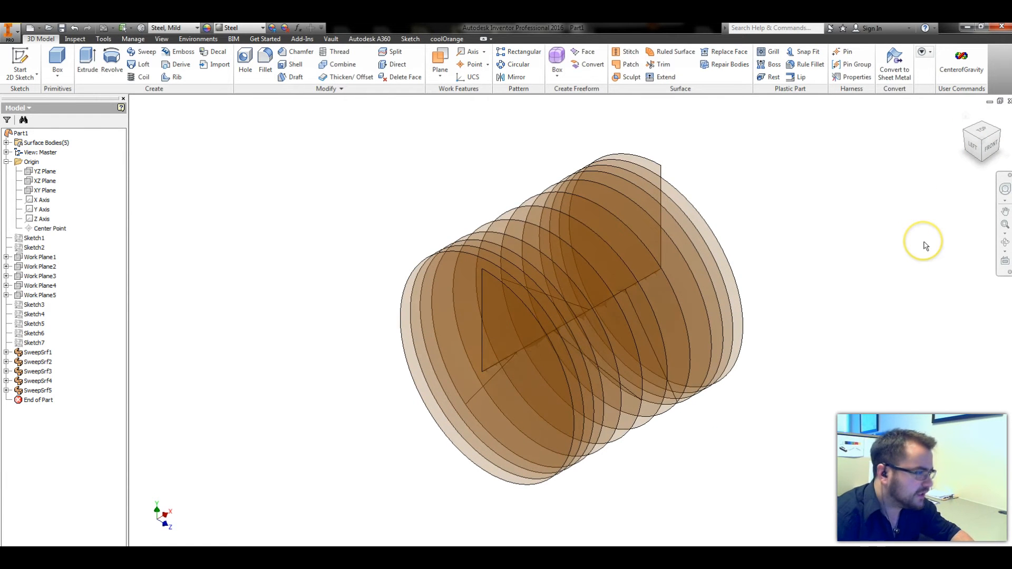
click(37, 181)
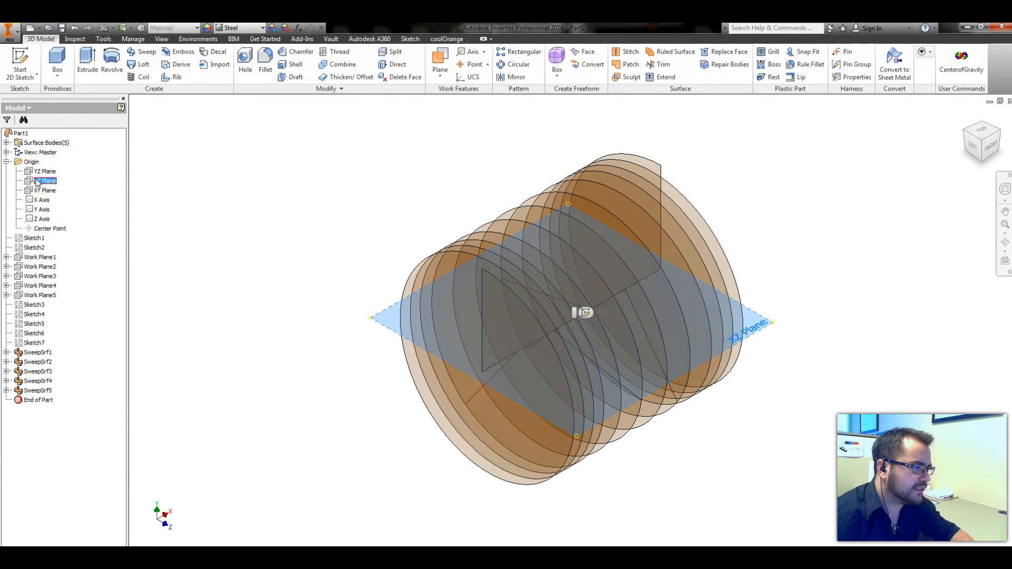
click(584, 313)
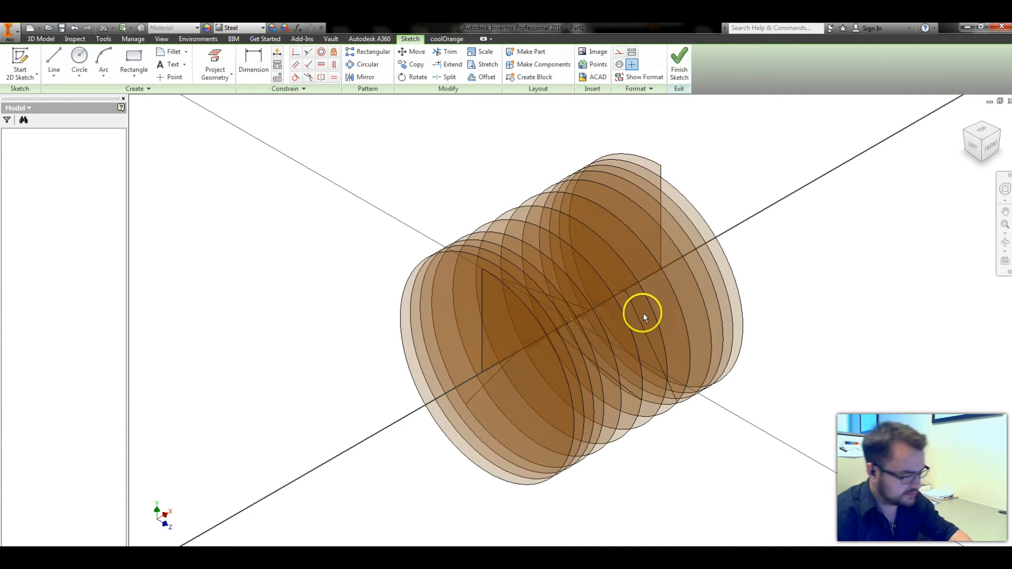
key(l)
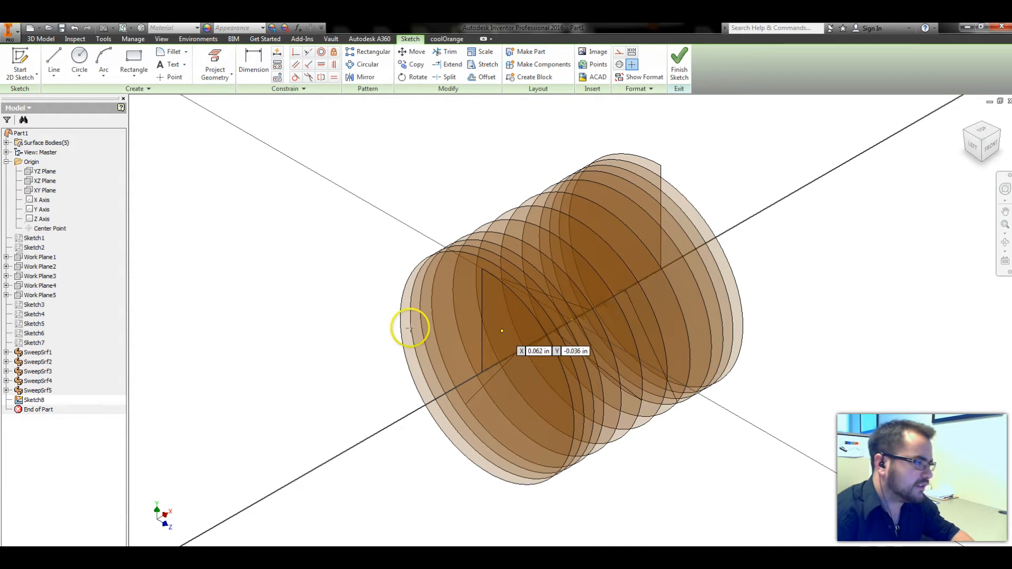
click(390, 296)
click(545, 208)
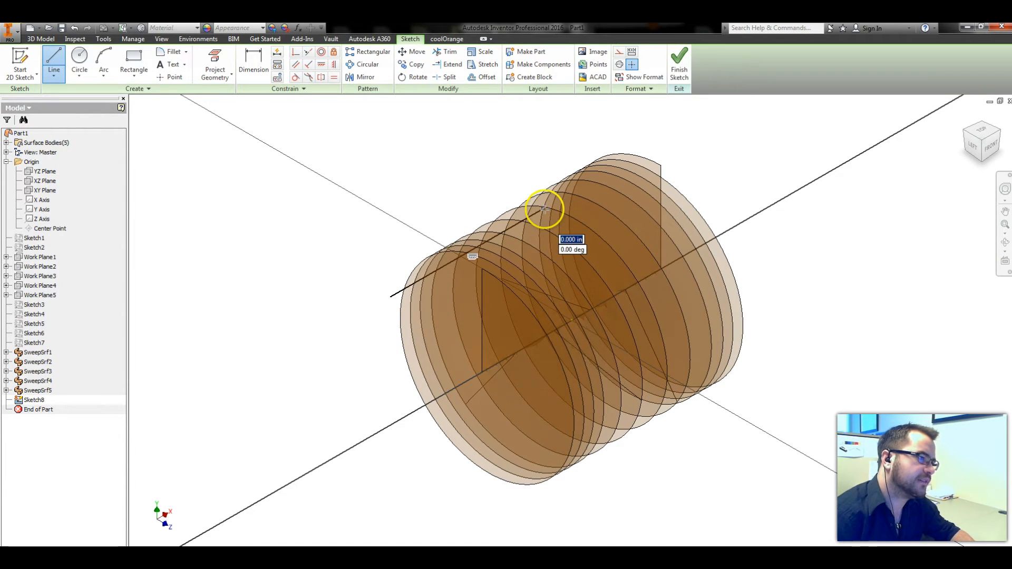
drag(544, 208, 391, 298)
key(Escape)
Step: Convert the straight line under the arc to a centerline
scroll(390, 306, up, 5)
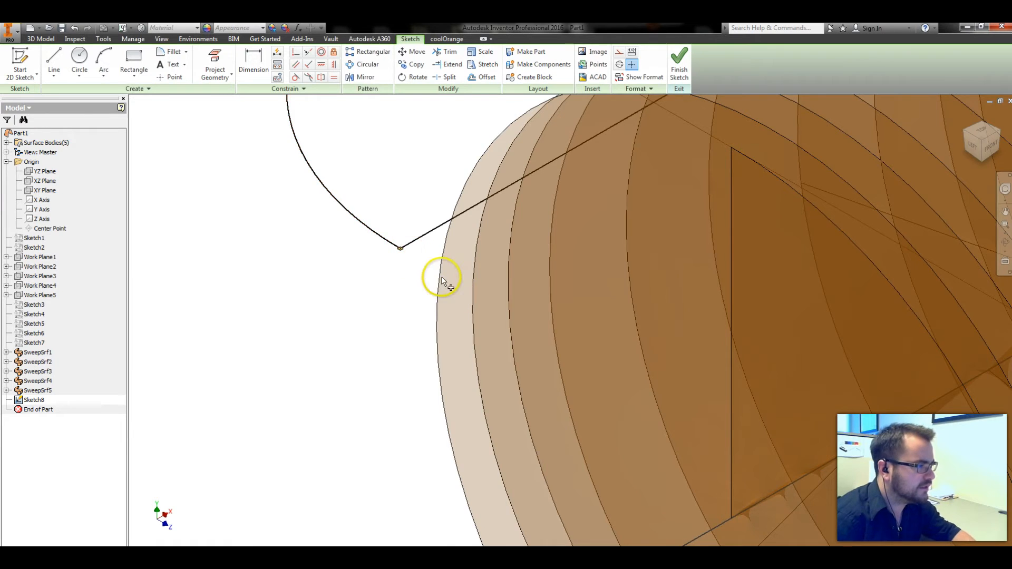
scroll(423, 330, down, 5)
scroll(492, 274, up, 2)
right_click(490, 265)
click(536, 300)
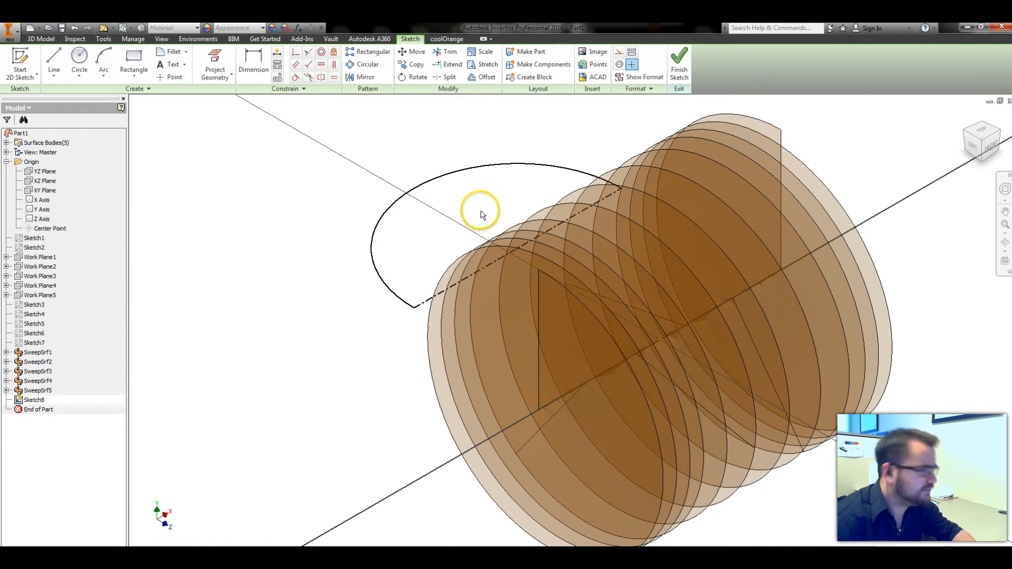
Step: Dimension the centerline's length with the parameter cdia
key(d)
click(452, 242)
click(452, 238)
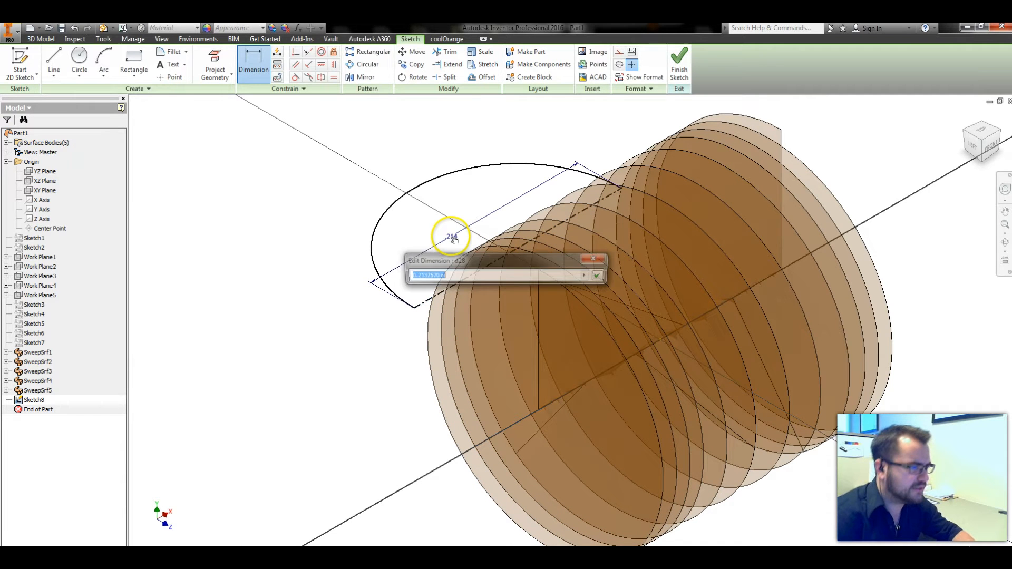
text(cdia)
key(Return)
key(Escape)
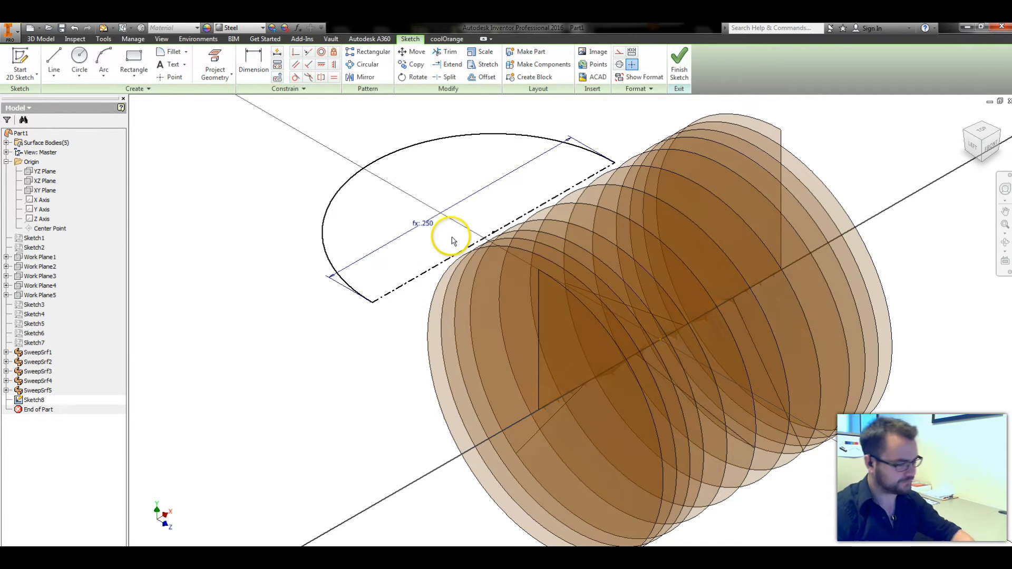
Step: Constrain the arc's center point coincident with the sketch origin on the spring axis
key(c)
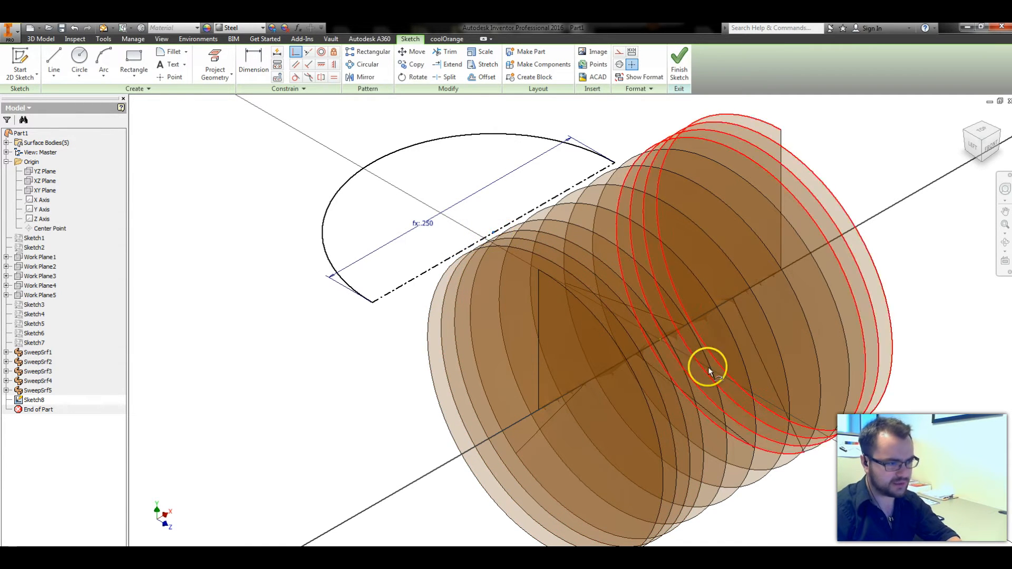
click(659, 339)
key(Escape)
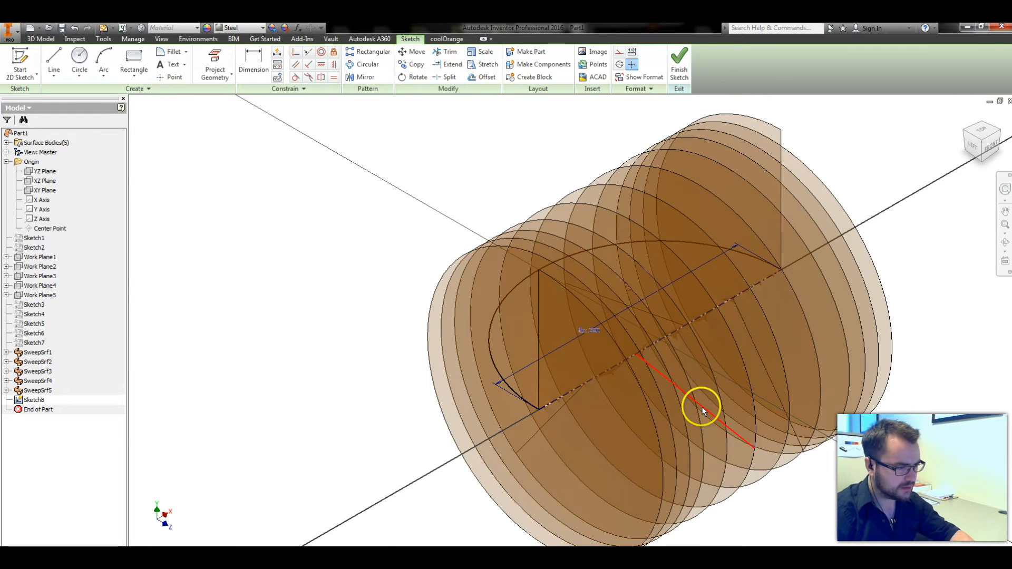
Step: Test the arc's freedom of movement, then join its loose endpoint to the centerline's end with a coincident constraint
scroll(712, 408, down, 3)
key(Page_Up)
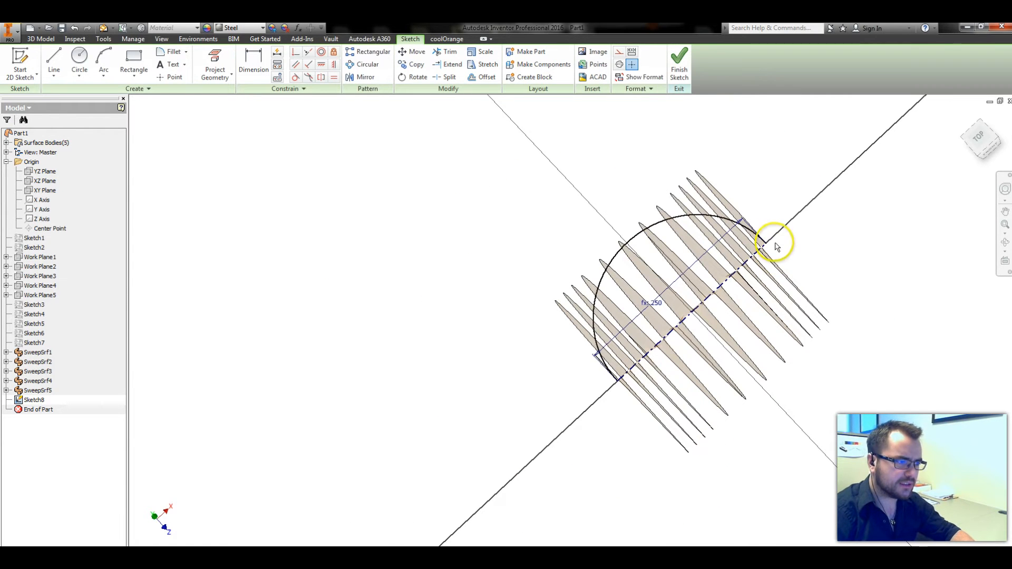
drag(628, 232, 622, 206)
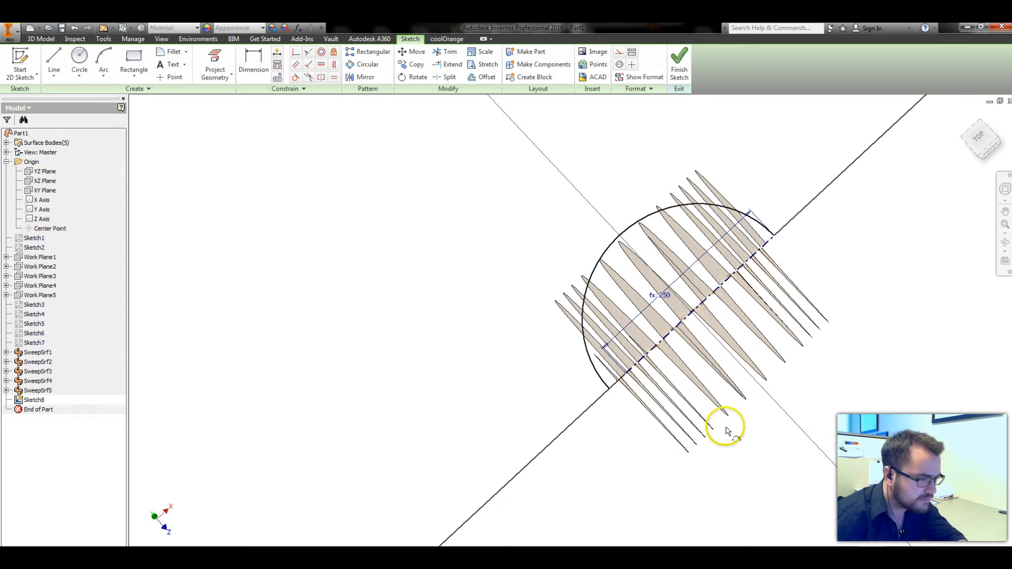
click(609, 393)
click(621, 379)
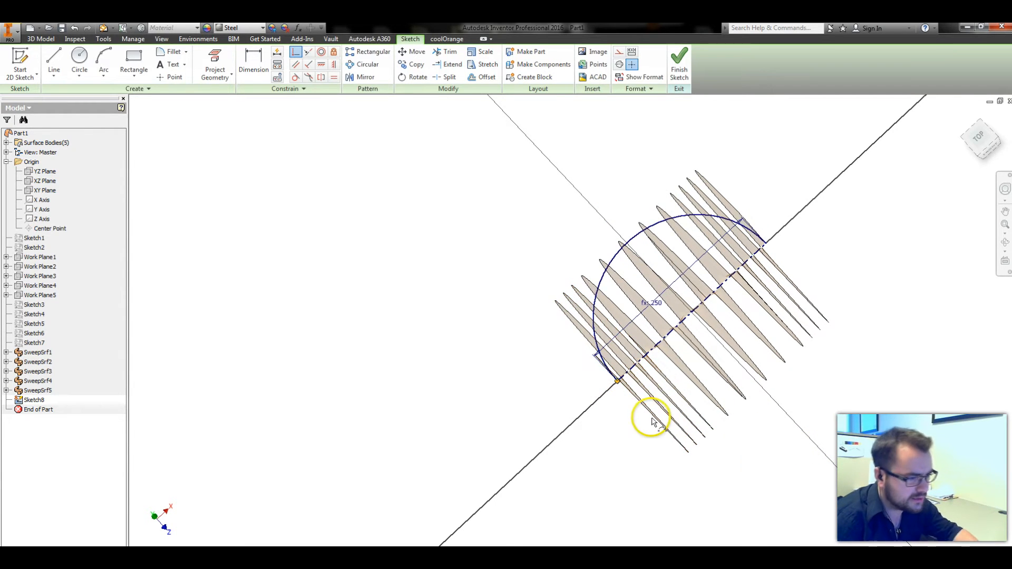
Step: Revolve the arc profile fully around the centerline with surface output
shift+middle_drag(760, 425, 768, 400)
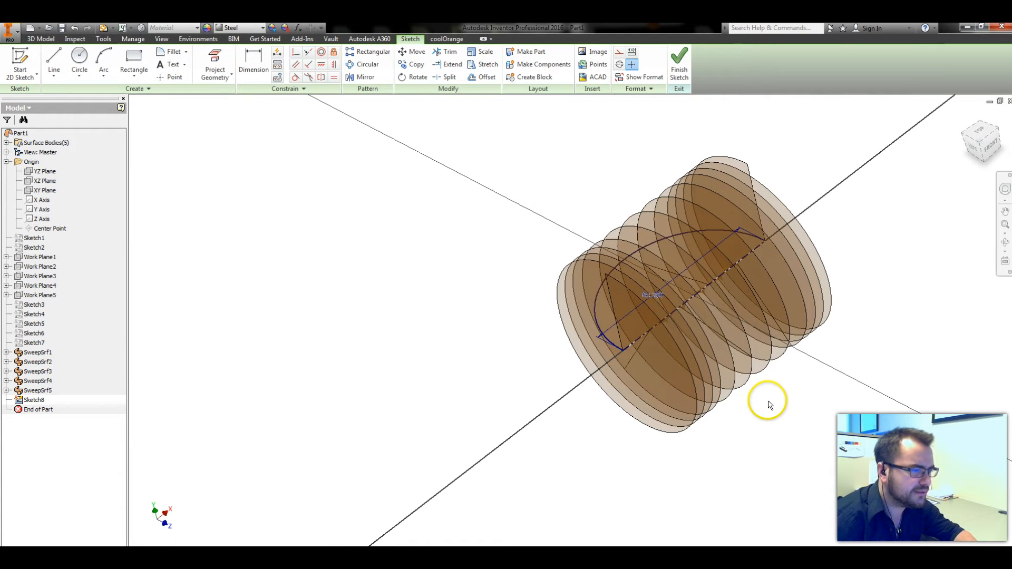
key(r)
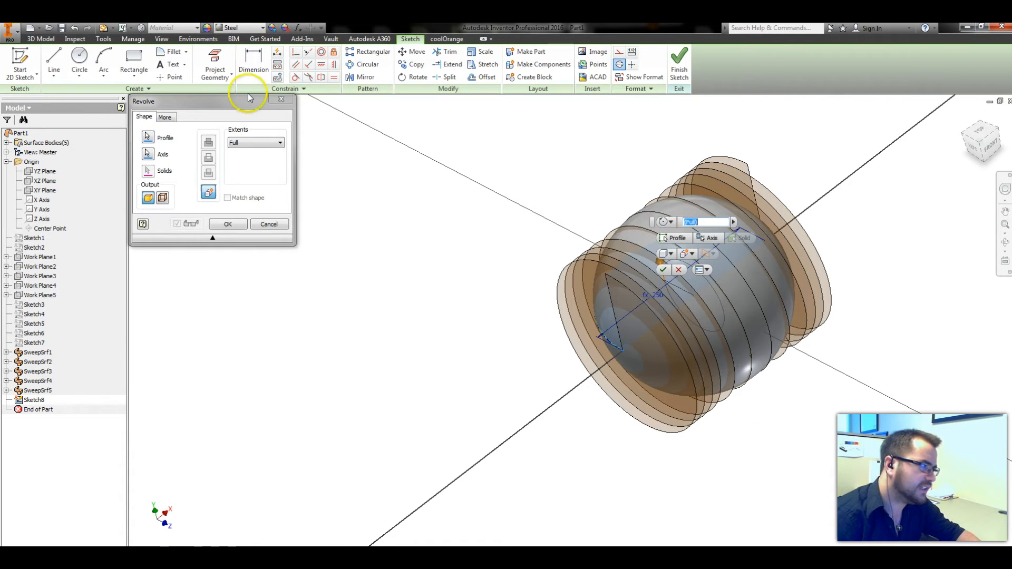
click(162, 200)
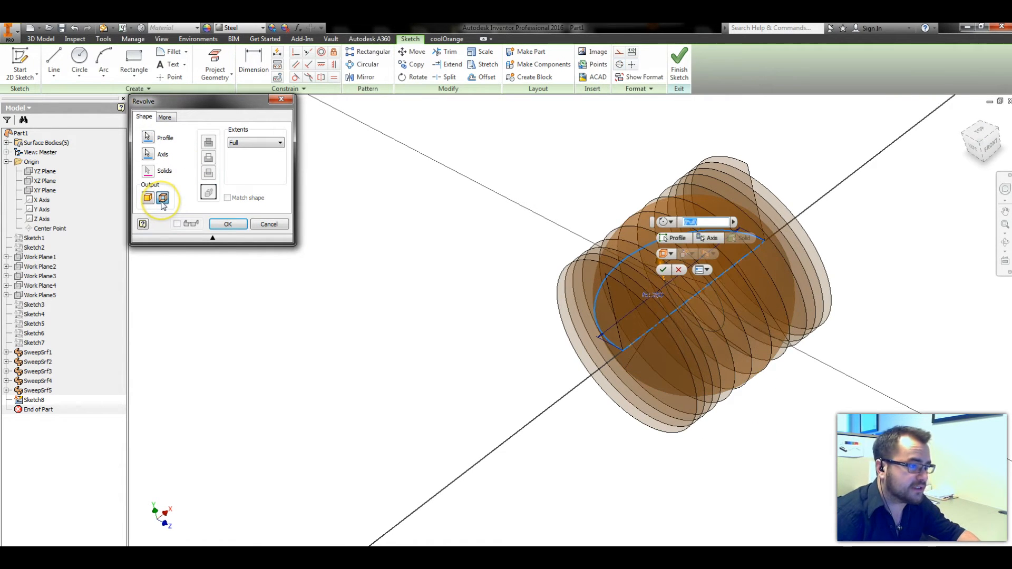
click(228, 224)
Step: Start a 3D sketch and create an intersection curve between the first sweep surface and the revolved surface
shift+middle_drag(807, 462, 825, 453)
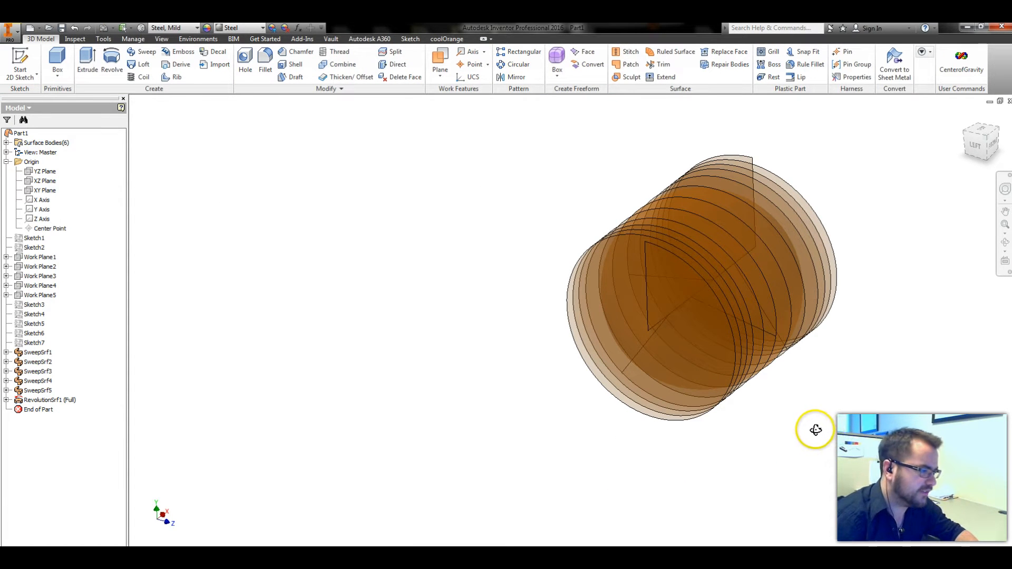
middle_drag(847, 400, 736, 452)
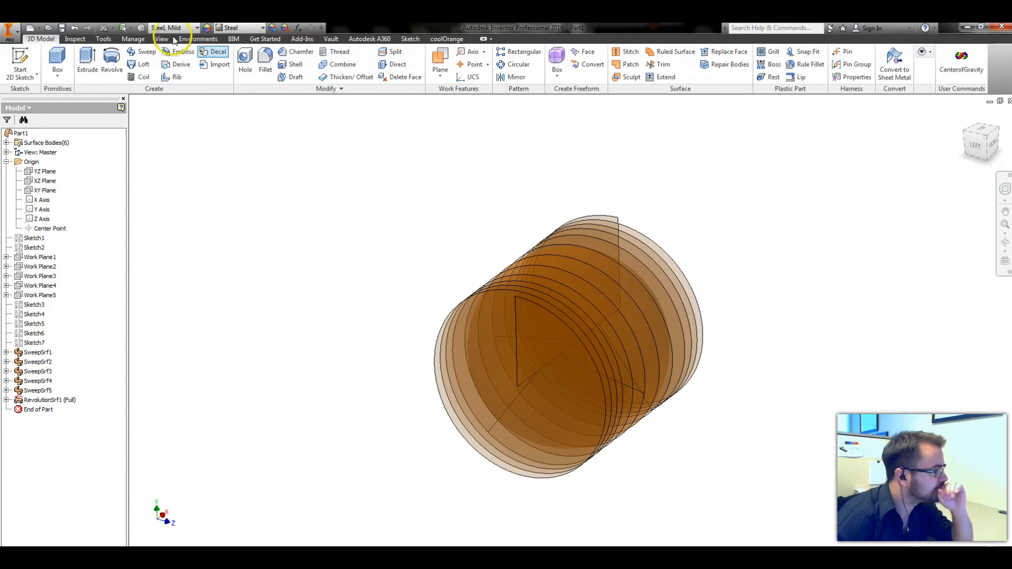
click(36, 72)
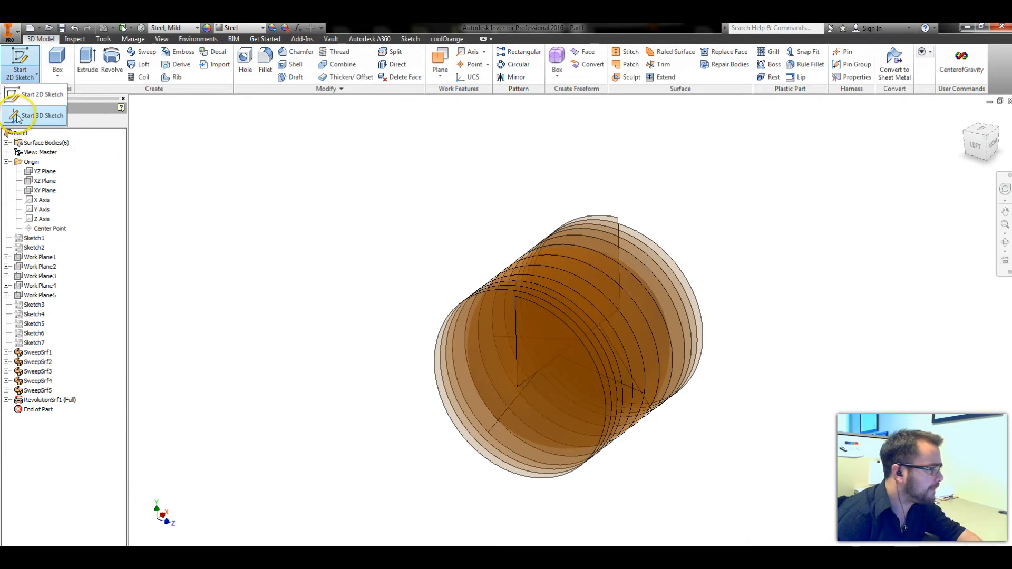
click(32, 95)
click(175, 62)
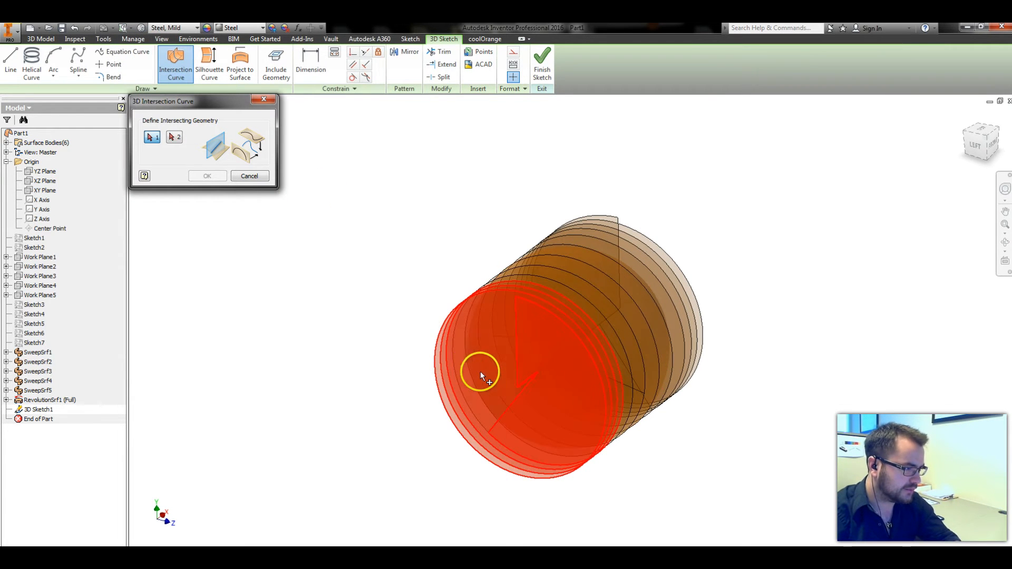
click(484, 357)
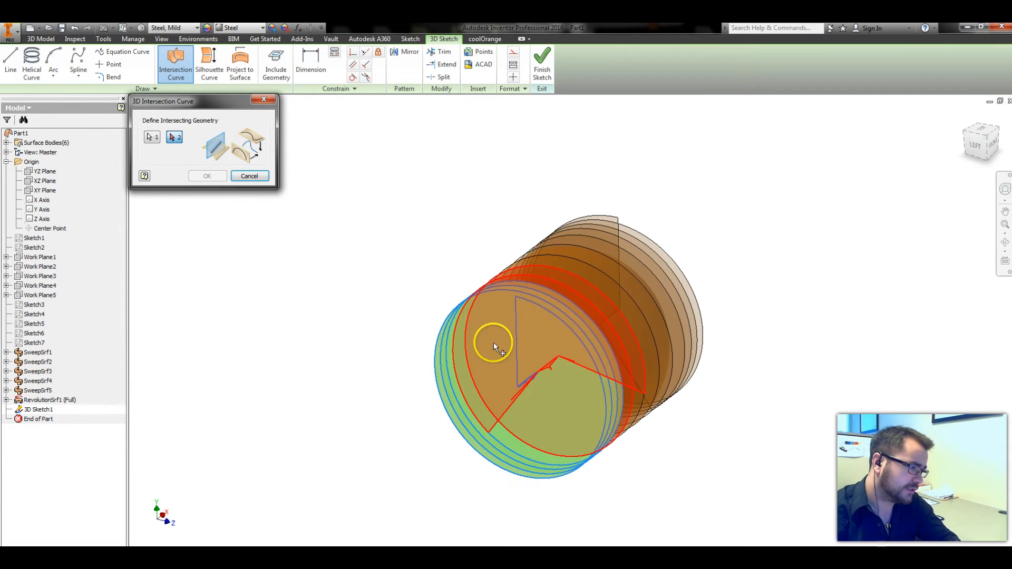
click(546, 409)
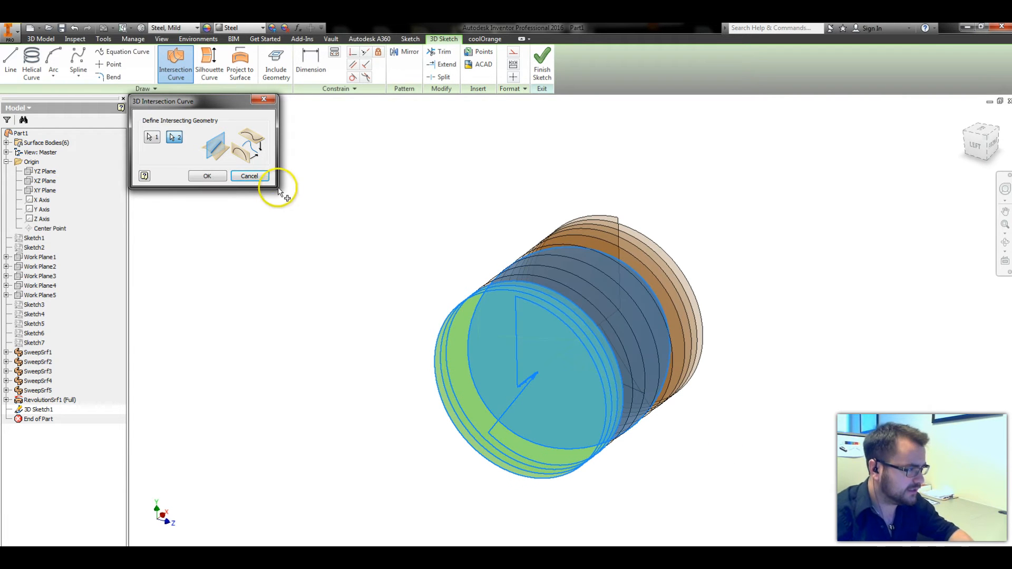
click(208, 176)
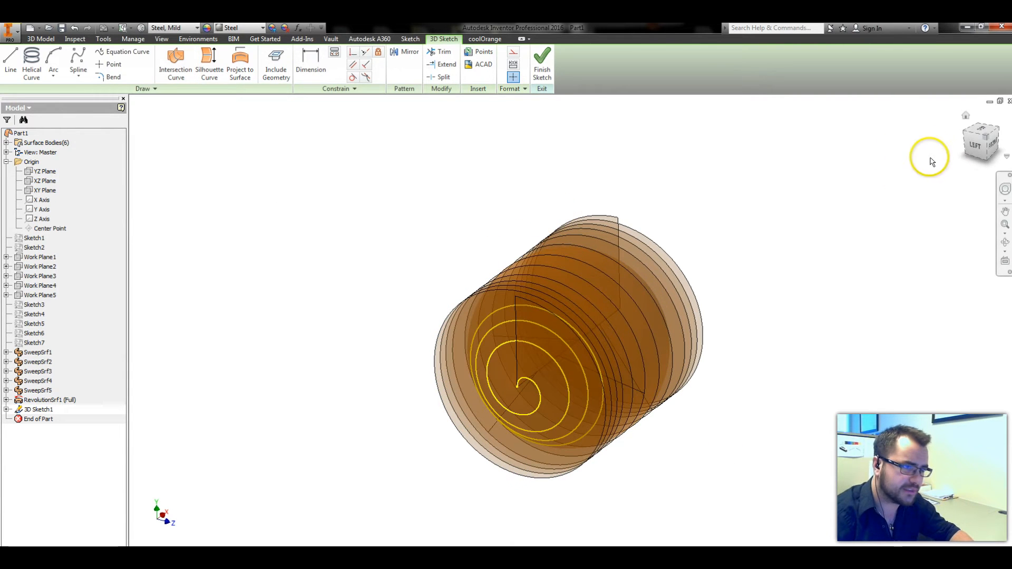
Step: Create an intersection curve between the second sweep surface and the revolved surface
click(997, 134)
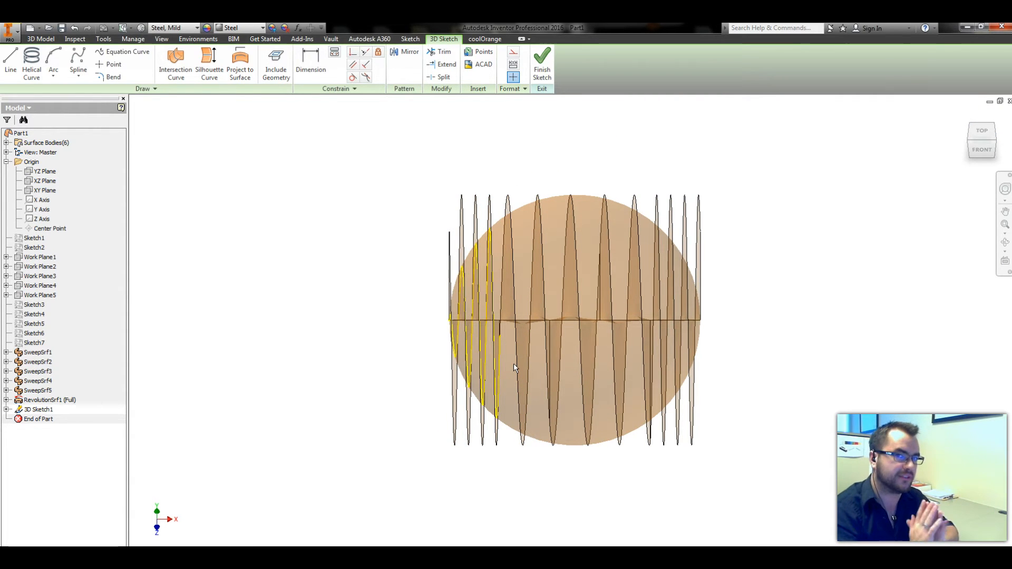
click(176, 62)
click(521, 226)
click(510, 205)
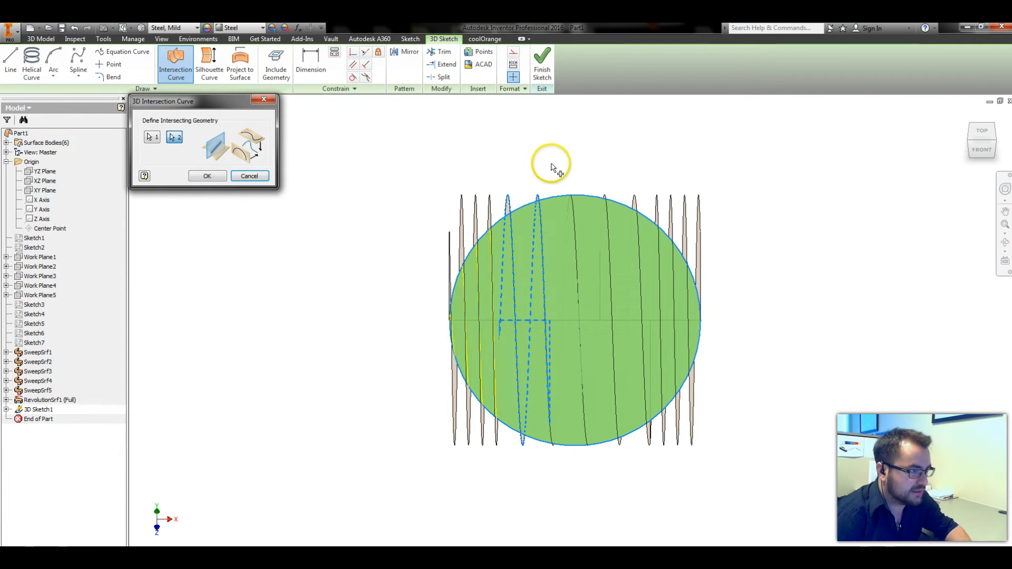
click(206, 176)
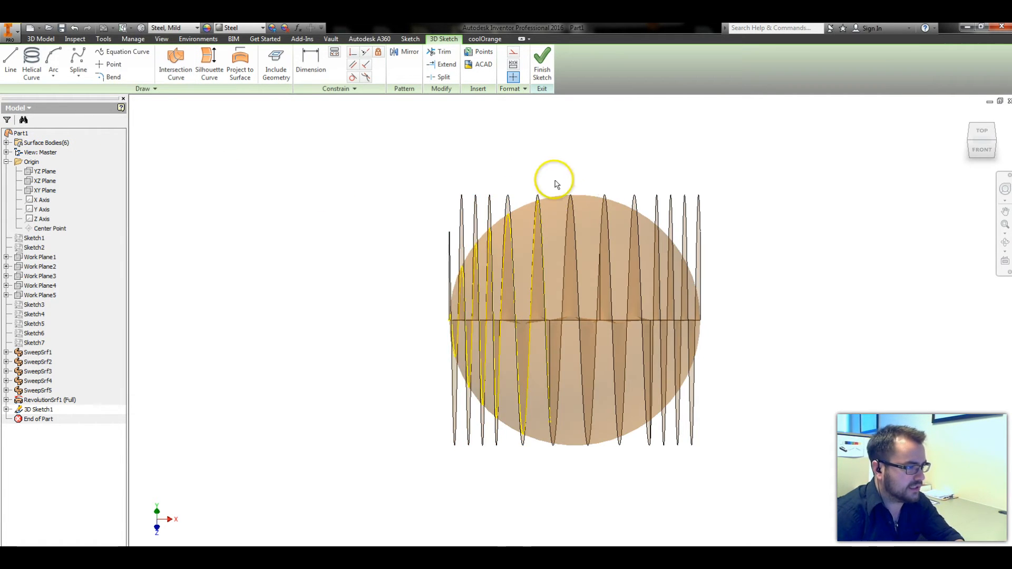
Step: Create an intersection curve between the middle sweep surface and the revolved surface
key(Return)
click(567, 210)
click(568, 211)
key(Return)
Step: Create intersection curves between the revolved surface and each of the fourth and fifth sweep surfaces
key(Return)
click(593, 206)
click(603, 207)
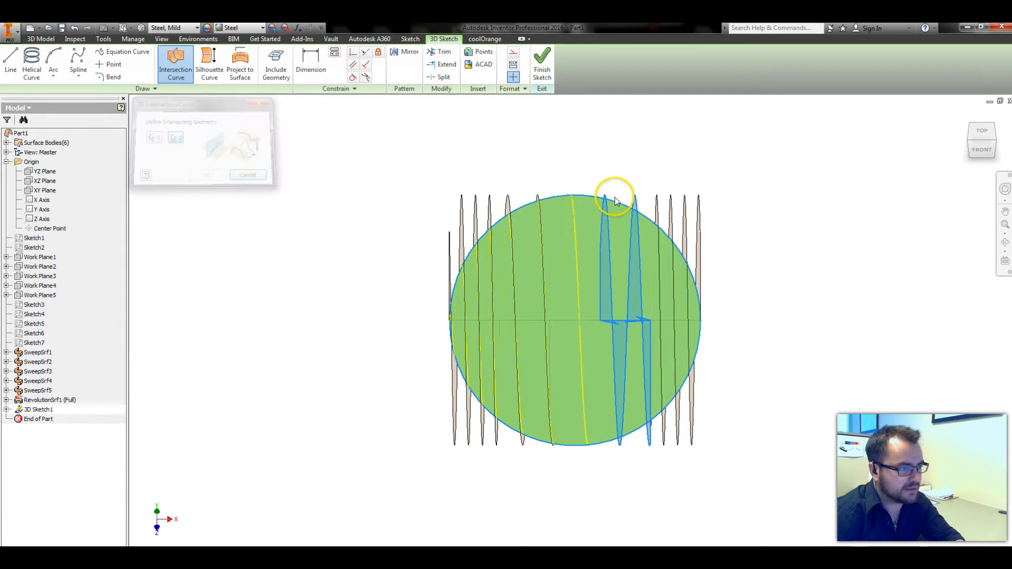
key(Return)
click(654, 213)
click(658, 216)
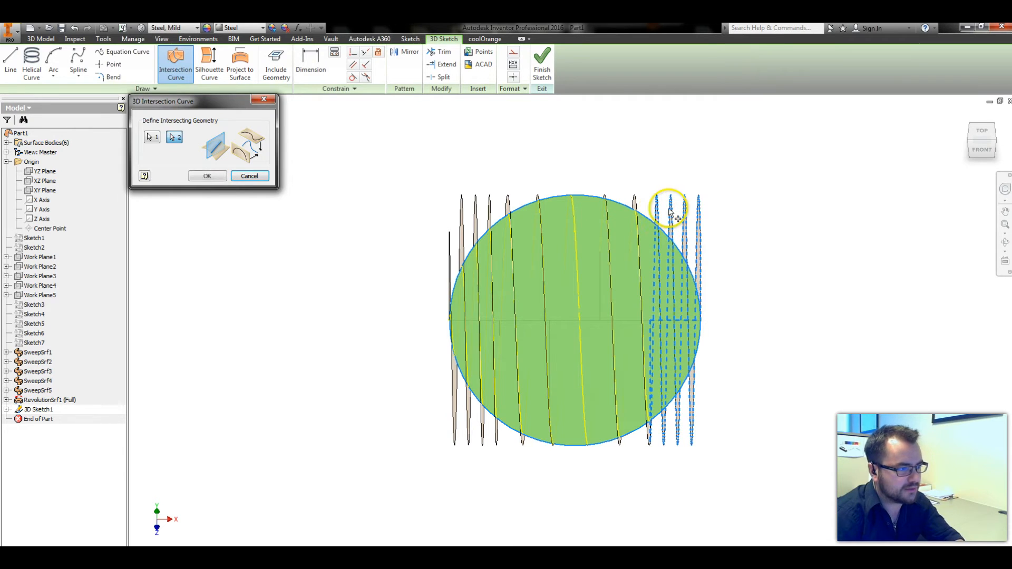
key(Return)
shift+middle_drag(634, 173, 820, 198)
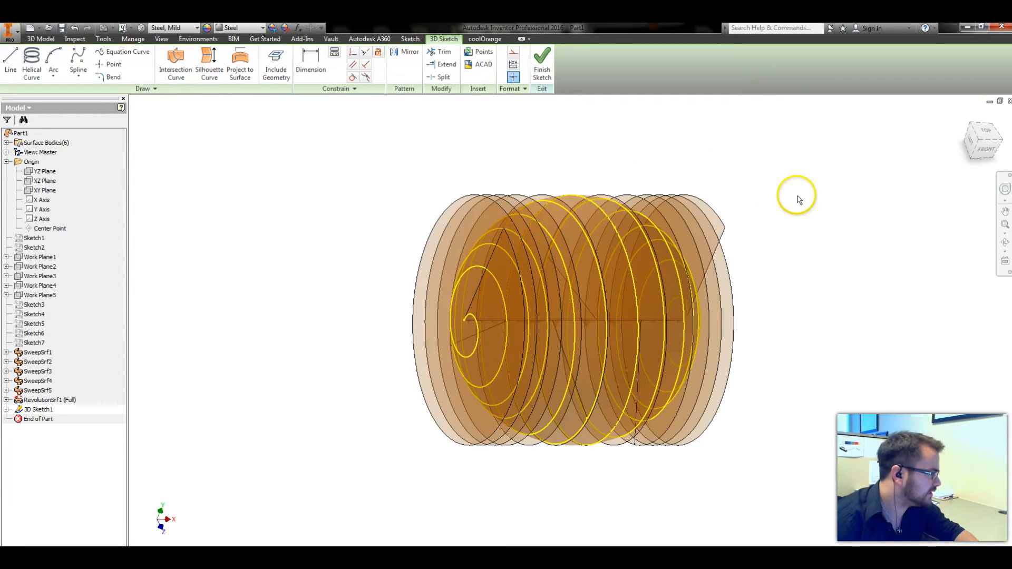
Step: Finish the 3D sketch and try to hide the five sweep features and the revolution feature together
click(26, 400)
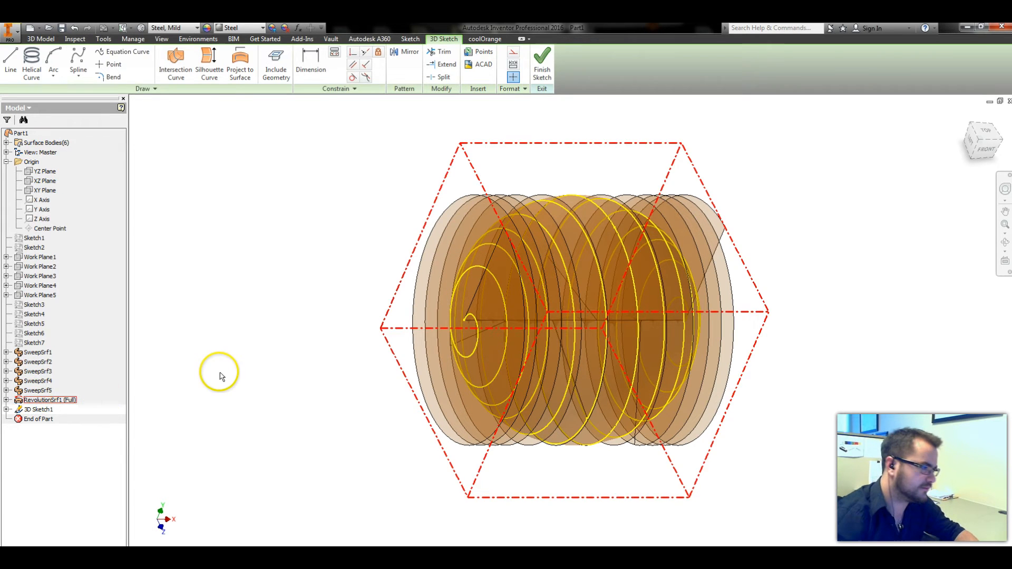
key(s)
click(30, 400)
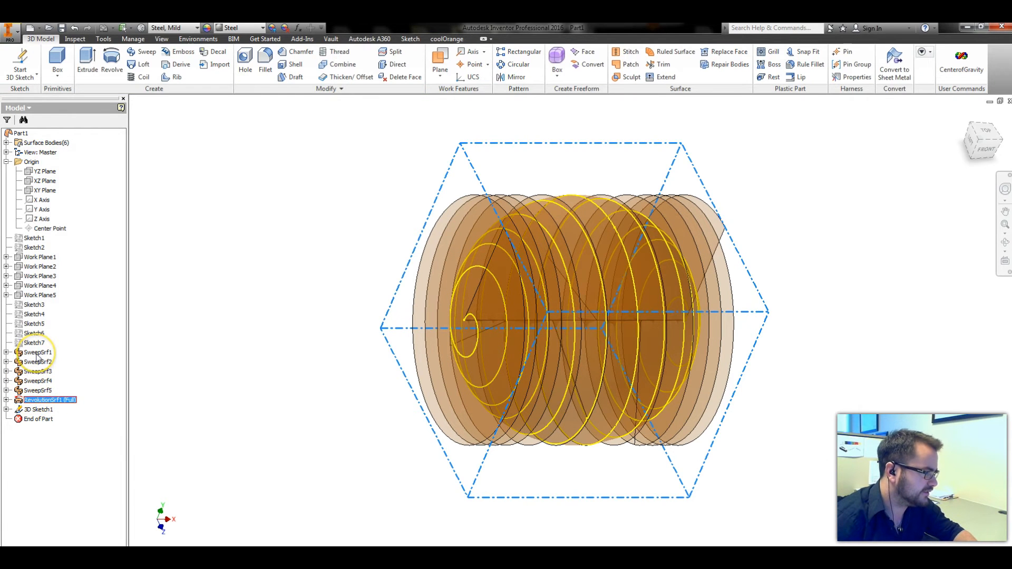
shift+click(37, 353)
right_click(38, 357)
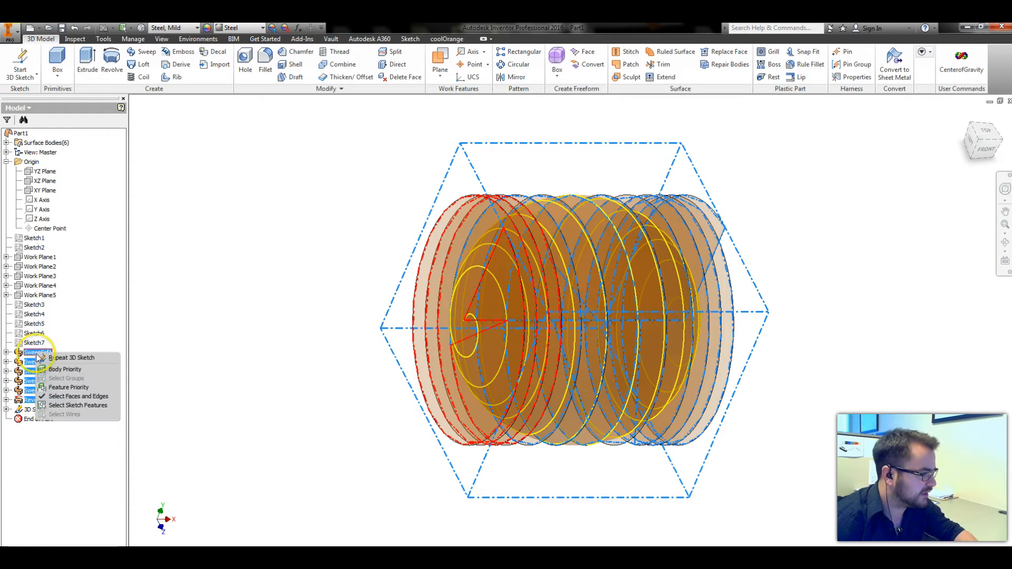
click(84, 344)
click(102, 342)
Step: Hide the surface bodies Srf1 through Srf6 and return to an isometric view of the spring path
click(7, 143)
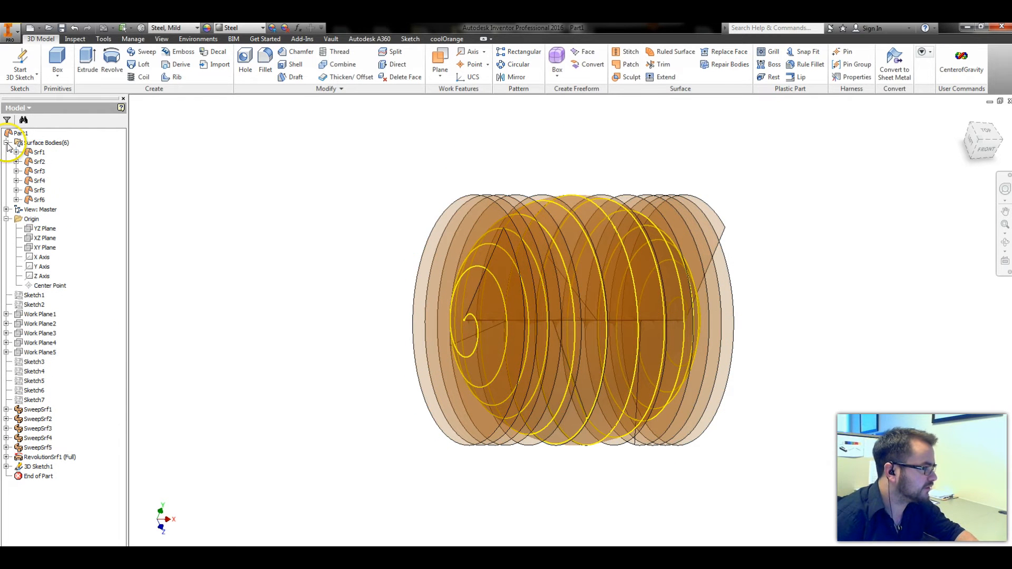
shift+click(37, 200)
right_click(33, 199)
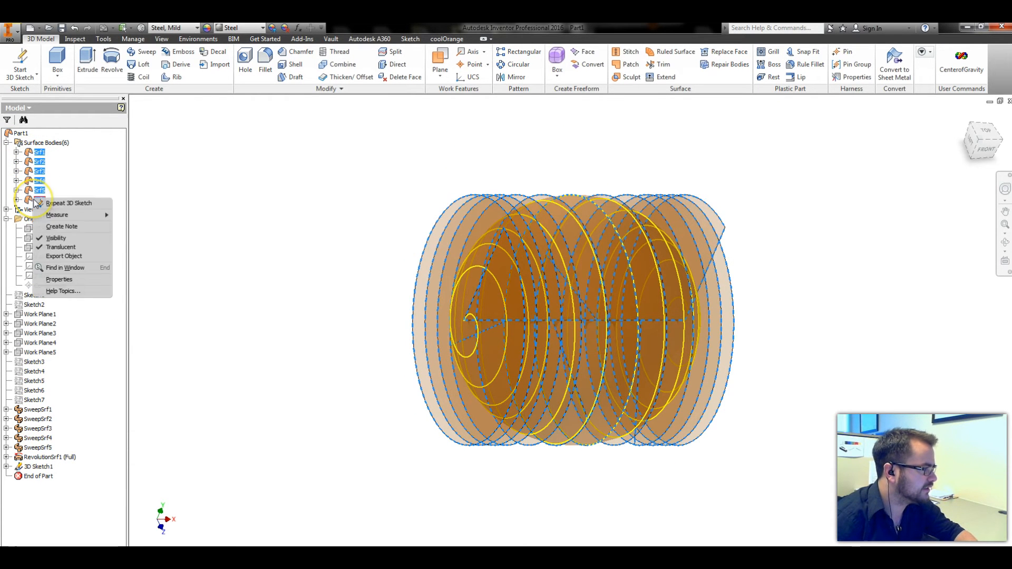
key(v)
shift+middle_drag(446, 406, 444, 389)
click(981, 135)
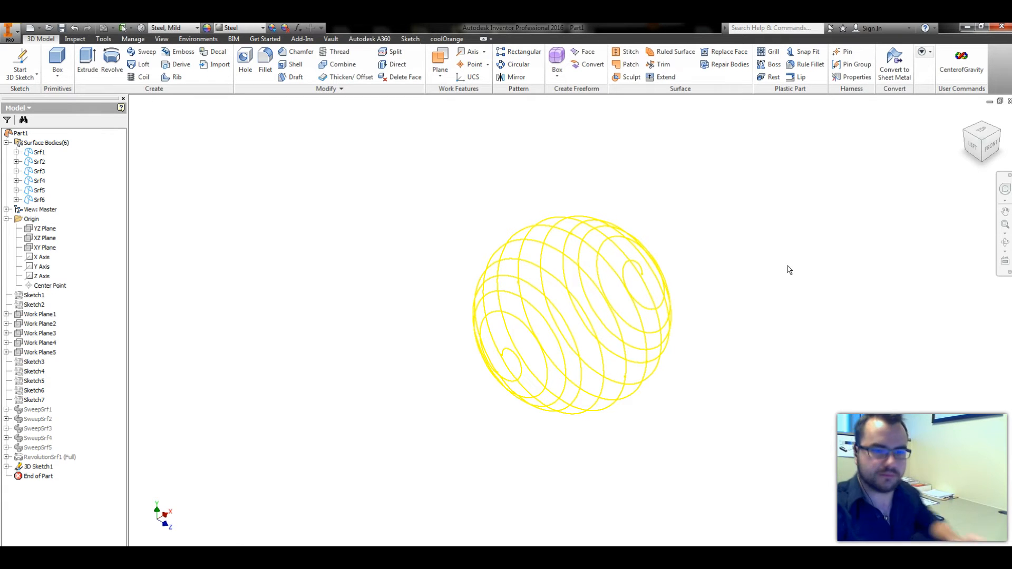
Step: Start a sketch on the XY plane and draw a thin horizontal bar profile along the X axis with a head about 0.02 in high at its outer end
click(45, 238)
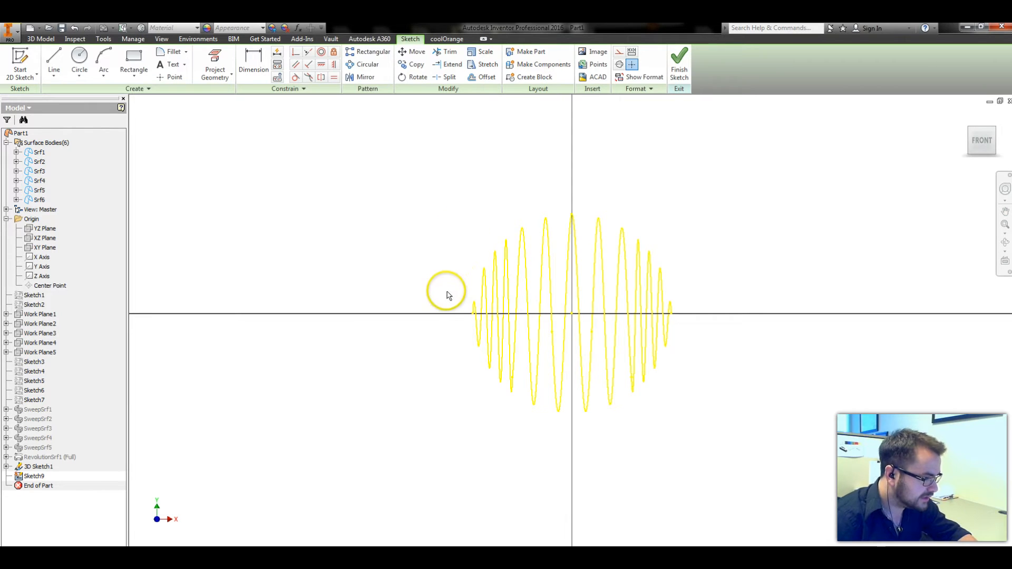
click(53, 59)
click(554, 294)
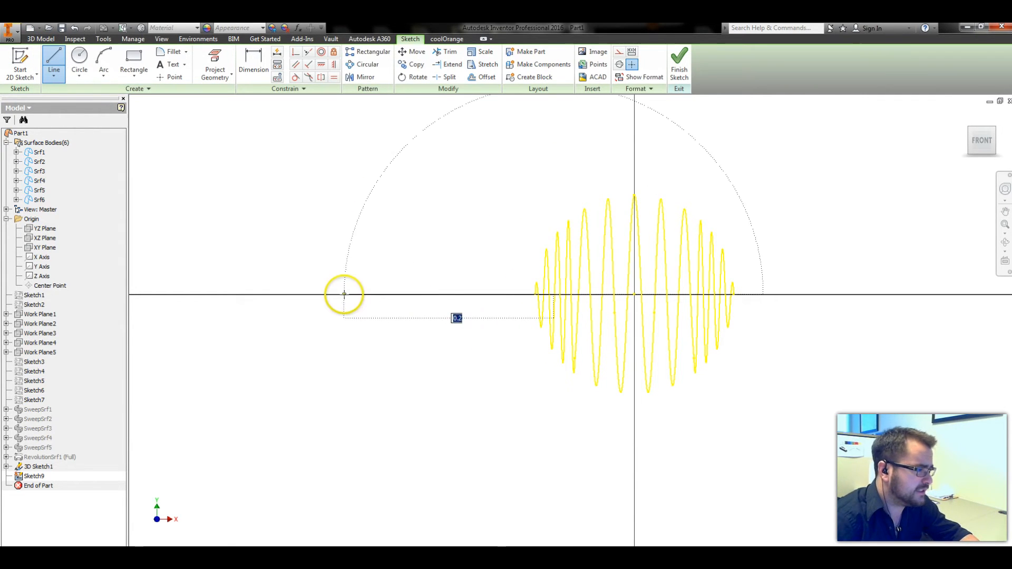
middle_drag(588, 327, 832, 359)
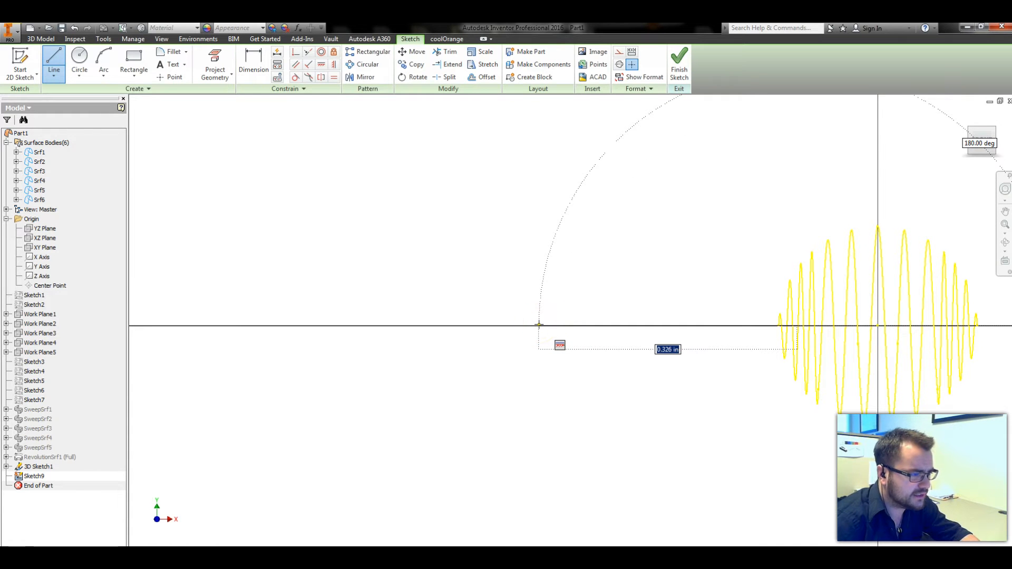
click(539, 325)
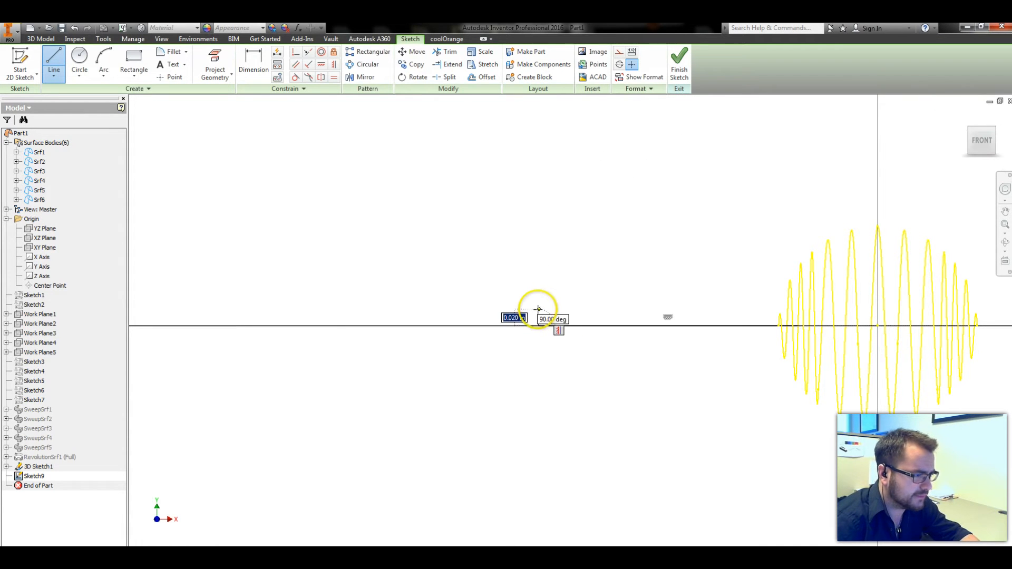
click(549, 310)
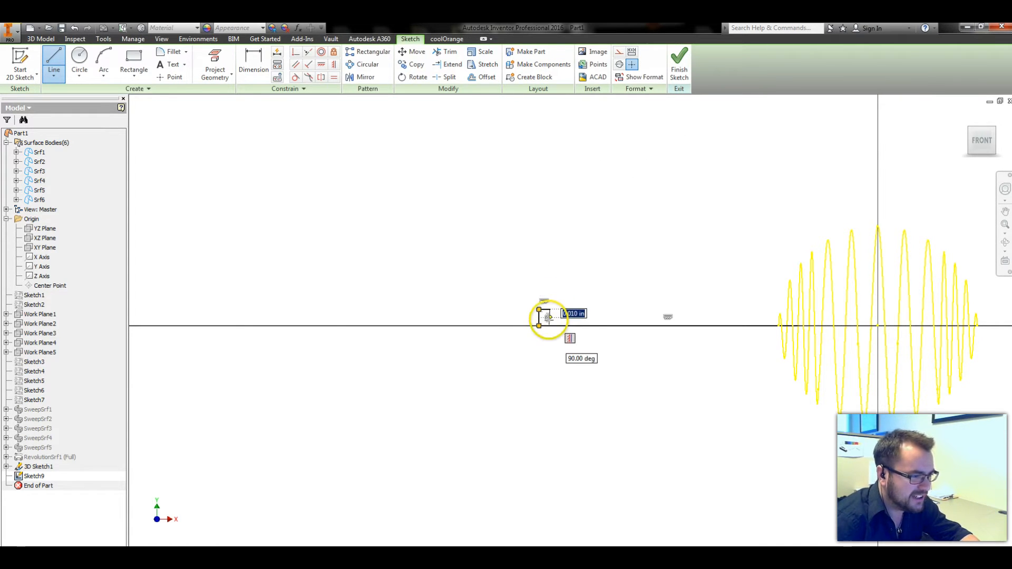
click(548, 316)
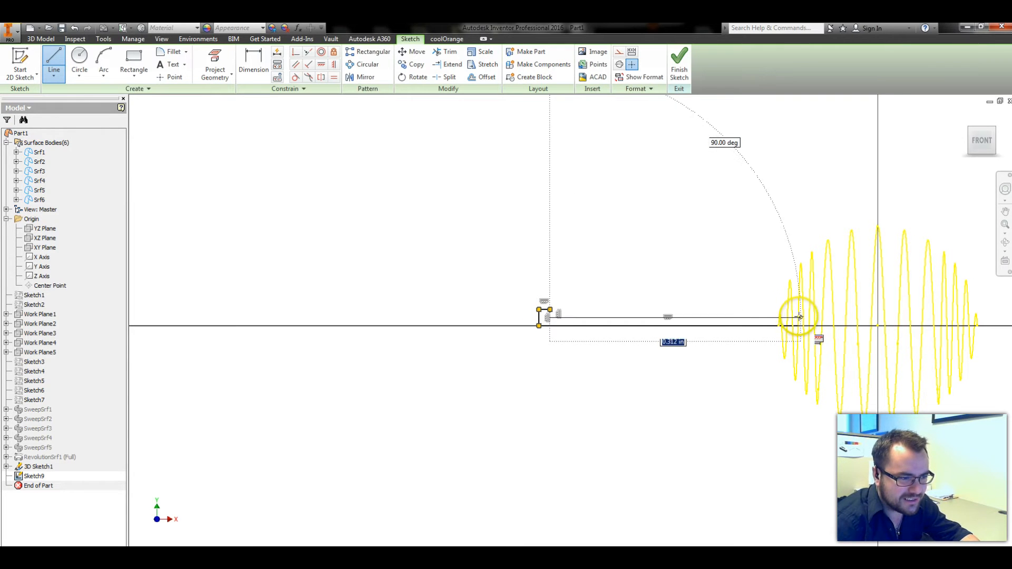
click(759, 317)
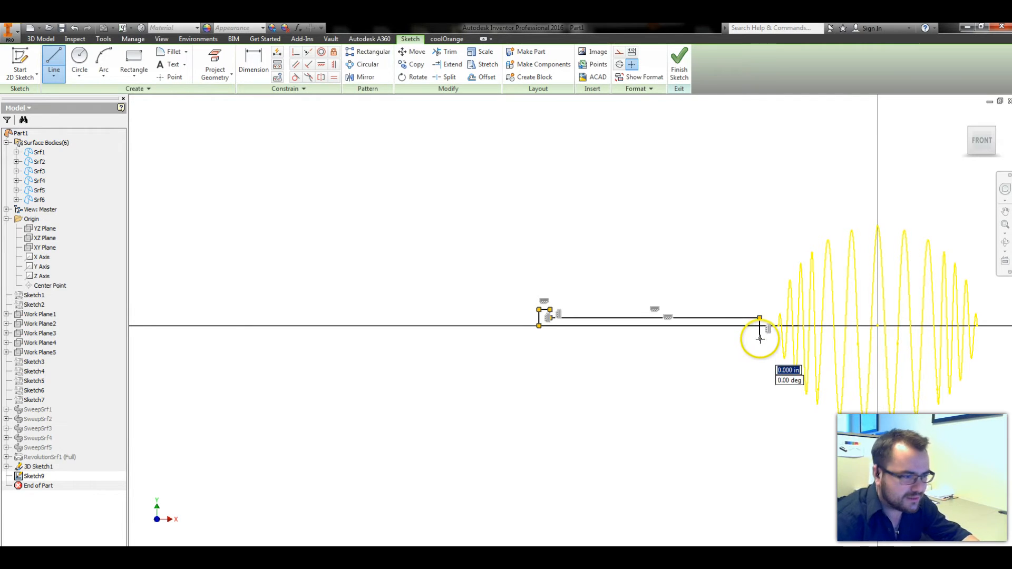
click(760, 339)
key(Escape)
Step: Trim the overhanging end of the profile's bottom line and stretch the bar's inner end into the spring coils
key(x)
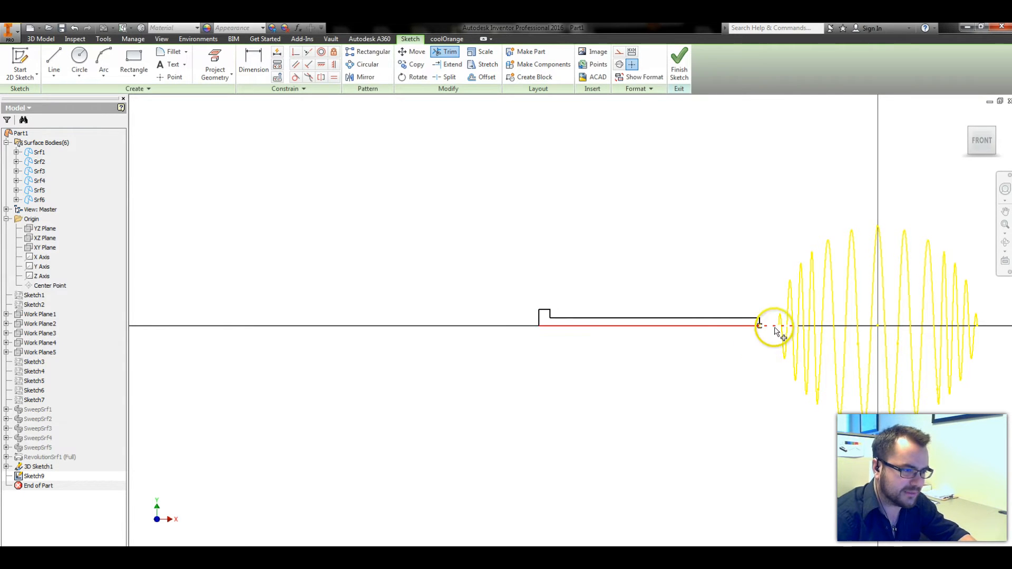
key(Escape)
scroll(759, 340, down, 3)
middle_drag(830, 347, 670, 374)
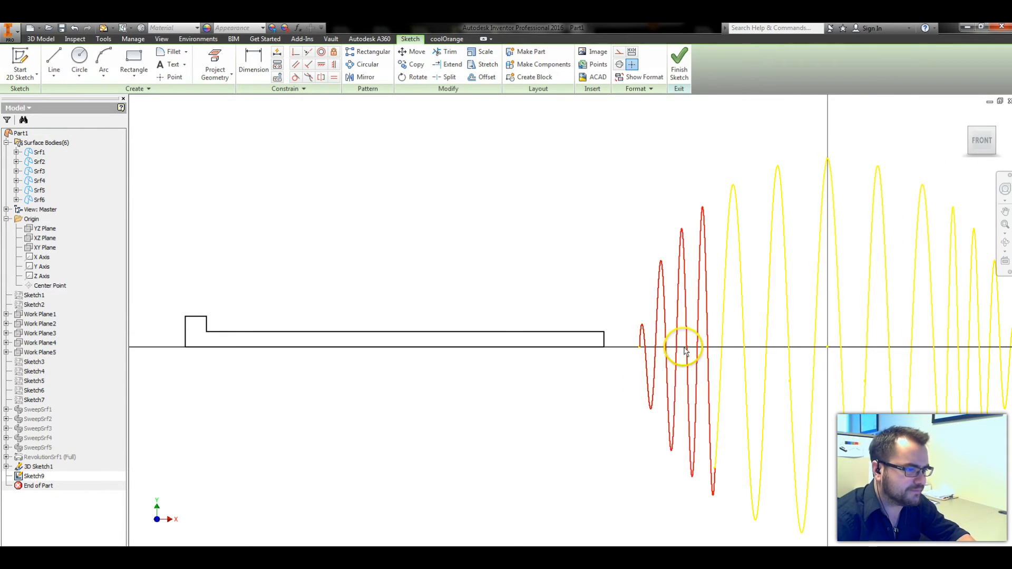
drag(604, 342, 692, 339)
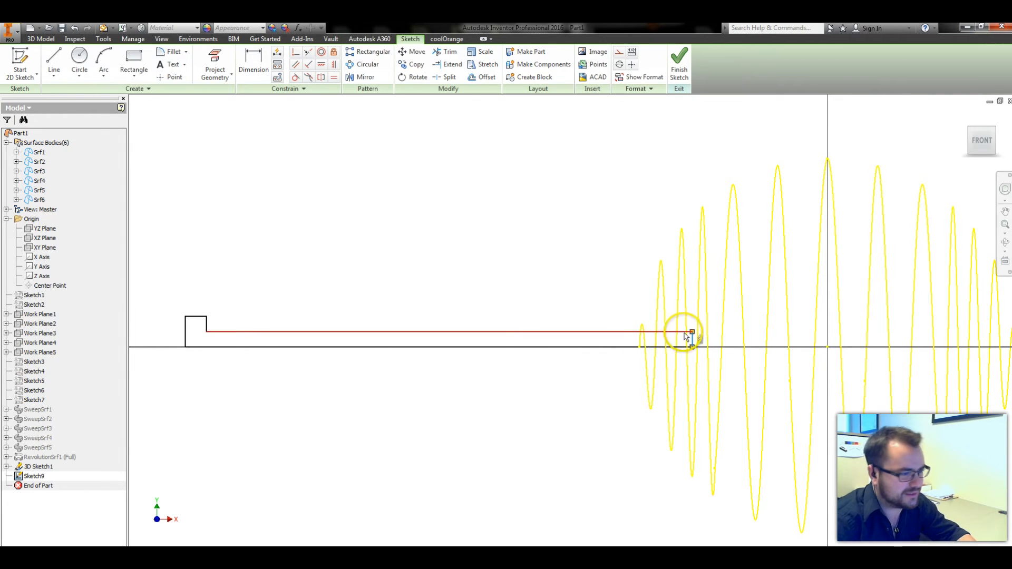
Step: Dimension the thickness of the long bar as .005 in
key(d)
click(595, 336)
click(597, 346)
click(593, 371)
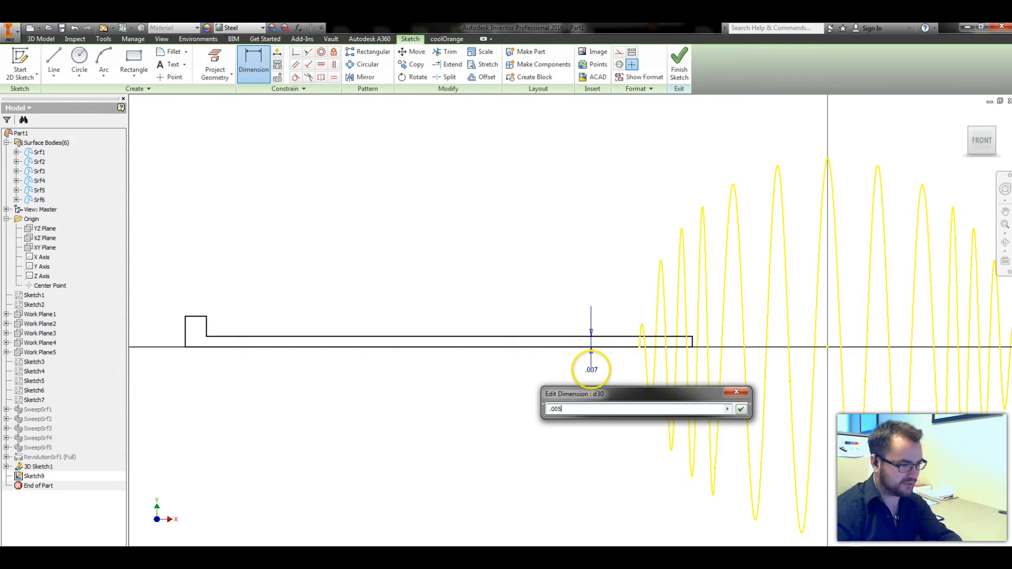
text(.005)
key(Return)
Step: Dimension the distance from the bar's inner end to the origin with the formula cdia*.5*.9
click(732, 345)
click(827, 344)
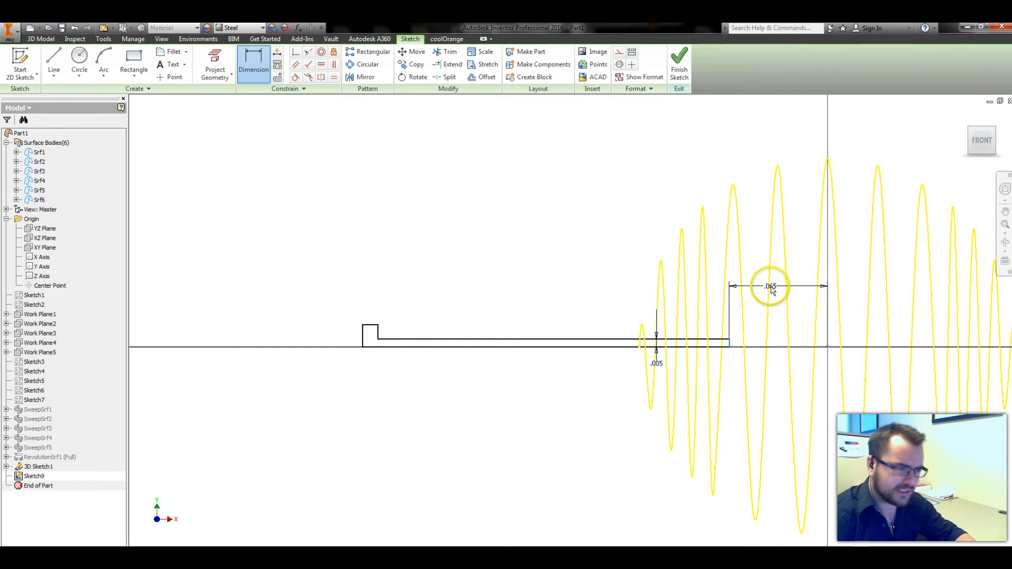
click(771, 290)
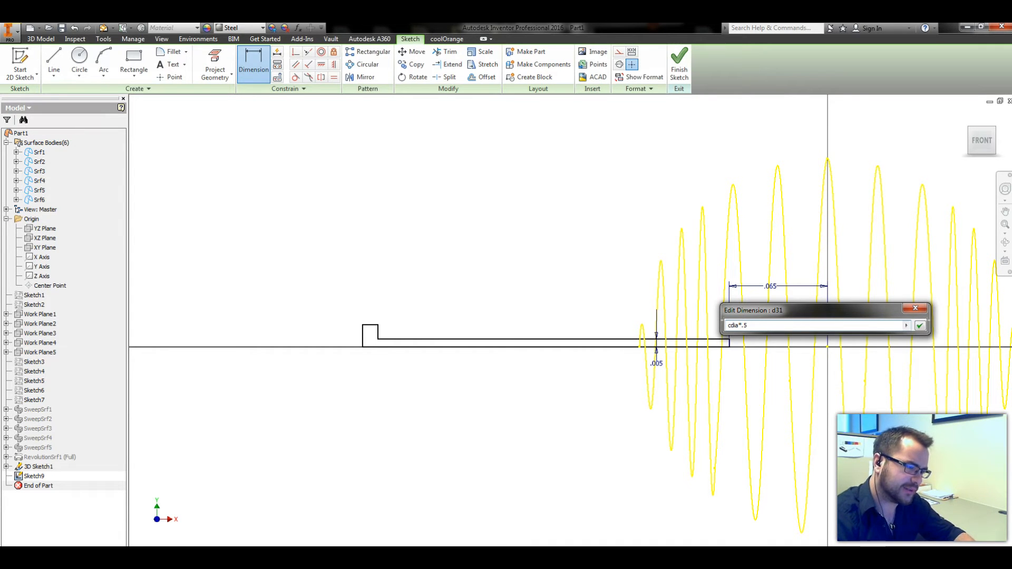
text(9)
key(Return)
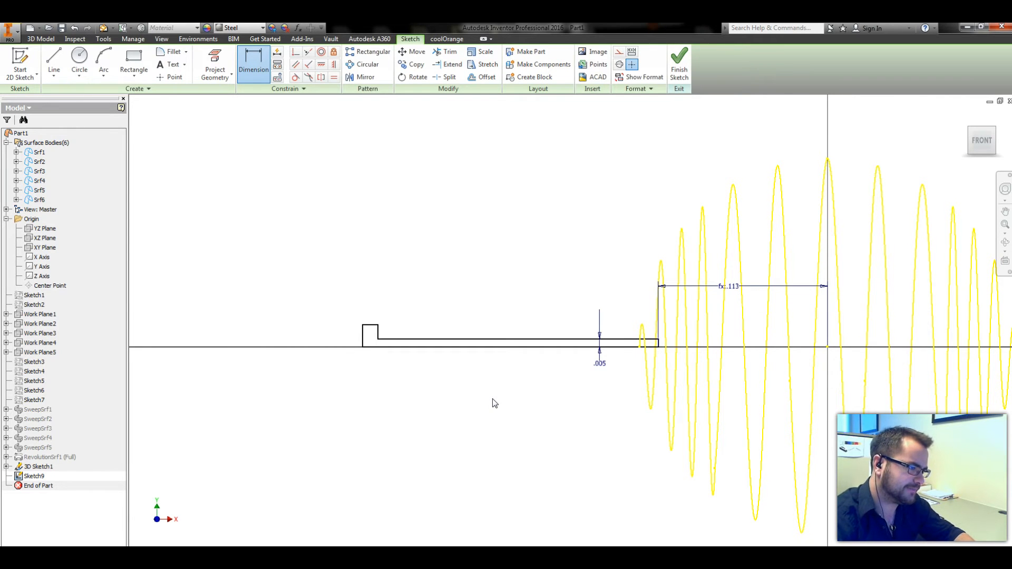
key(Escape)
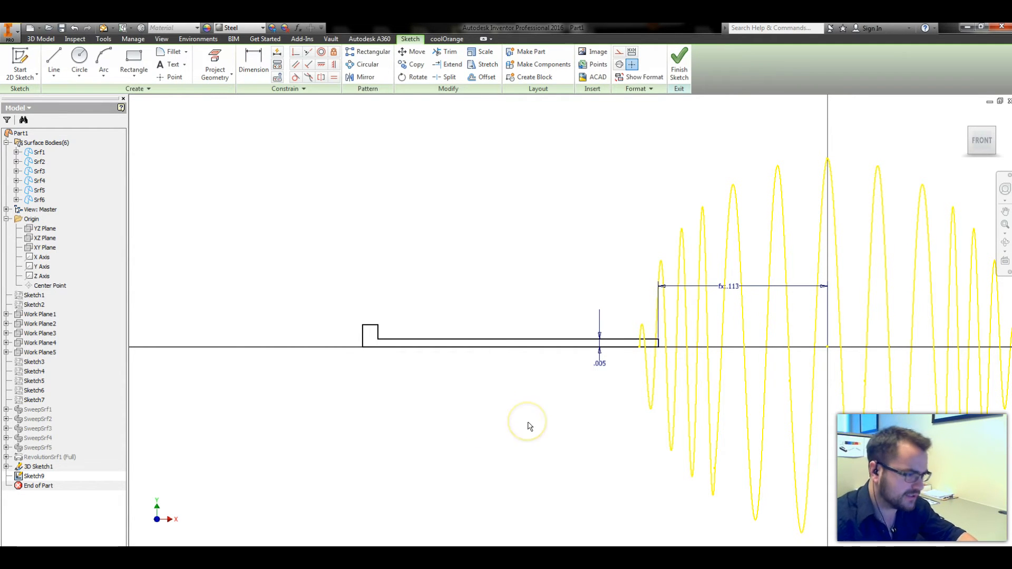
Step: Dimension the width of the head at the bar's outer end as .01 in
middle_drag(545, 436, 668, 425)
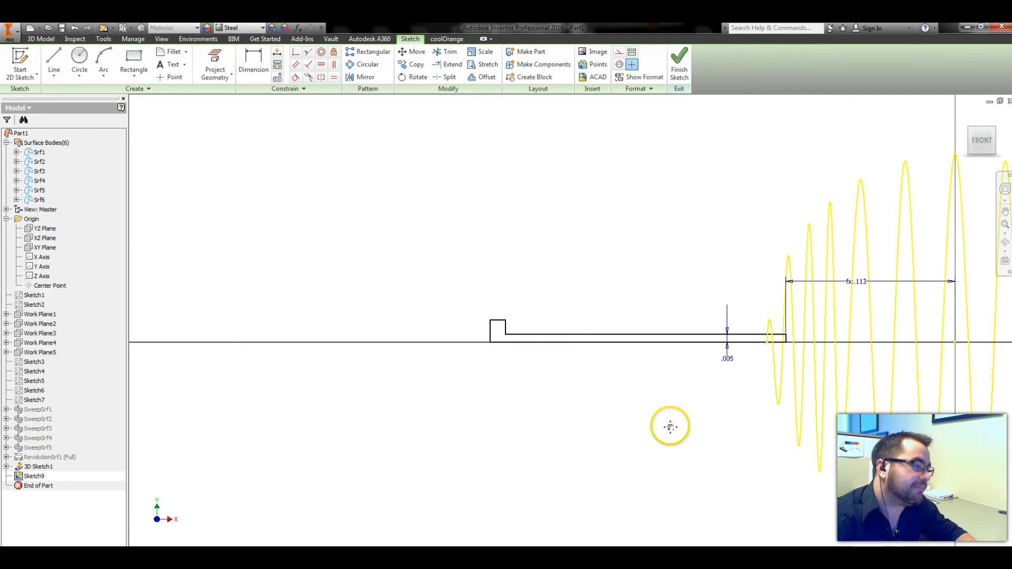
key(d)
click(496, 320)
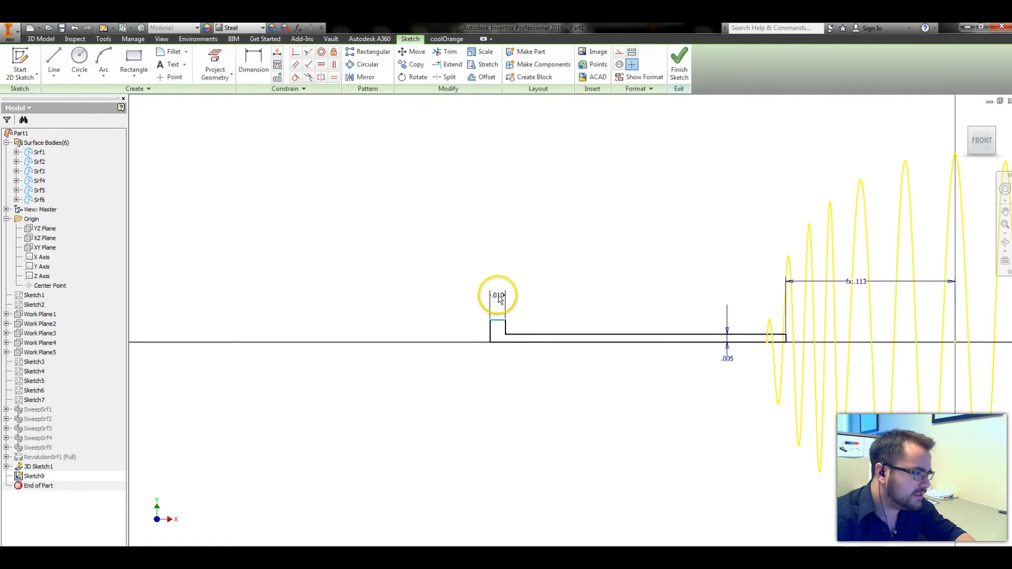
click(498, 296)
text(.01)
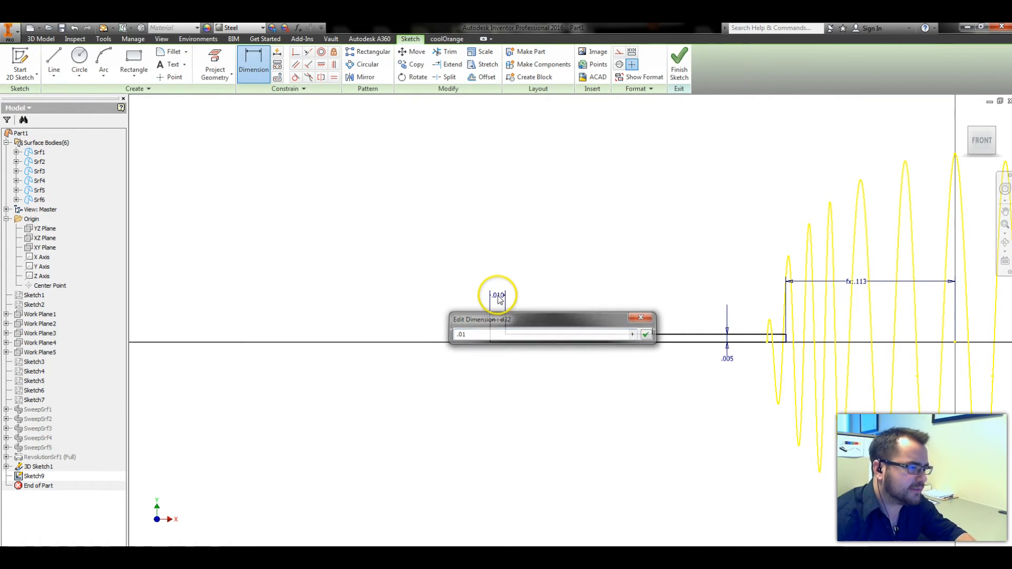
key(Return)
Step: Set the head's height to .015 in and make the profile's bottom line coincident with the origin
click(491, 329)
click(472, 336)
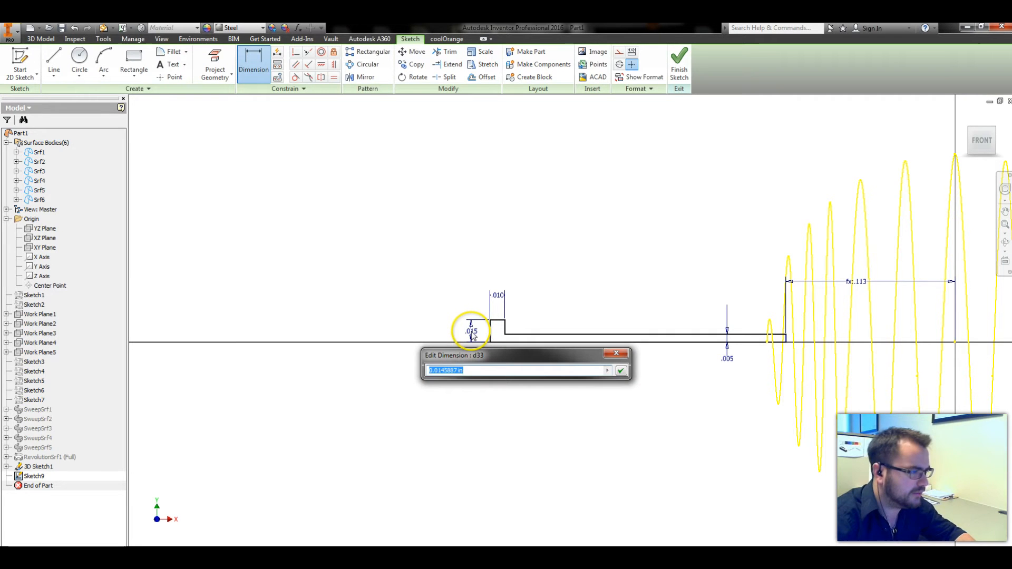
text(.0)
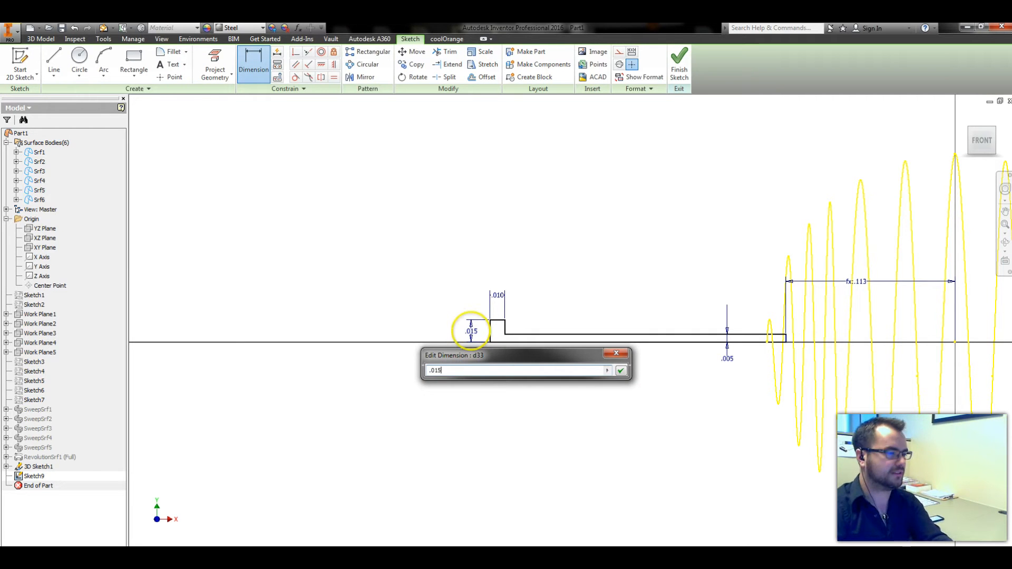
text(15)
key(Return)
key(Escape)
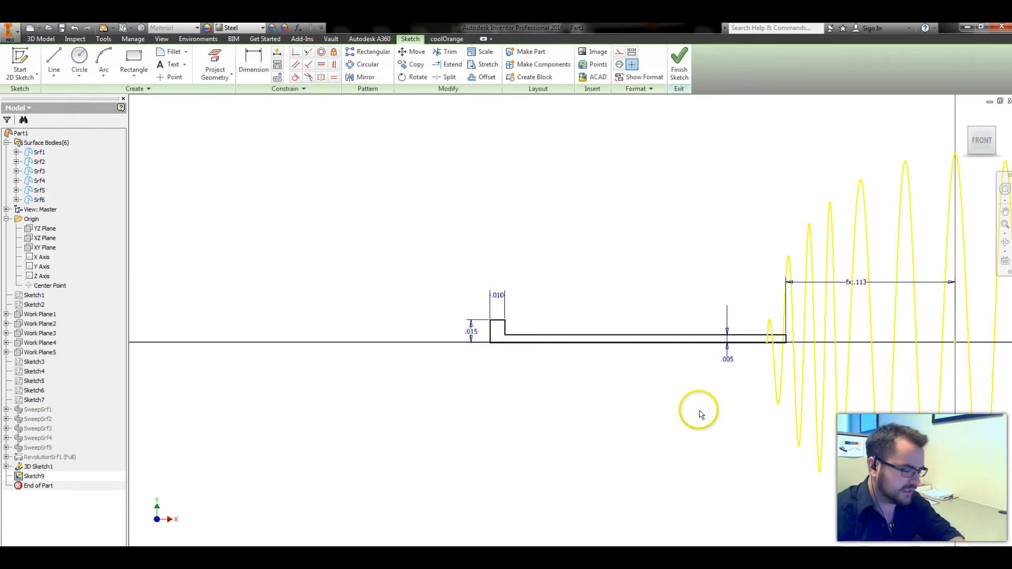
click(685, 342)
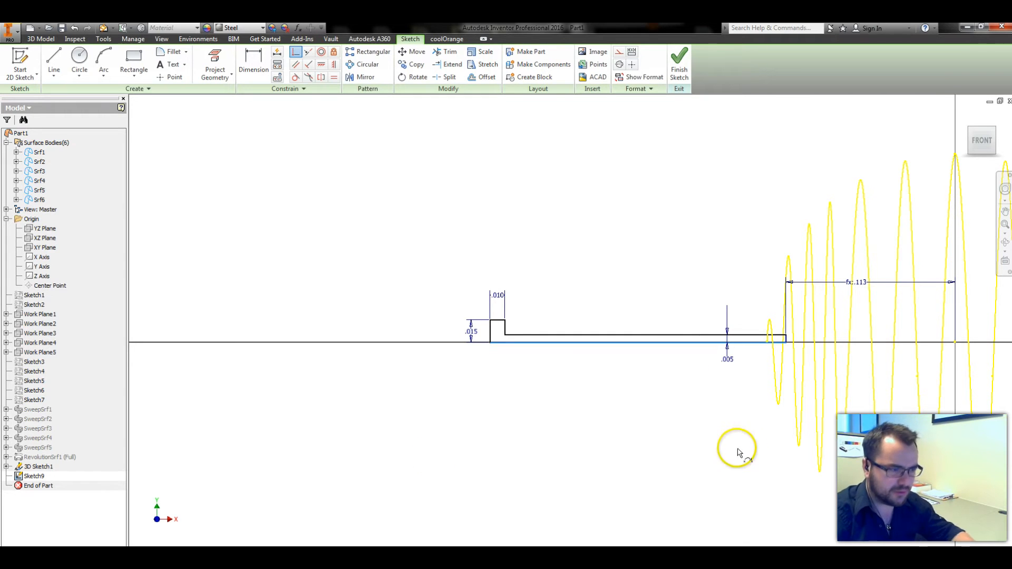
click(955, 344)
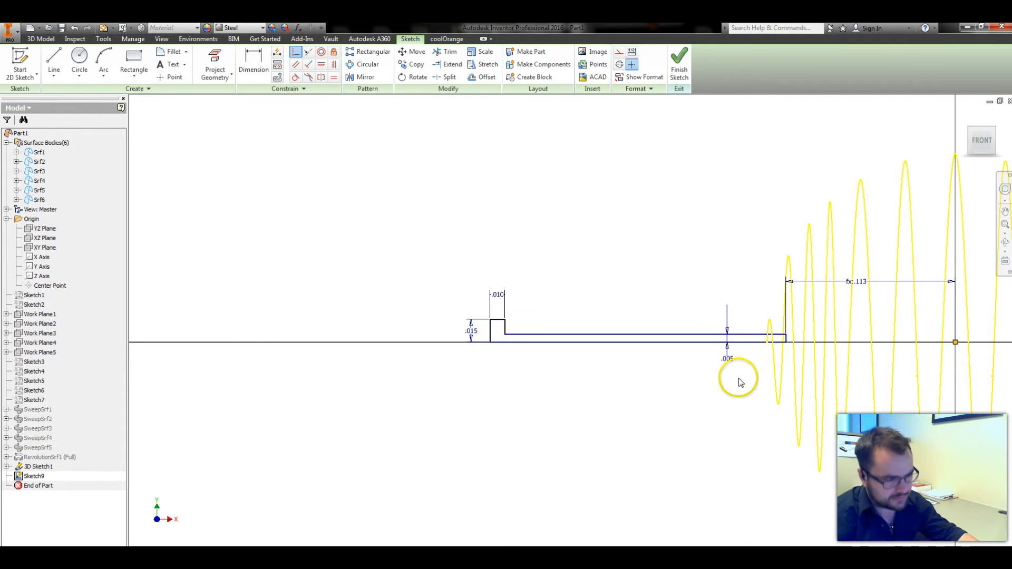
Step: Sketch a three-point arc of about 0.011 in radius on the profile's bottom line near the bar's inner end
click(79, 57)
click(106, 52)
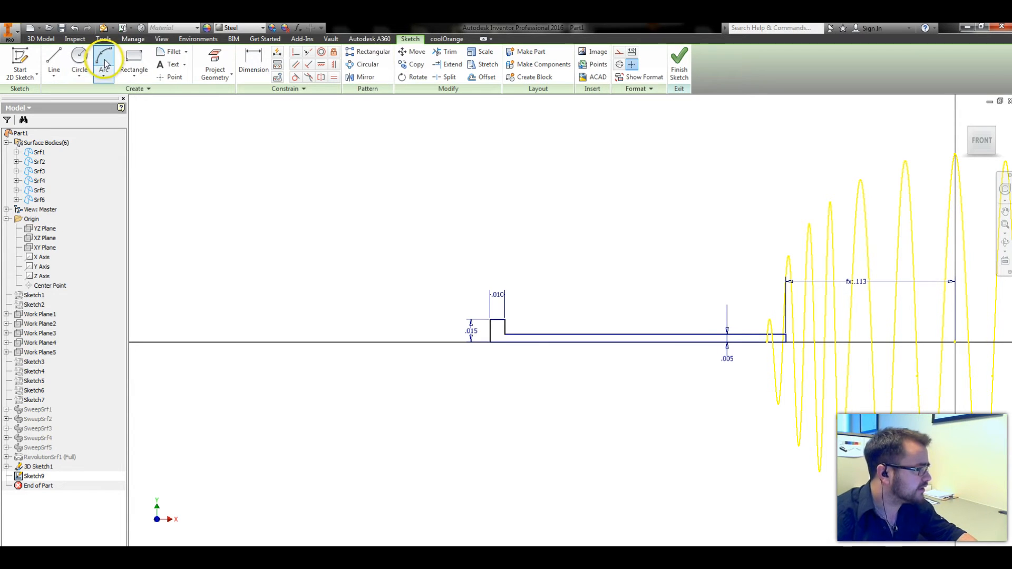
click(744, 342)
click(773, 341)
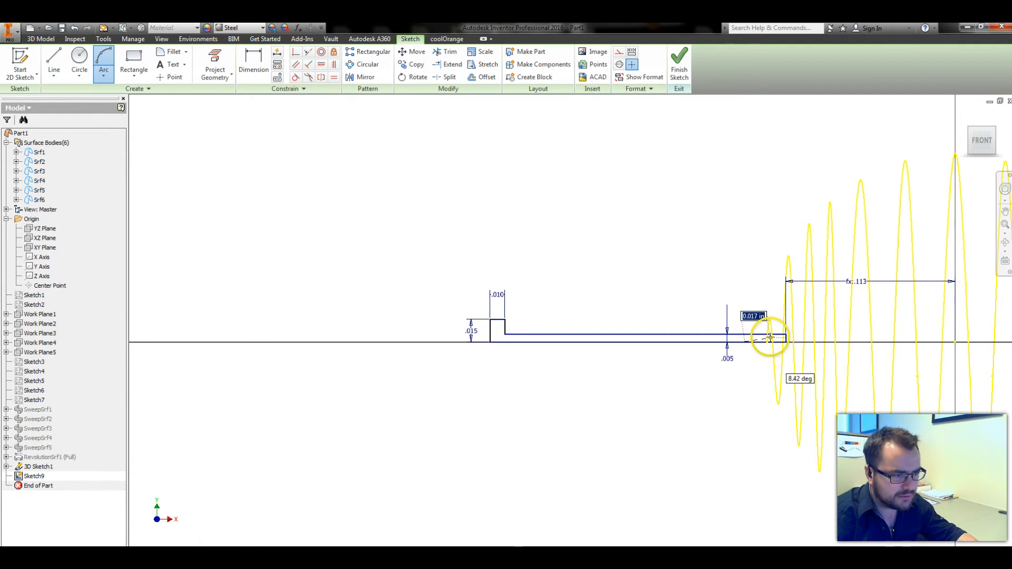
click(760, 328)
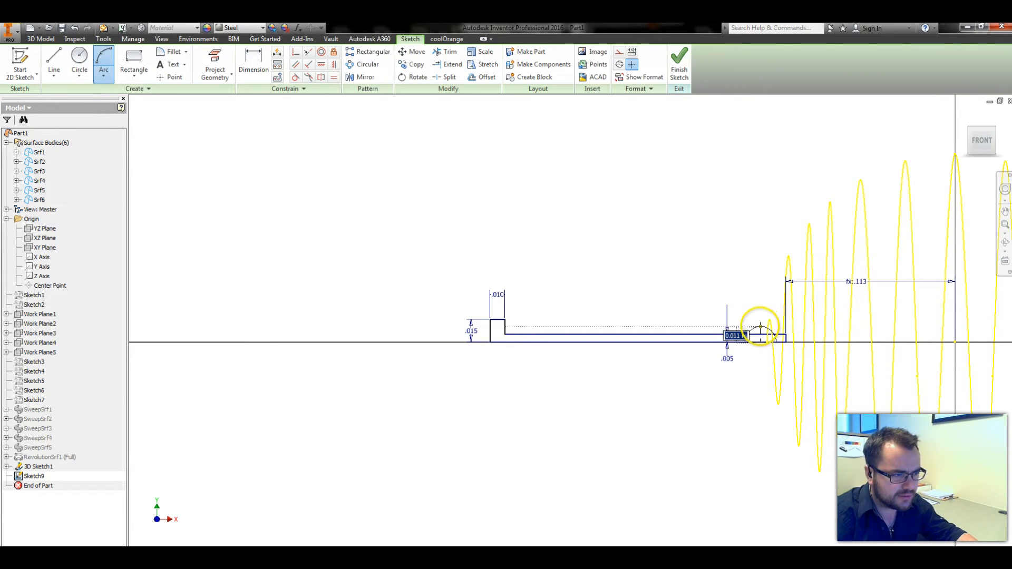
Step: Set the radius of the arc near the bar's inner end to .013 in
key(Escape)
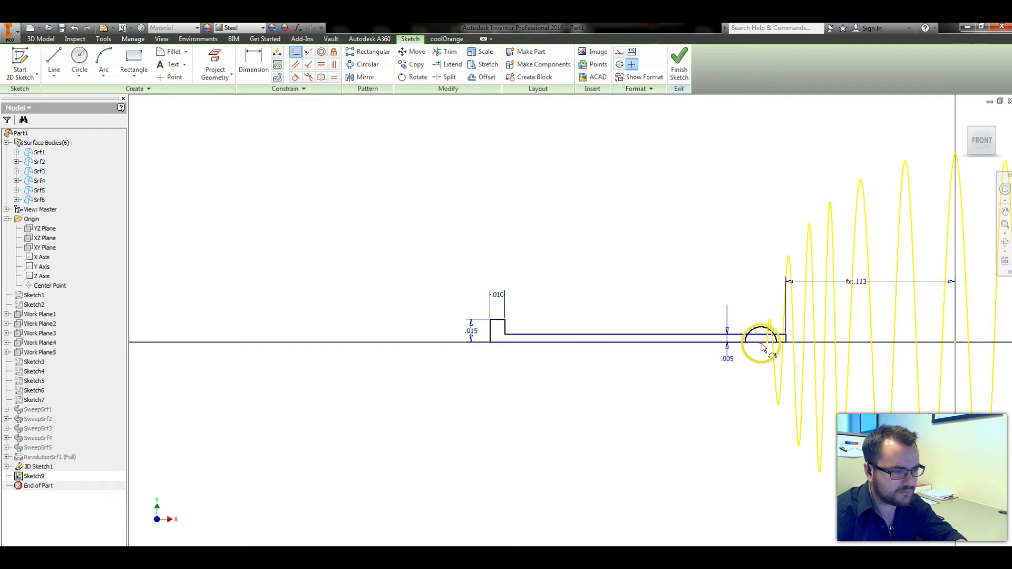
scroll(773, 344, up, 2)
drag(777, 343, 781, 341)
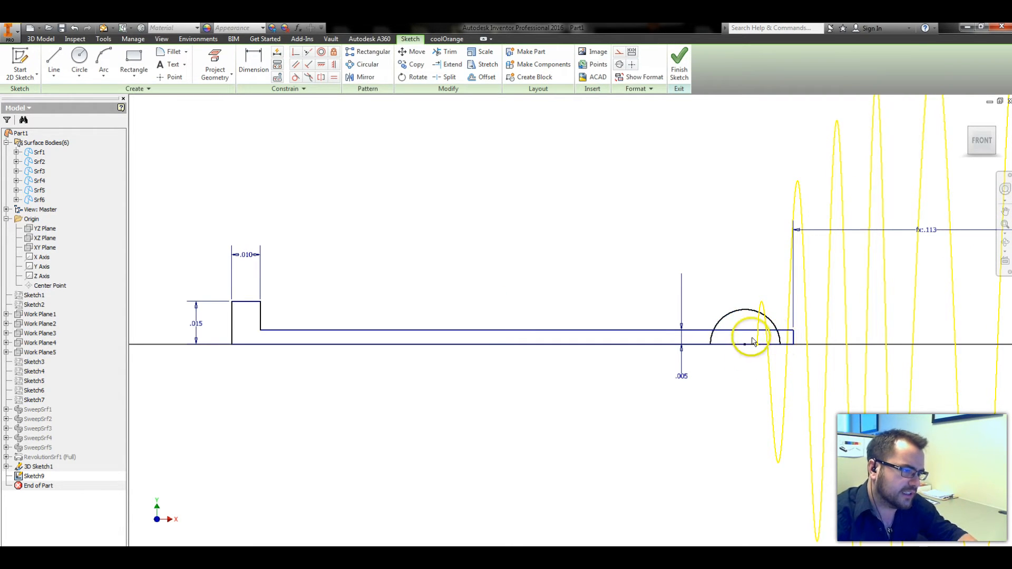
key(d)
click(738, 312)
click(741, 321)
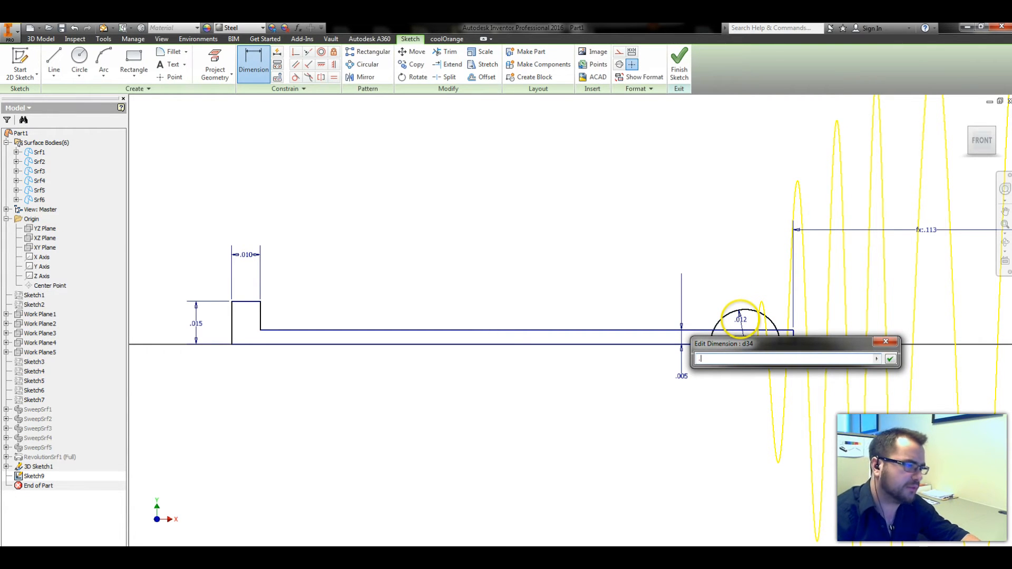
key(Return)
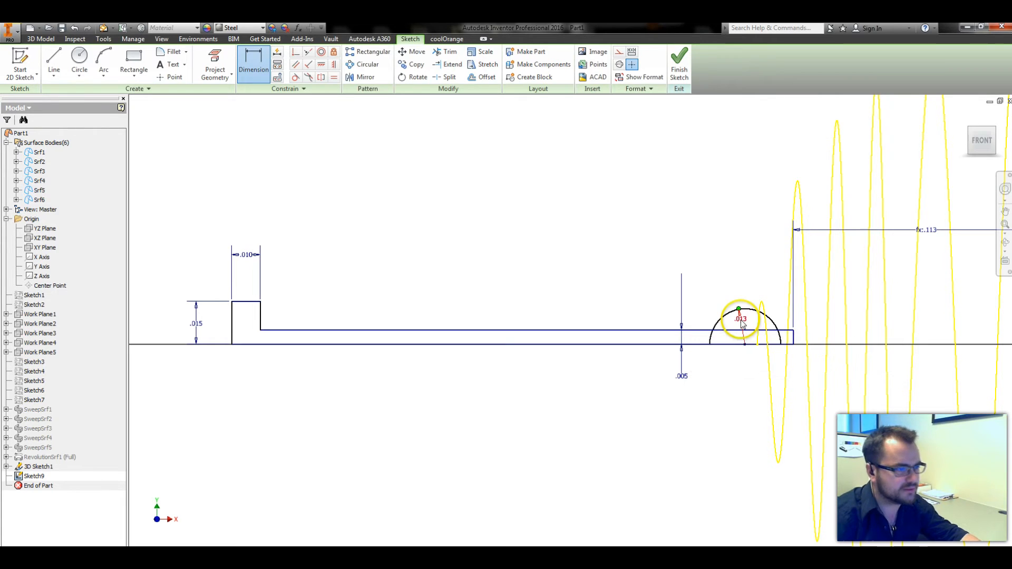
key(Escape)
Step: Dimension the distance from the arc's center to the bar's inner end as .015 in
key(d)
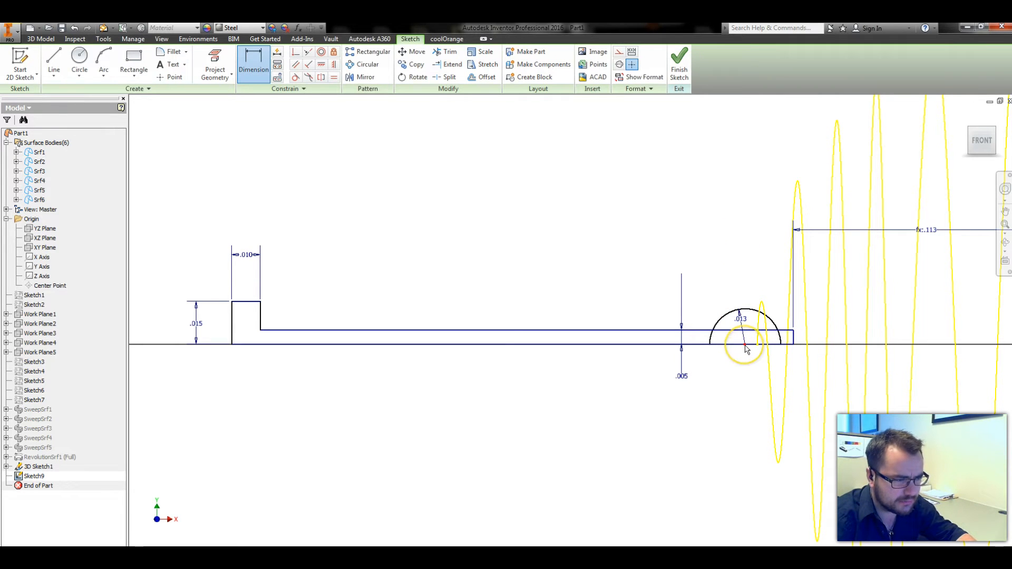
click(745, 345)
click(794, 333)
click(768, 369)
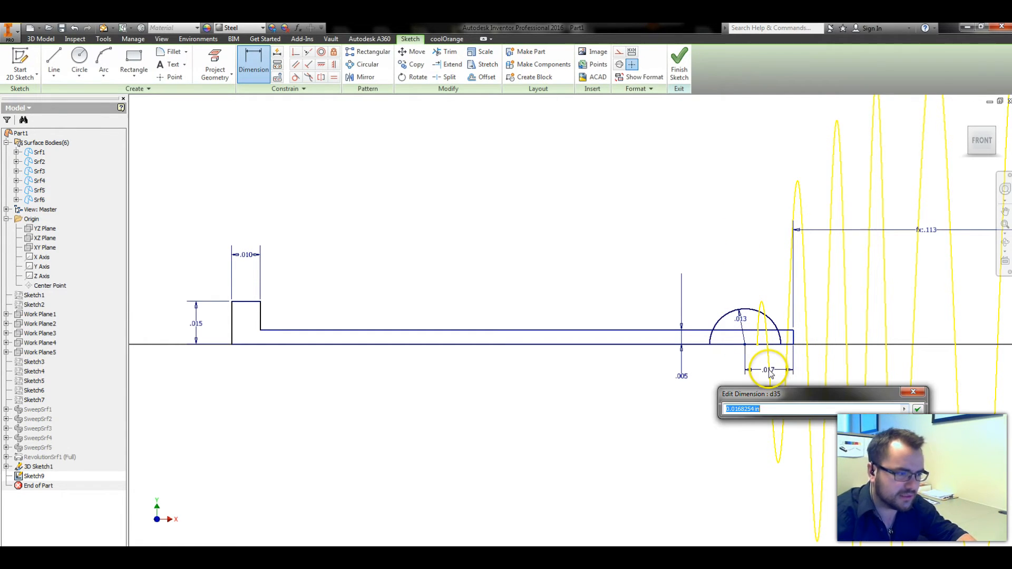
text(.015)
key(Return)
key(Escape)
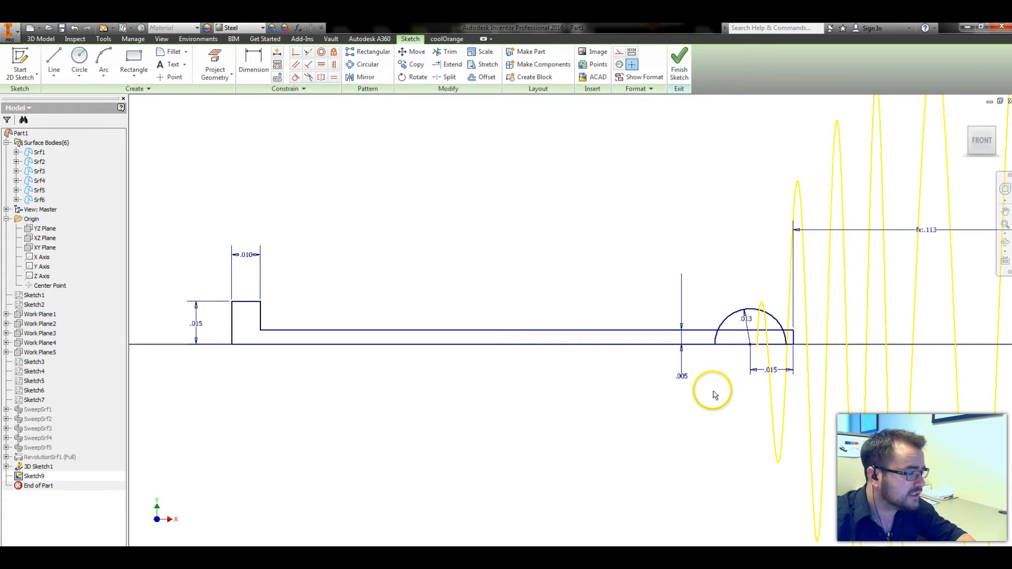
Step: Lengthen the bar outward and dimension the distance from its outer end to the origin as .5 in
scroll(767, 398, down, 3)
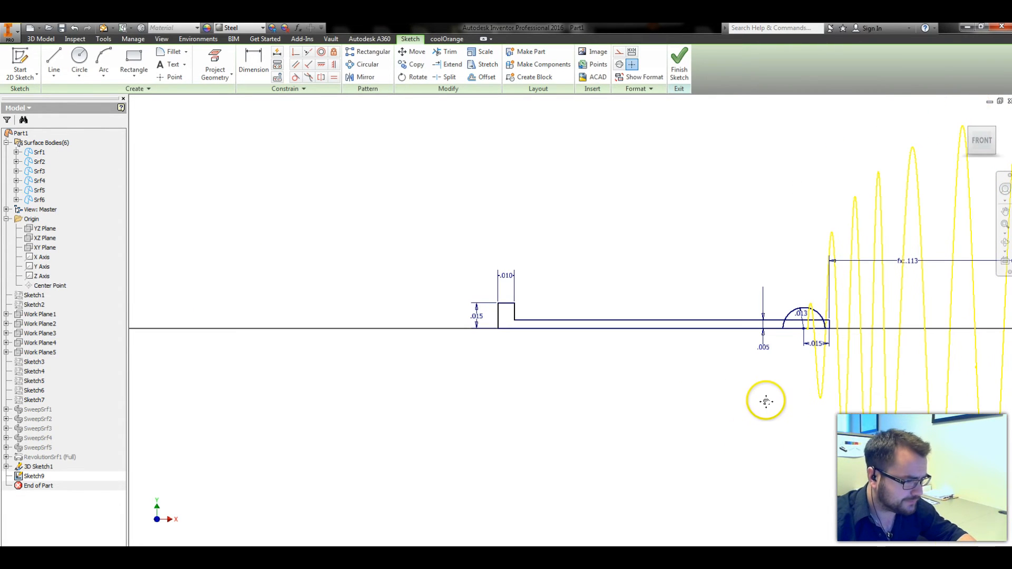
drag(499, 317, 393, 316)
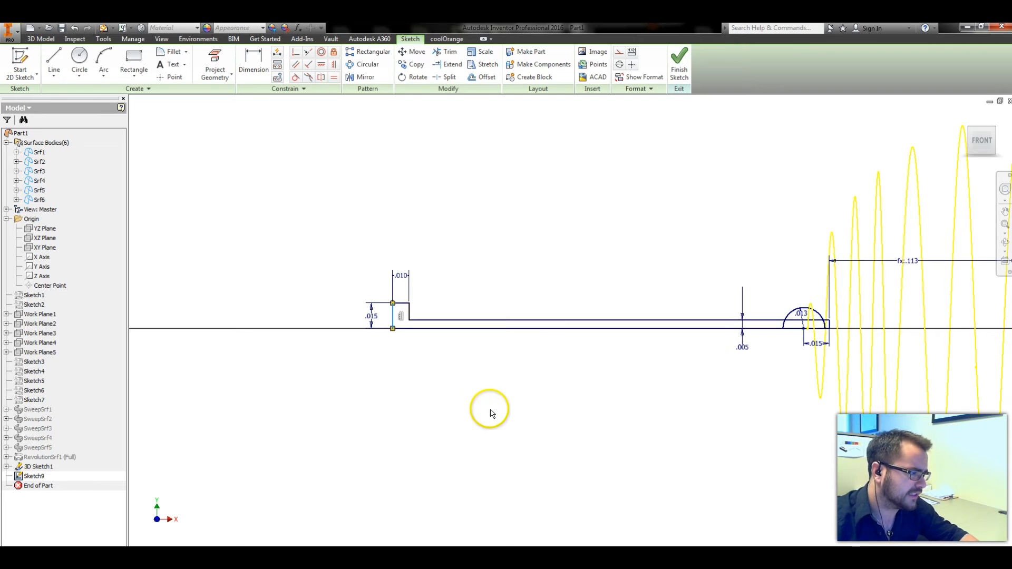
scroll(492, 414, down, 5)
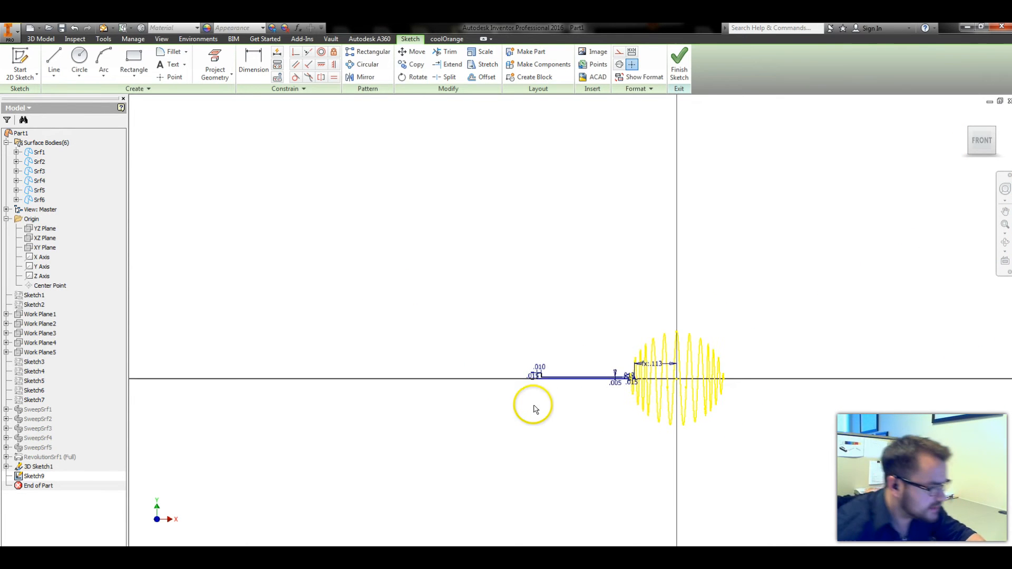
scroll(544, 405, up, 3)
key(d)
click(534, 353)
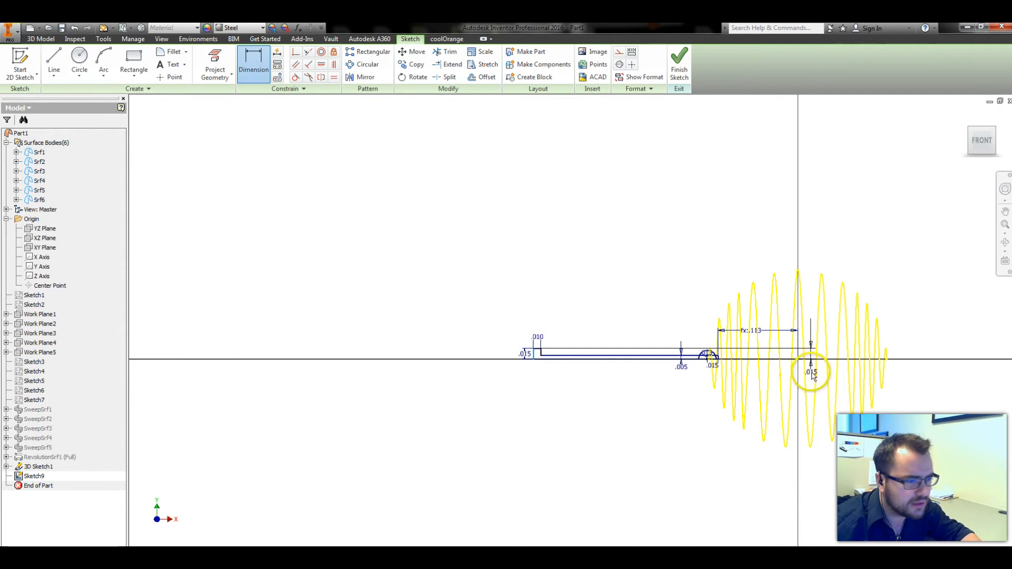
click(795, 362)
click(627, 400)
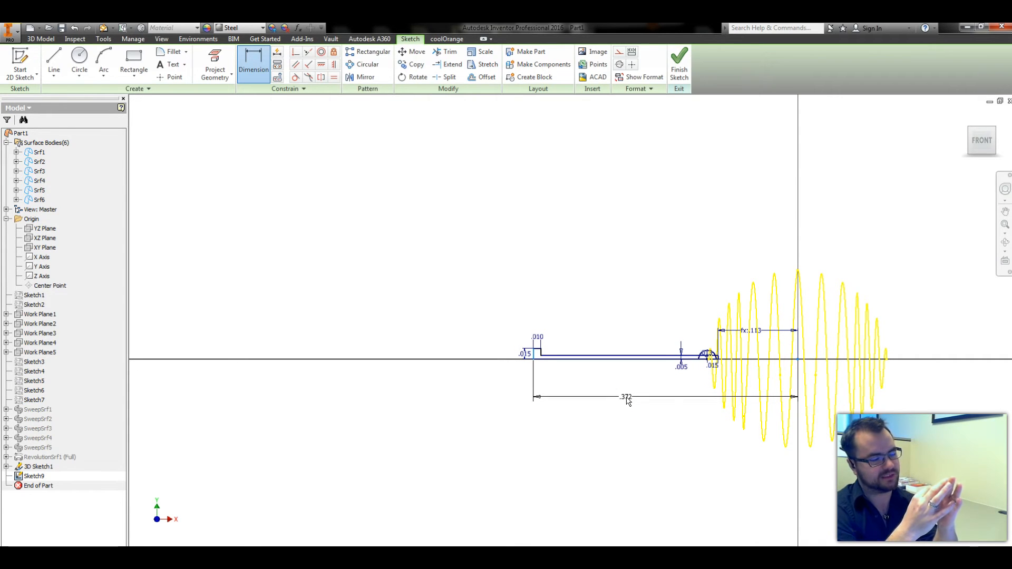
click(628, 399)
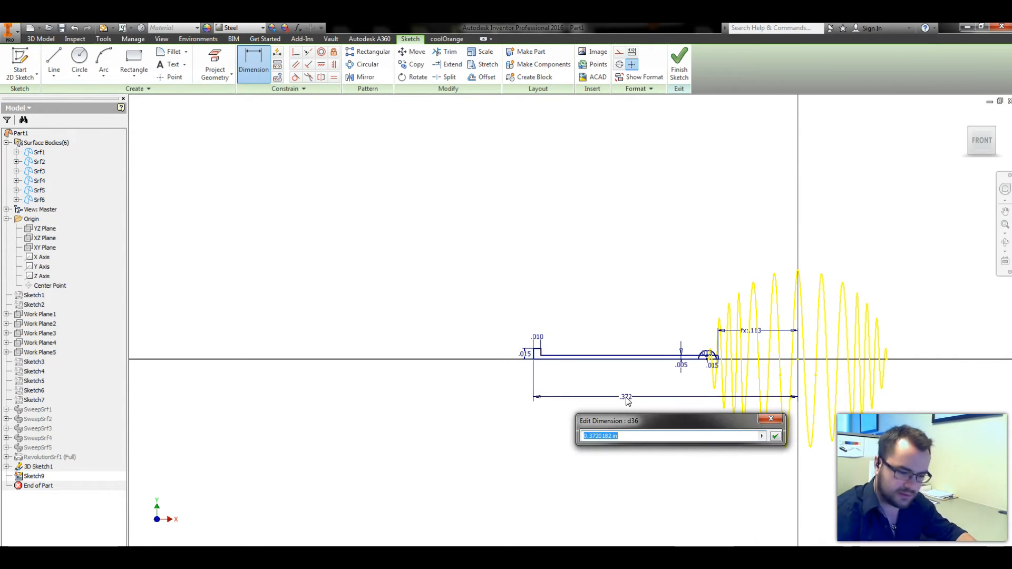
text(.5)
key(Return)
key(Escape)
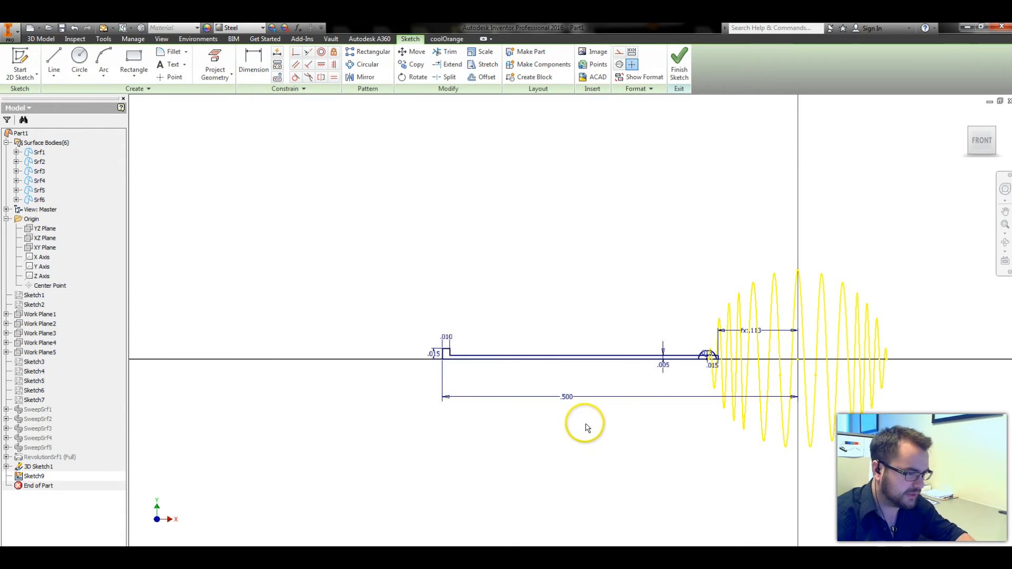
Step: Sketch a long, thin three-point rectangle from the head's top inner corner, sloping up and outward at about 52 degrees
middle_drag(583, 422, 634, 442)
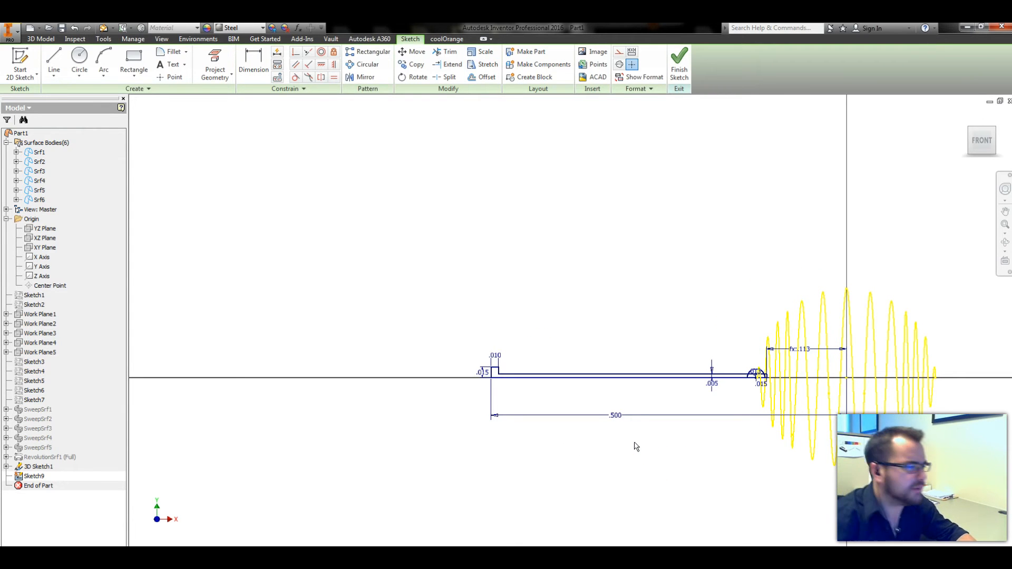
scroll(401, 332, up, 3)
middle_drag(575, 344, 478, 331)
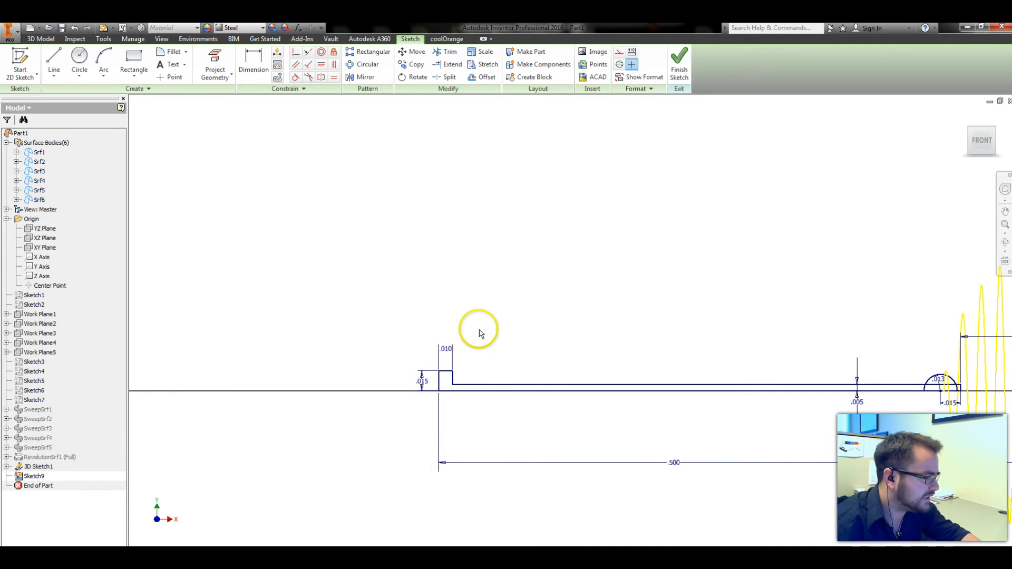
click(101, 59)
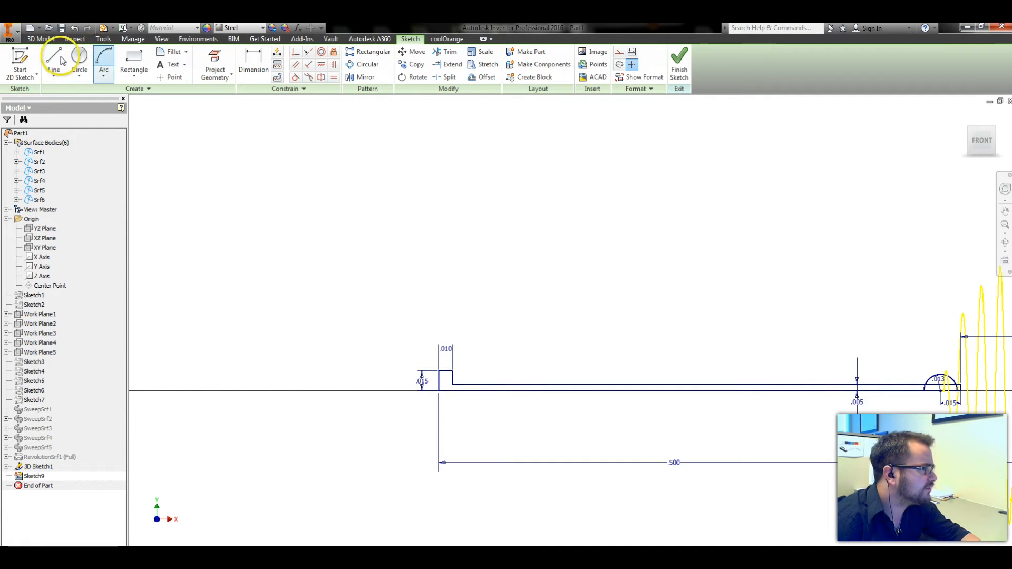
click(134, 61)
scroll(449, 358, up, 5)
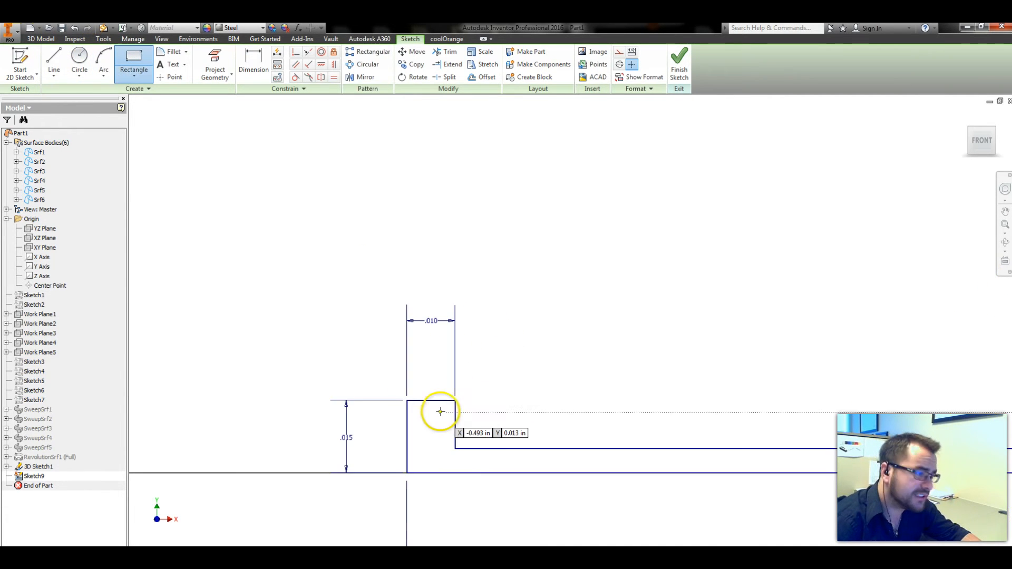
click(136, 82)
click(138, 109)
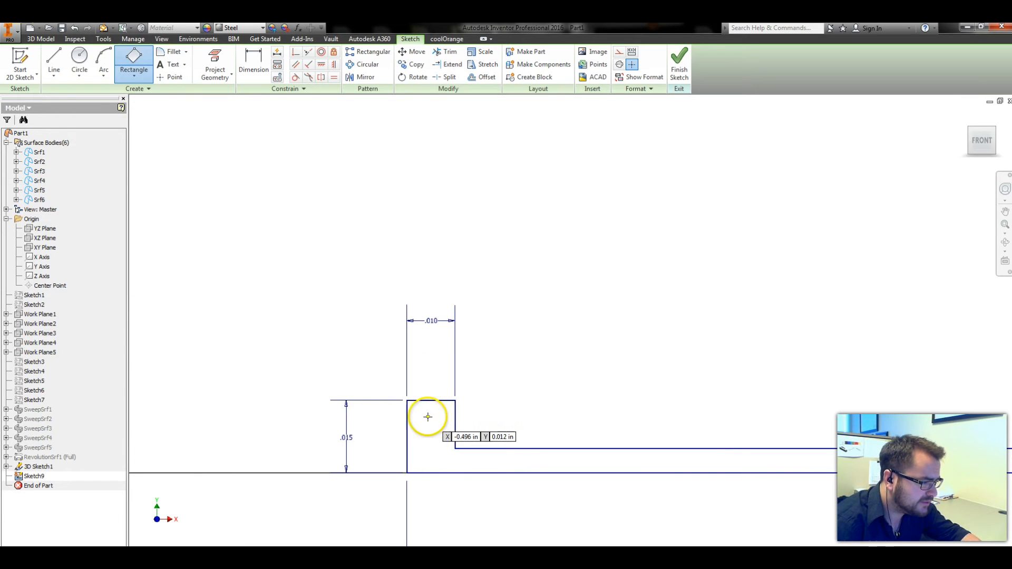
click(455, 401)
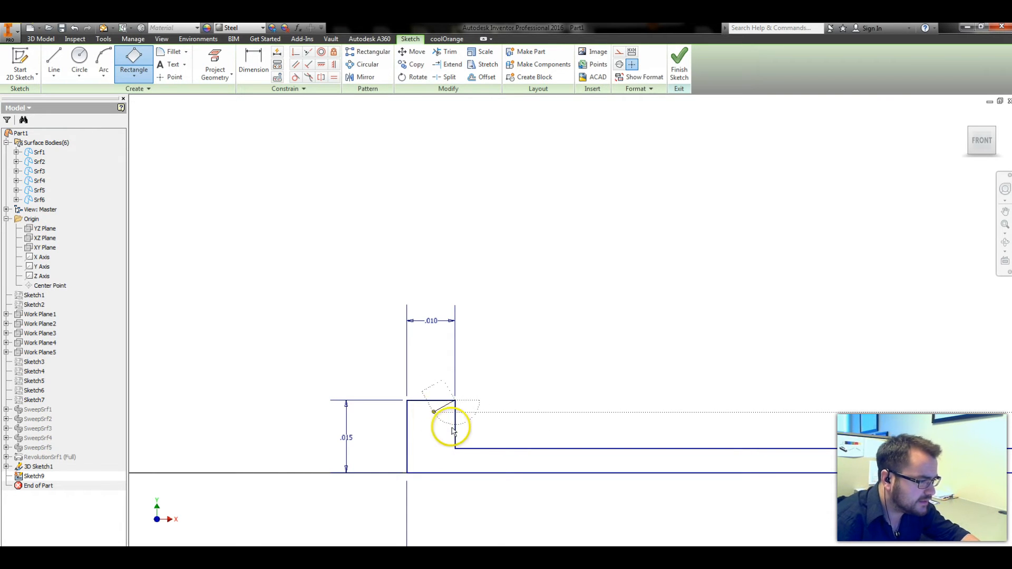
key(Escape)
key(Return)
click(455, 401)
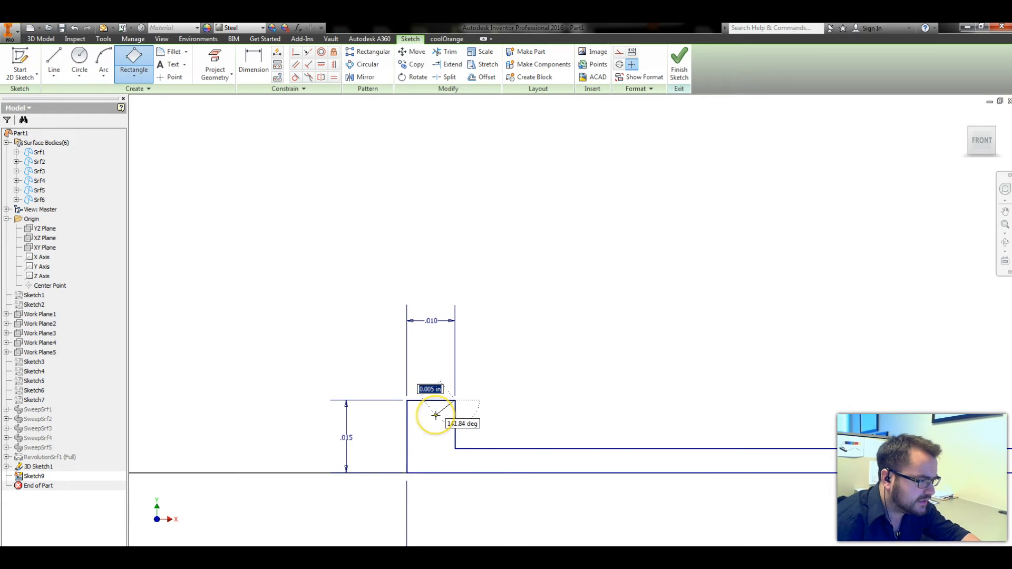
click(268, 207)
click(257, 221)
key(Escape)
Step: Convert the slanted rectangle's outer long edge and the bar profile's bottom line to centerlines
scroll(432, 295, up, 2)
middle_drag(452, 323, 509, 345)
scroll(509, 345, down, 3)
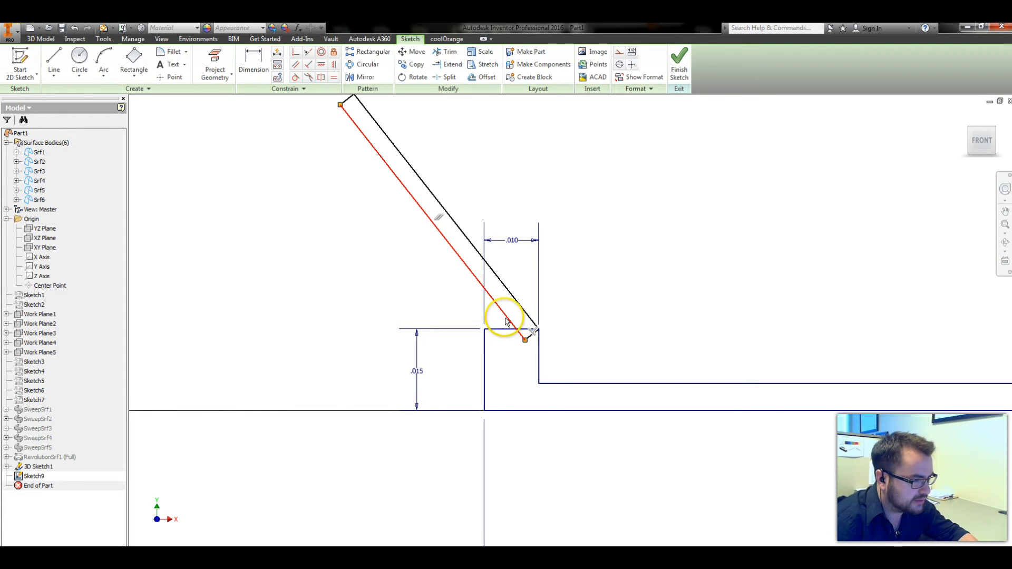
right_click(507, 318)
click(510, 348)
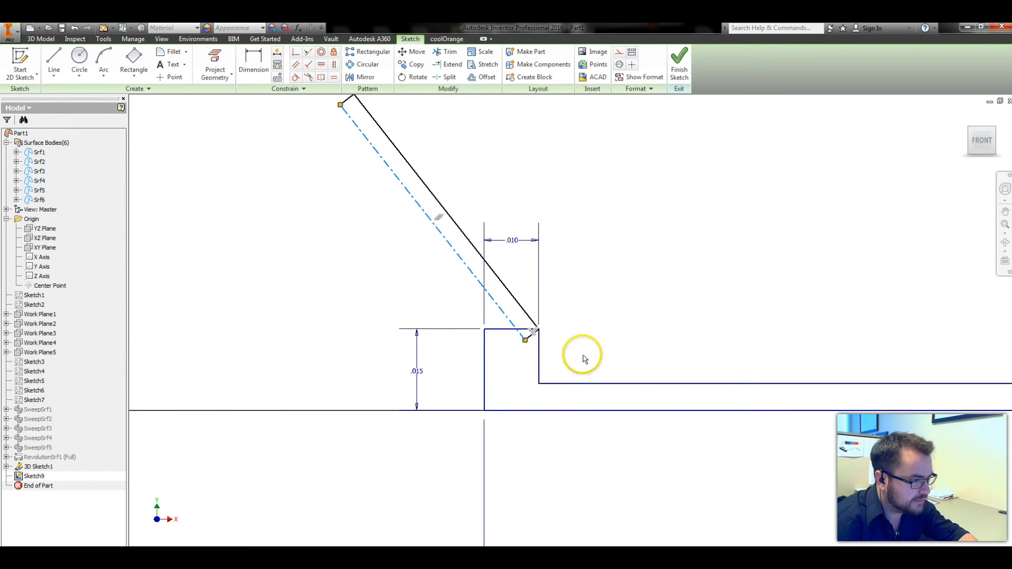
right_click(553, 417)
click(553, 443)
Step: Try dimensioning the angle between the slanted rectangle and the head's inner side edge, and undo that dimension
mouse_move(597, 284)
middle_down()
mouse_move(648, 409)
mouse_move(687, 374)
middle_up()
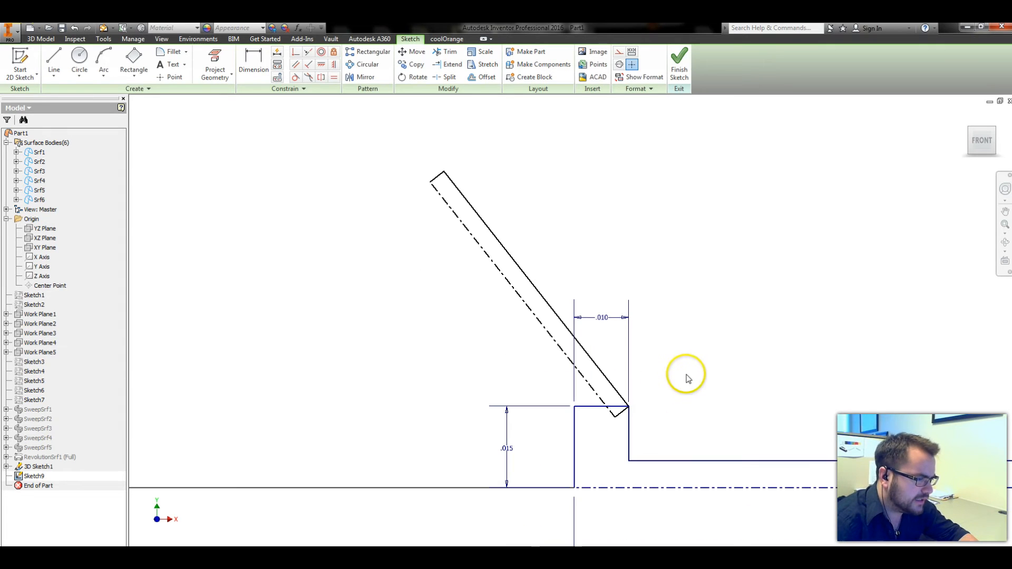
key(d)
click(612, 389)
click(481, 346)
key(Return)
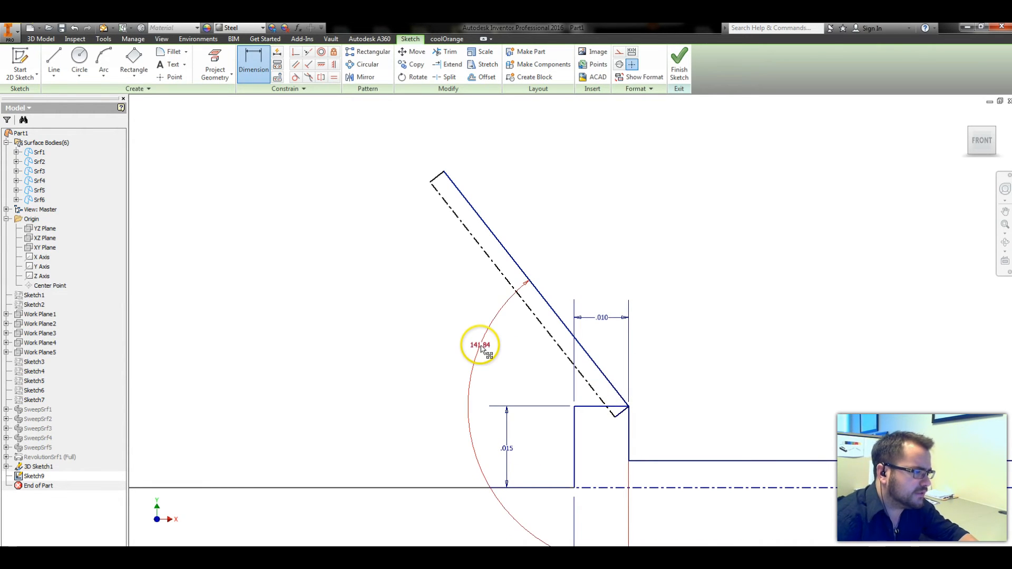
key(Escape)
key(ctrl+z)
Step: Dimension the angle between the head's top edge and the slanted rectangle as 45 degrees
key(d)
click(584, 406)
click(584, 377)
click(449, 333)
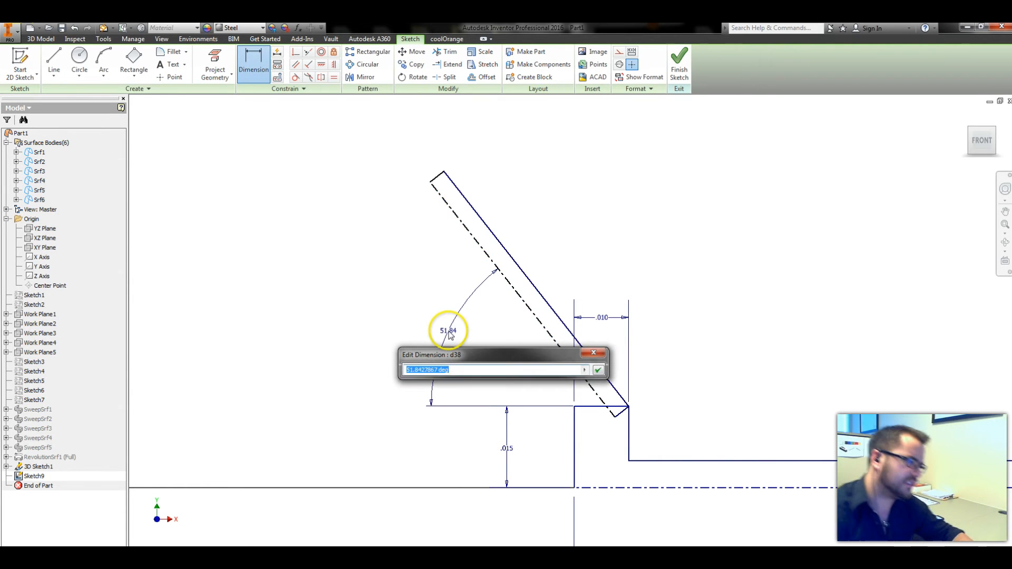
text(45)
key(Return)
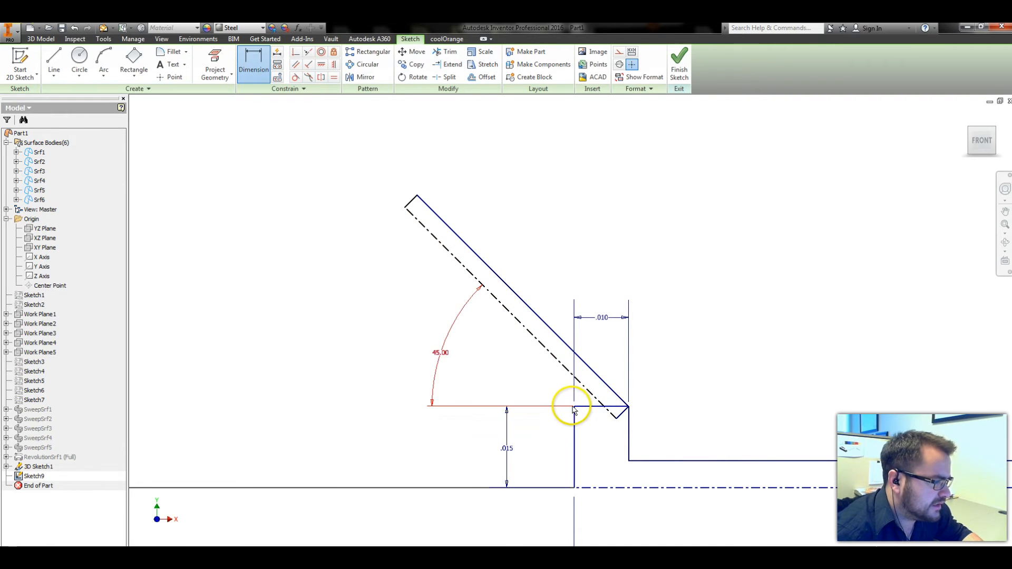
key(Escape)
Step: Dimension the slanted rectangle's diameter about its centerline as .005 in
click(616, 414)
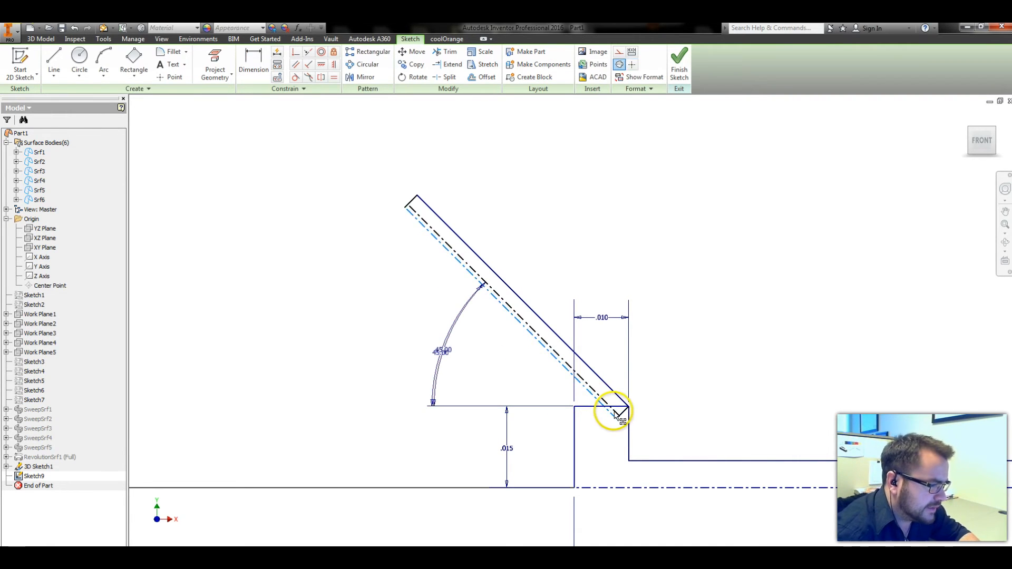
key(d)
scroll(595, 387, up, 5)
click(610, 410)
text(.00)
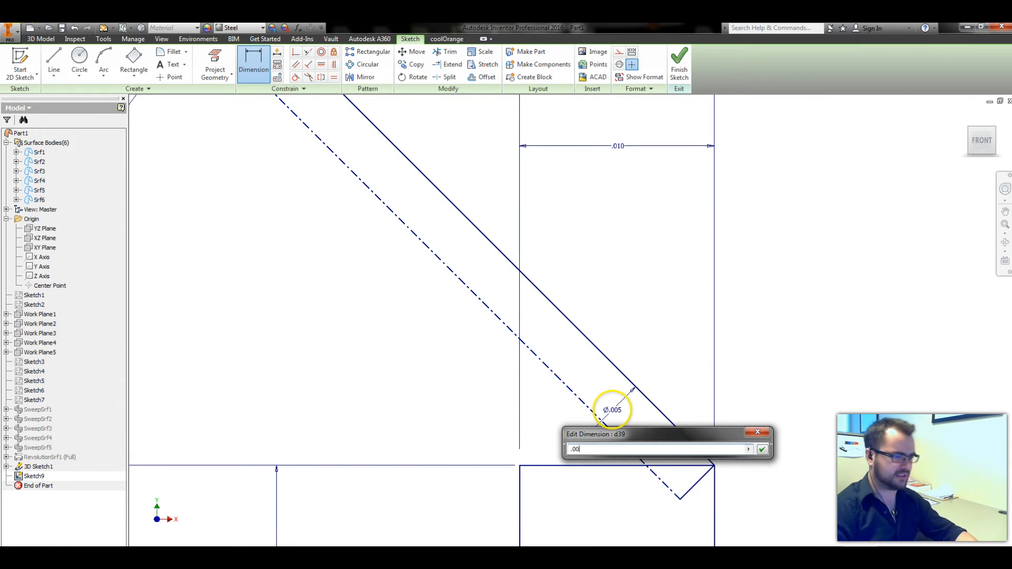
text(5)
key(Return)
key(Escape)
Step: Finish the sketch containing the bar profile, the arc and the slanted rectangle
scroll(669, 362, down, 5)
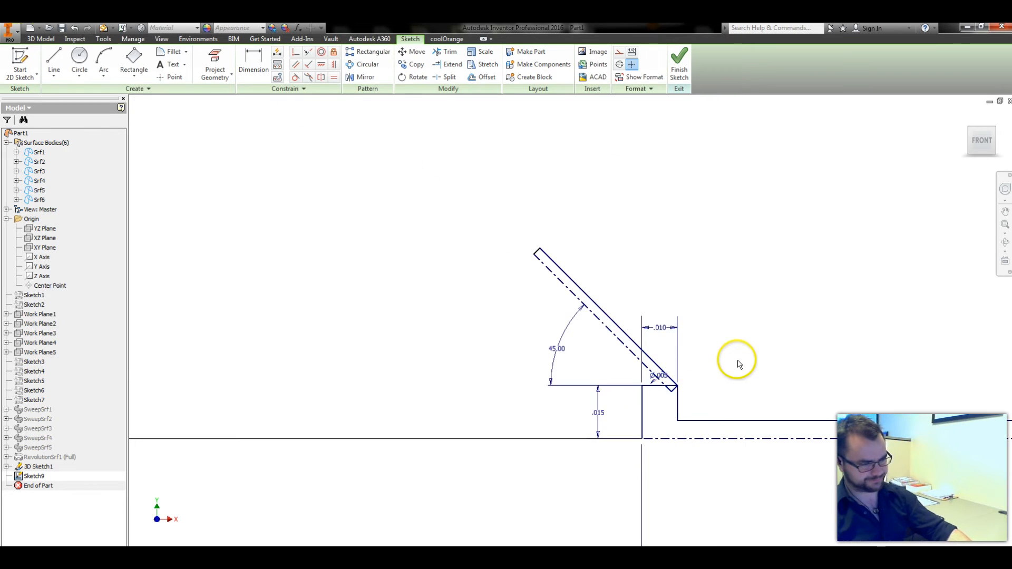
middle_drag(737, 362, 319, 312)
scroll(568, 369, down, 3)
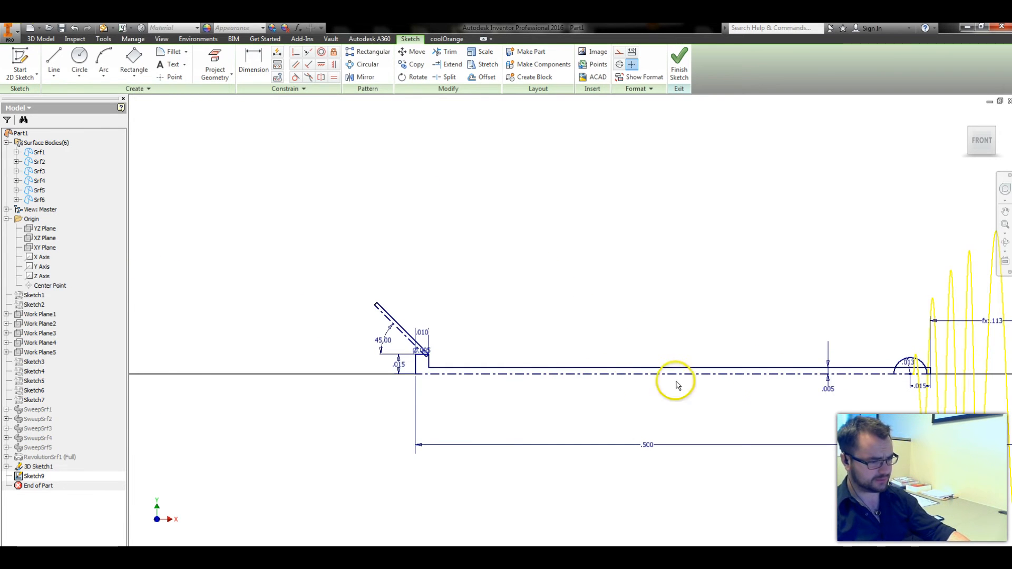
scroll(830, 389, up, 5)
scroll(659, 375, down, 3)
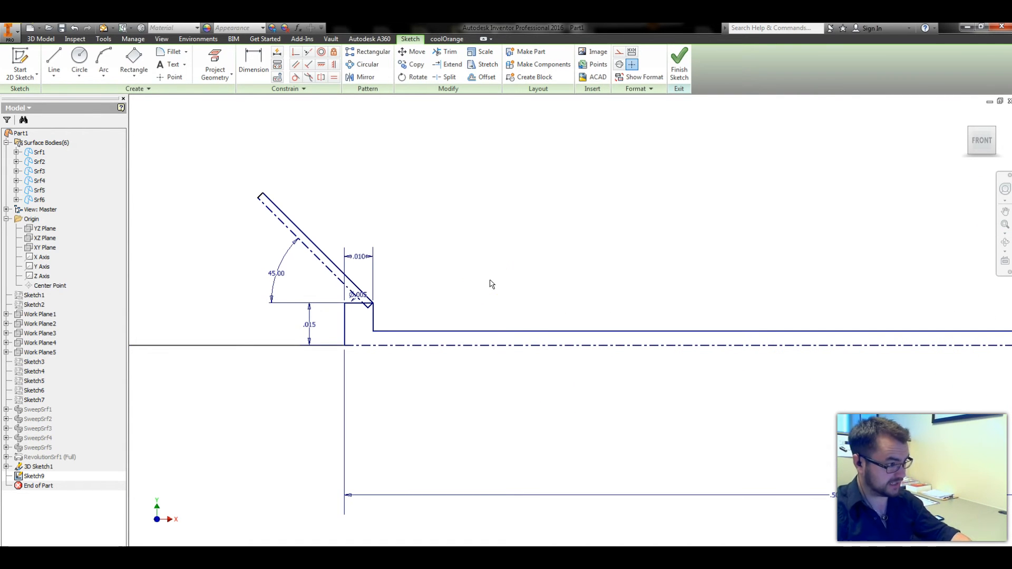
click(441, 284)
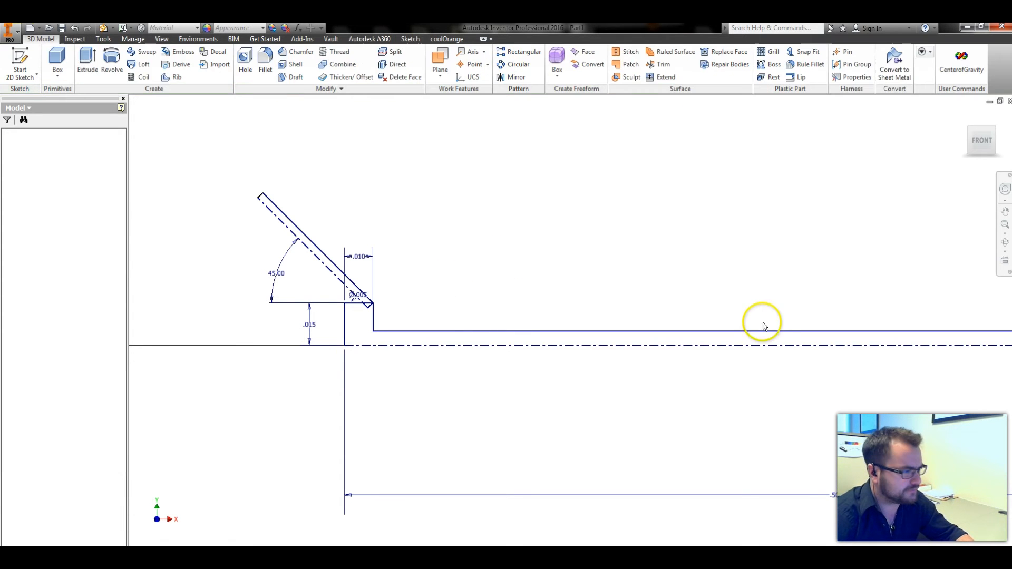
Step: Revolve the bar profile a full turn about its horizontal centerline as a new solid
scroll(632, 336, up, 3)
middle_drag(739, 380, 615, 377)
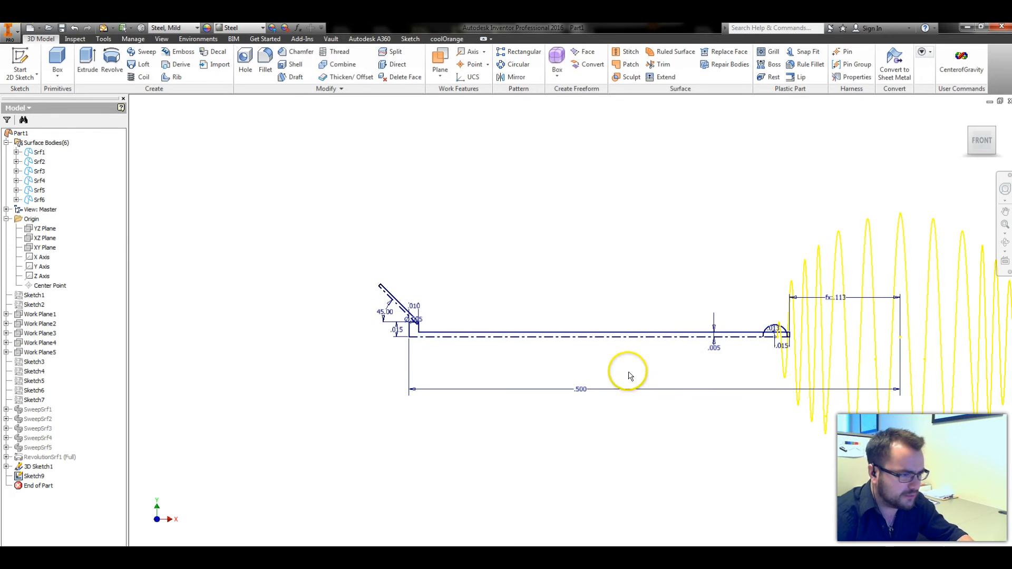
key(r)
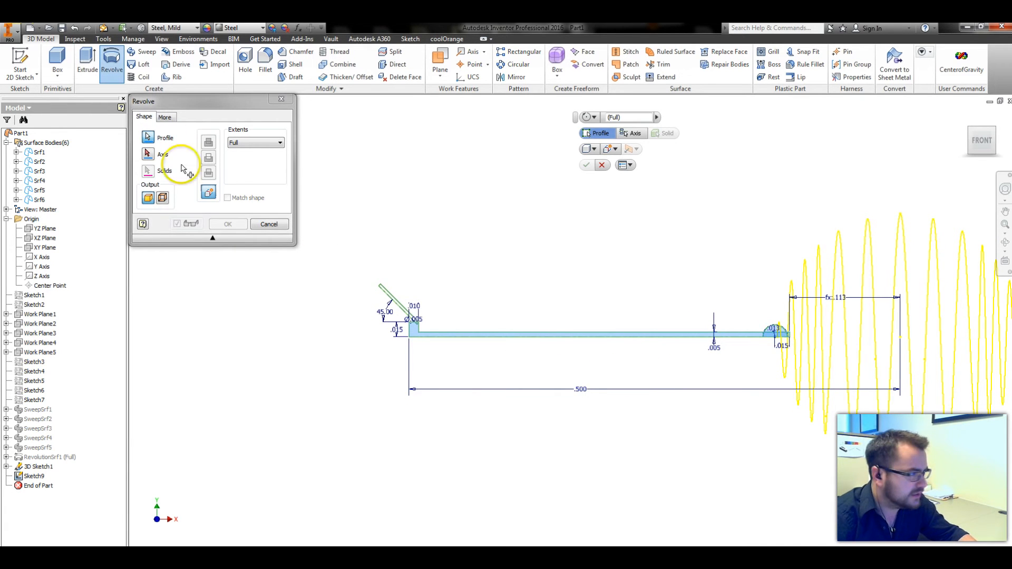
click(147, 154)
click(544, 337)
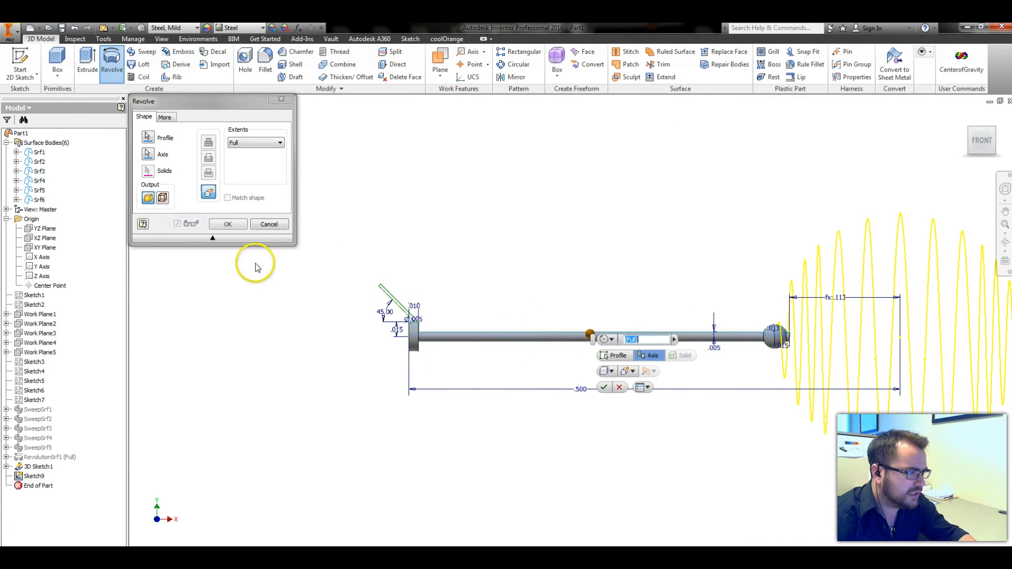
click(228, 225)
Step: Share the sketch used by the revolved bar so its slanted rectangle can be reused
click(6, 428)
right_click(27, 441)
click(28, 442)
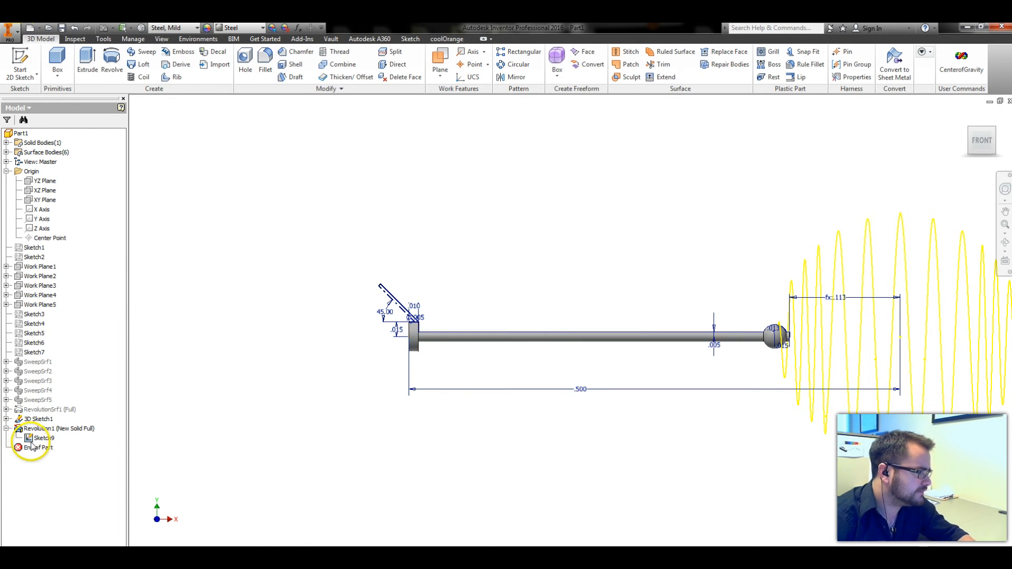
Step: Revolve the slanted rectangle a full turn about its own centerline and join it to the bar's head
key(r)
scroll(392, 304, down, 5)
click(412, 297)
click(149, 153)
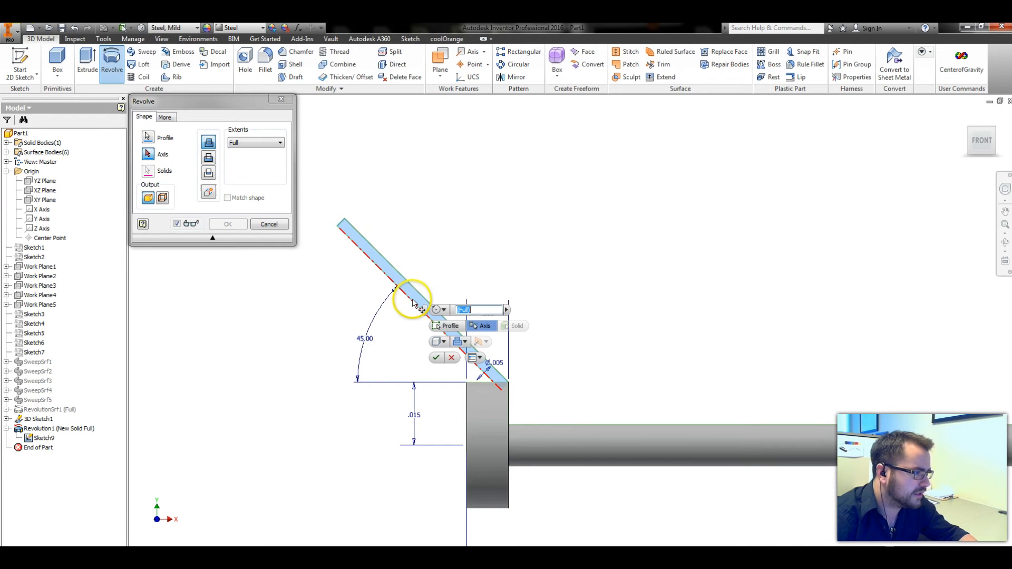
click(414, 303)
click(229, 223)
Step: Set up a circular pattern of the angled pin feature, using the bar head's axis as the rotation axis
scroll(594, 315, up, 5)
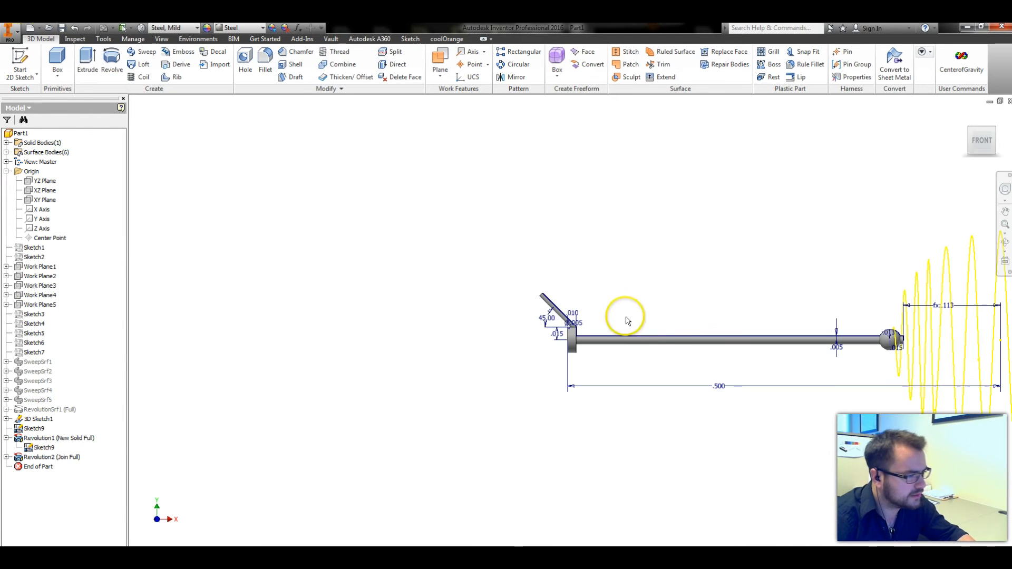
key(ctrl+shift+o)
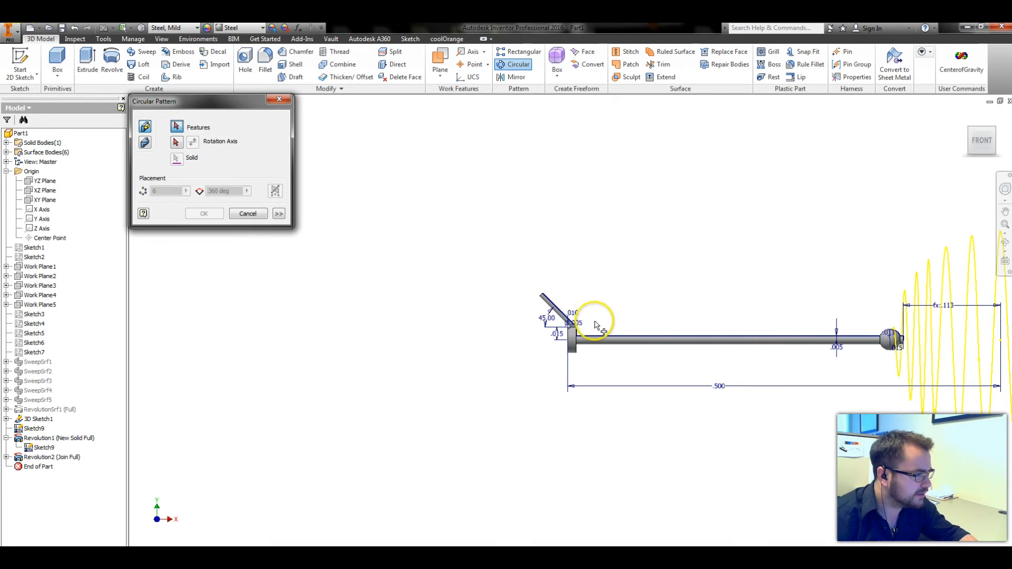
click(176, 142)
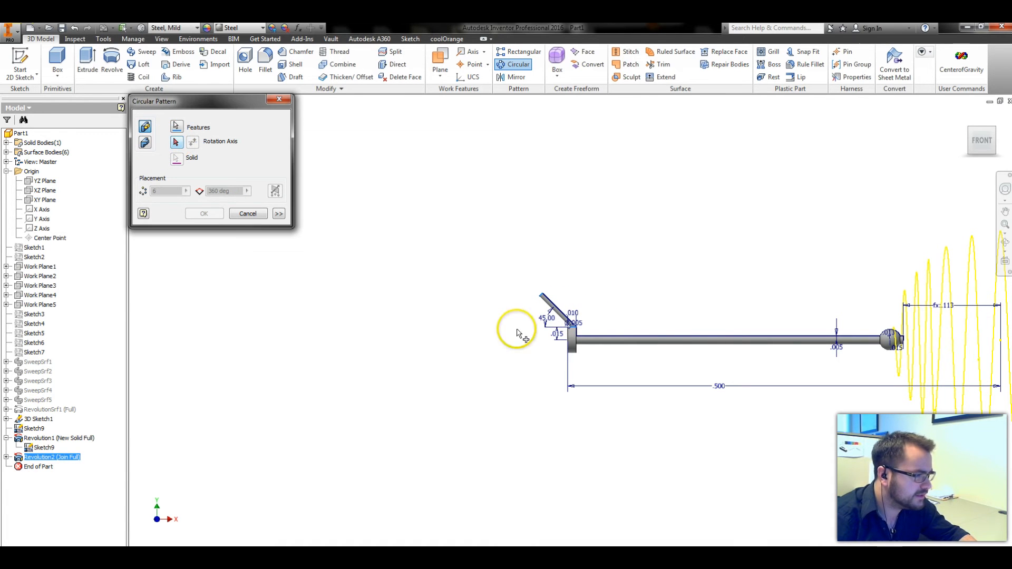
scroll(570, 336, down, 6)
click(587, 331)
scroll(612, 420, up, 4)
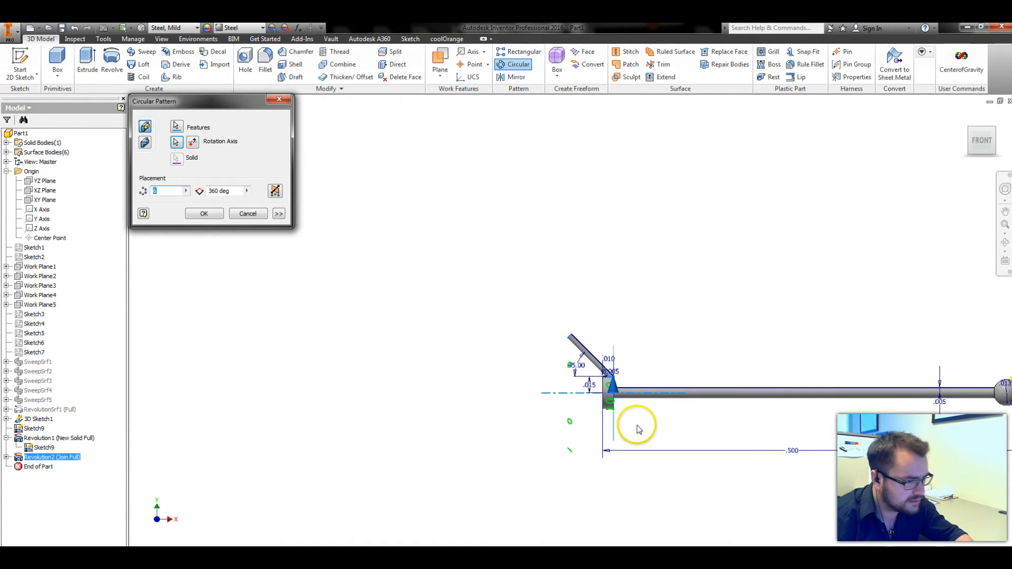
Step: Set the circular pattern to 12 pins over 360 deg and create it
text(6)
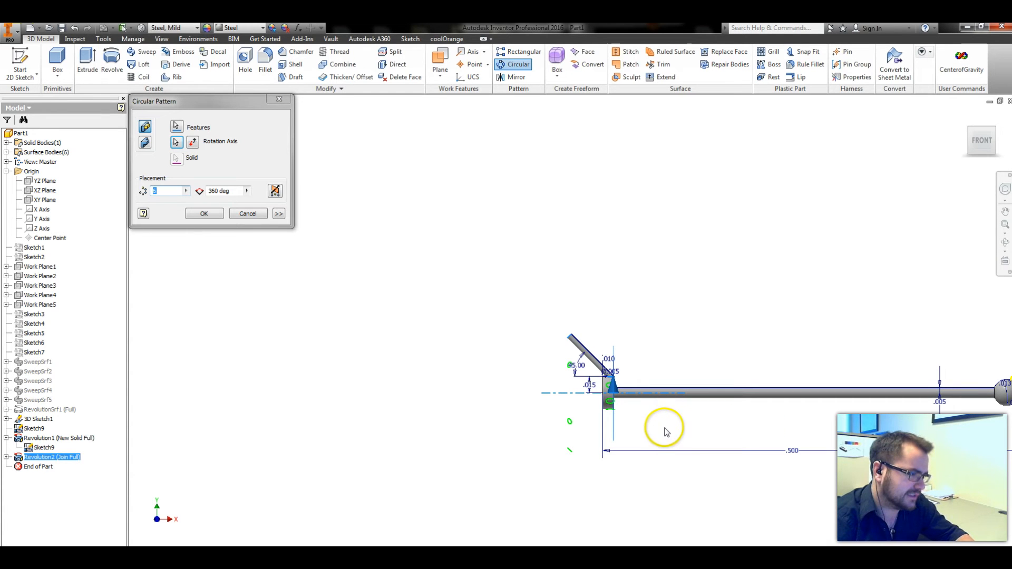
click(971, 128)
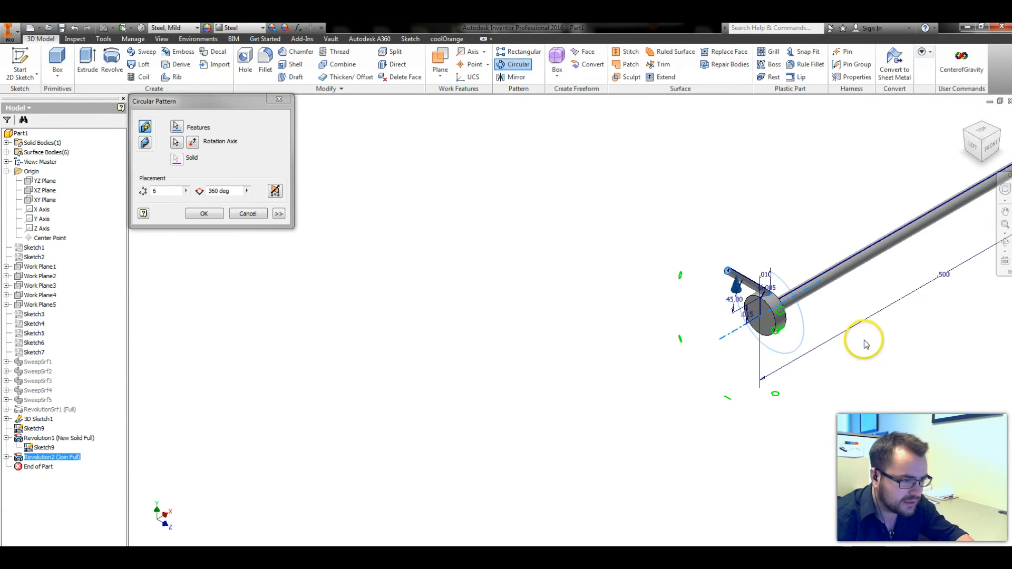
click(169, 191)
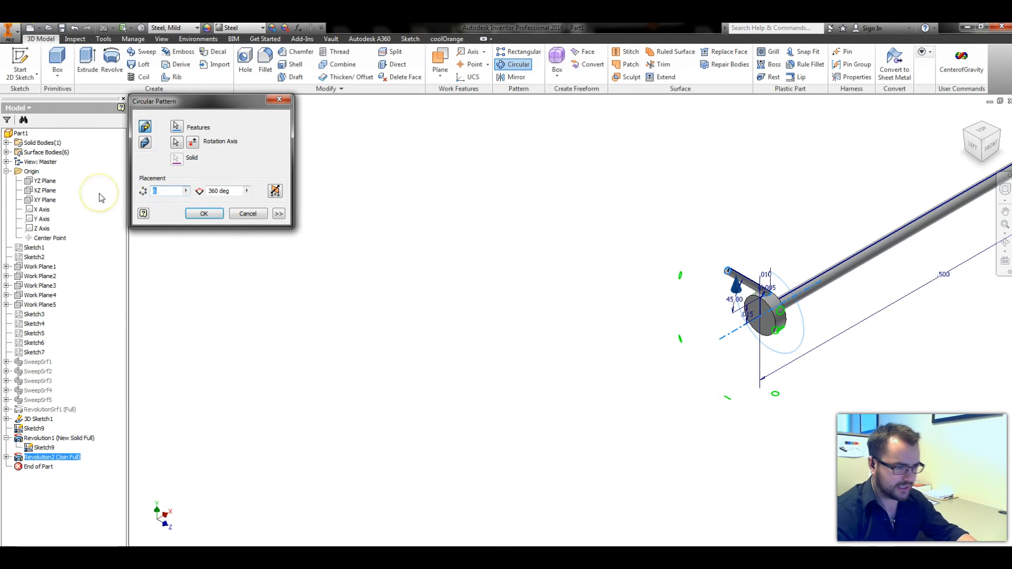
text(24)
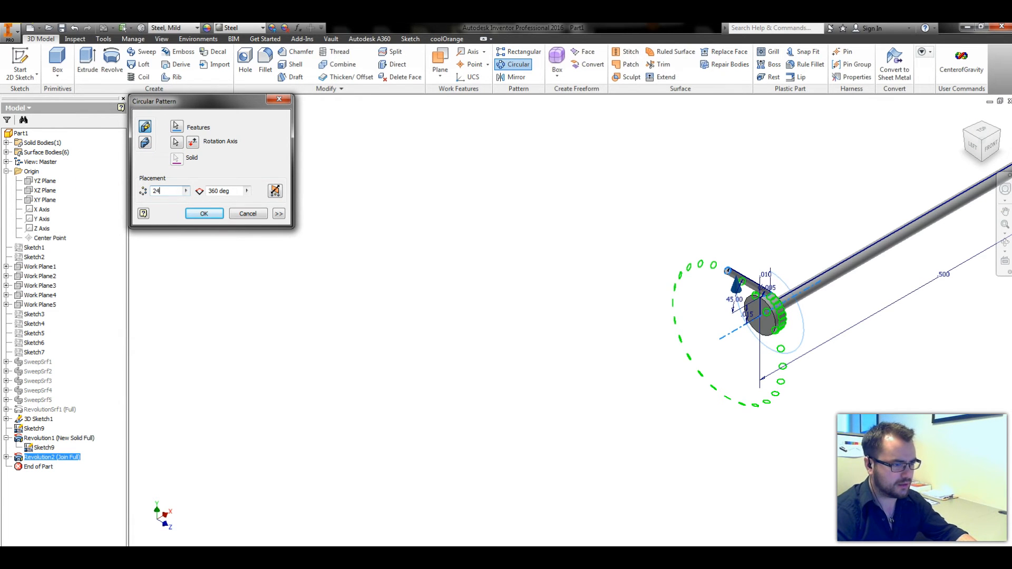
key(BackSpace)
key(BackSpace)
text(1)
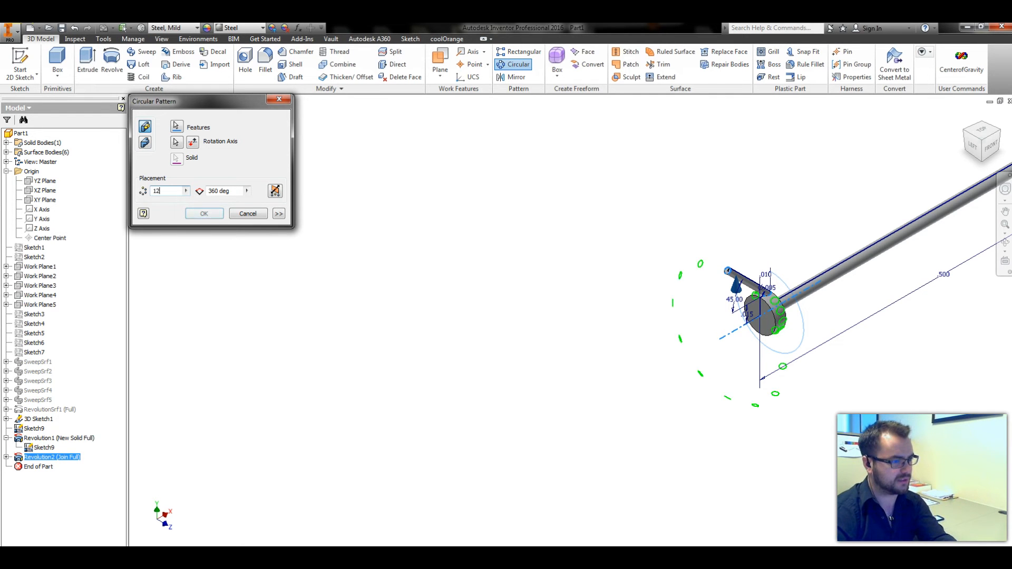
click(203, 214)
Step: Hide the shared bar sketch and its dimensions
scroll(649, 454, down, 6)
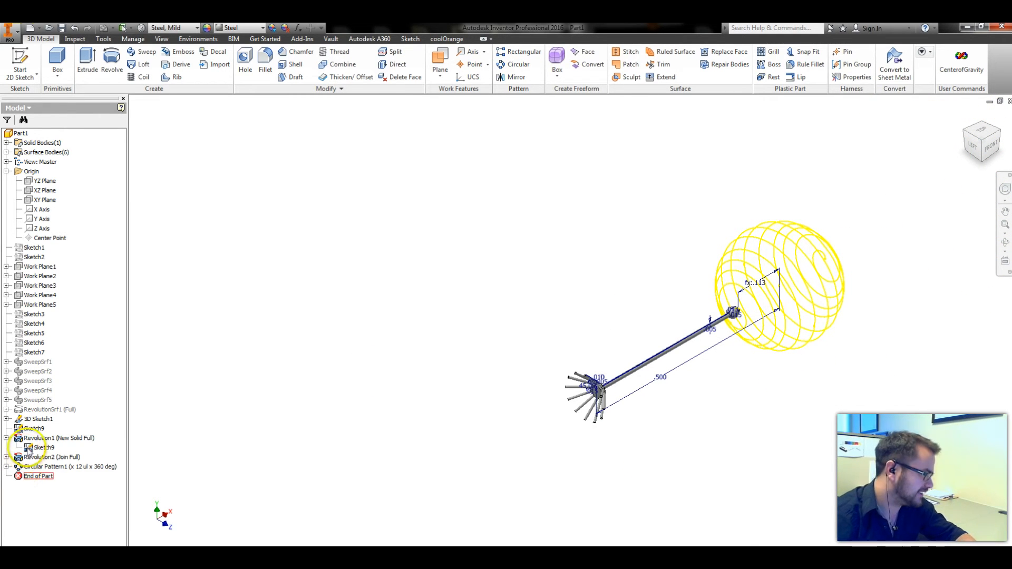
right_click(34, 428)
click(58, 522)
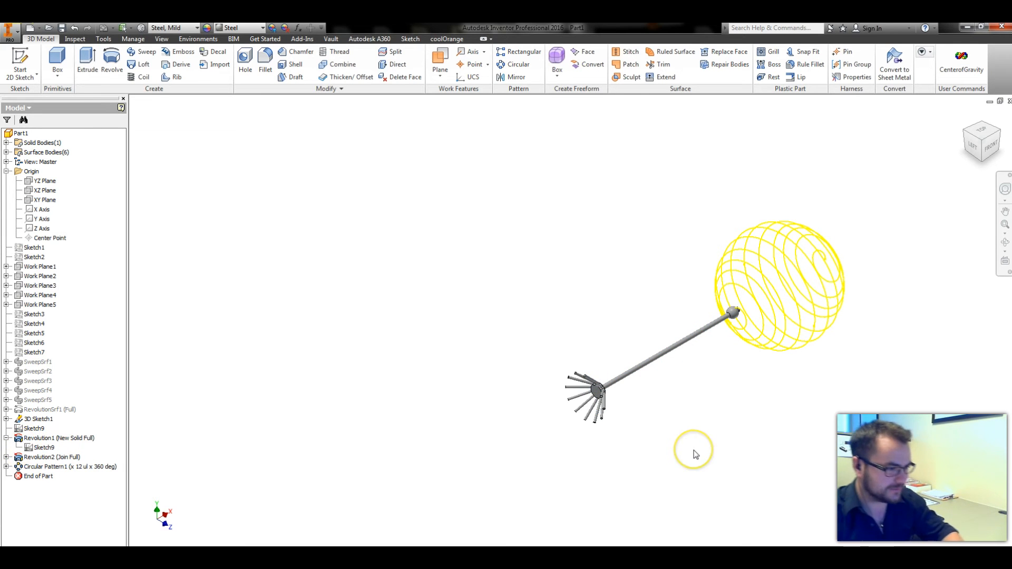
Step: Save the part to the Desktop as "dandelion example", accepting the location outside the active project
key(ctrl+s)
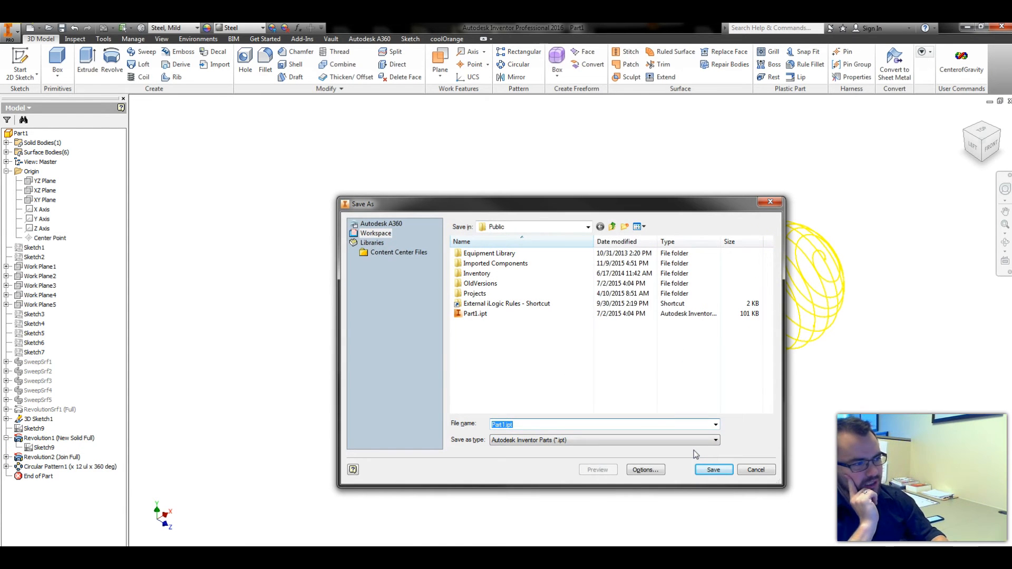
click(543, 227)
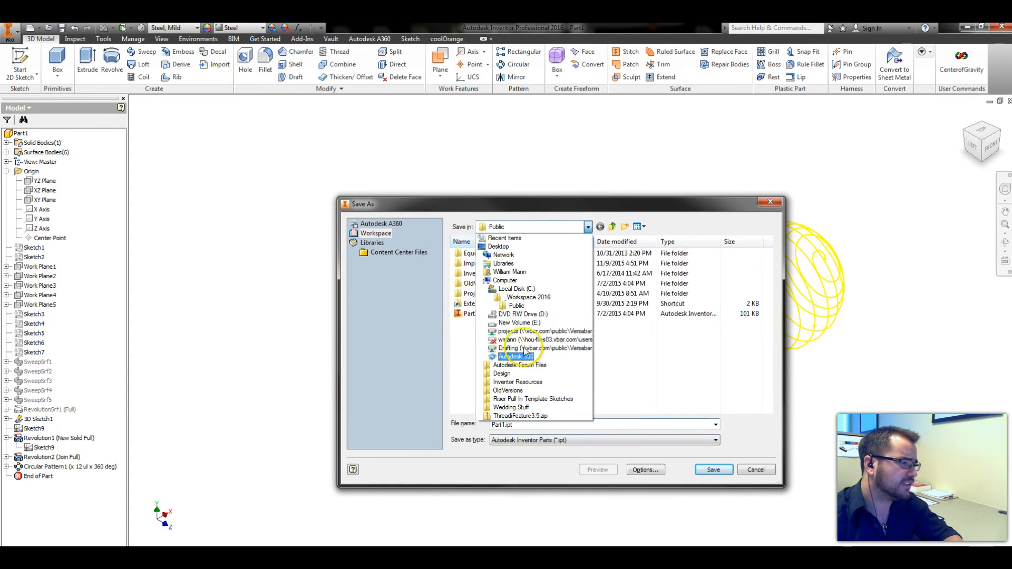
click(499, 246)
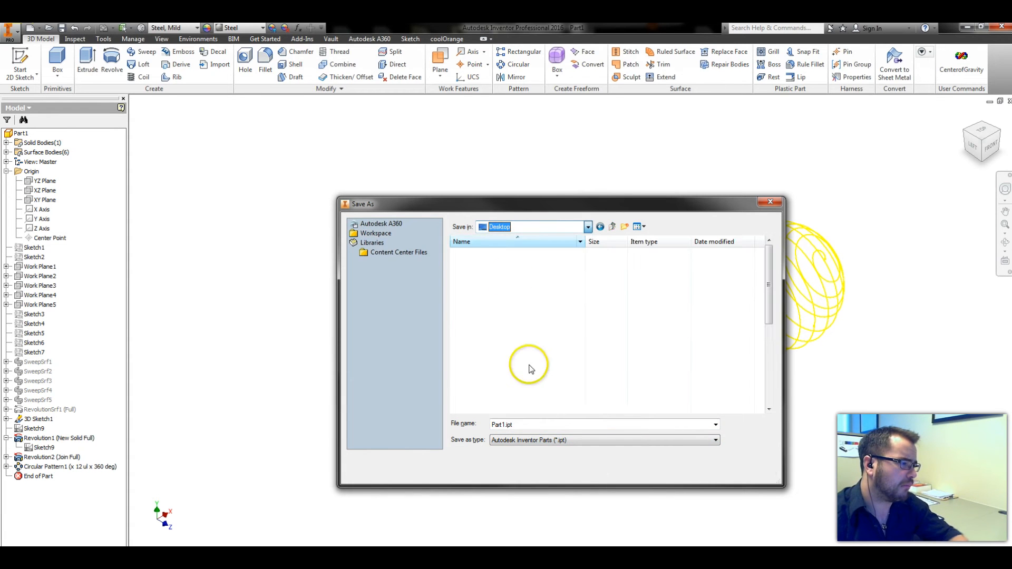
click(528, 424)
text(dande)
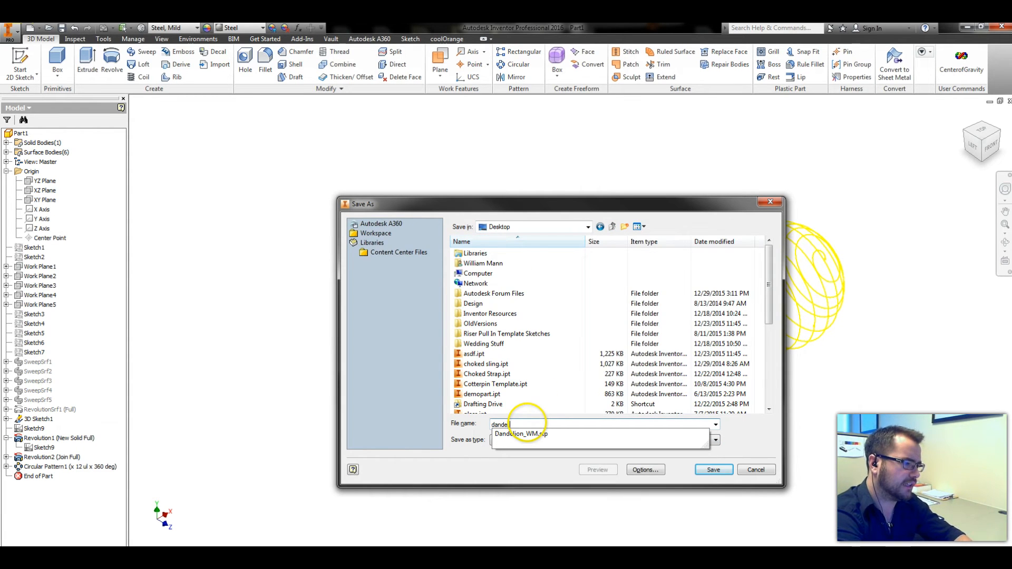
text(lion example)
key(Return)
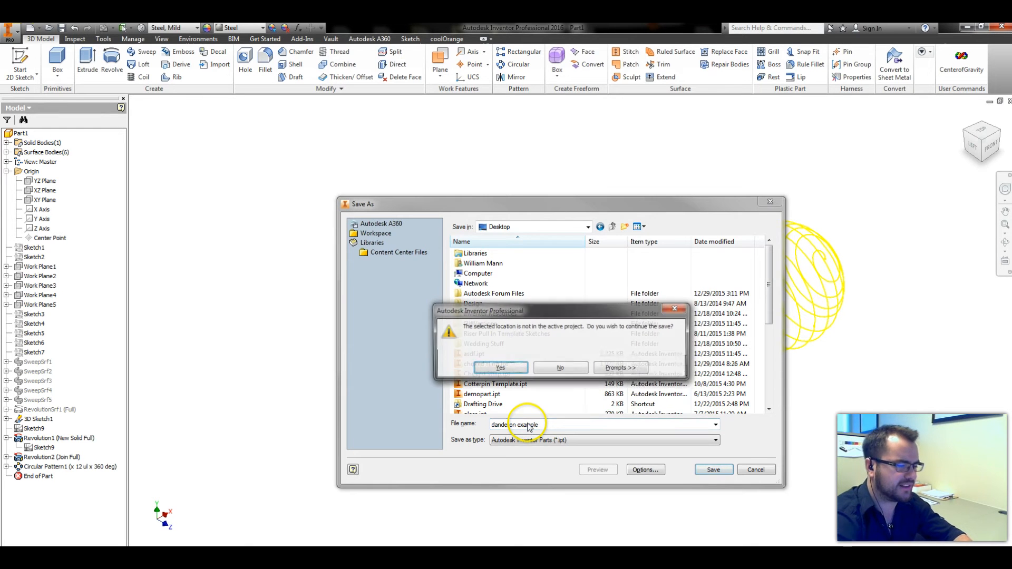
key(Return)
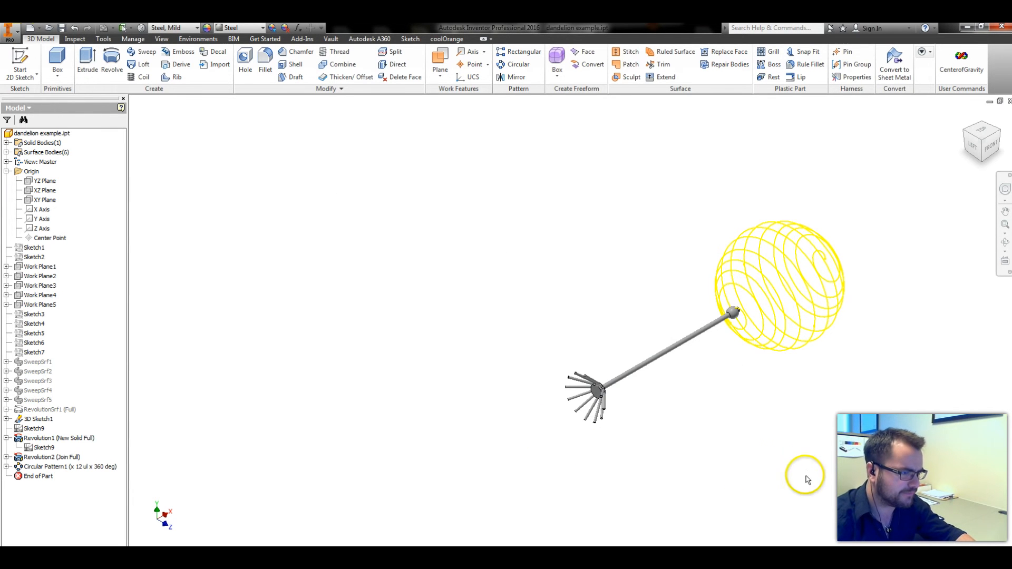
Step: Set up a rectangular pattern of the whole solid along the 3D coil curve, with its direction reversed
middle_drag(786, 443, 743, 454)
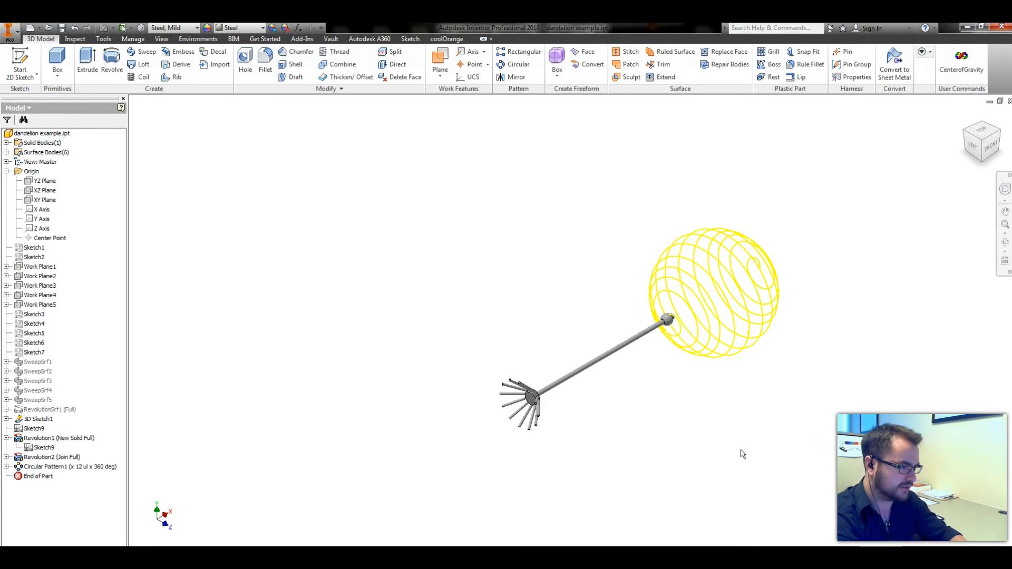
key(ctrl+shift+r)
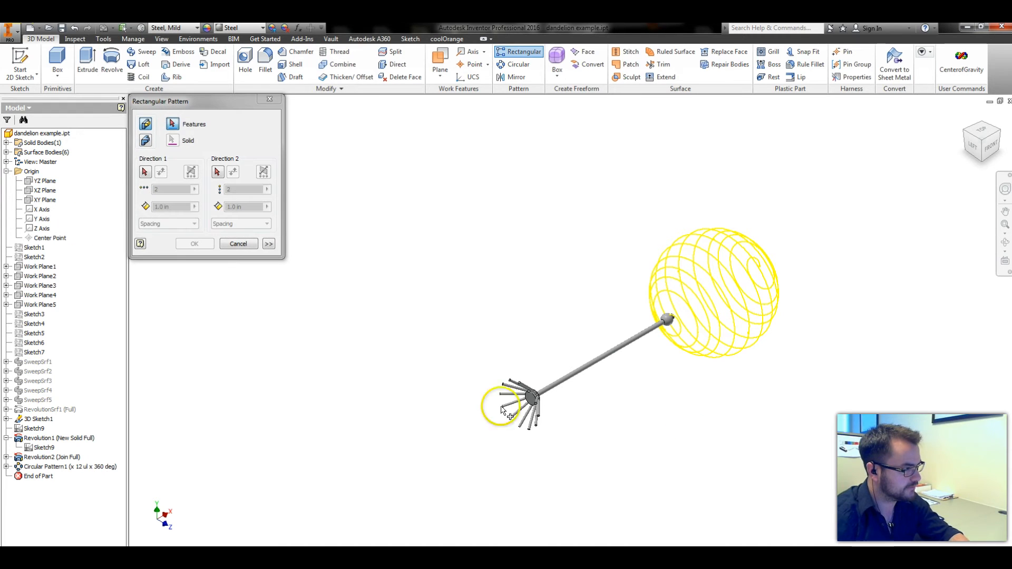
click(146, 140)
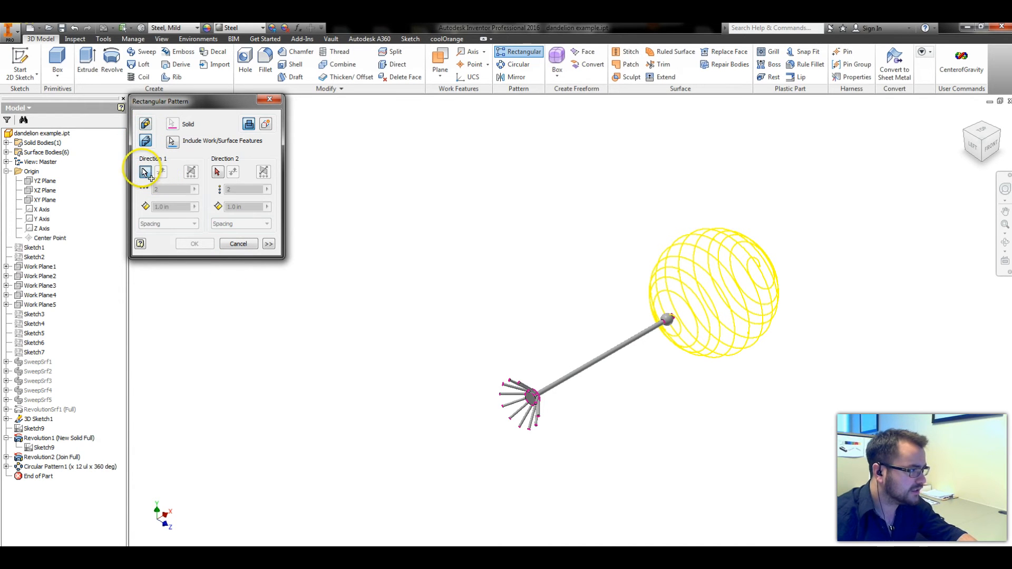
click(676, 300)
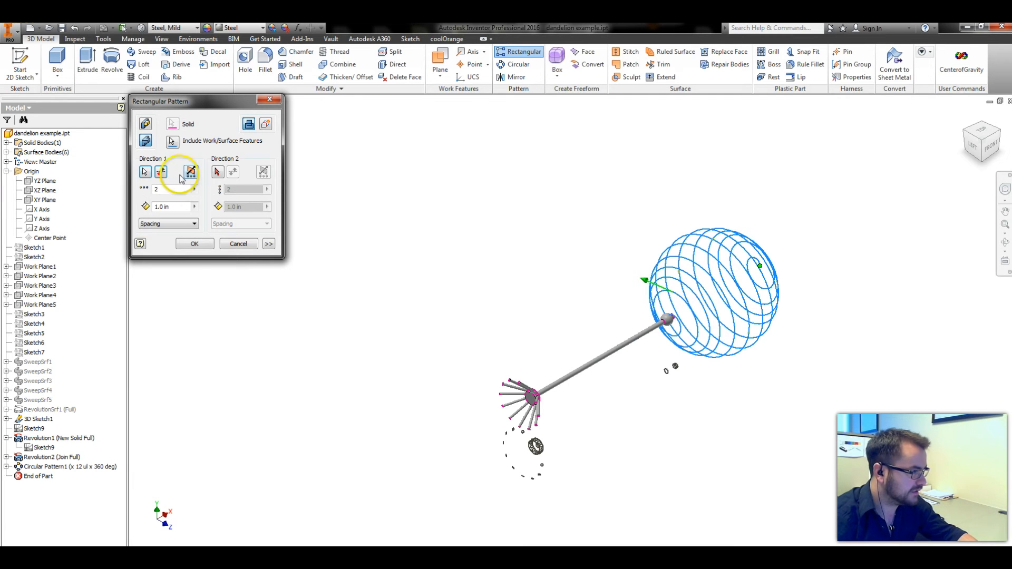
click(161, 173)
Step: Distribute the pattern over the Curve Length and orient its occurrences to Direction1 with Identical compute
shift+middle_drag(701, 333, 634, 332)
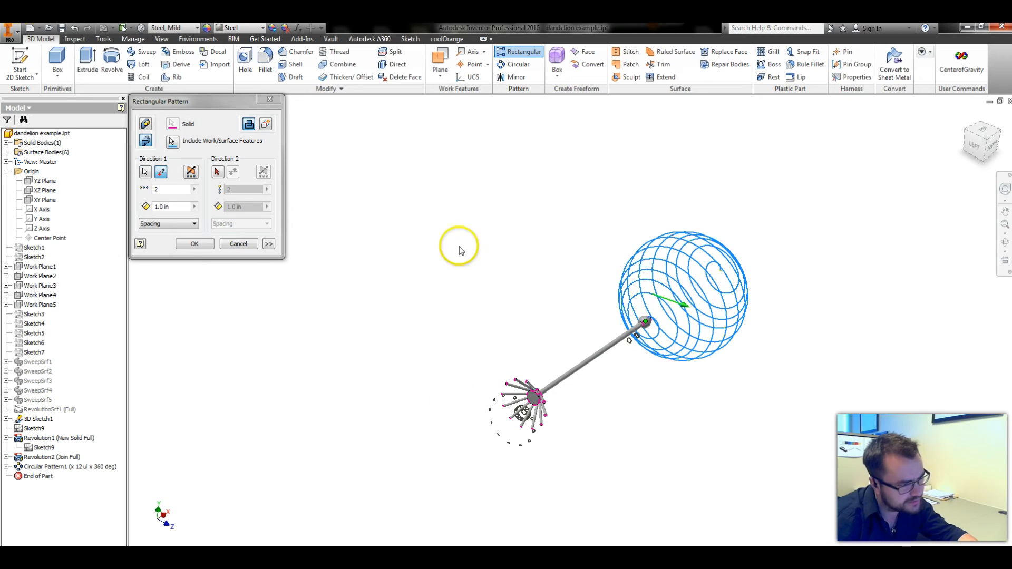
click(191, 224)
click(166, 247)
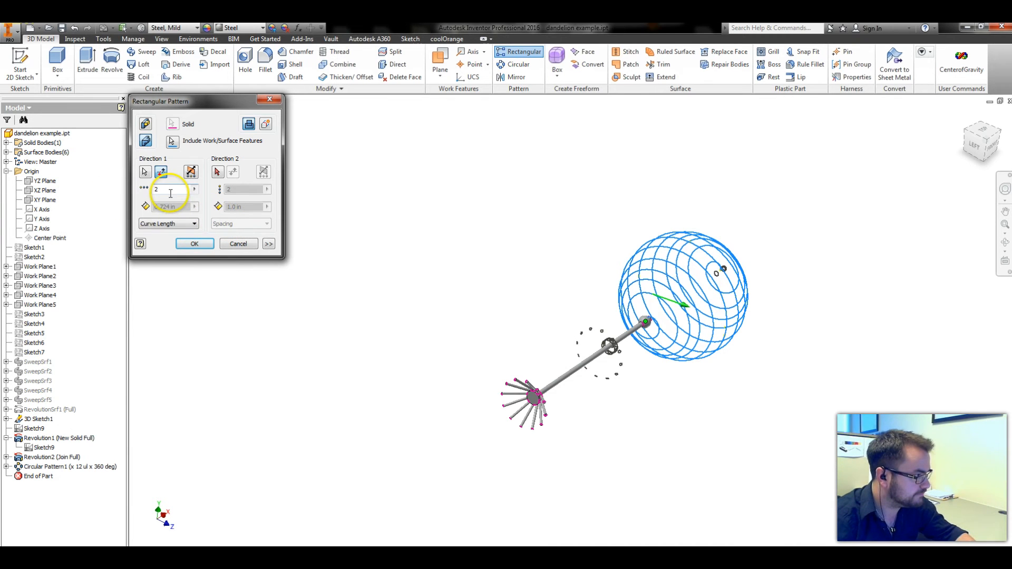
click(269, 244)
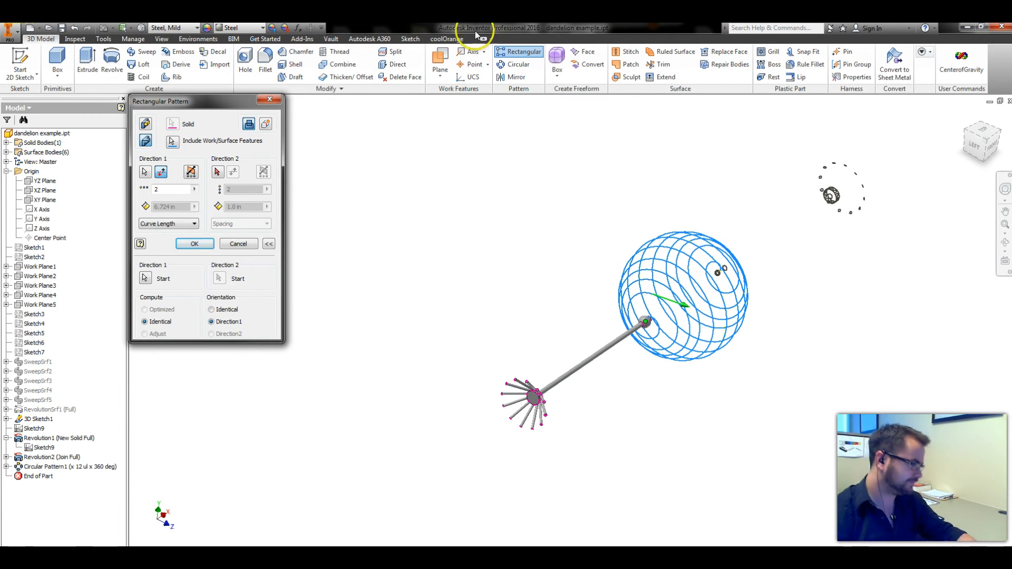
Step: Set the pattern's occurrence count to the parameter nseeds and create the dandelion pattern
click(170, 188)
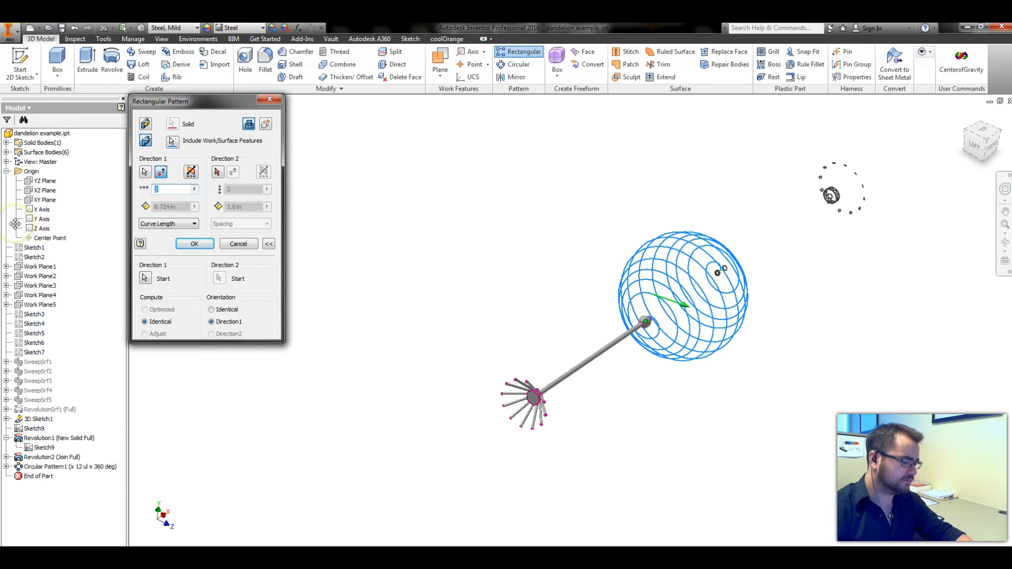
text(nseeds)
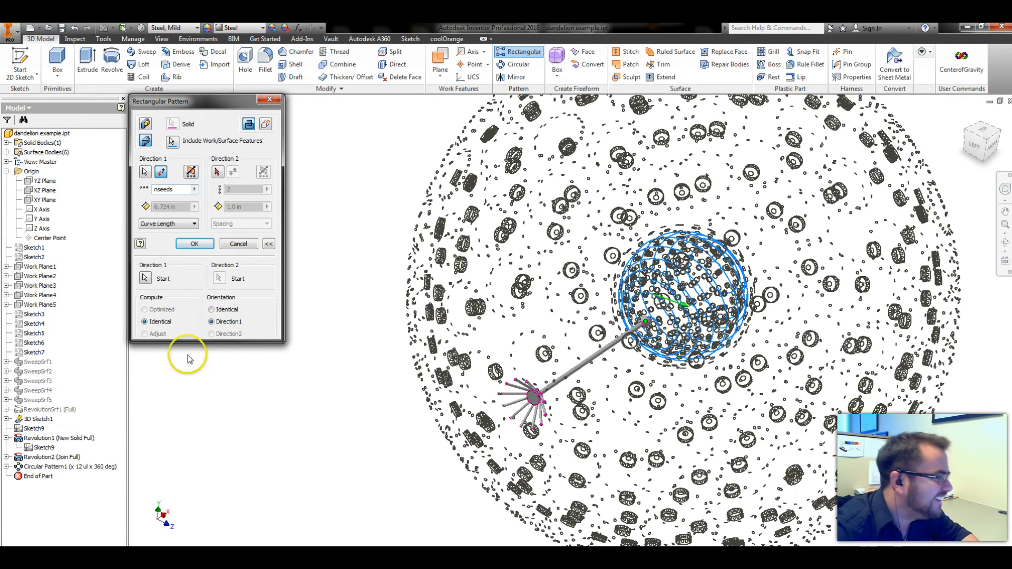
click(195, 243)
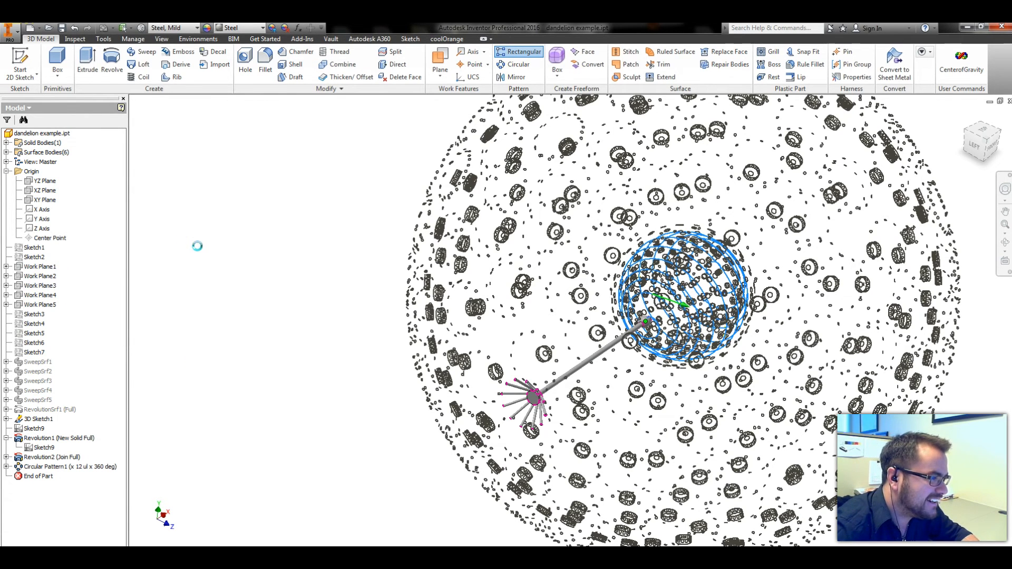
click(273, 251)
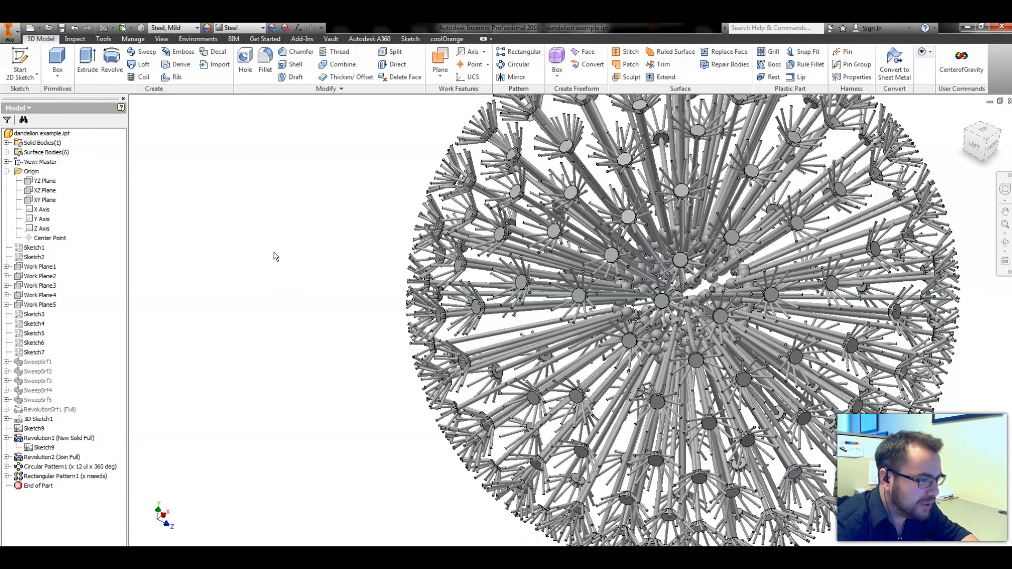
scroll(275, 240, down, 5)
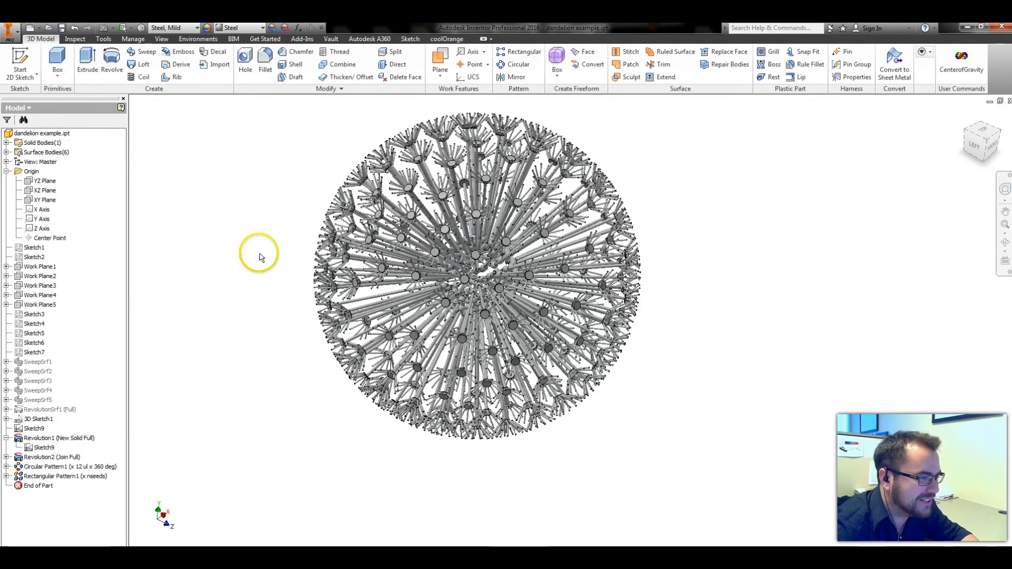
middle_drag(274, 278, 237, 276)
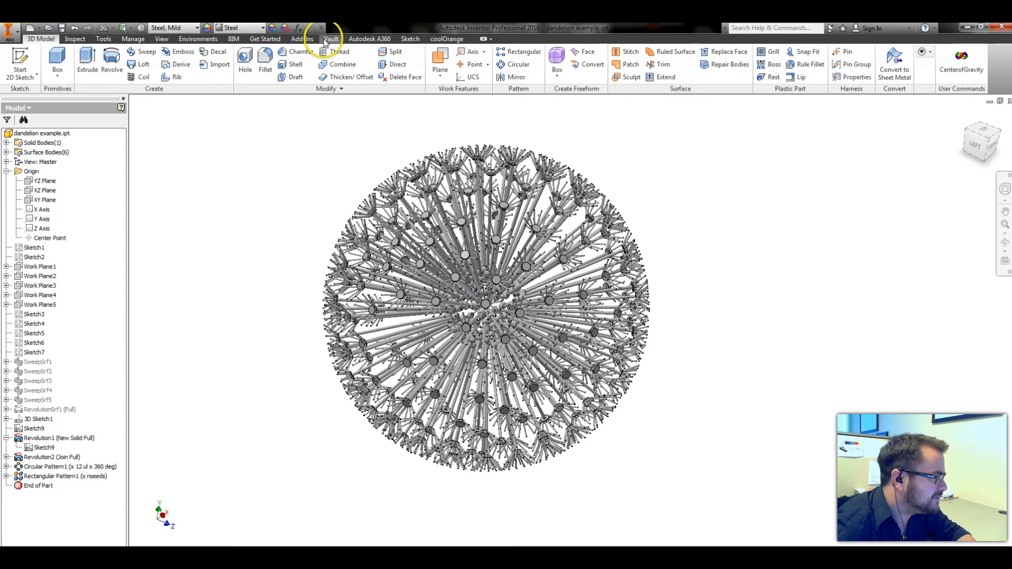
Step: Switch the model's visual style to Shaded so that edges are not drawn
click(162, 39)
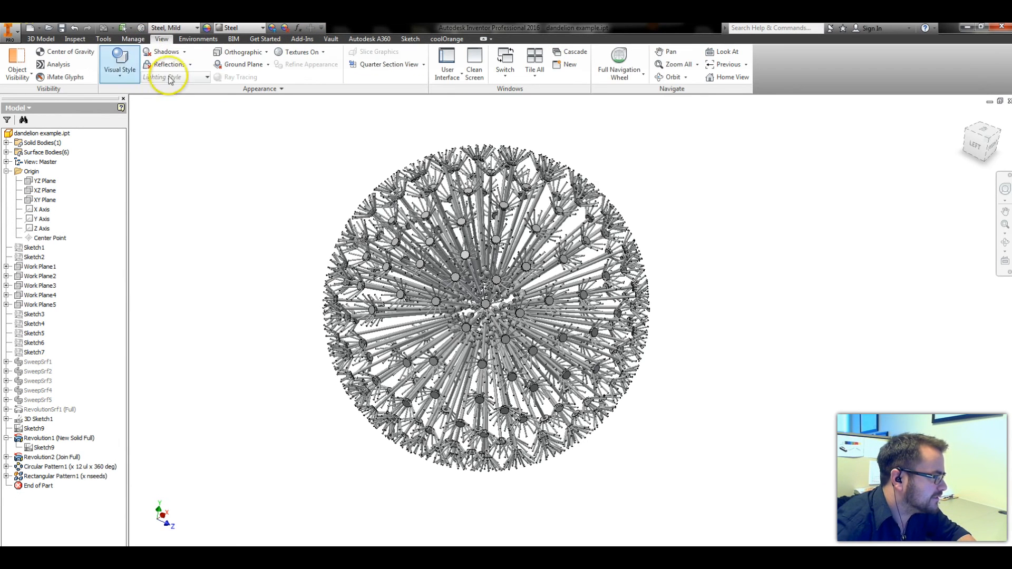
click(120, 62)
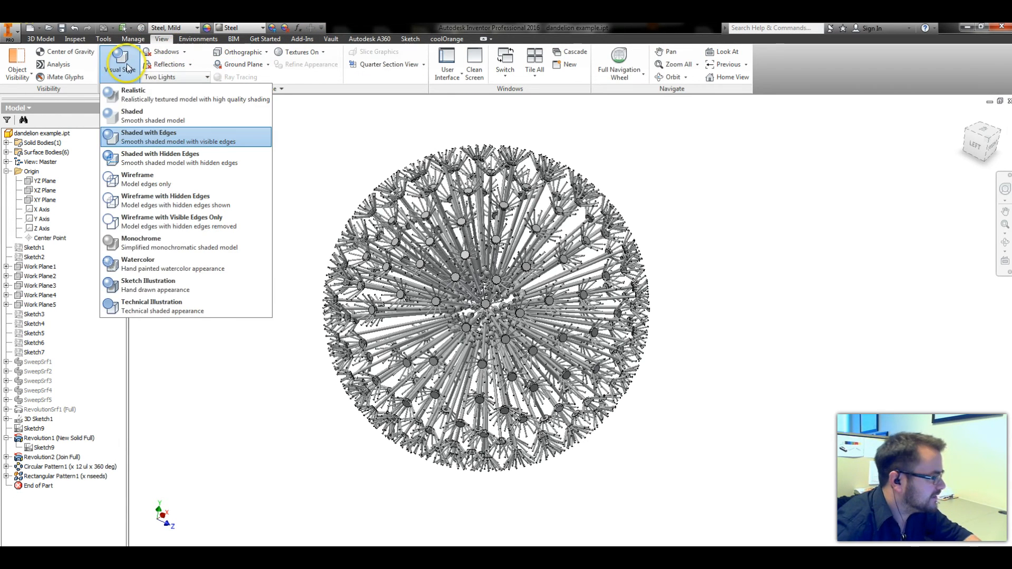
click(132, 123)
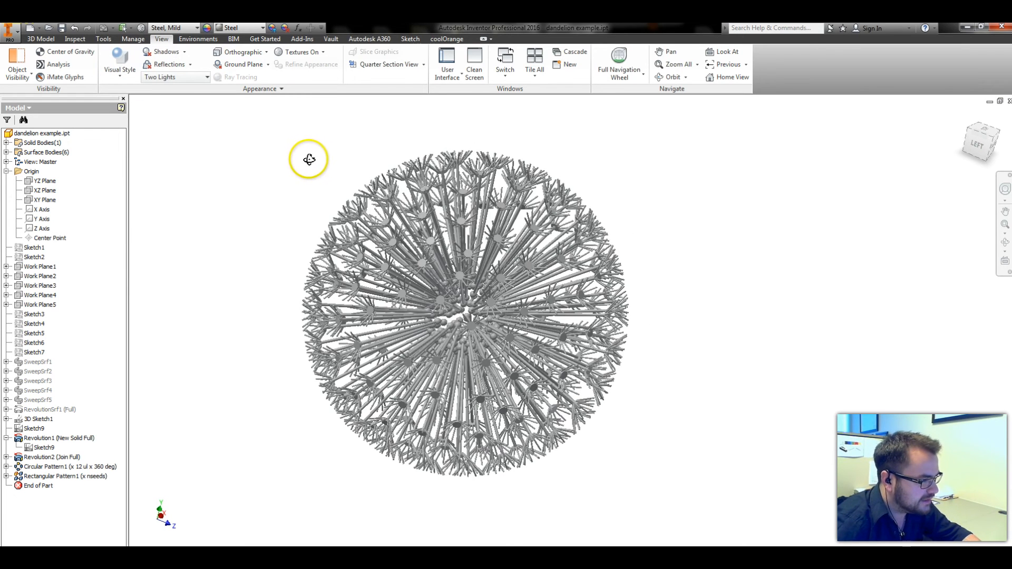
Step: Examine the seed distribution around the dandelion head from the corner, top, back and left views
click(990, 140)
scroll(724, 348, down, 5)
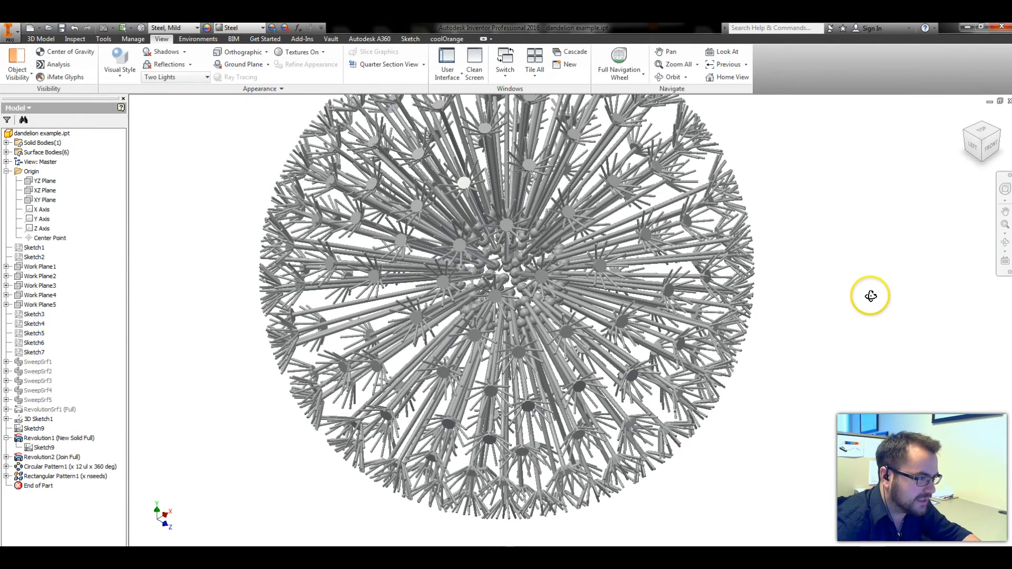
click(967, 136)
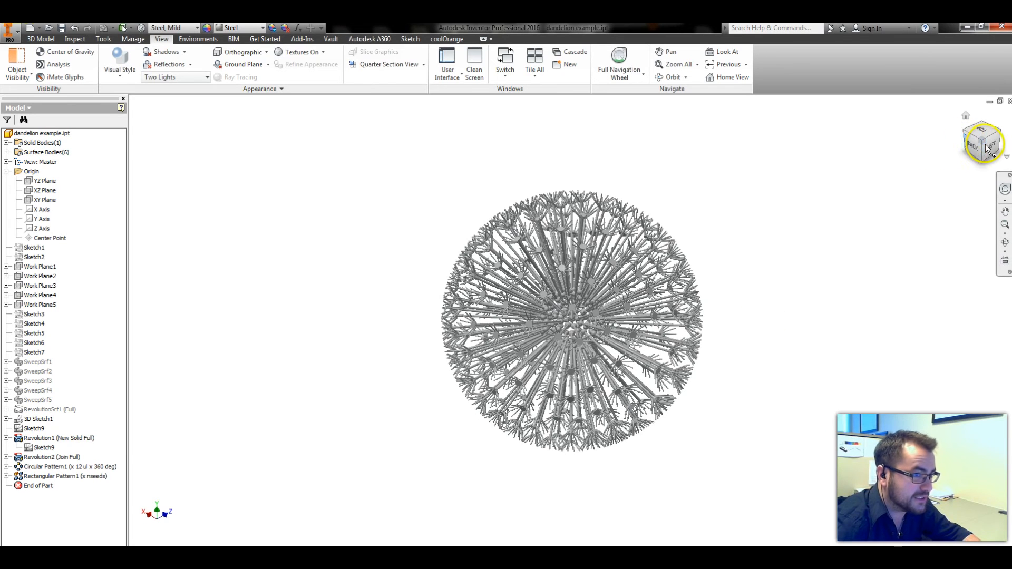
click(979, 133)
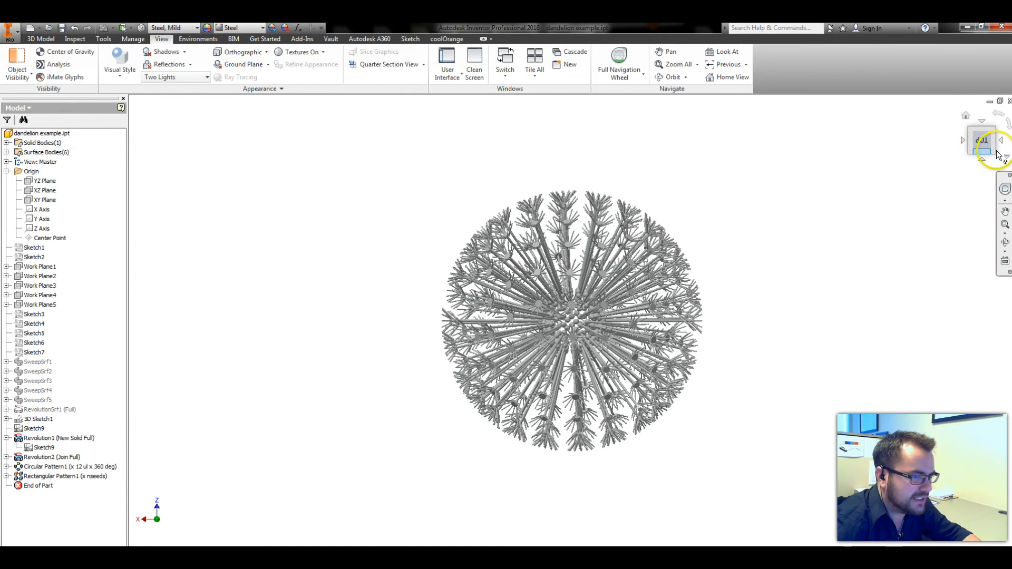
click(982, 159)
click(1005, 141)
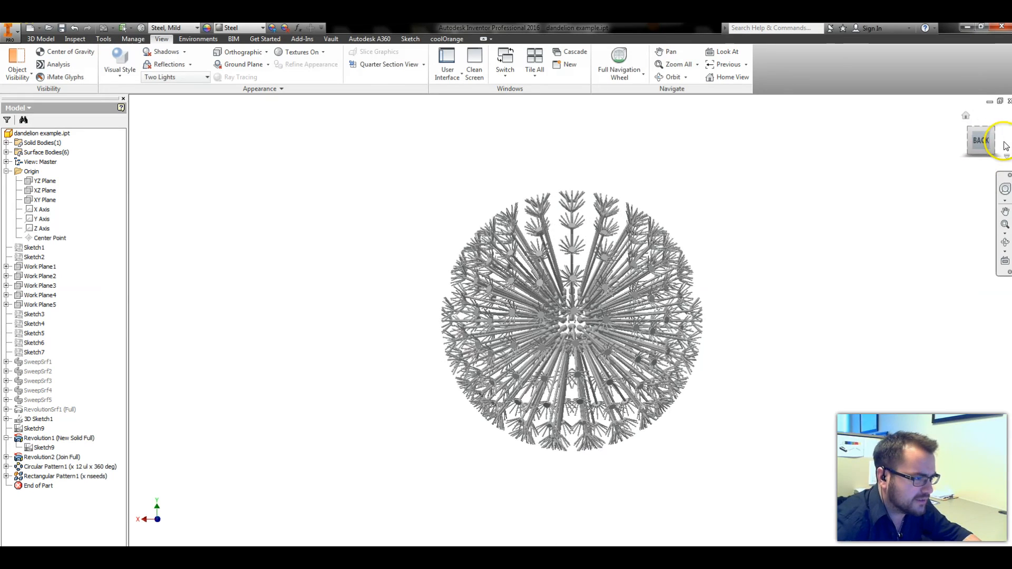
scroll(631, 458, down, 3)
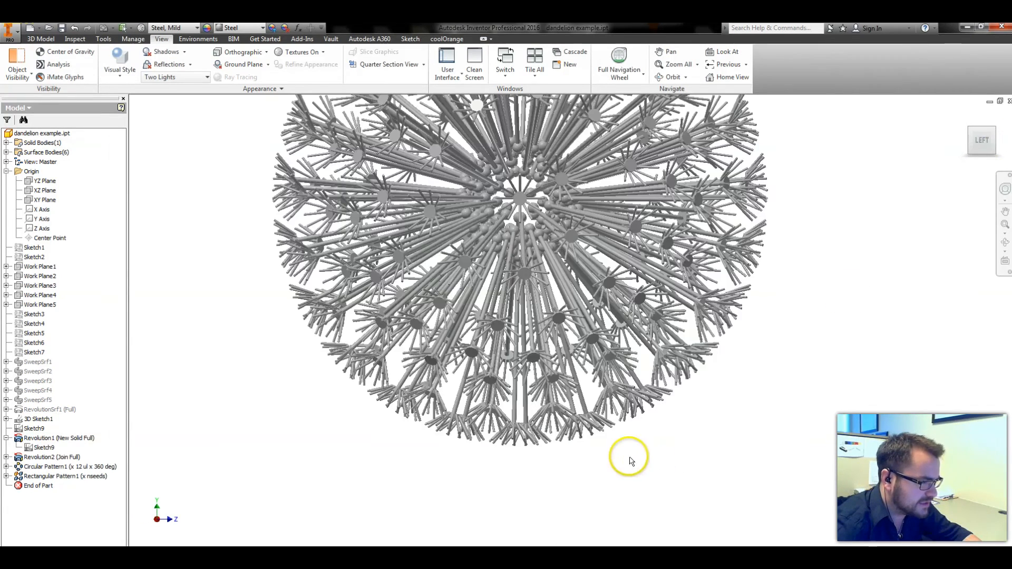
scroll(714, 377, down, 1)
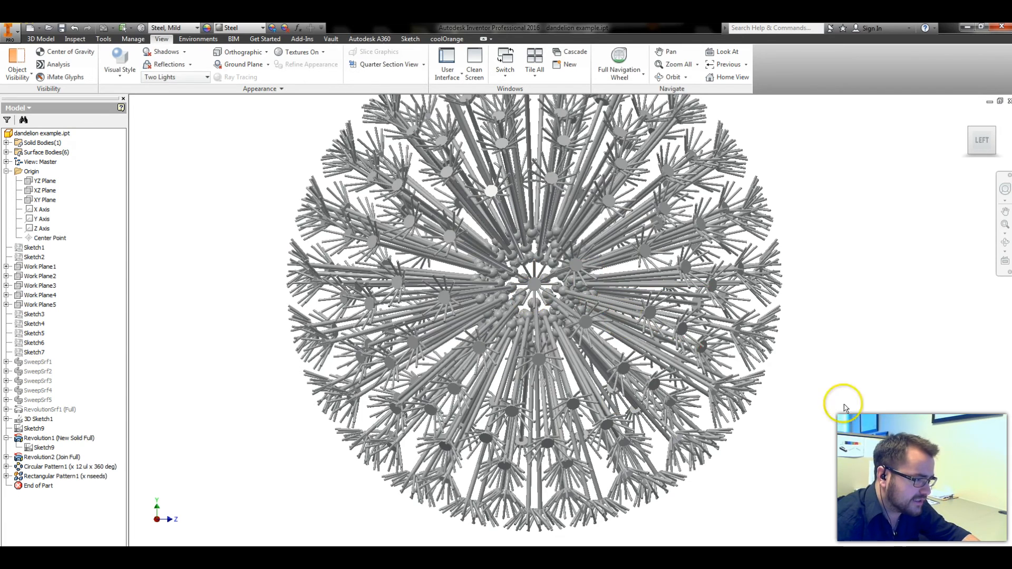
shift+middle_drag(843, 440, 830, 445)
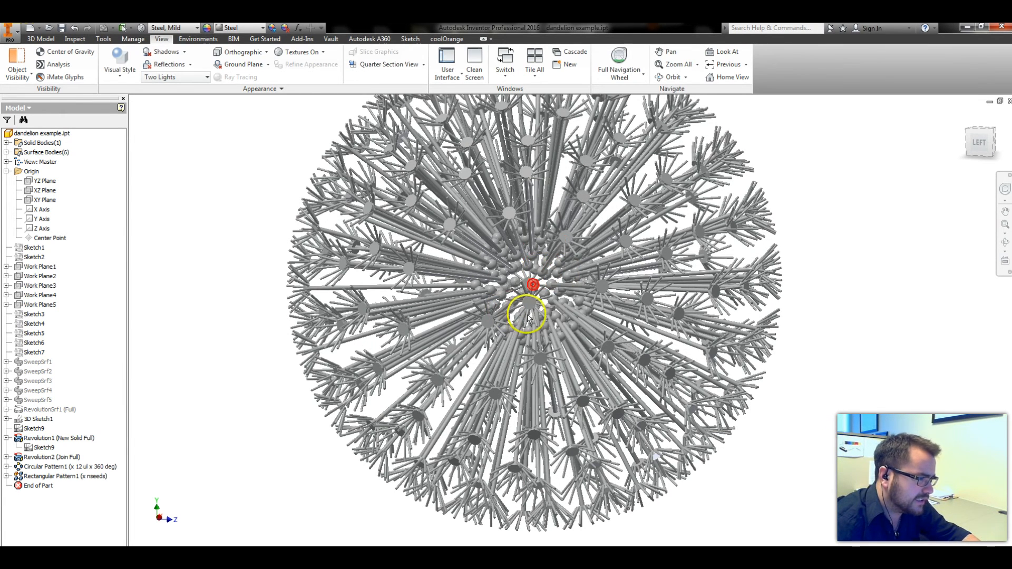
Step: Set the user parameter prec1 to 32 ul and inspect the seed spacing from the left and front
click(298, 27)
drag(546, 128, 873, 301)
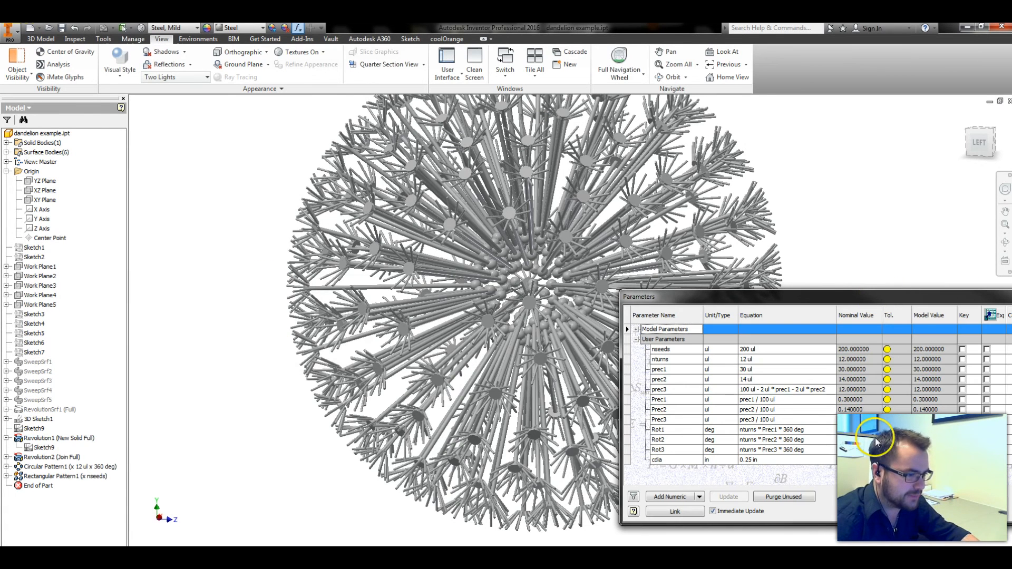
click(768, 370)
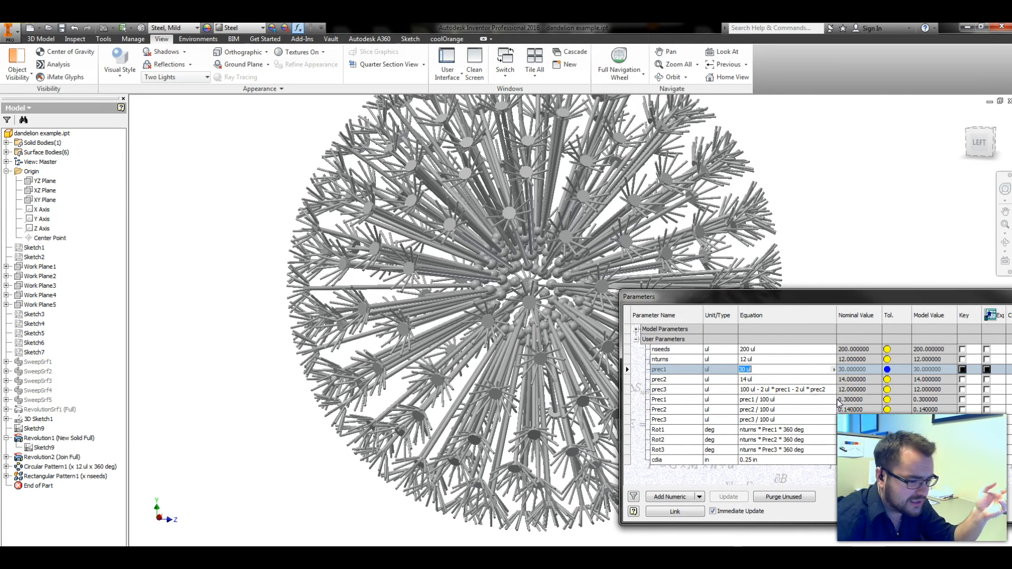
text(32)
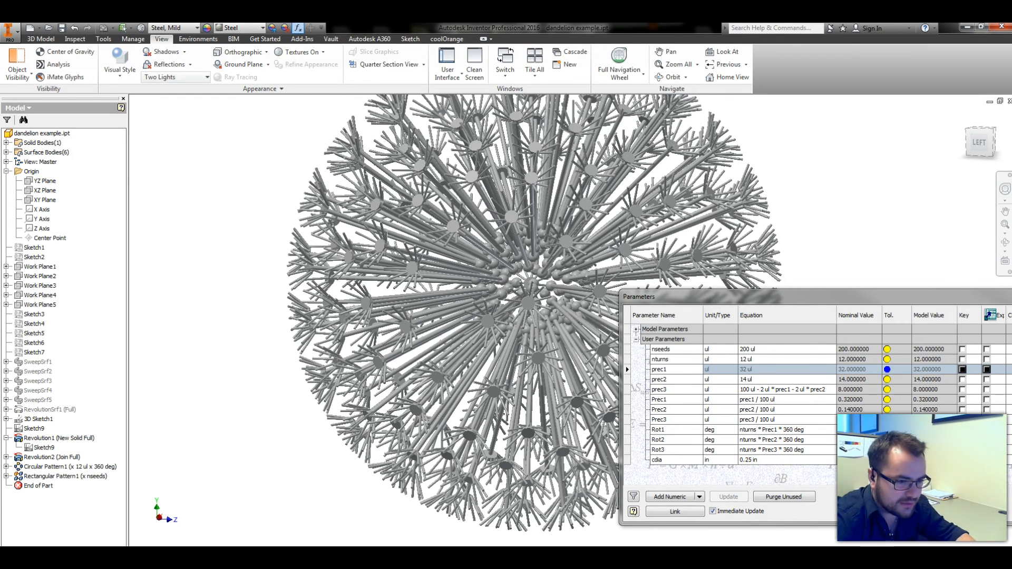
key(Escape)
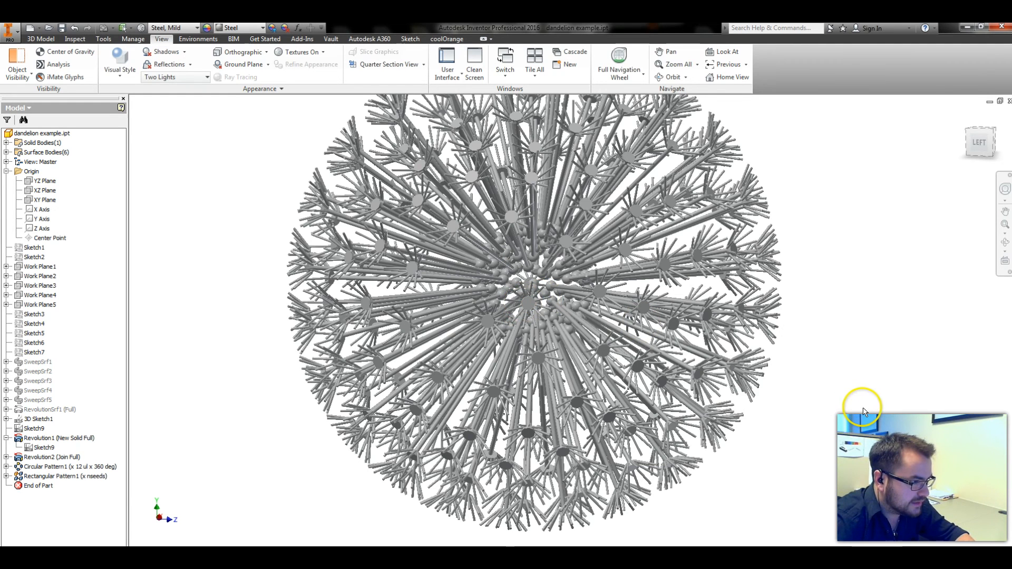
shift+middle_drag(864, 413, 848, 402)
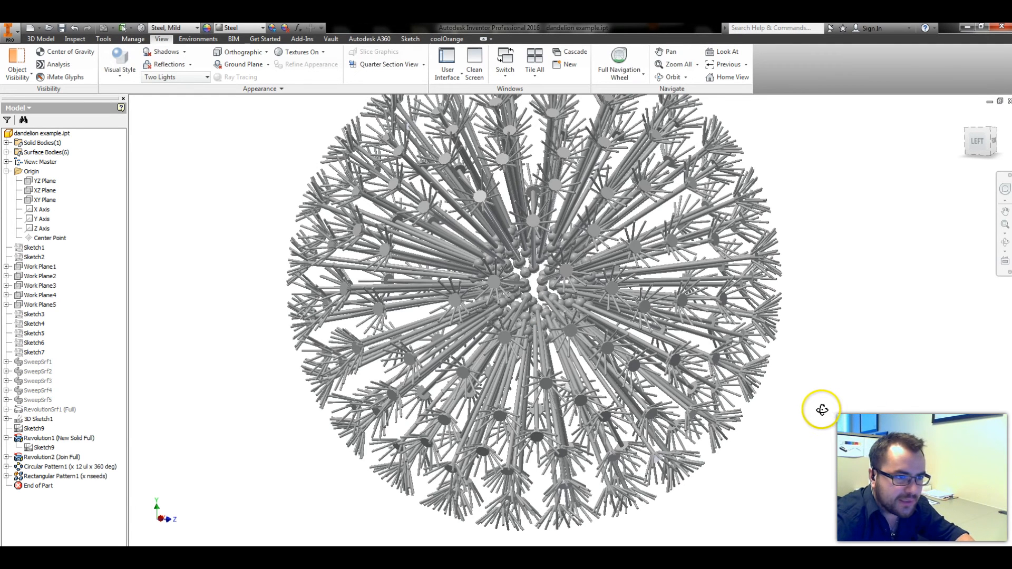
click(996, 146)
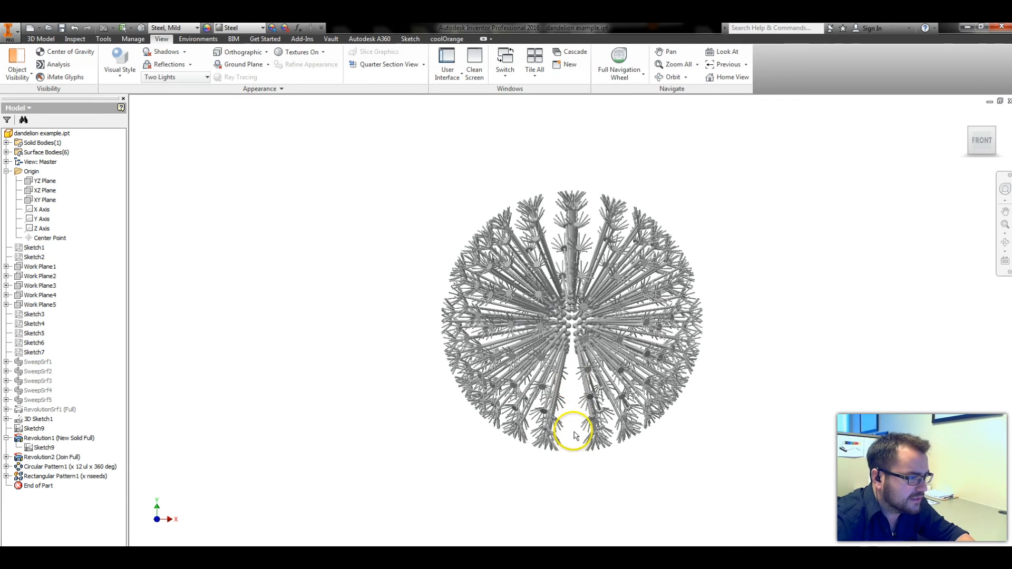
scroll(577, 402, up, 3)
scroll(576, 402, down, 3)
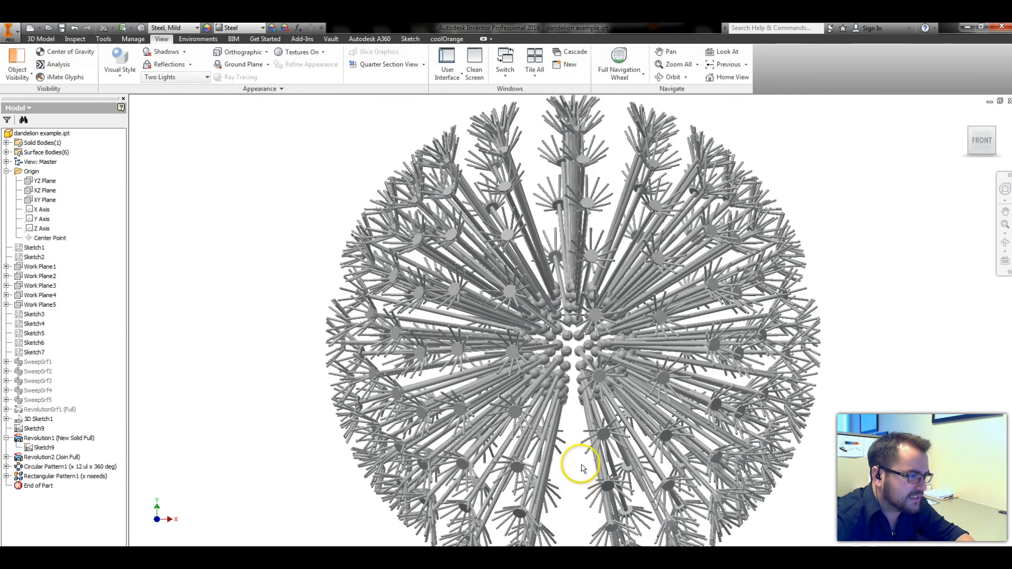
Step: Set the user parameter prec1 back to 30 ul and return to a corner view of the dandelion
click(298, 27)
click(762, 368)
text(30 ul)
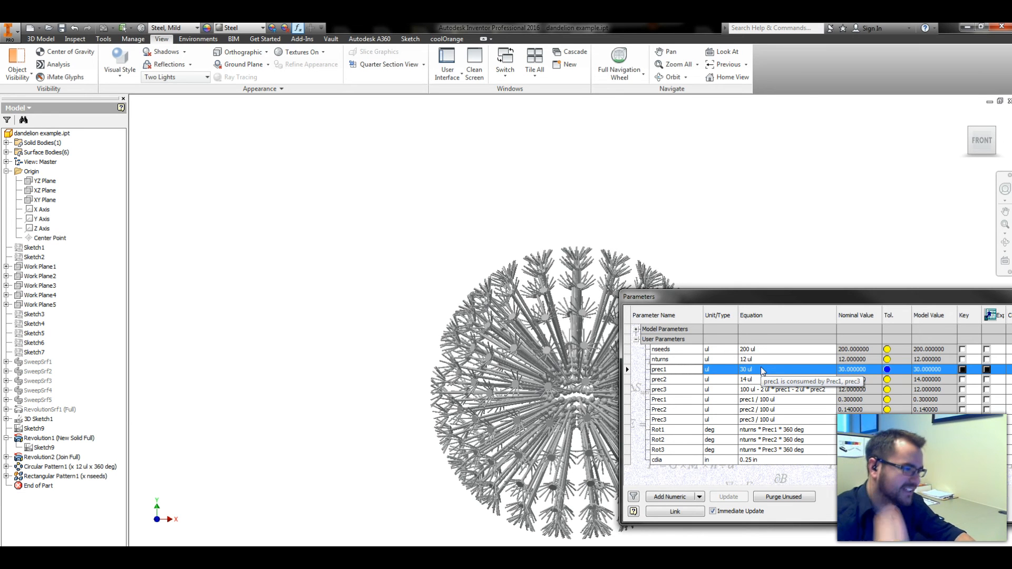
key(Return)
click(789, 373)
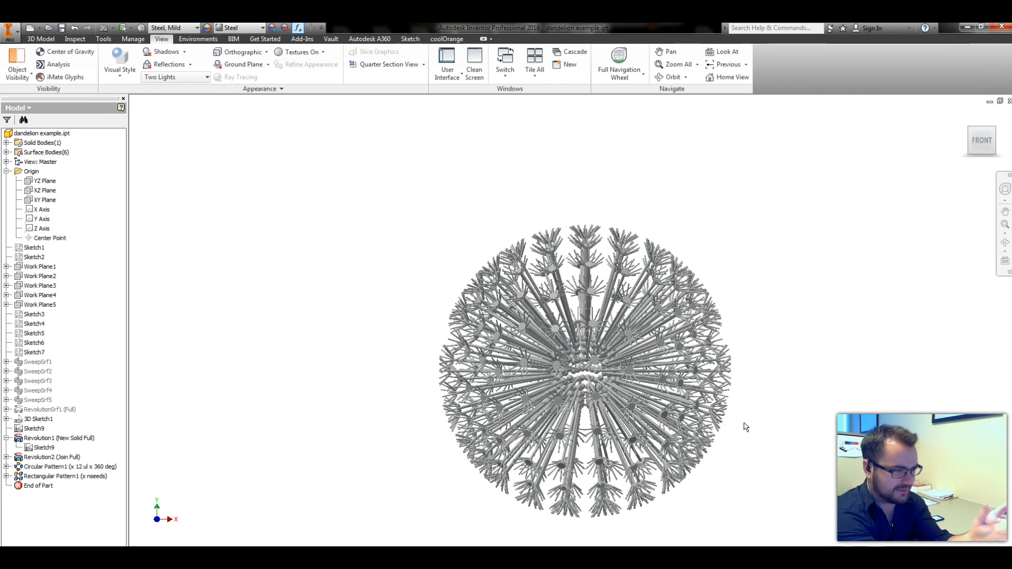
click(994, 130)
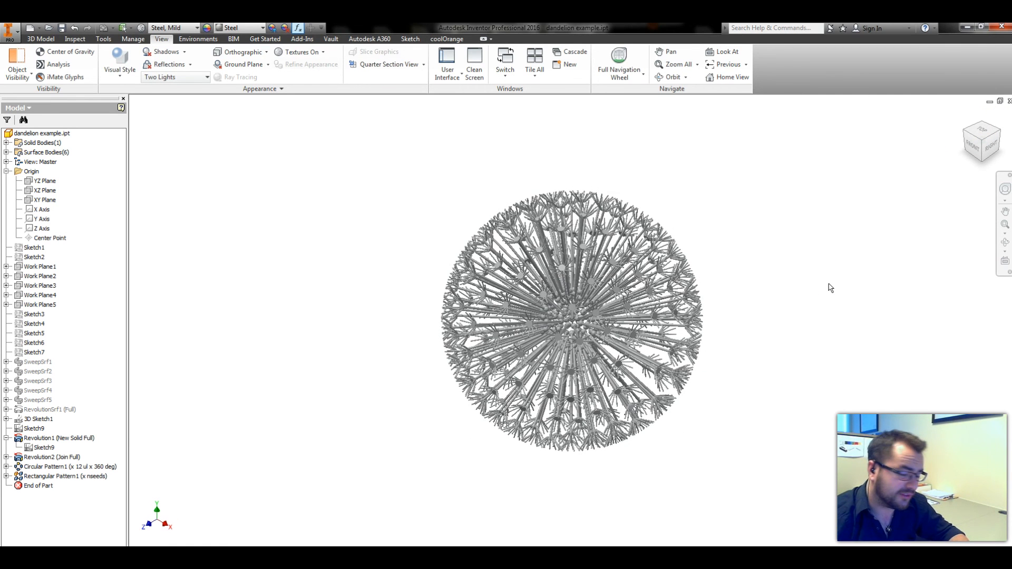
click(825, 288)
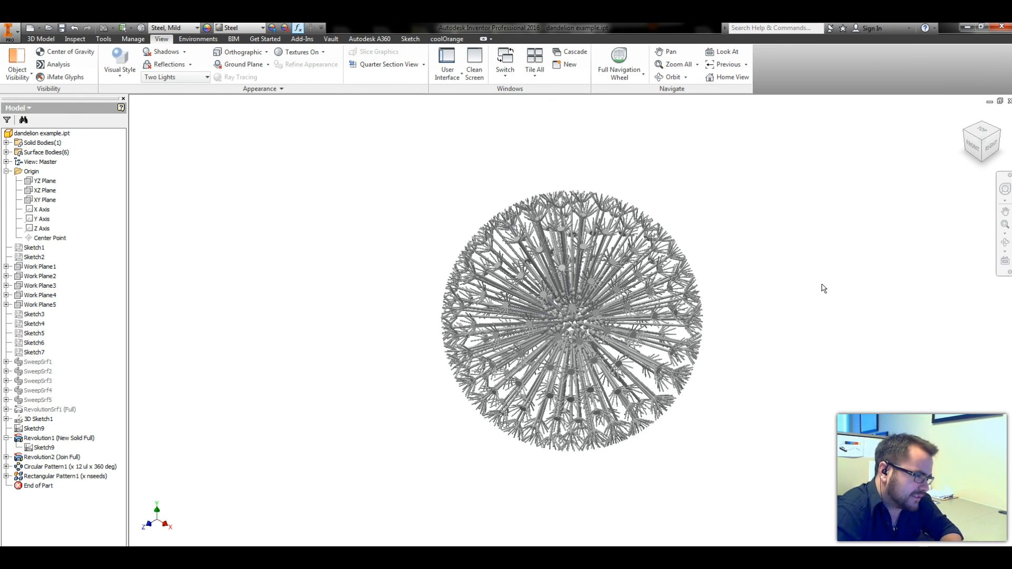
click(975, 153)
click(893, 283)
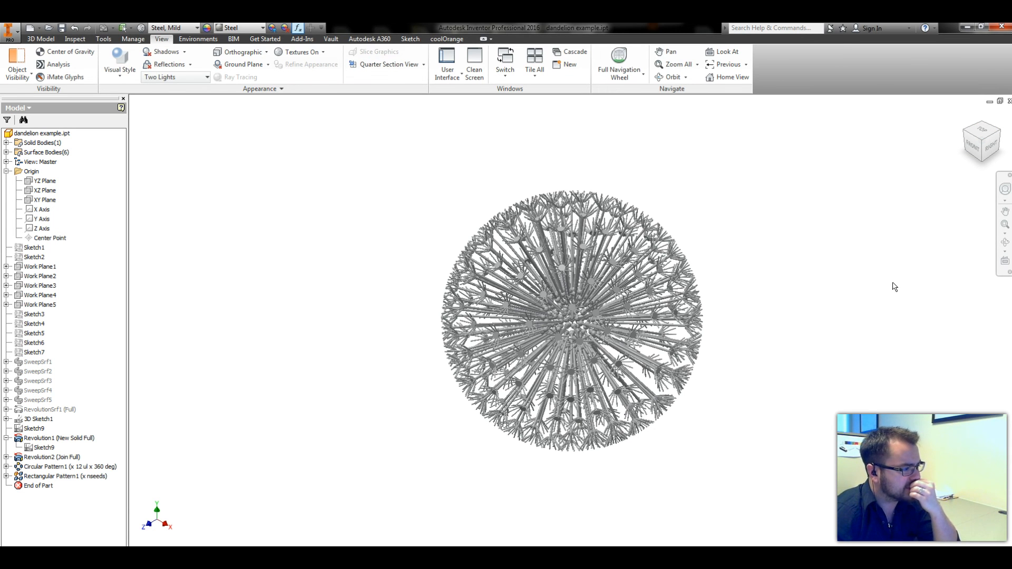
click(894, 285)
click(401, 195)
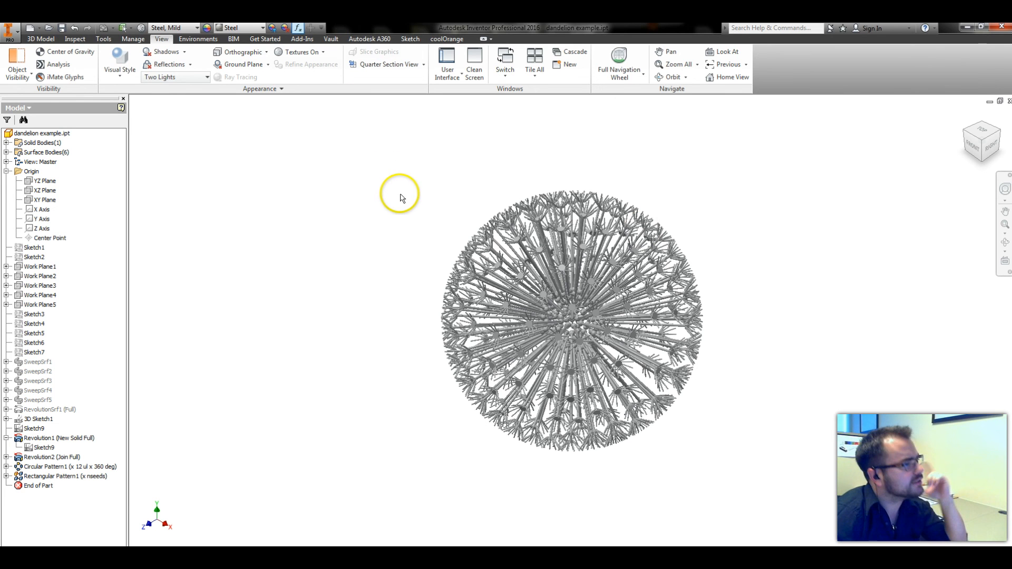
Step: Review the user parameters and their equations without editing any of them
click(198, 40)
click(154, 41)
click(132, 39)
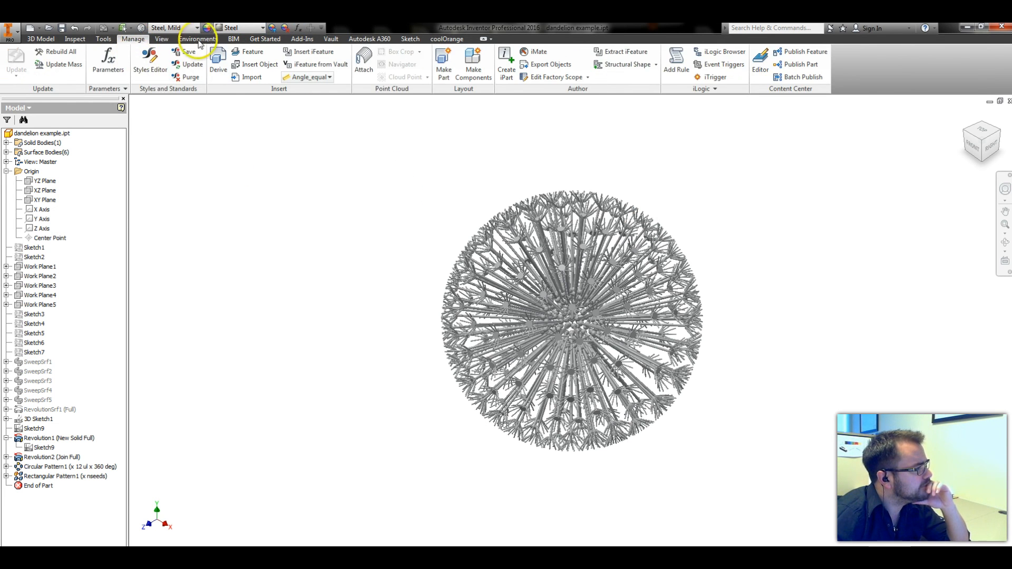
click(310, 29)
drag(861, 296, 669, 290)
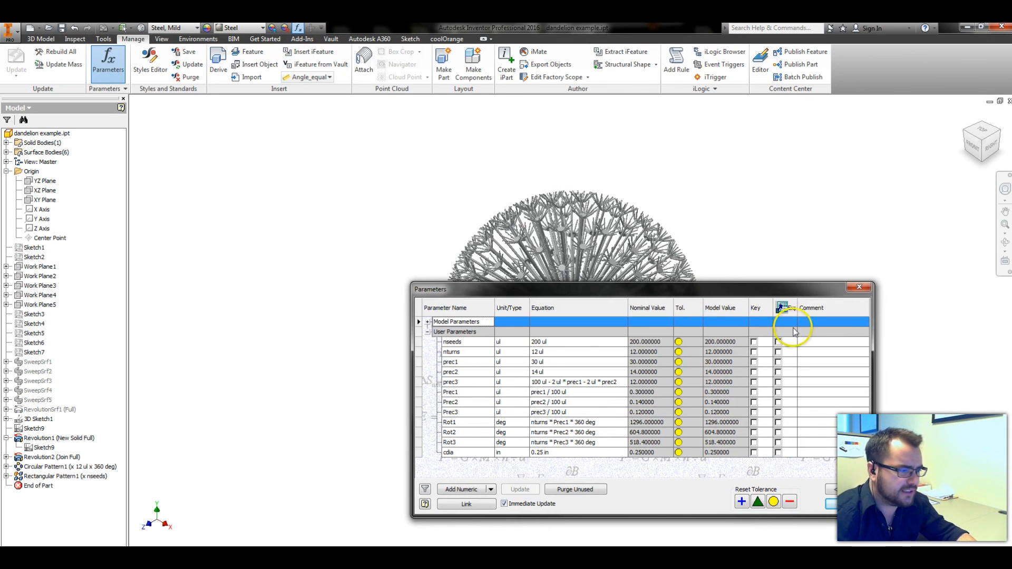
click(860, 289)
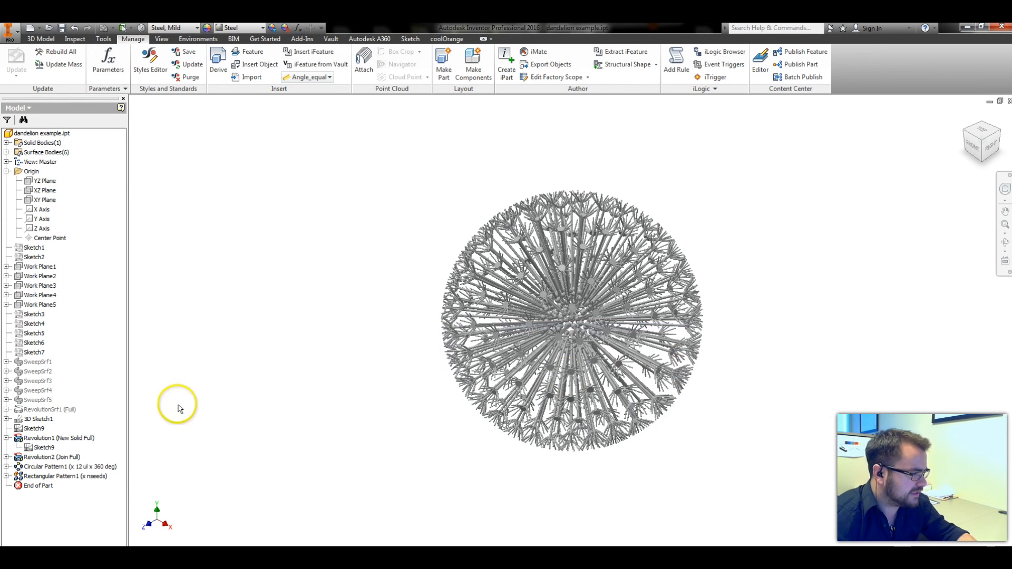
Step: Review the rectangular pattern's Direction 1 start, compute and orientation options, leaving its settings as they are
double_click(76, 477)
click(269, 243)
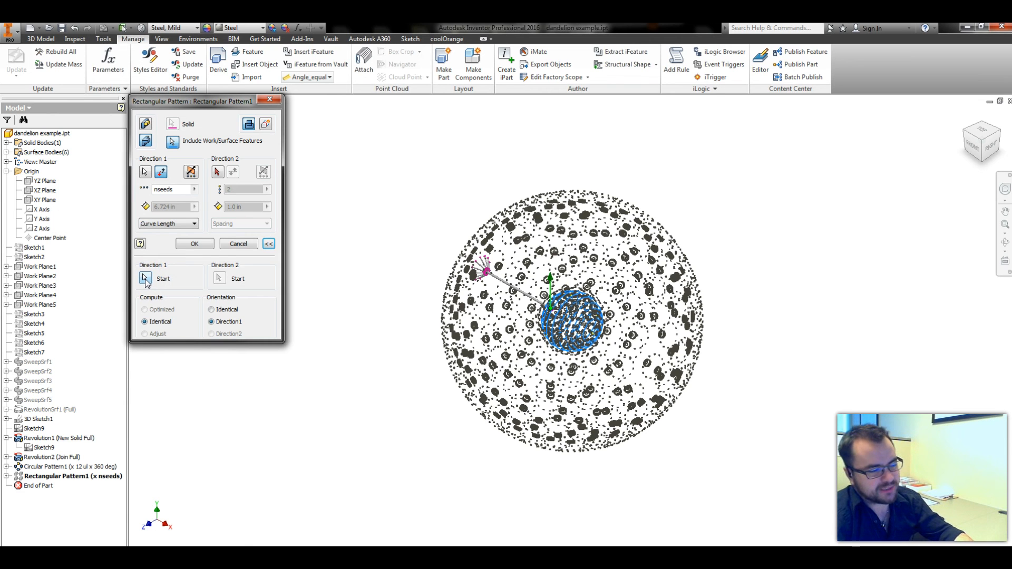
click(192, 286)
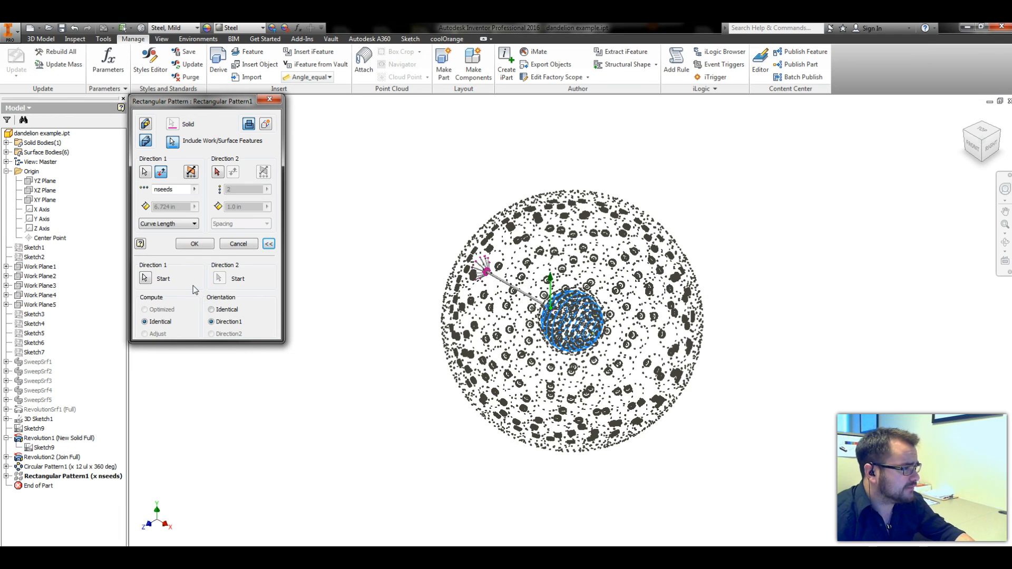
click(194, 245)
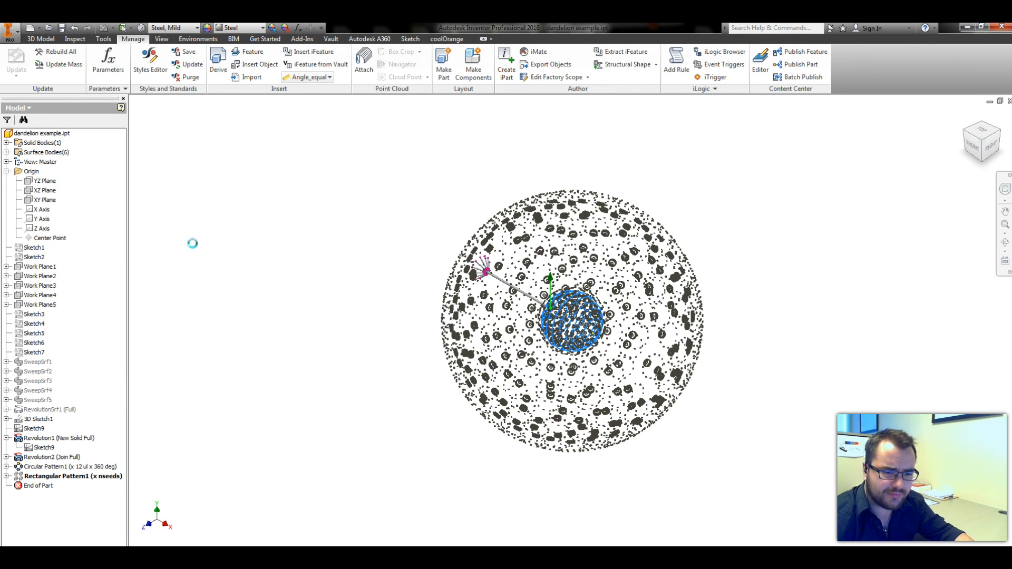
click(346, 311)
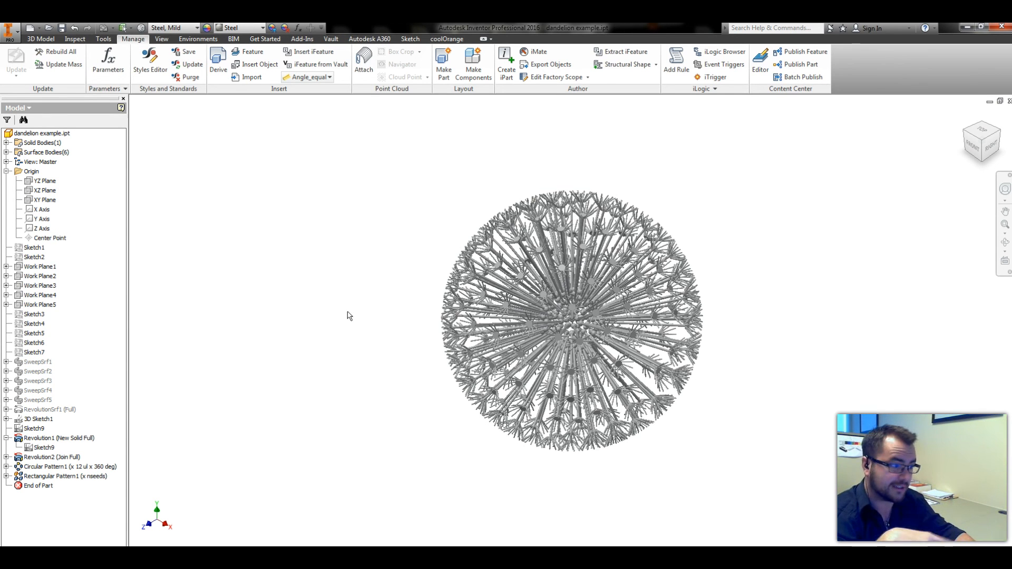
Step: Revolve Sketch8 from the surface revolution through a full turn as a solid core joined to the seeds
click(6, 410)
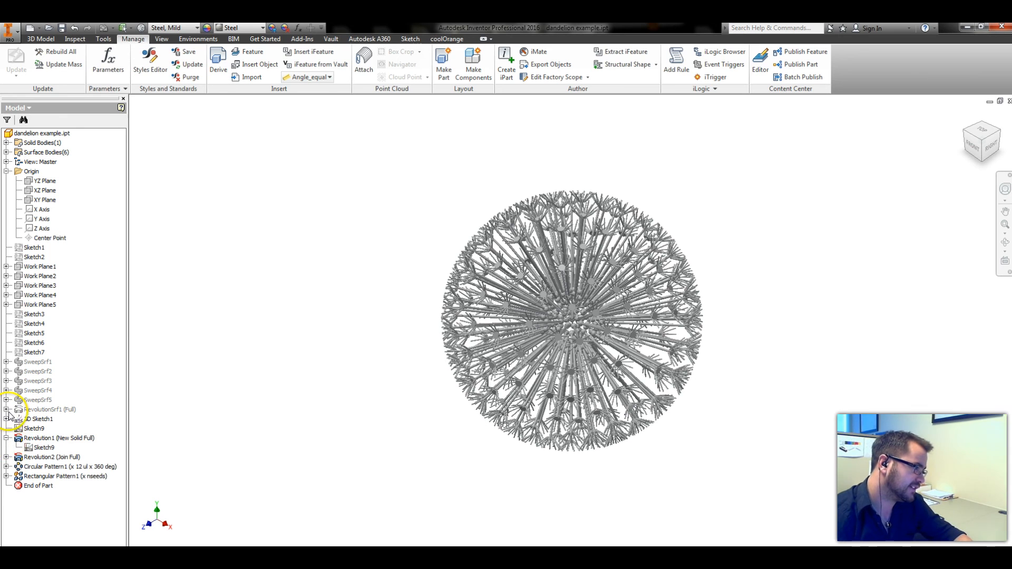
click(43, 419)
key(r)
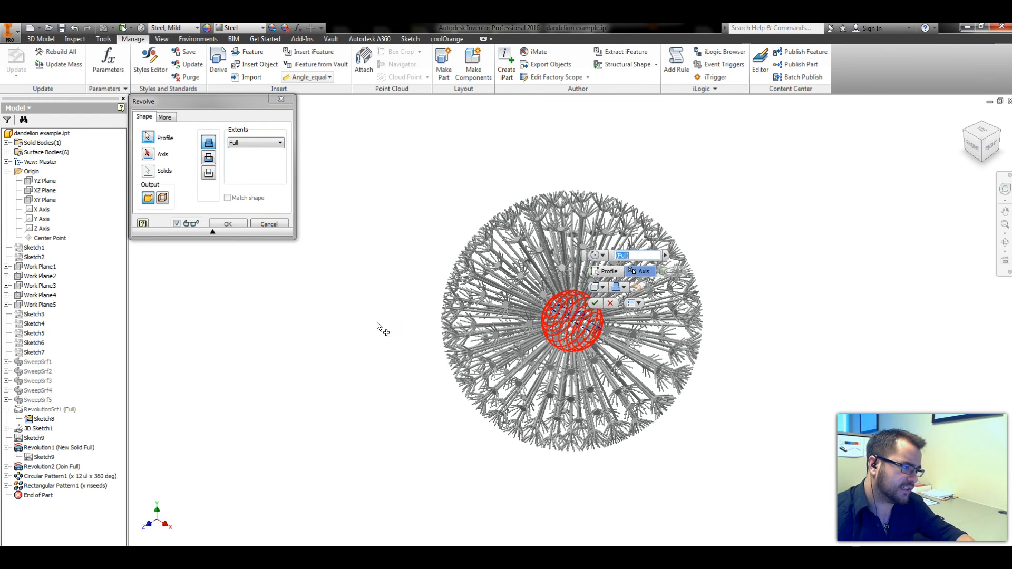
click(228, 224)
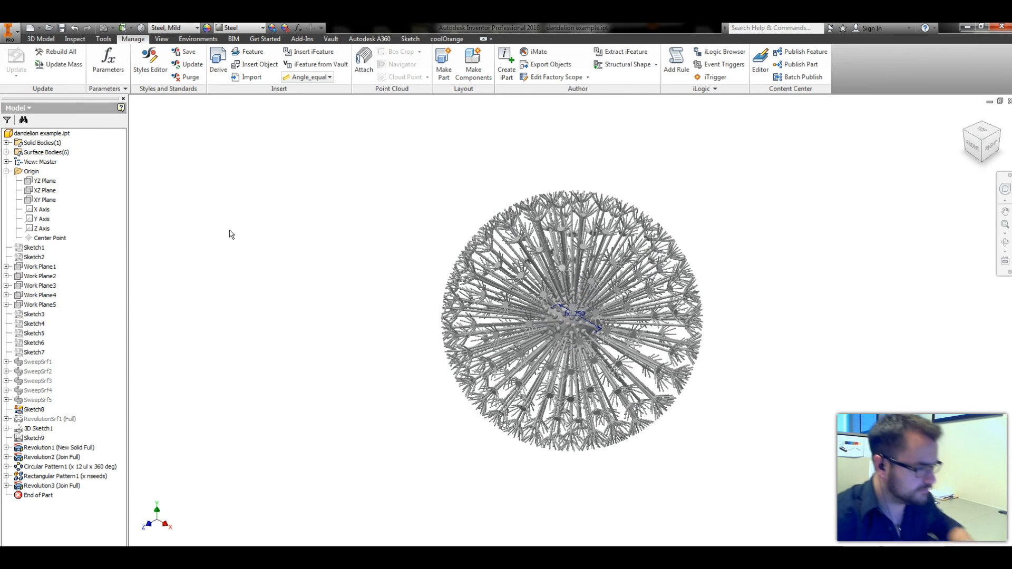
Step: Hide the shared Sketch8 in the model and clear the selection
right_click(36, 410)
click(38, 414)
click(314, 420)
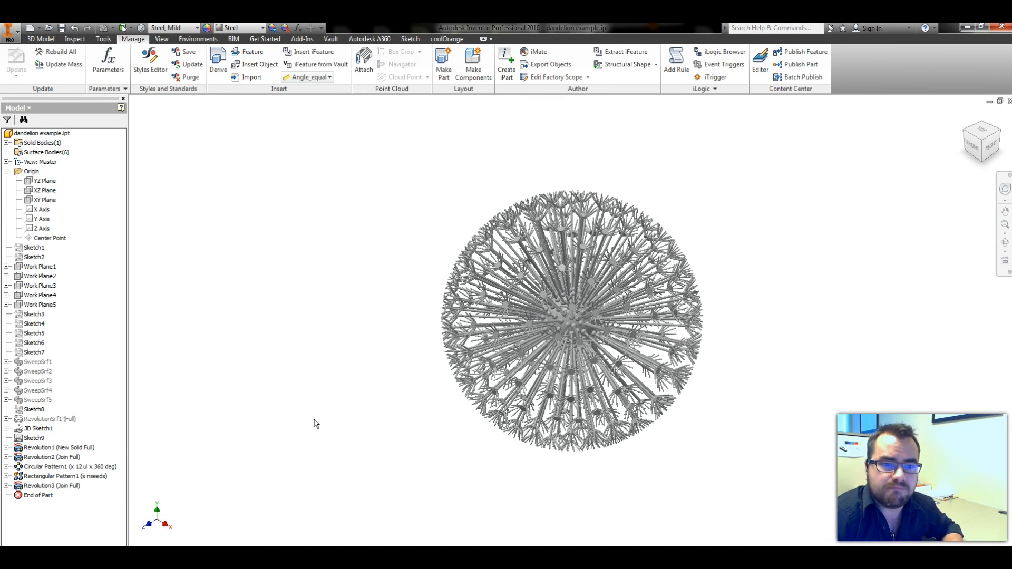
click(294, 454)
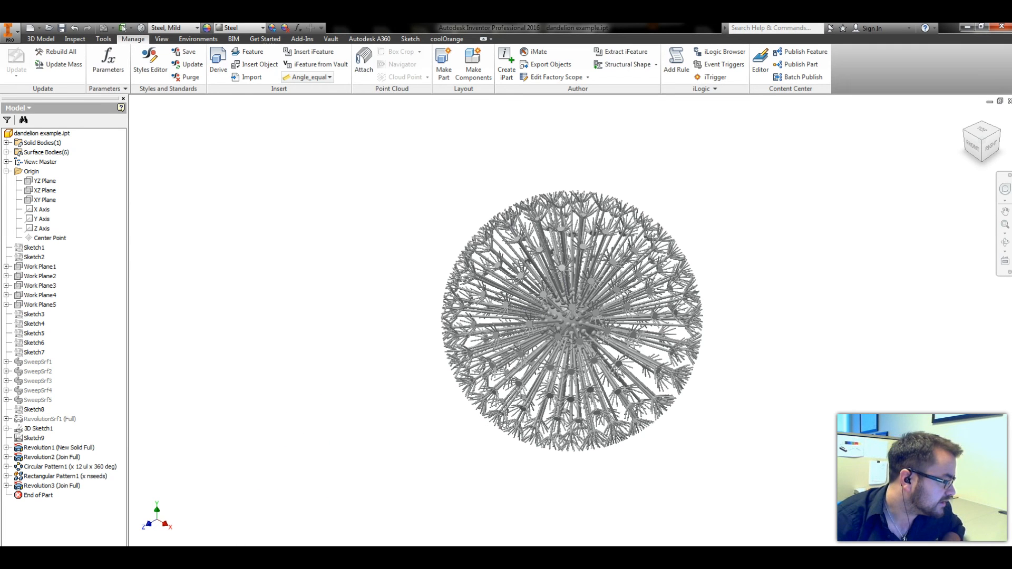